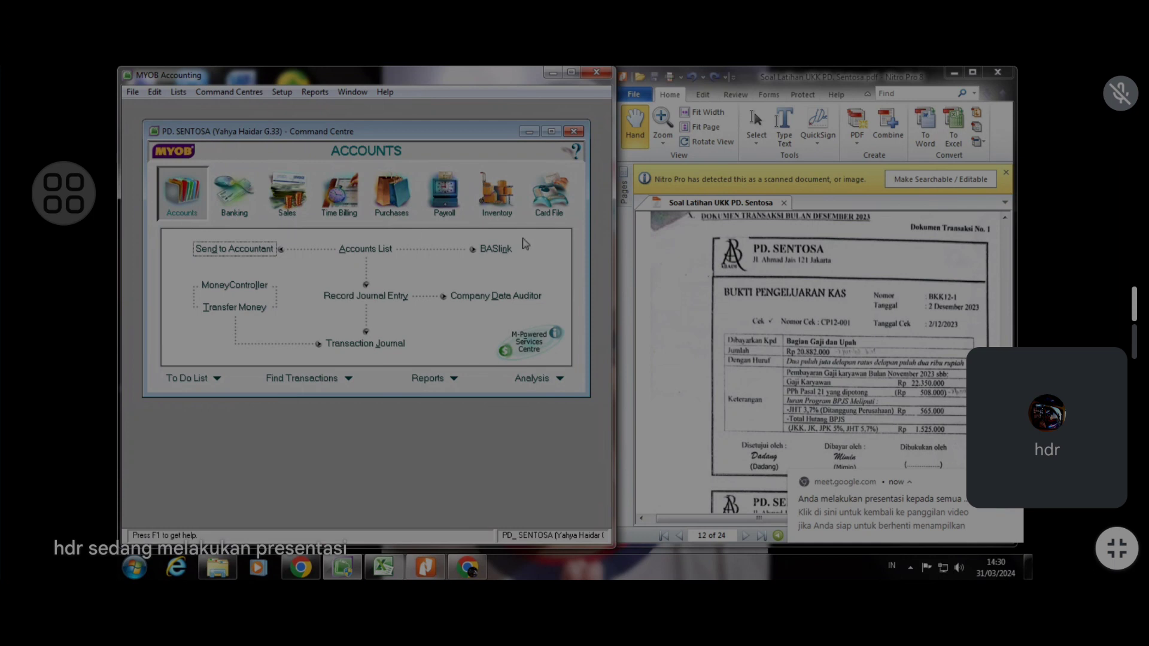
# Look through the Purchases, Inventory, Card File, Accounts, Banking and Sales command centres to review their available functions
pyautogui.click(403, 220)
pyautogui.click(485, 211)
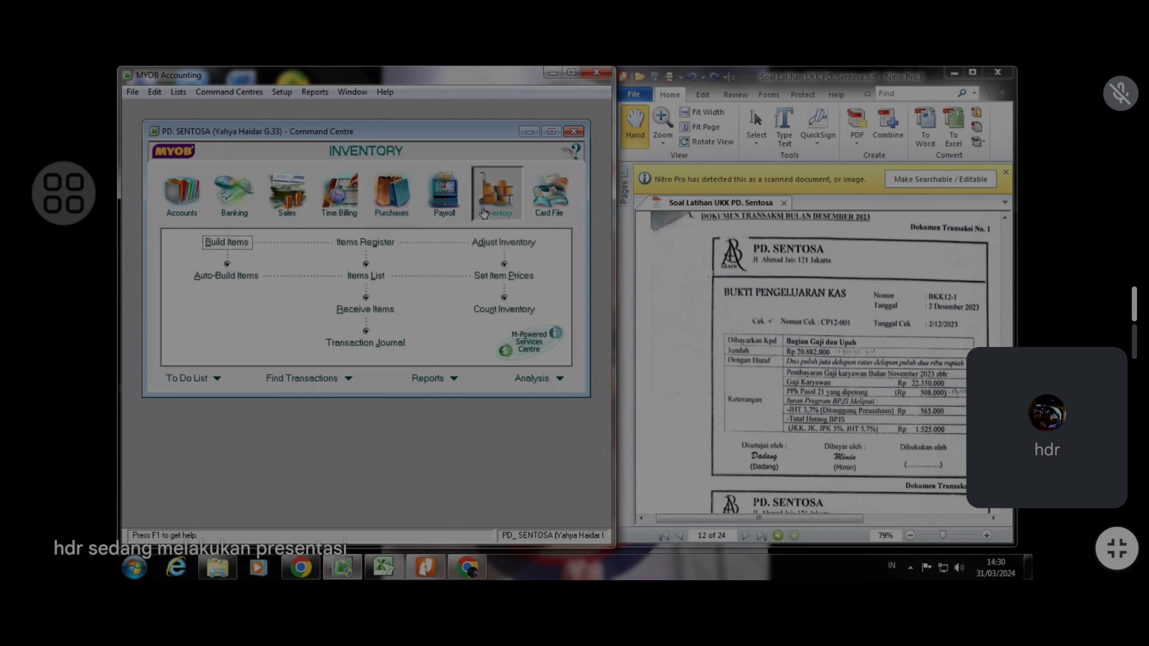
pyautogui.click(545, 212)
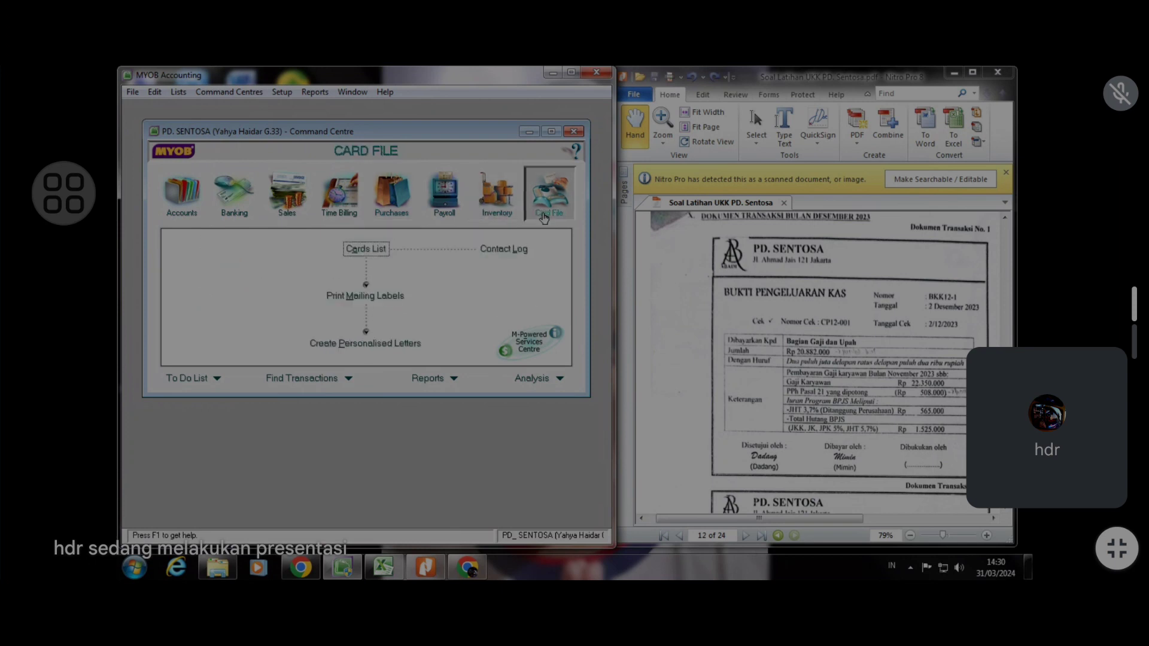
pyautogui.click(178, 207)
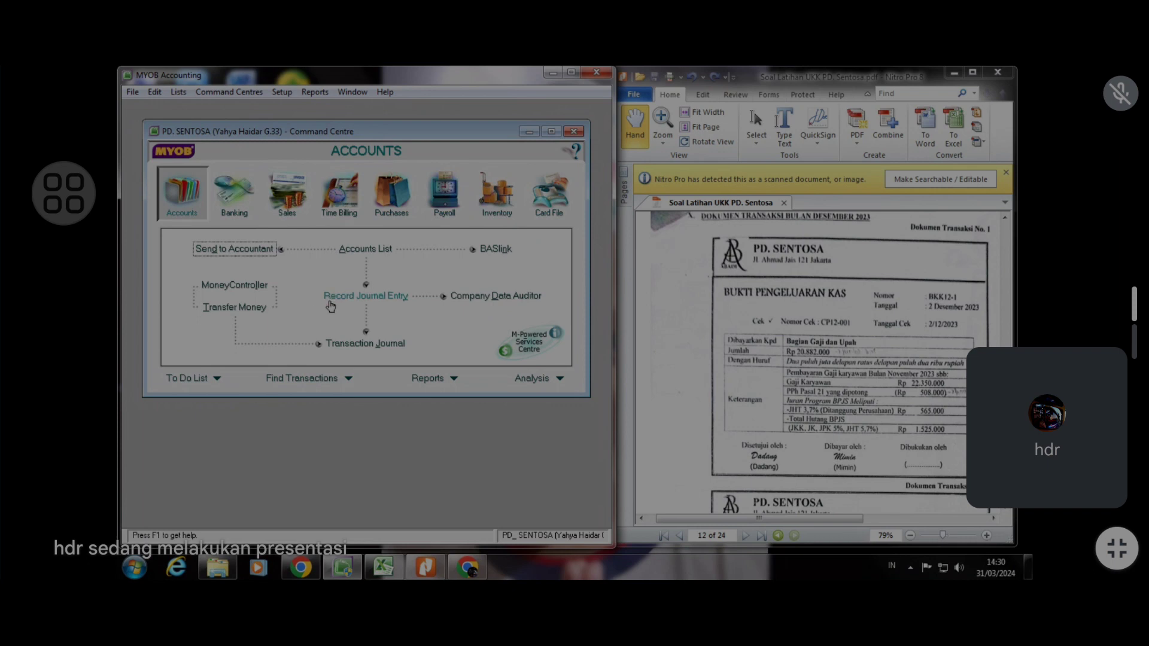
pyautogui.click(242, 216)
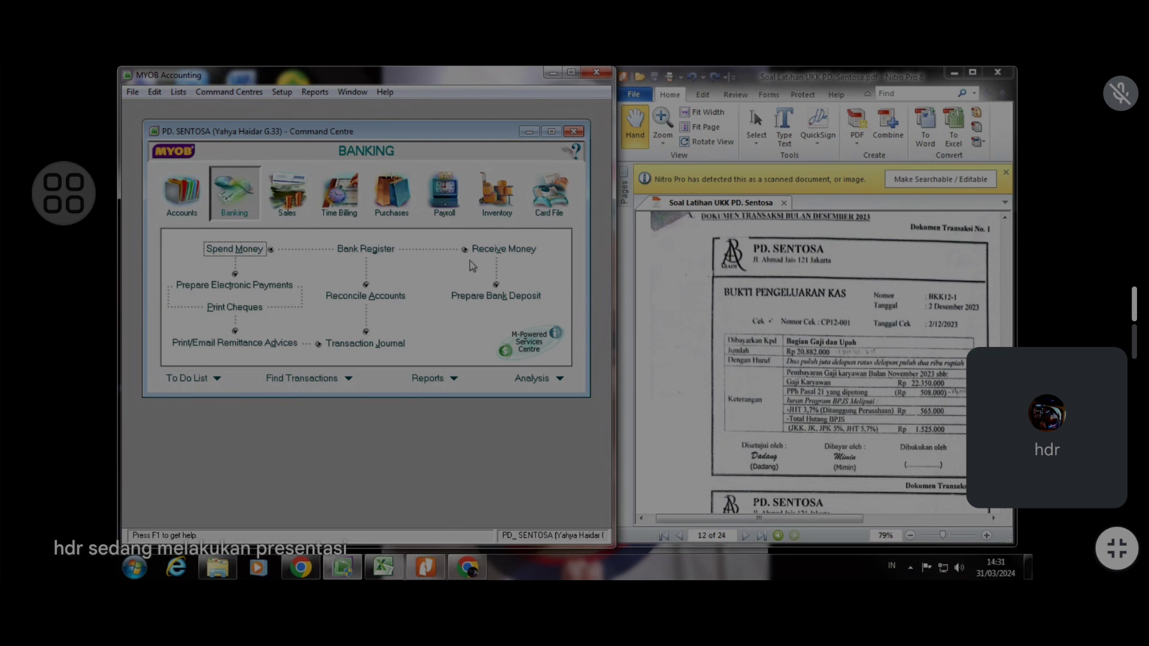
pyautogui.click(293, 201)
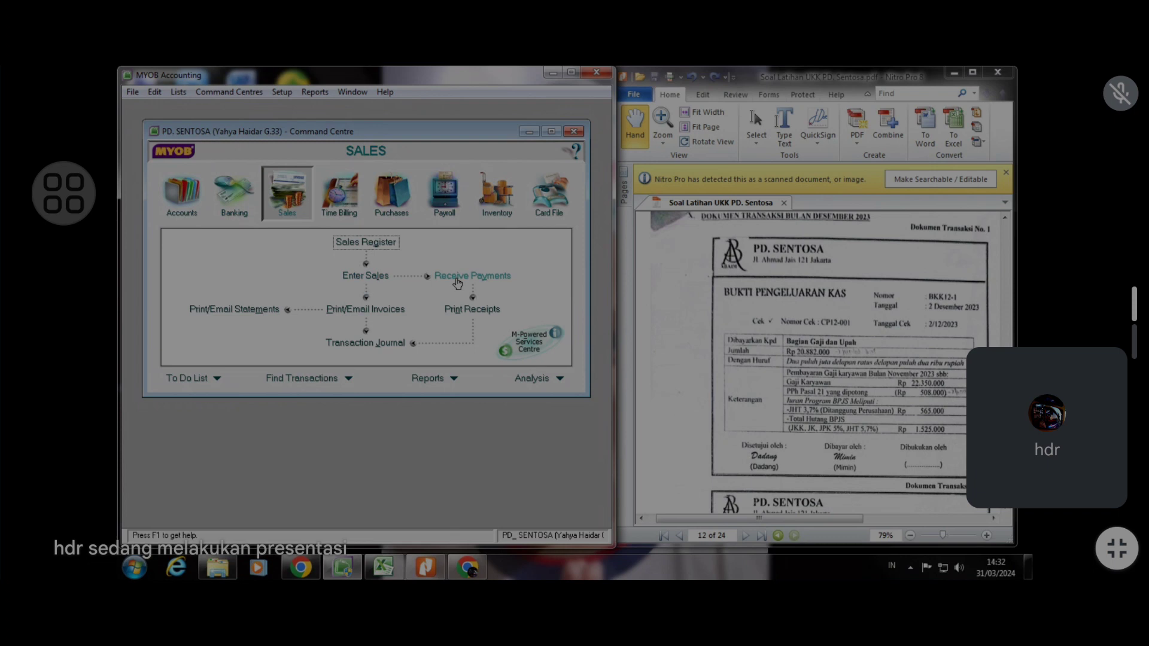
pyautogui.click(406, 221)
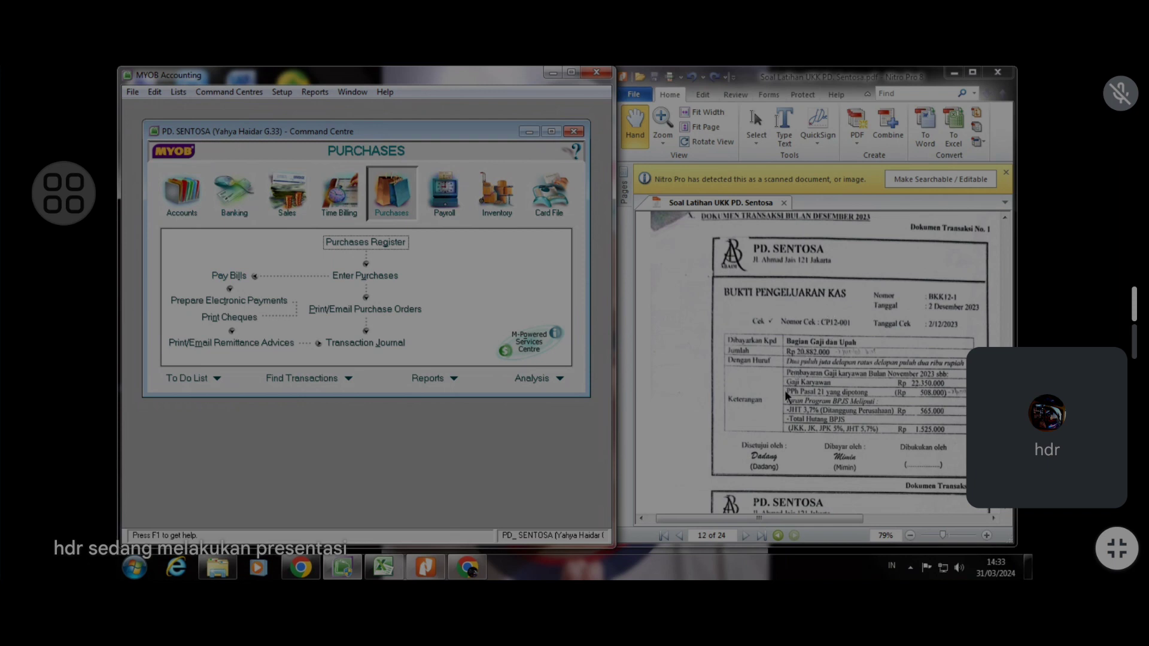
# Open the Spend Money form from the Banking command centre
pyautogui.click(183, 204)
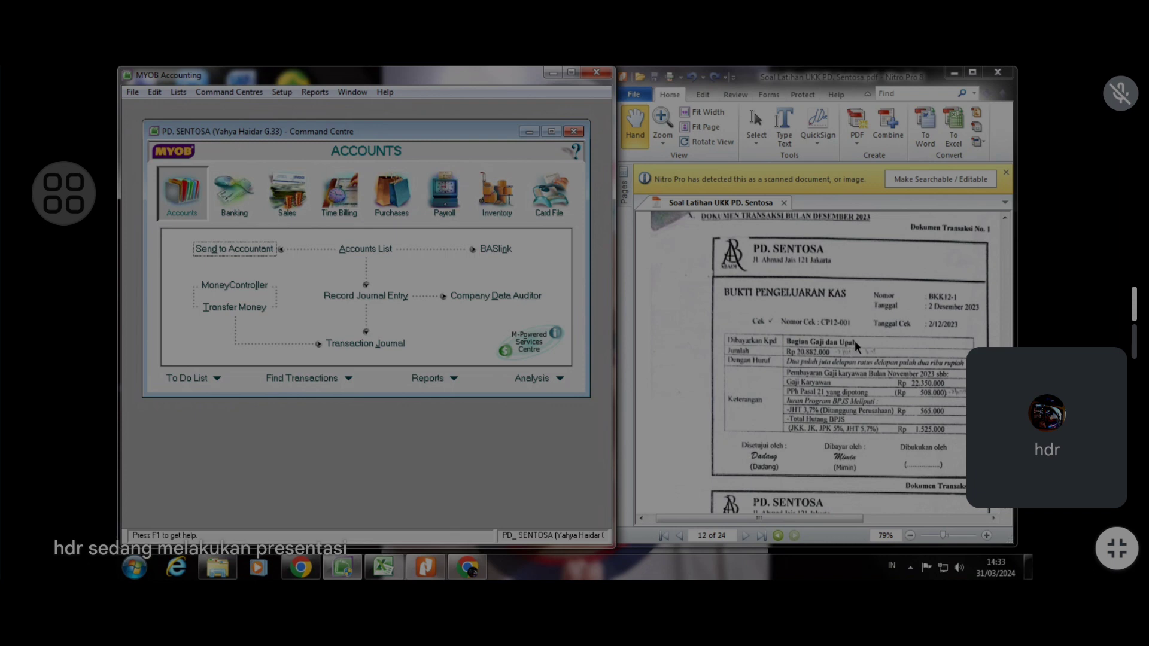
pyautogui.click(226, 210)
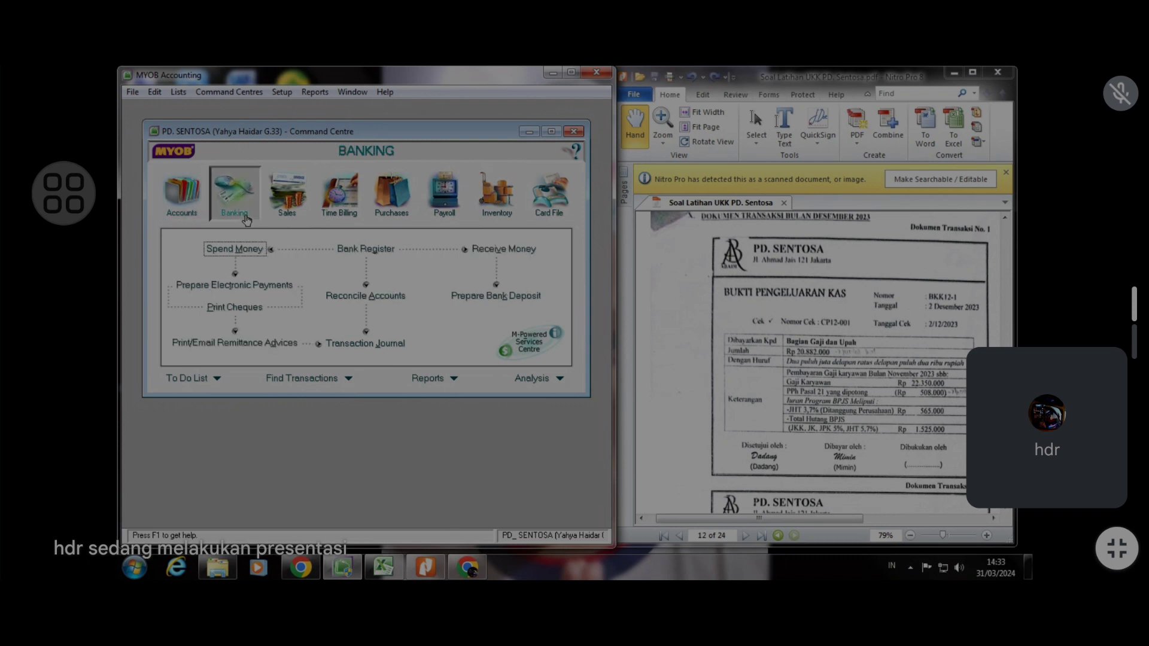
pyautogui.click(259, 252)
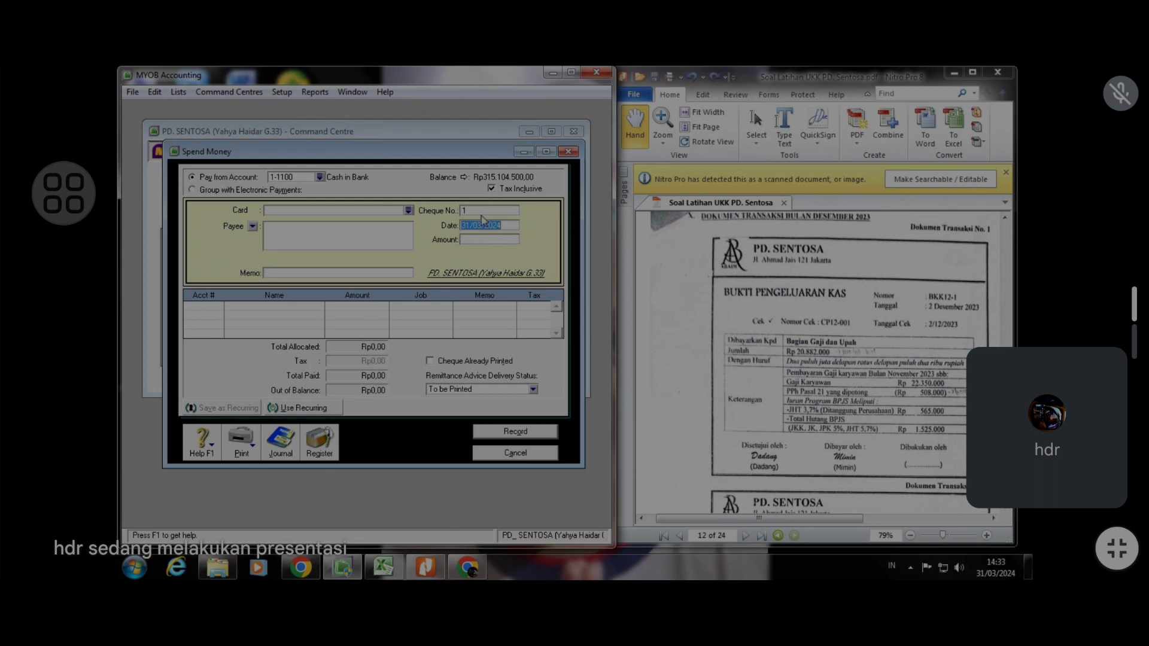
# Switch to the Jurnal Analisa Transaksi workbook in Excel, reduce its window and place it beside the PDF's transaction document
pyautogui.click(400, 573)
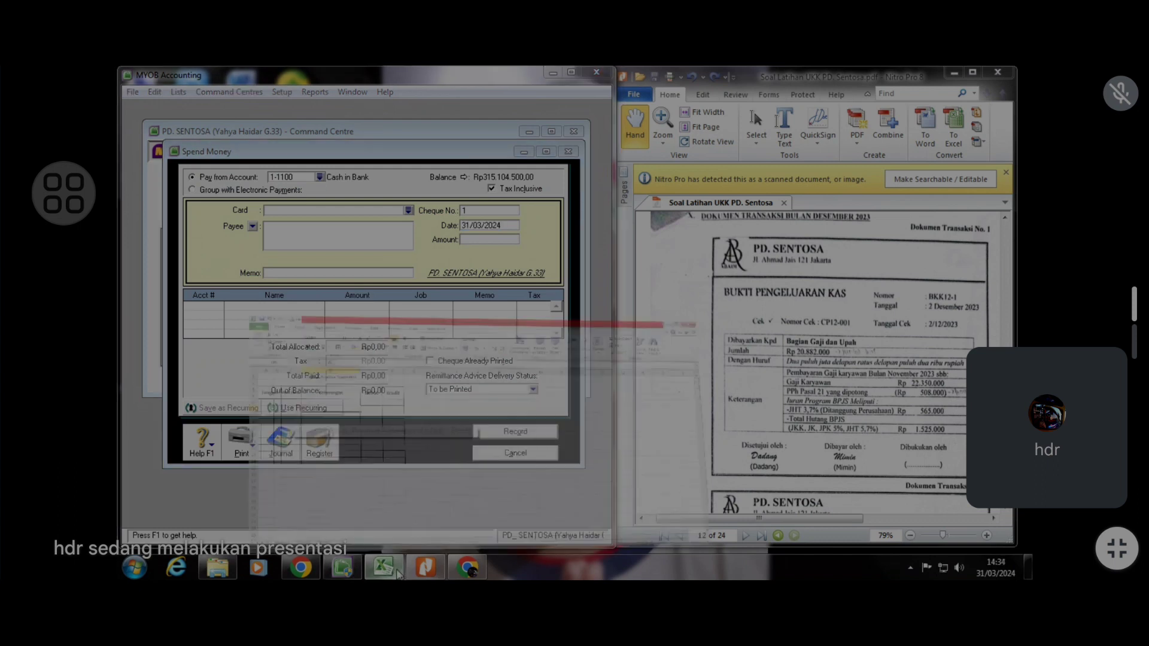
pyautogui.click(434, 564)
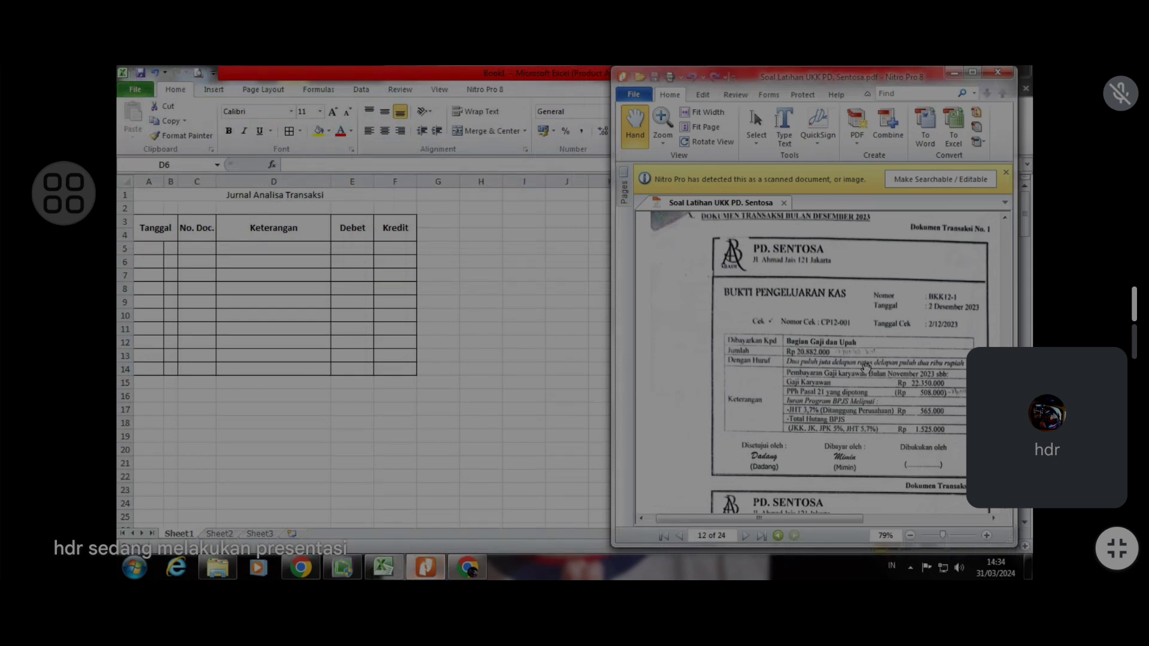
pyautogui.doubleClick(151, 249)
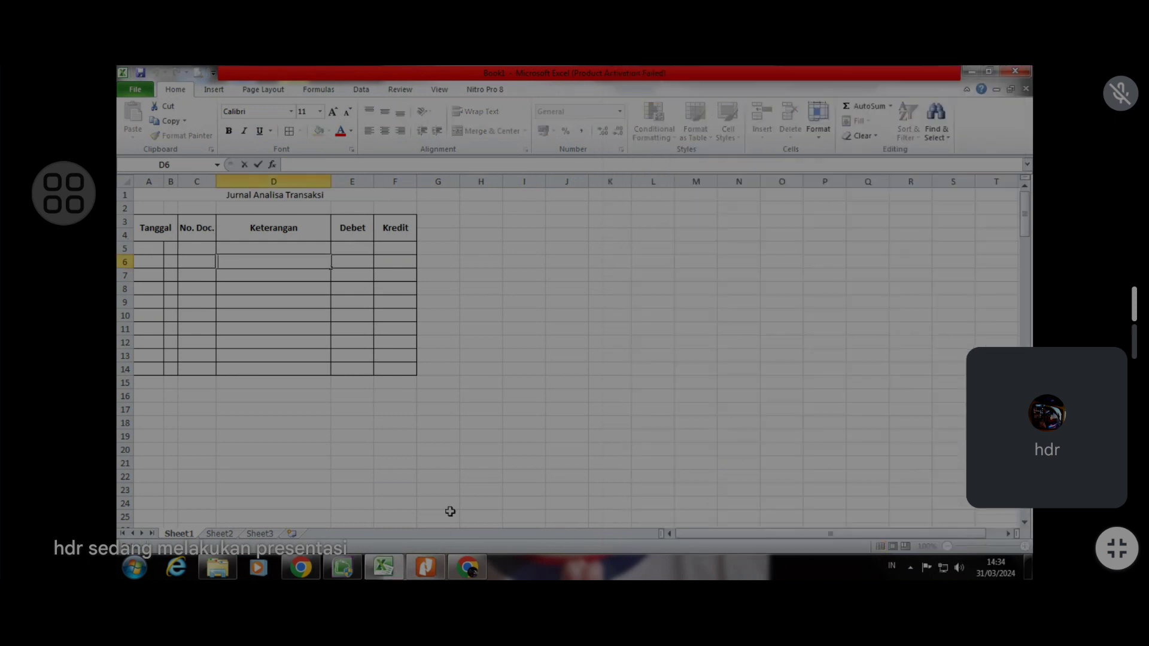
pyautogui.click(990, 71)
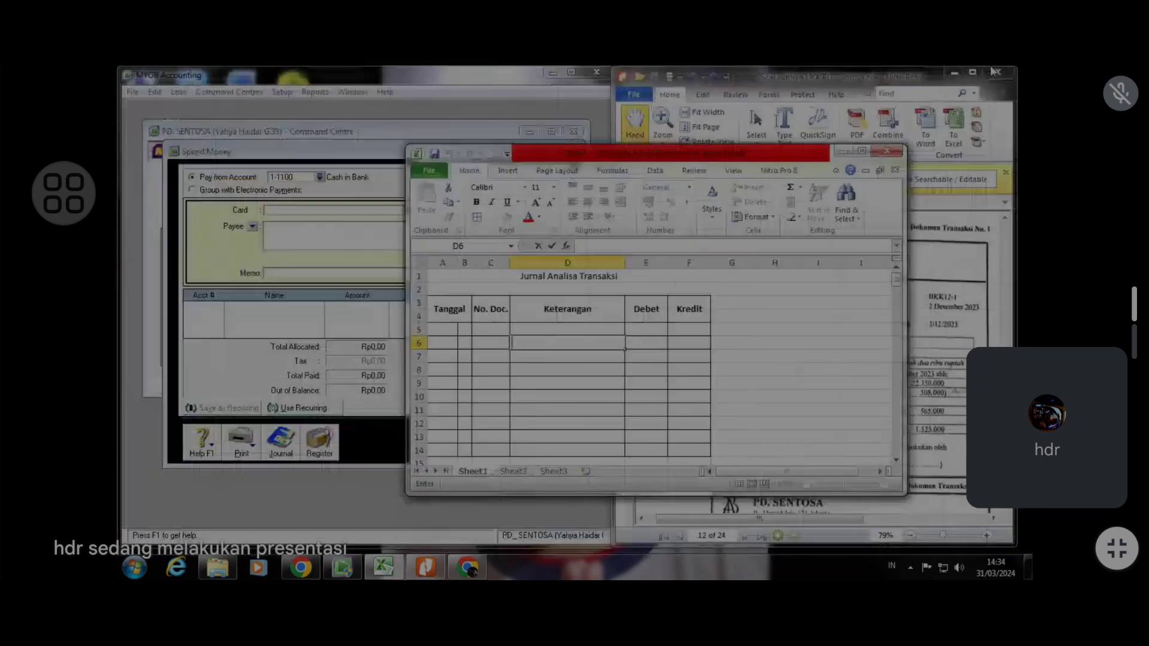
pyautogui.moveTo(730, 159); pyautogui.dragTo(511, 140)
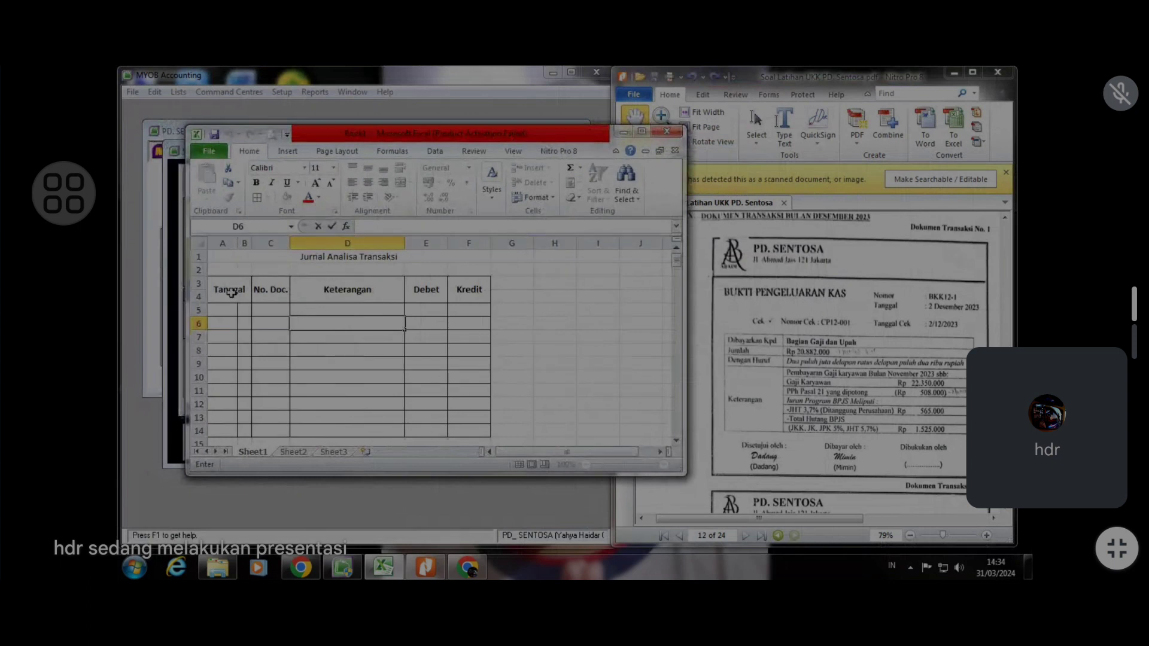
# Enter the first transaction's date under Tanggal: Des in A5, 2023 in A6 and day 2 in B5
pyautogui.click(230, 310)
pyautogui.write('Des')
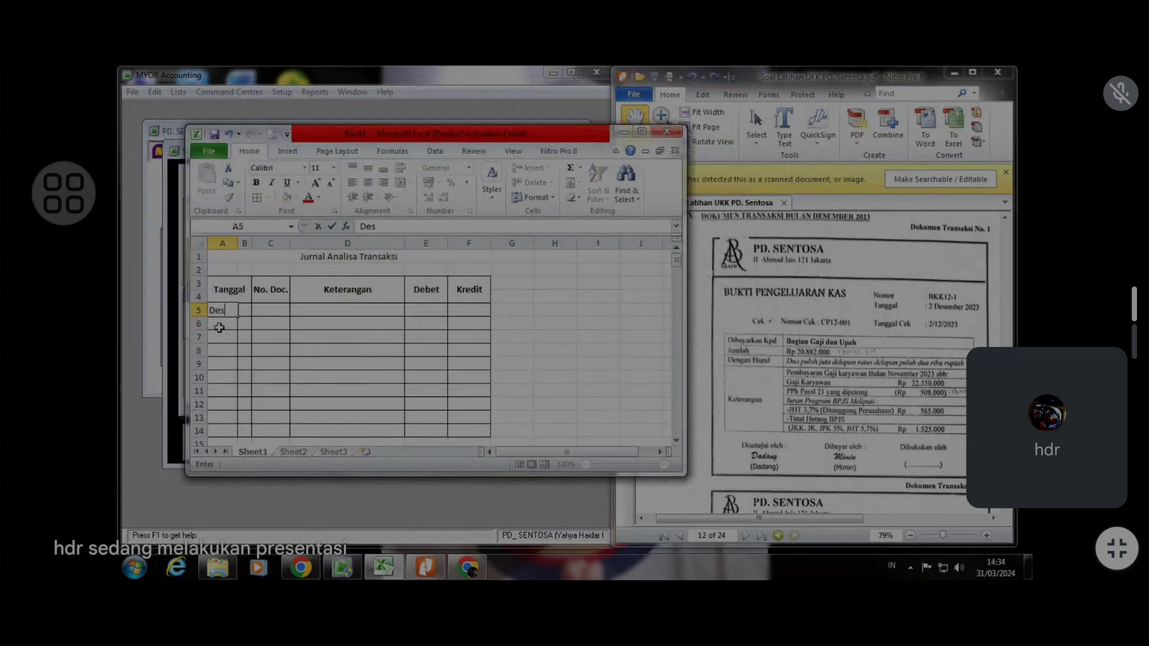
pyautogui.press('Return')
pyautogui.write('2023')
pyautogui.click(246, 310)
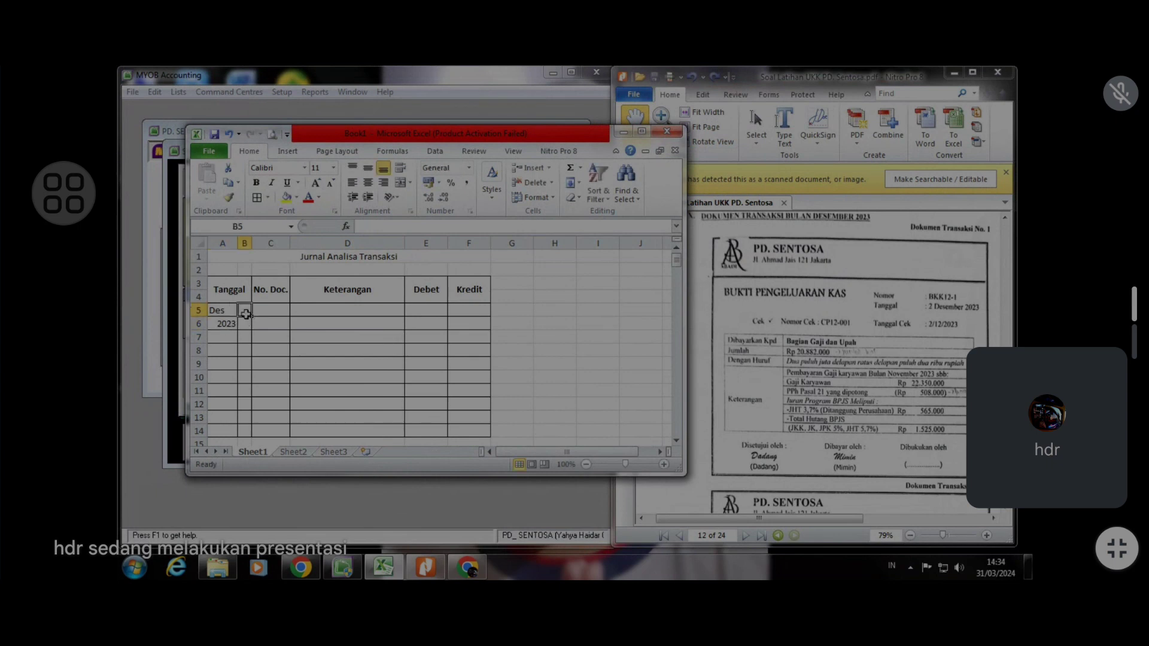
pyautogui.write('2')
pyautogui.press('Tab')
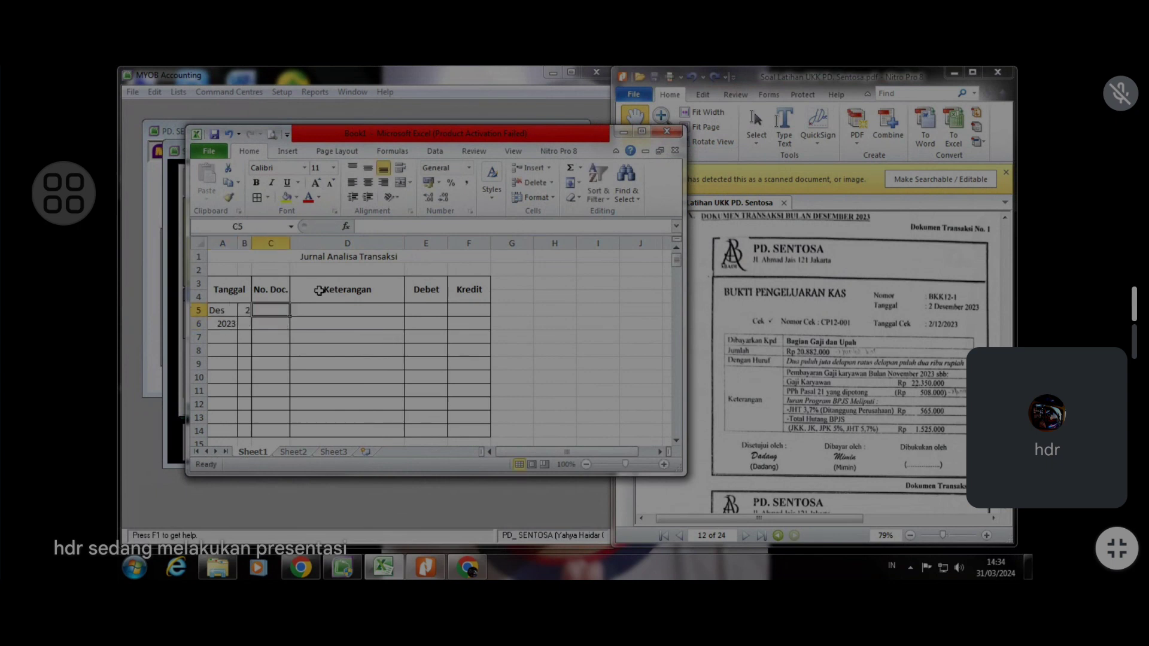
# Enter BKK12-1 as the document number of the first journal row in C5
pyautogui.write('BKKOI')
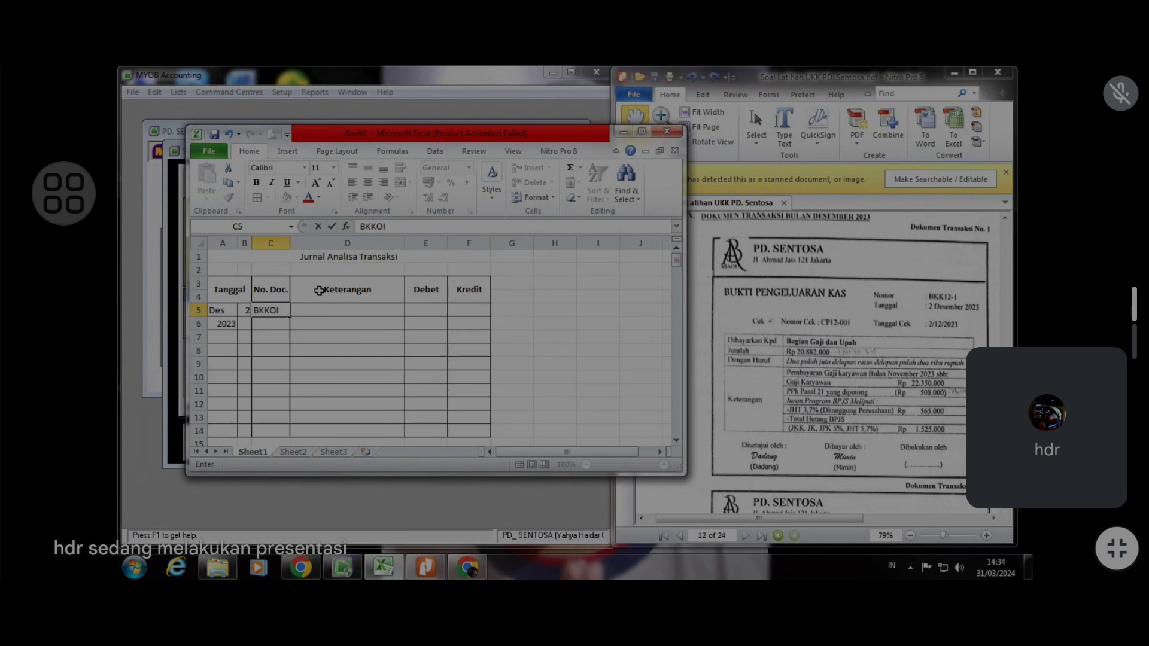
pyautogui.press('BackSpace')
pyautogui.press('BackSpace')
pyautogui.write('12-1')
pyautogui.press('Tab')
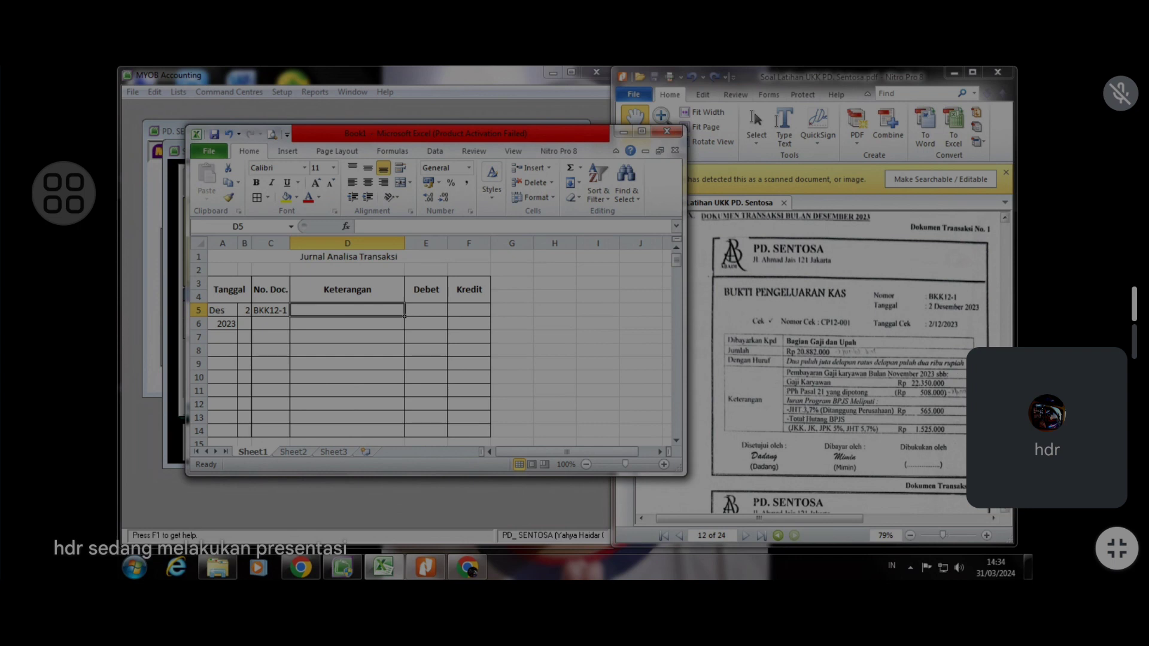
# Look back through the PDF to the trial balance and examine its account numbers and names
pyautogui.click(839, 362)
pyautogui.scroll(1, 840, 361)
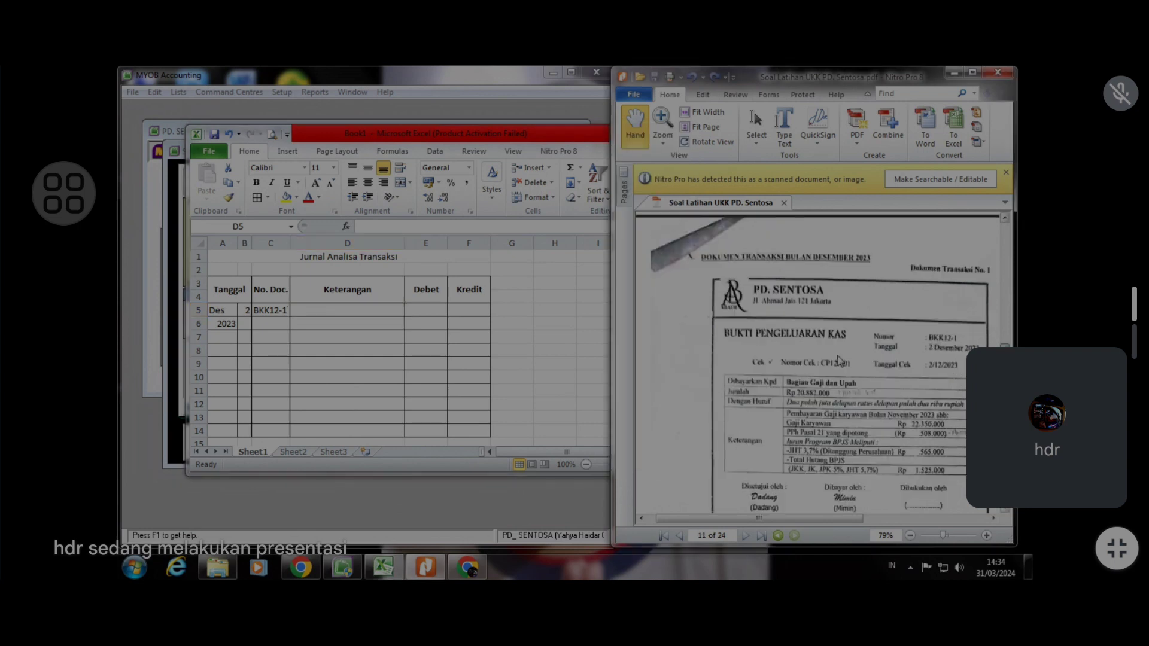
pyautogui.scroll(10, 838, 358)
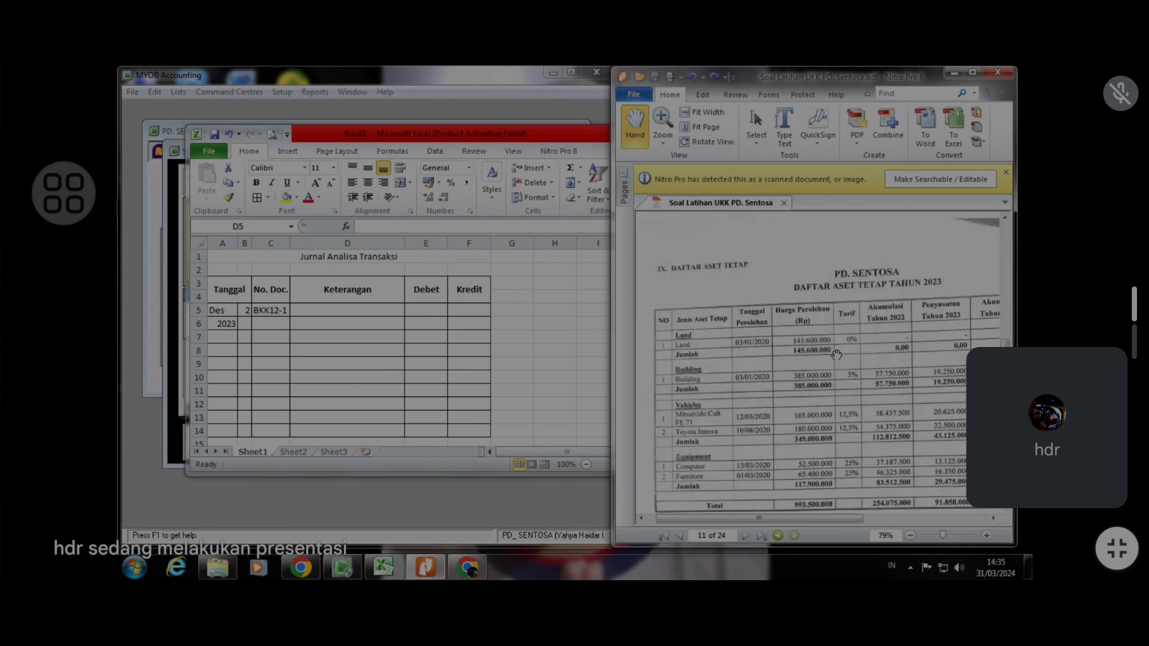
pyautogui.scroll(5, 835, 353)
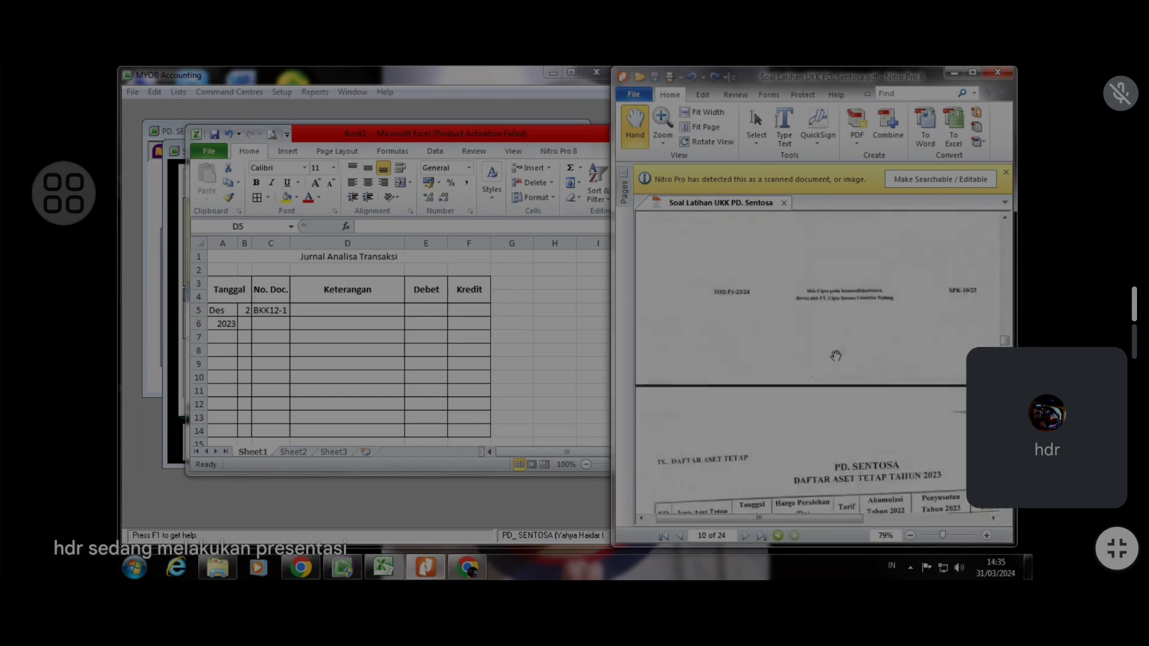
pyautogui.scroll(5, 832, 350)
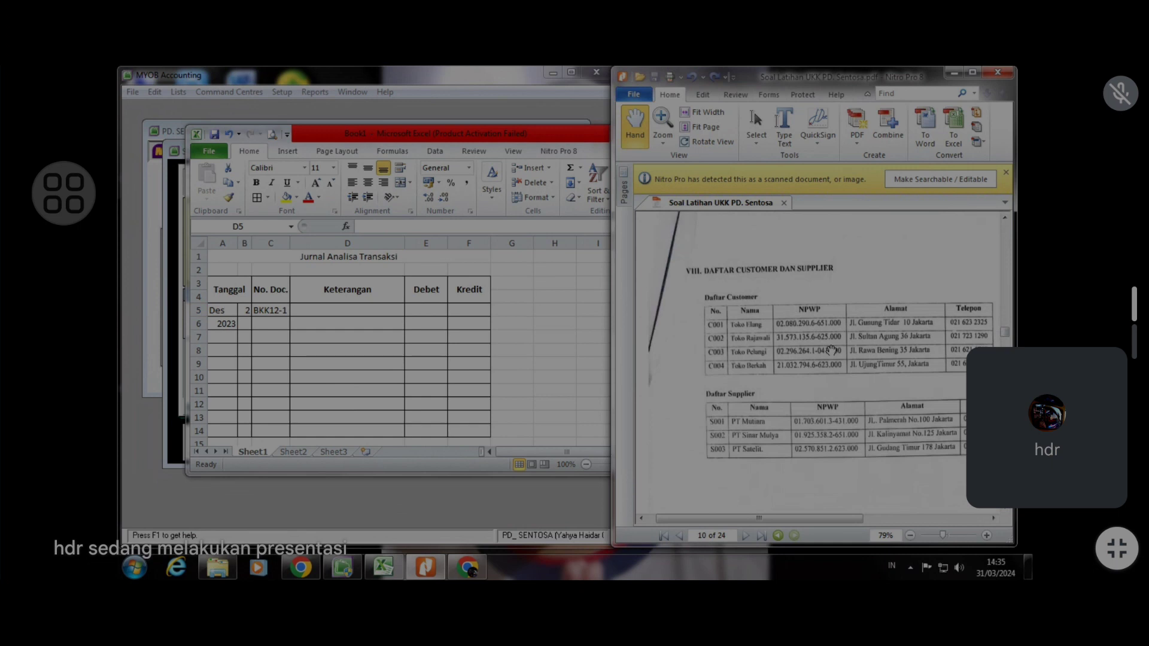
pyautogui.scroll(2, 831, 350)
pyautogui.scroll(10, 832, 350)
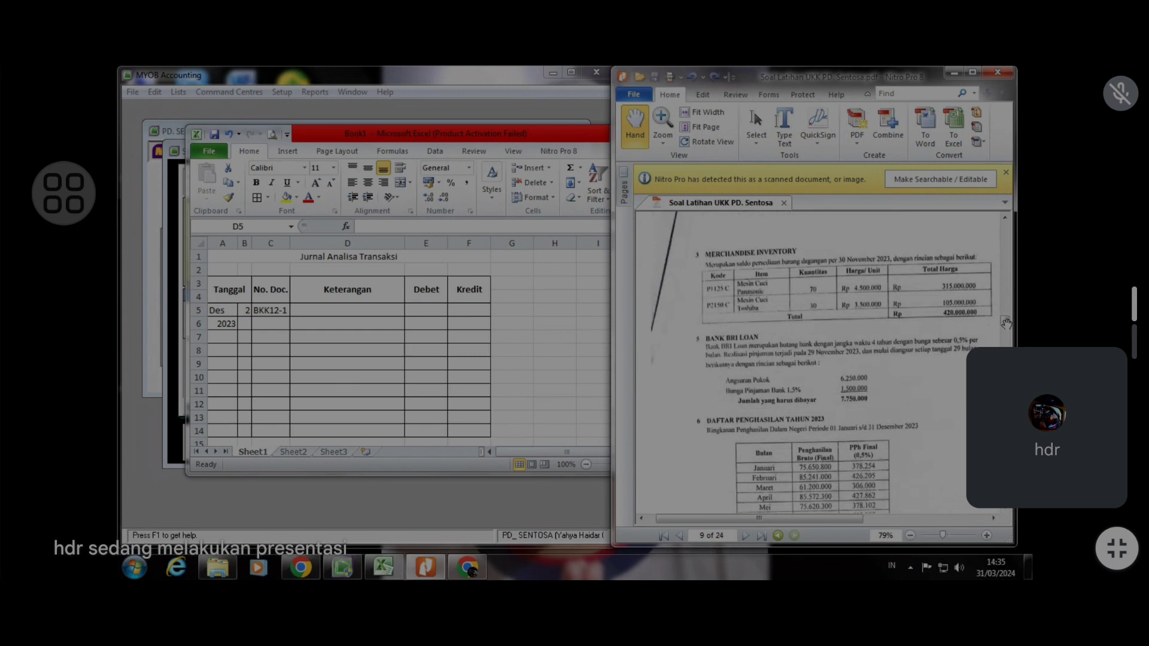
pyautogui.scroll(8, 871, 334)
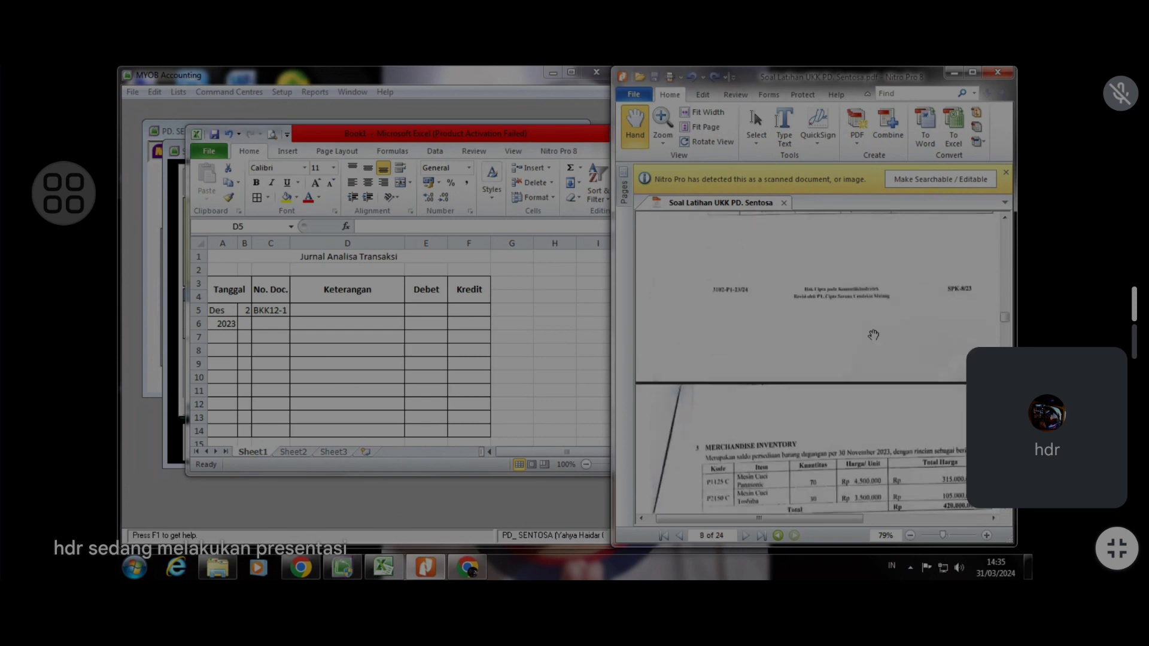
pyautogui.scroll(4, 869, 334)
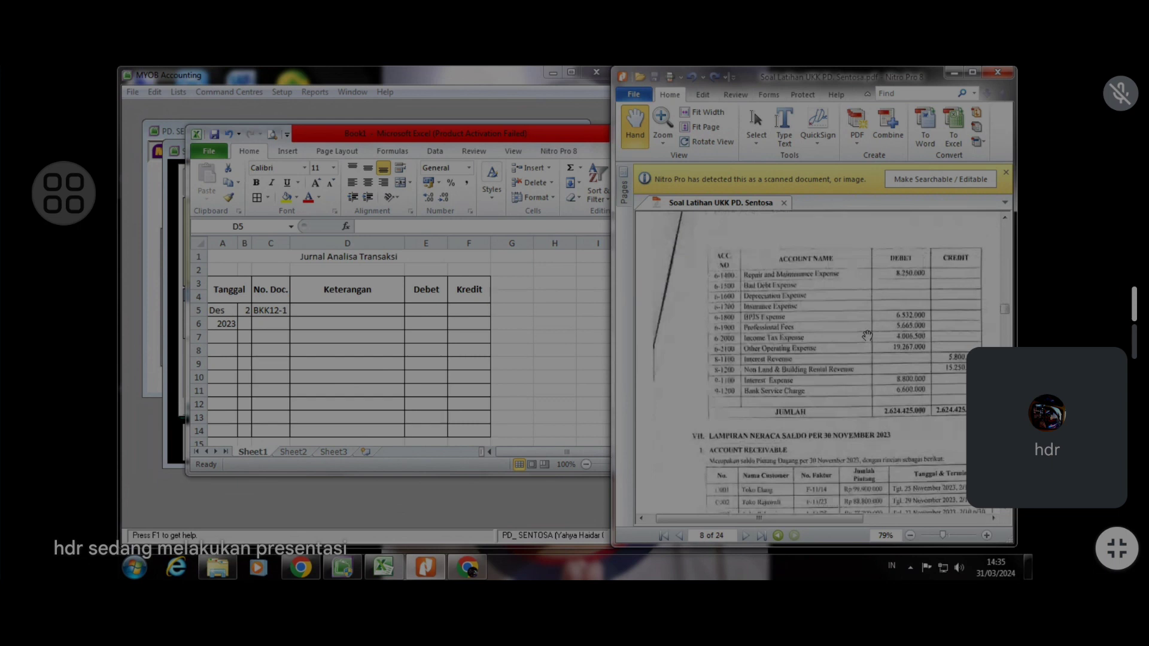
pyautogui.scroll(8, 867, 335)
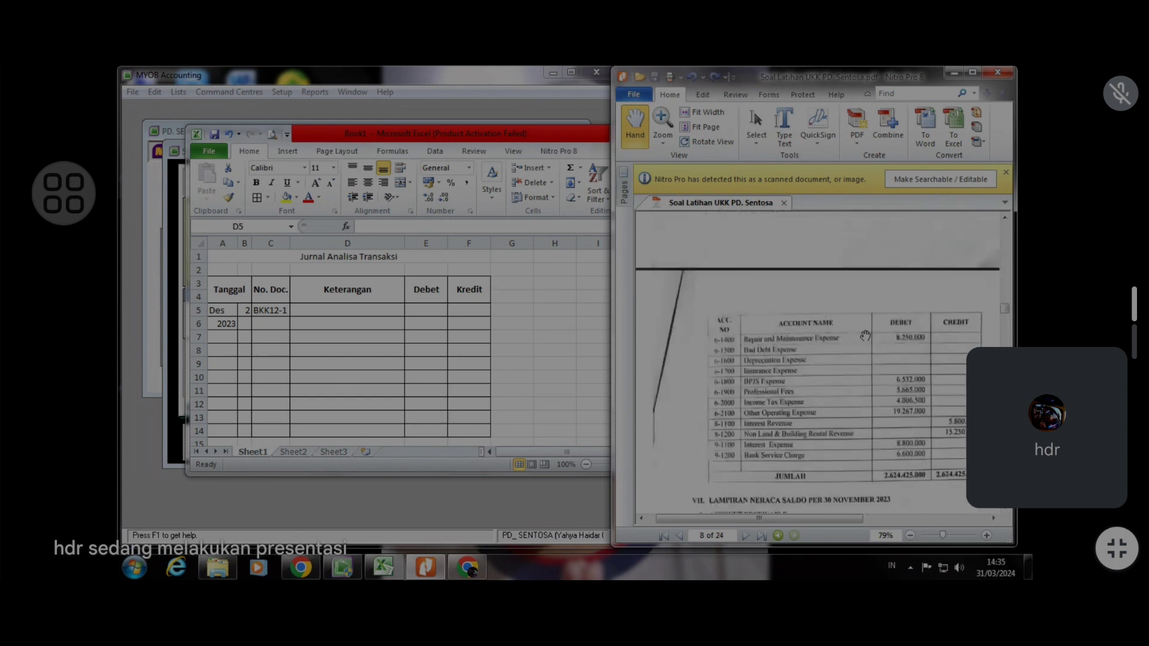
pyautogui.scroll(1, 828, 320)
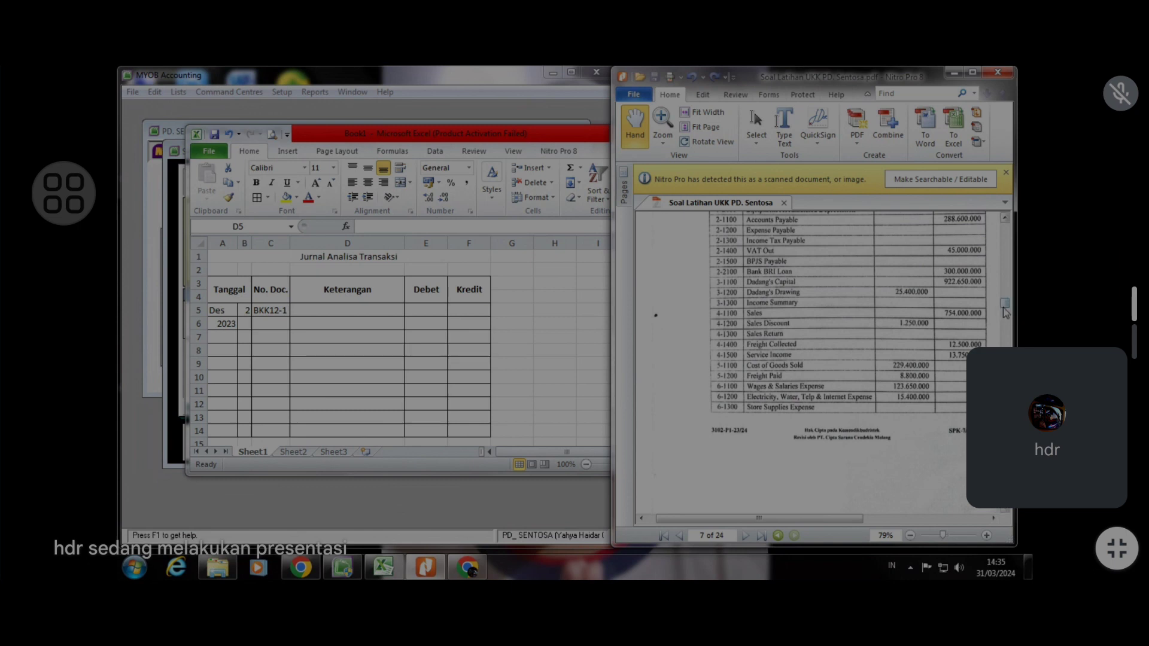
# Return to transaction document no. 1 in the PDF and select the first Keterangan cell, D5, in the journal
pyautogui.scroll(-5, 802, 383)
pyautogui.scroll(-2, 802, 384)
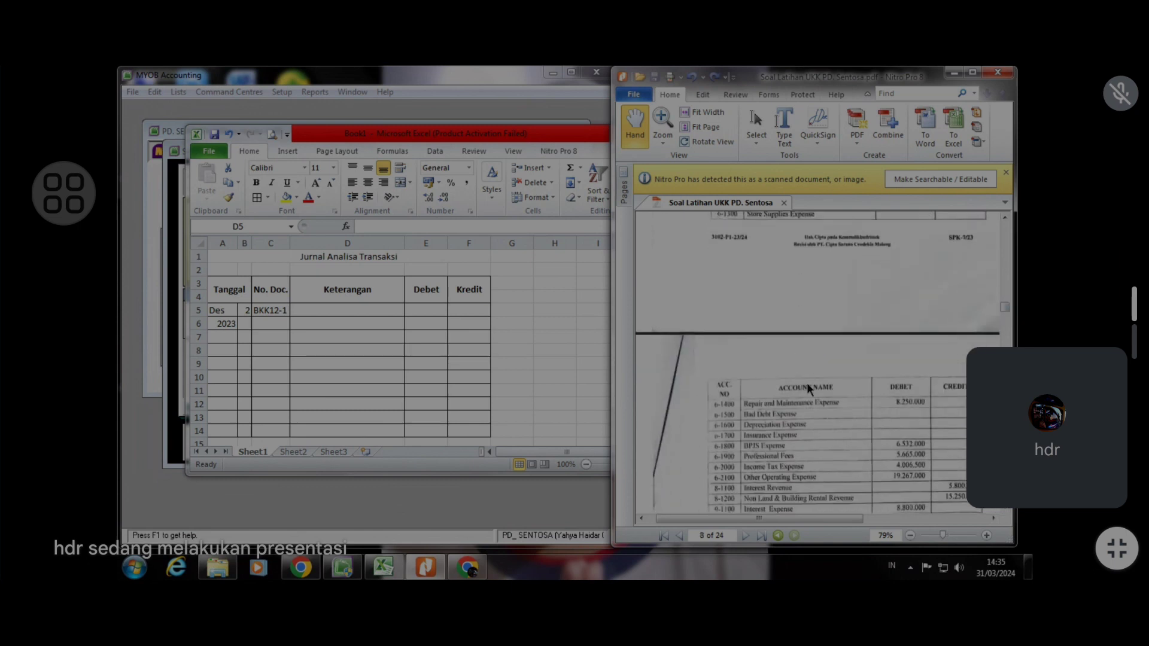
pyautogui.scroll(-15, 802, 385)
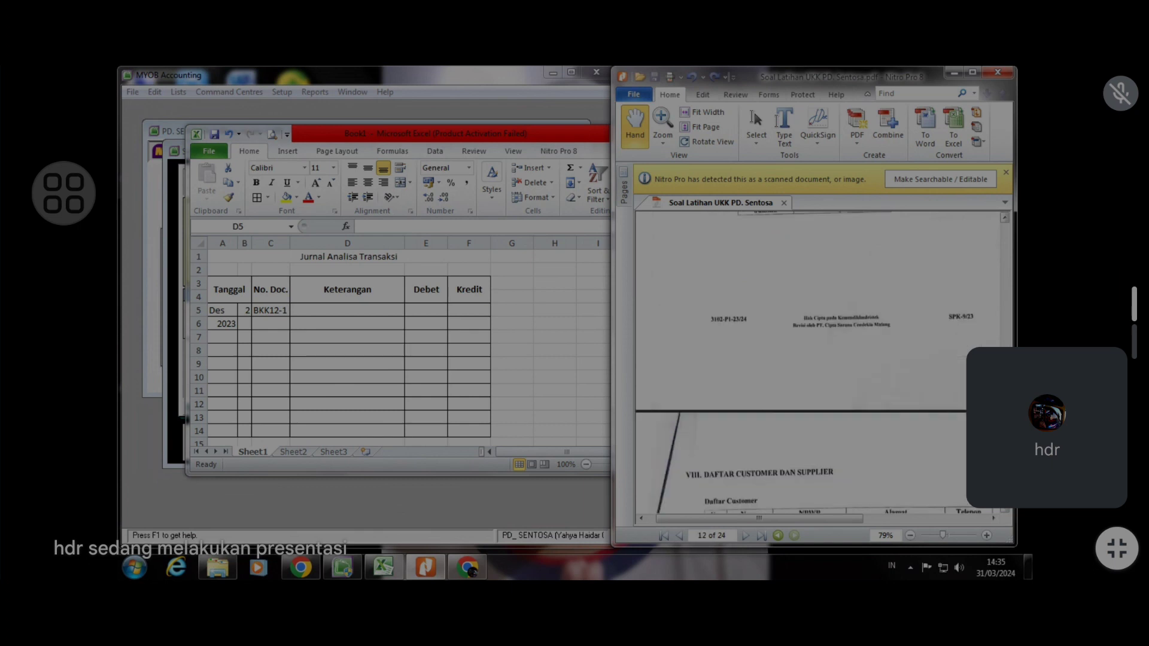
pyautogui.scroll(-6, 849, 340)
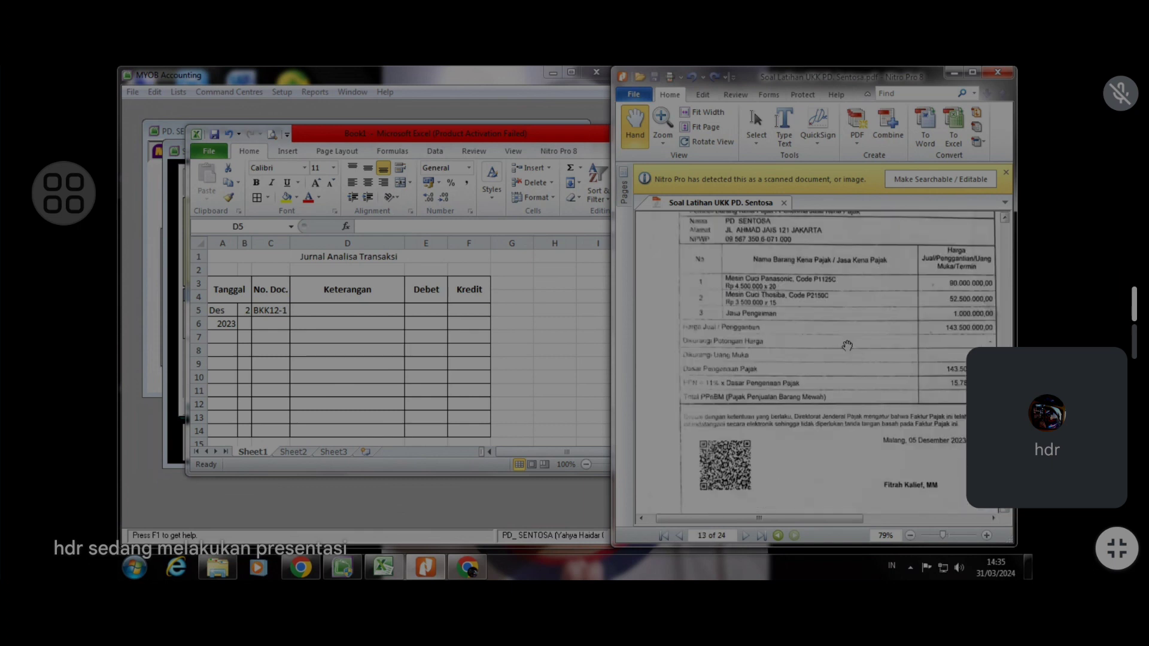
pyautogui.scroll(6, 848, 340)
pyautogui.rightClick(851, 337)
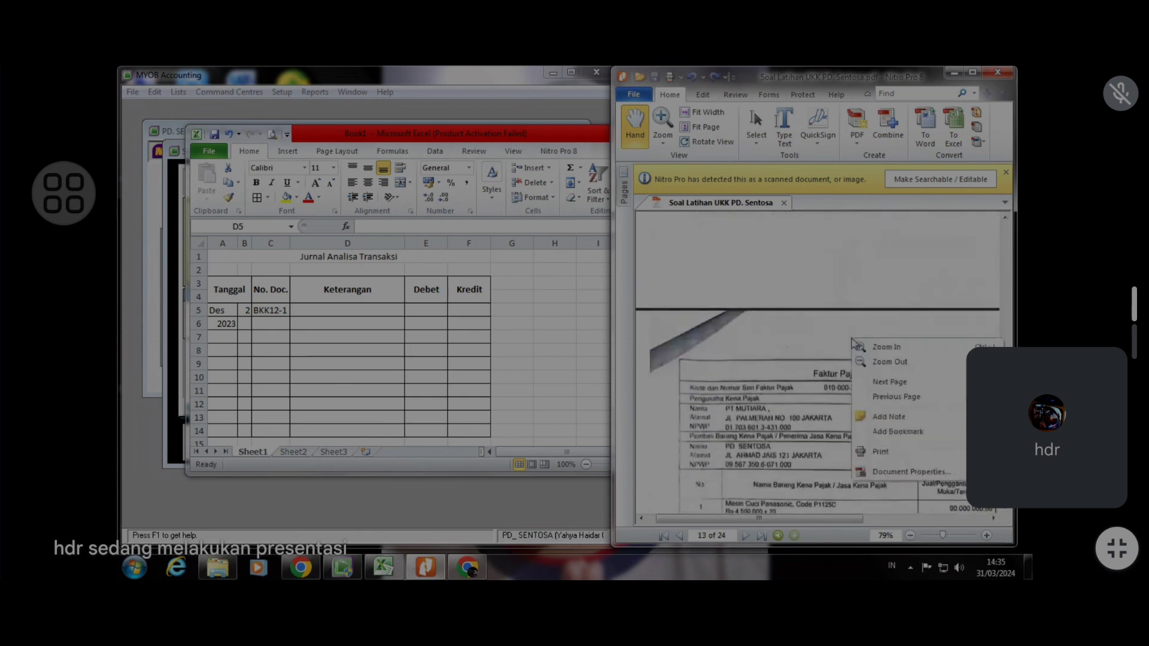
pyautogui.click(810, 286)
pyautogui.scroll(5, 810, 286)
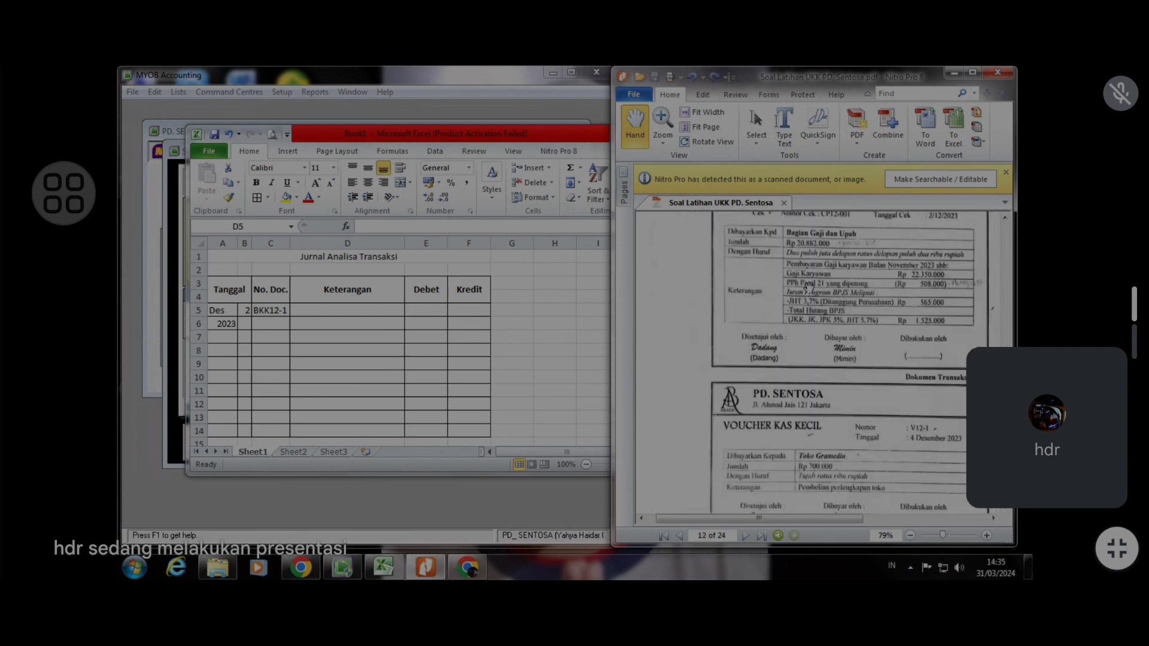
pyautogui.scroll(2, 797, 291)
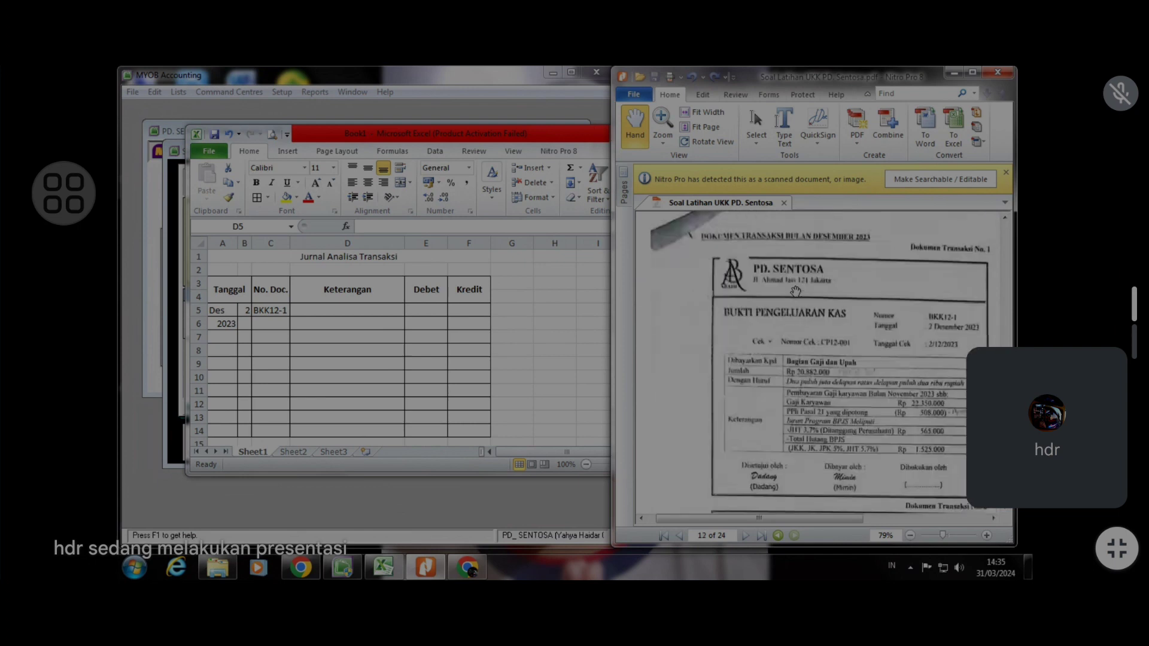
pyautogui.click(313, 312)
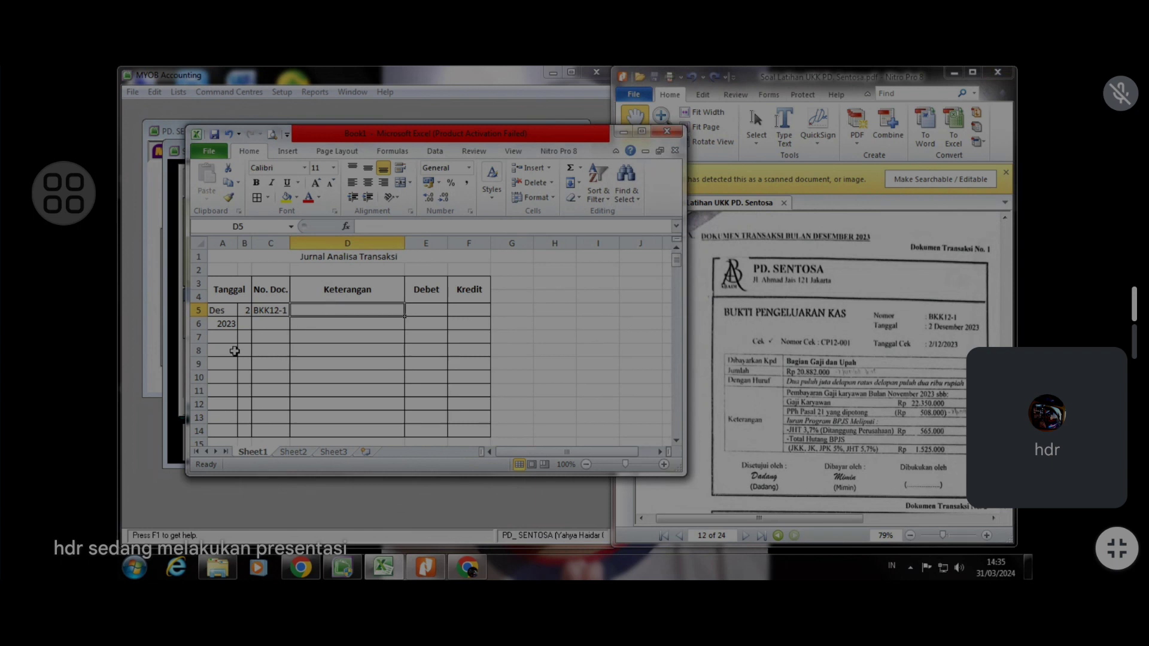
# Enter Beban Gaji as the first Keterangan in D5 and widen the Debet and Kredit columns
pyautogui.write('Be')
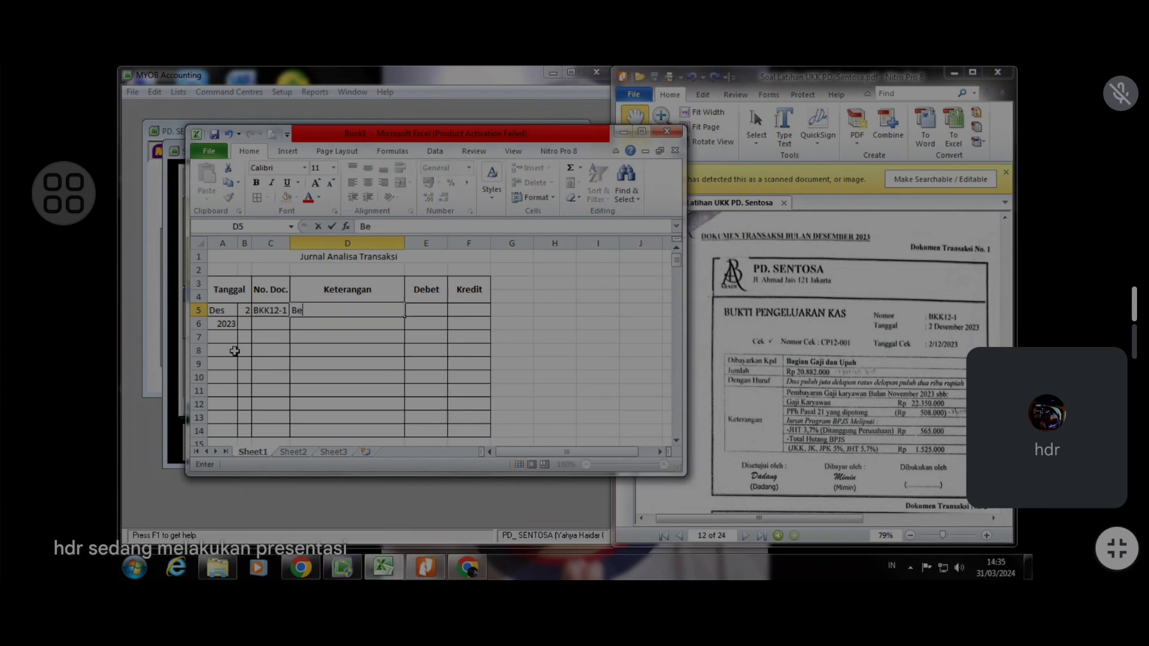
pyautogui.write('ban Gaji')
pyautogui.click(446, 242)
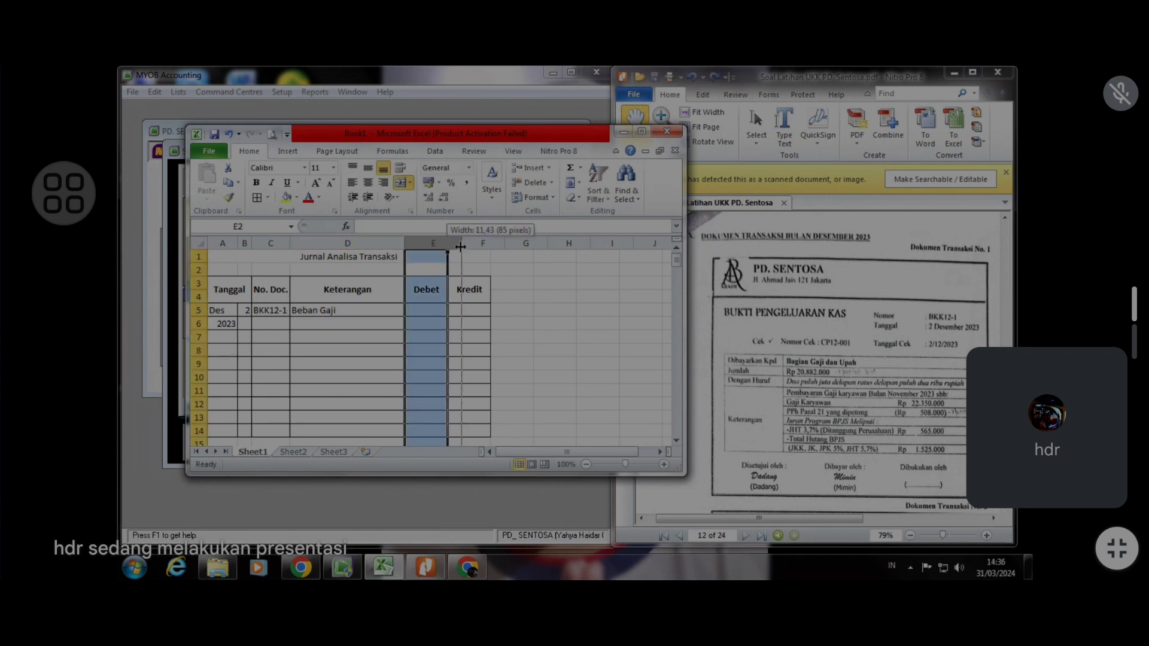
pyautogui.moveTo(448, 243); pyautogui.dragTo(474, 244)
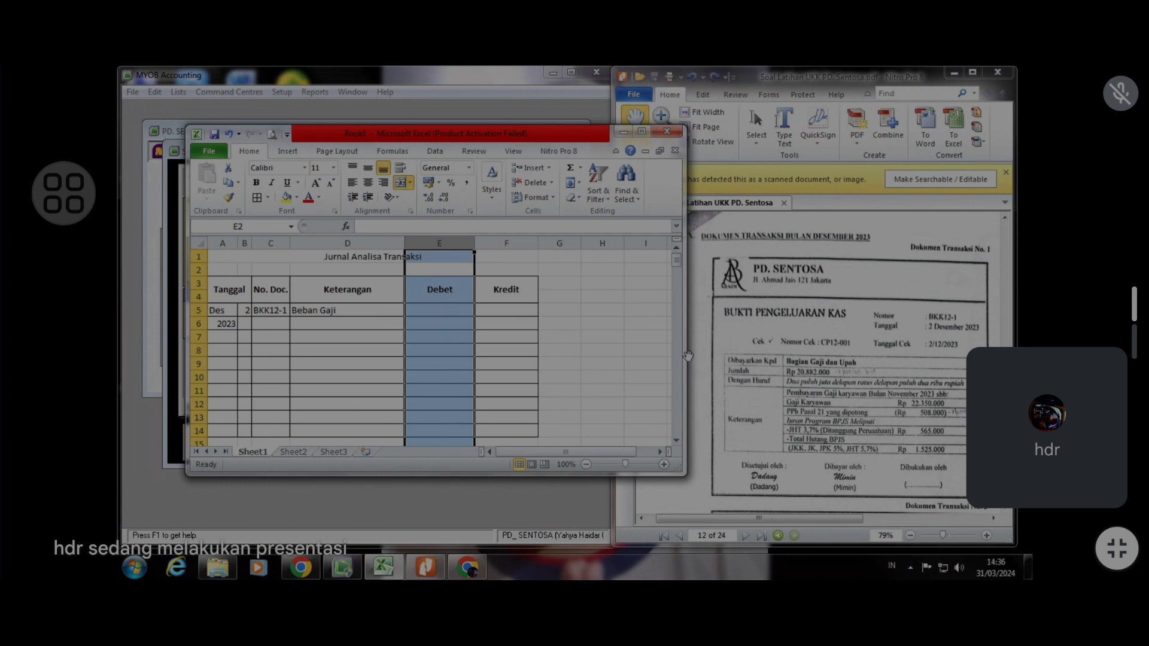
pyautogui.click(512, 325)
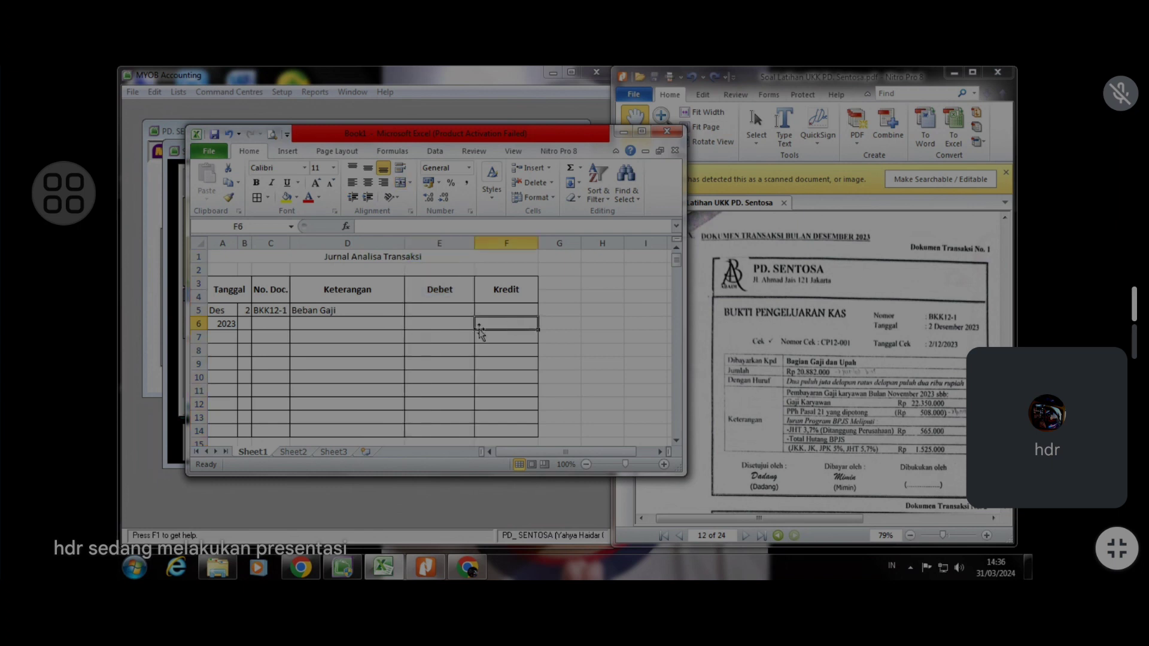
# Enter 22350000 as the debit amount for Beban Gaji in E5
pyautogui.click(442, 310)
pyautogui.write('22')
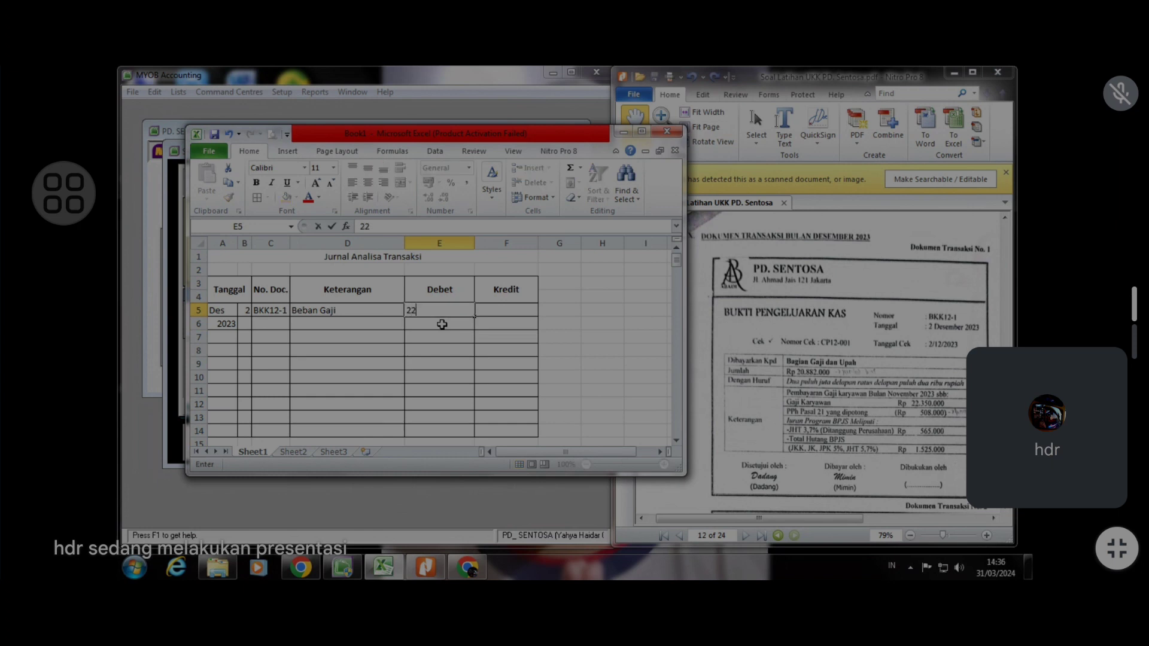
pyautogui.write('350000')
pyautogui.press('Return')
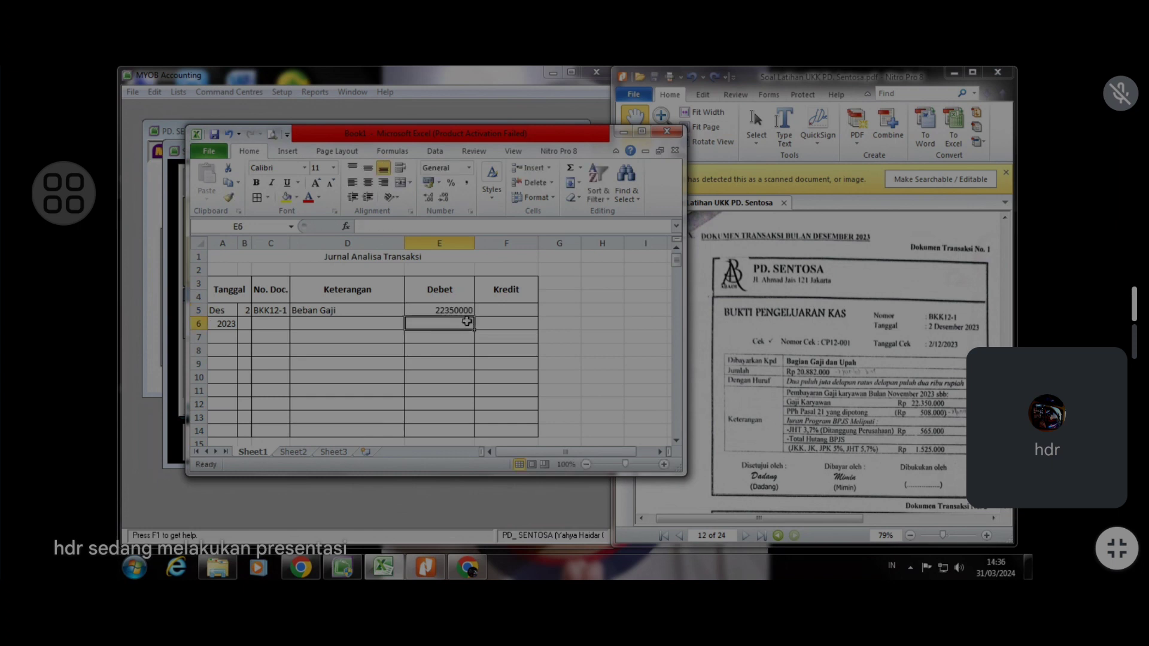
# Apply the Rupiah accounting number format to the debit and credit cells E5:F11
pyautogui.moveTo(453, 310); pyautogui.dragTo(527, 385)
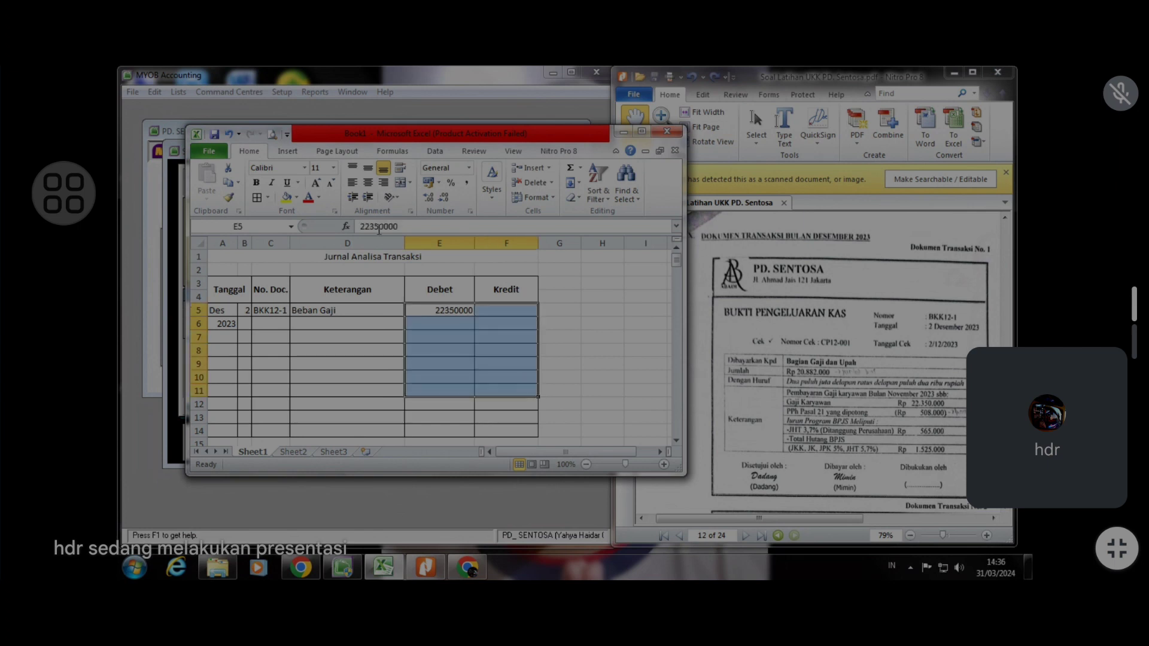
pyautogui.click(432, 181)
pyautogui.click(342, 339)
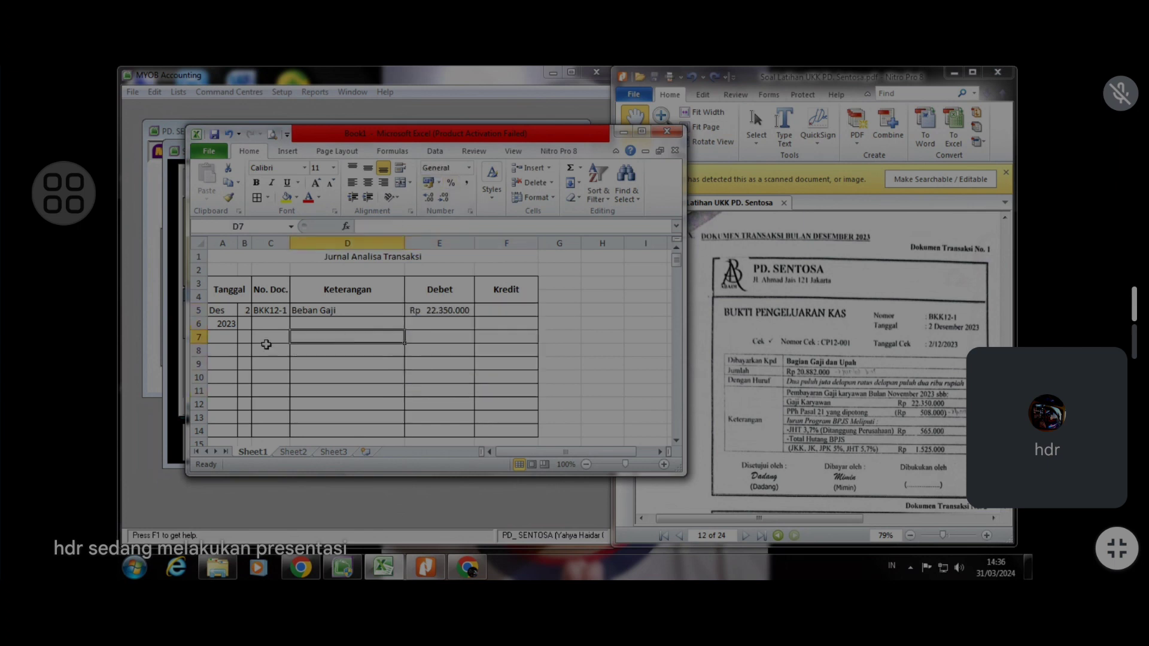
# Add an indented Utang PPh line in D6 with a credit of 508000 in F6
pyautogui.click(295, 324)
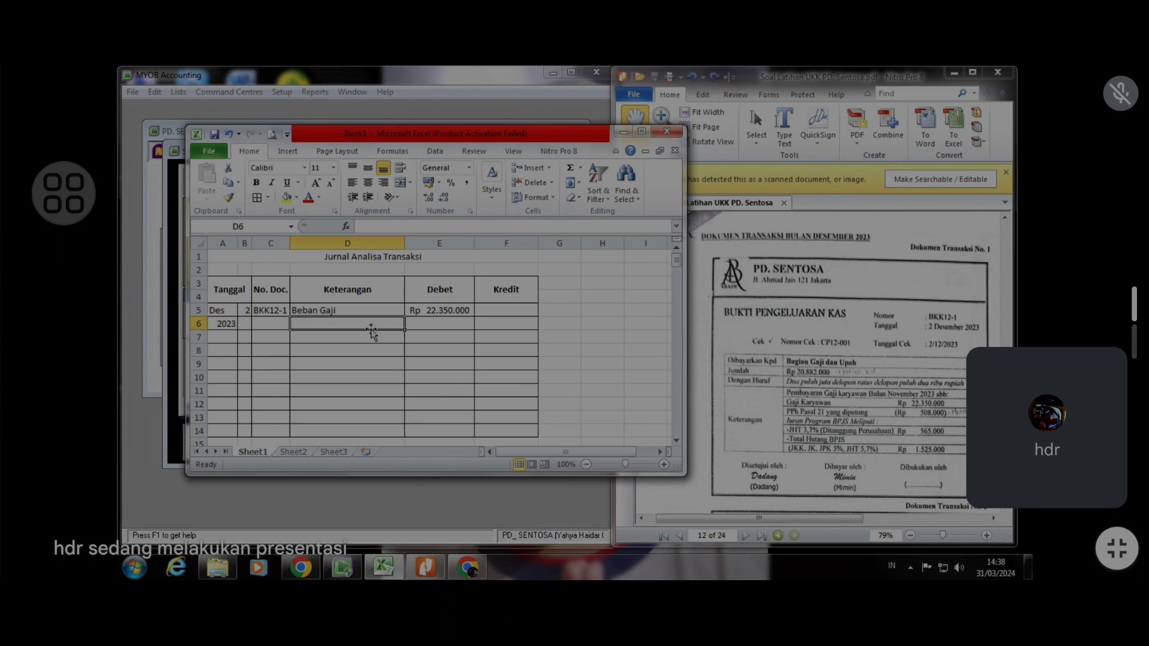
pyautogui.write('Uta')
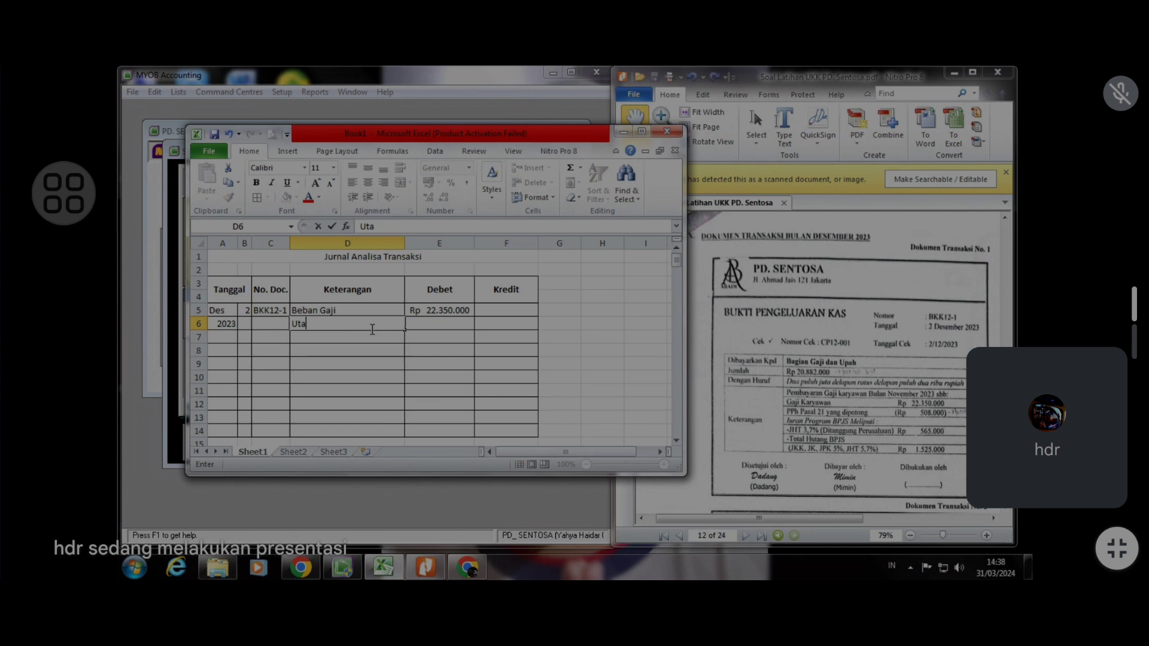
pyautogui.write('ng PPh')
pyautogui.hotkey('ctrl', 'Return')
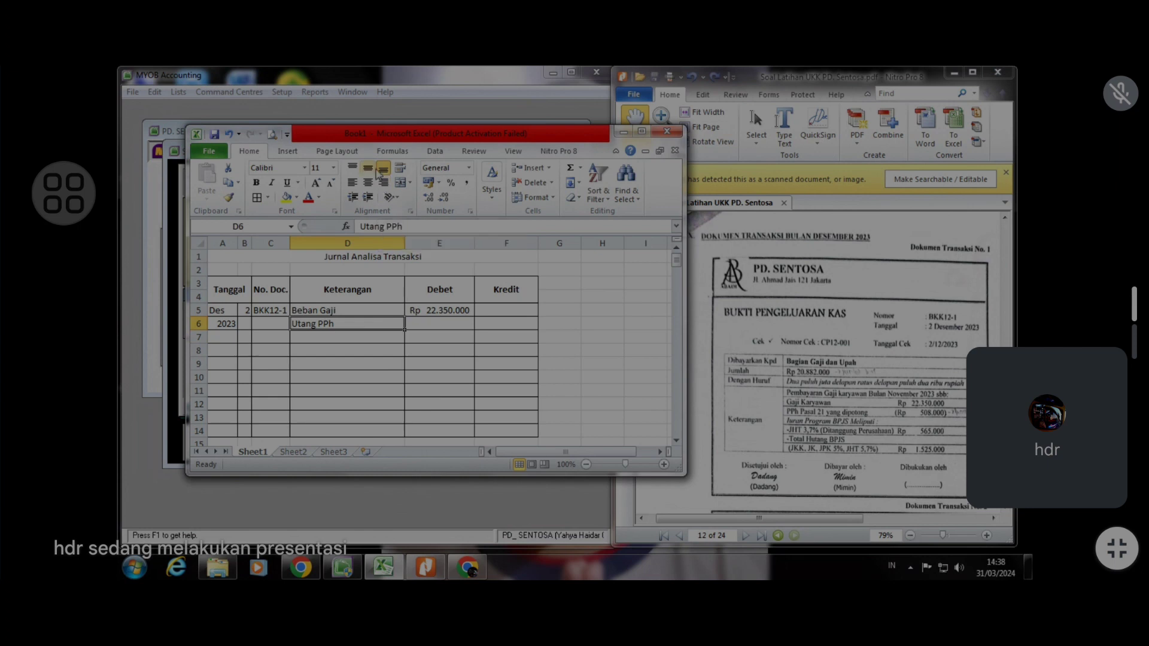
pyautogui.click(368, 197)
pyautogui.click(482, 330)
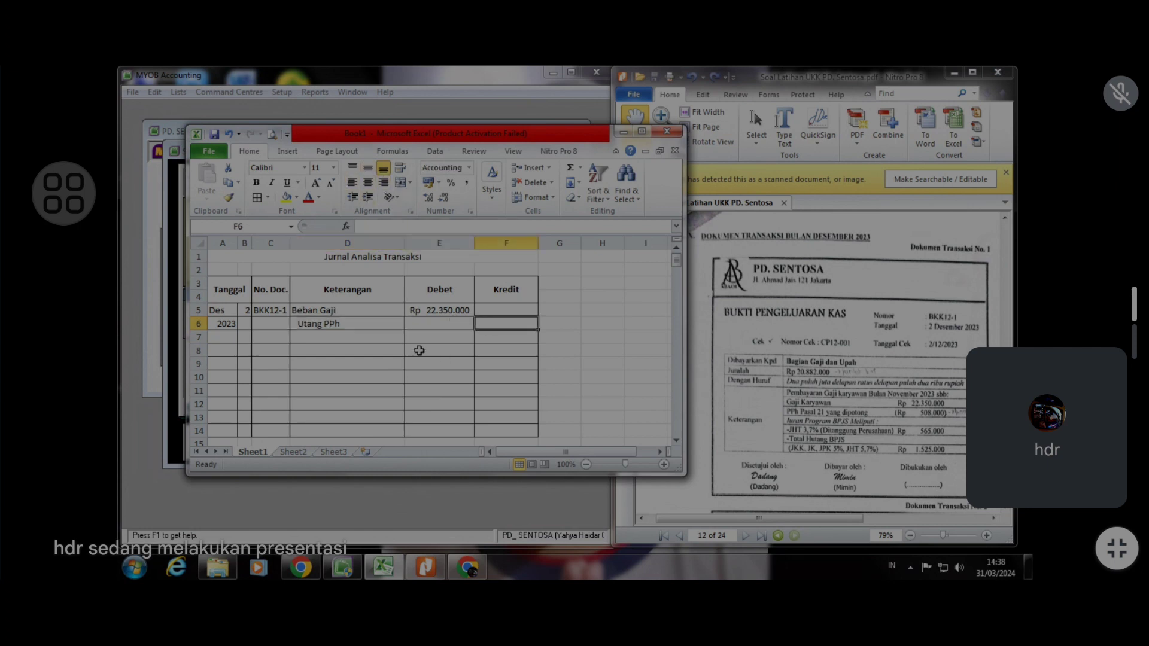
pyautogui.write('508000')
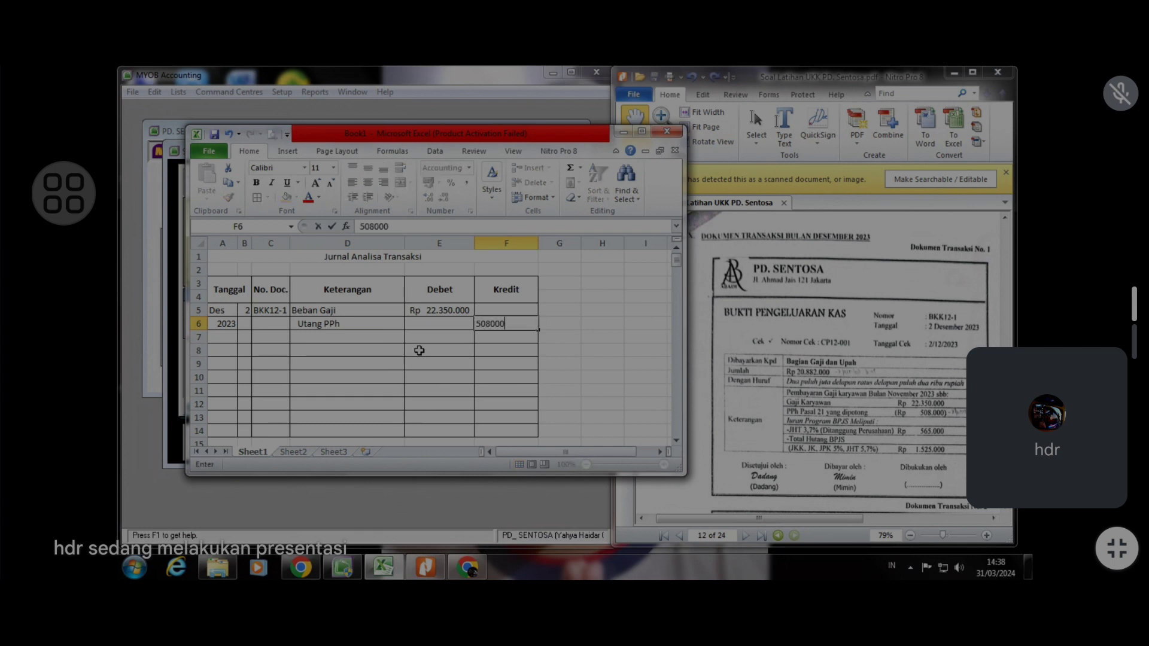
pyautogui.press('Return')
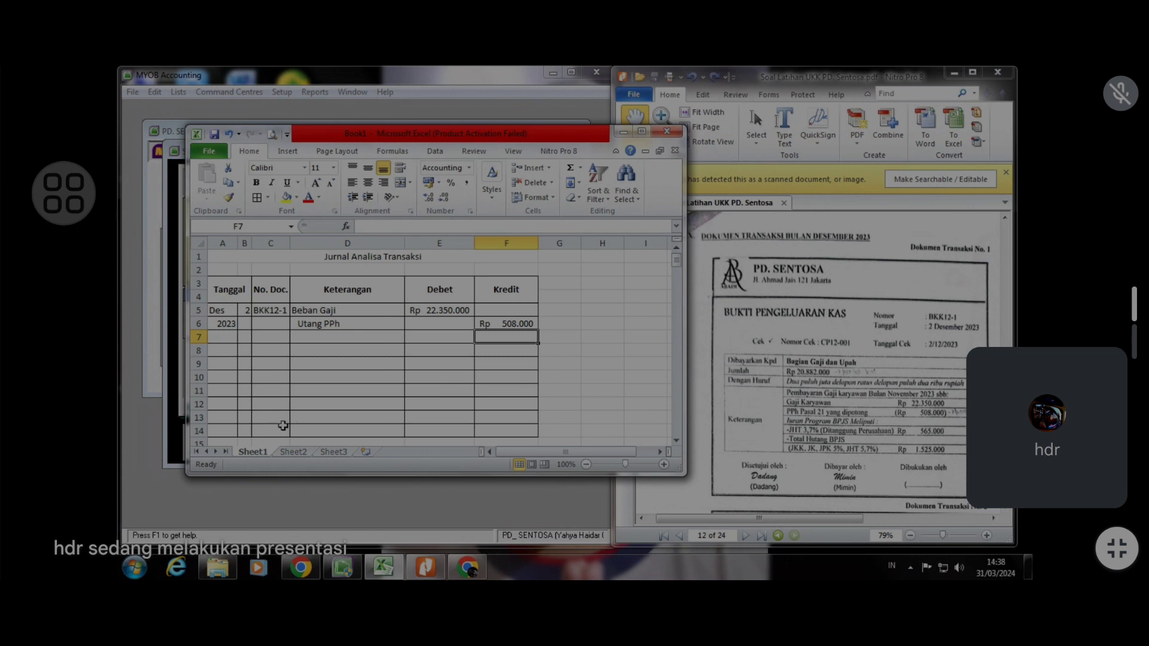
# Add a Beban BPJS line in D7 with a debit of 565.000 in E7
pyautogui.click(305, 336)
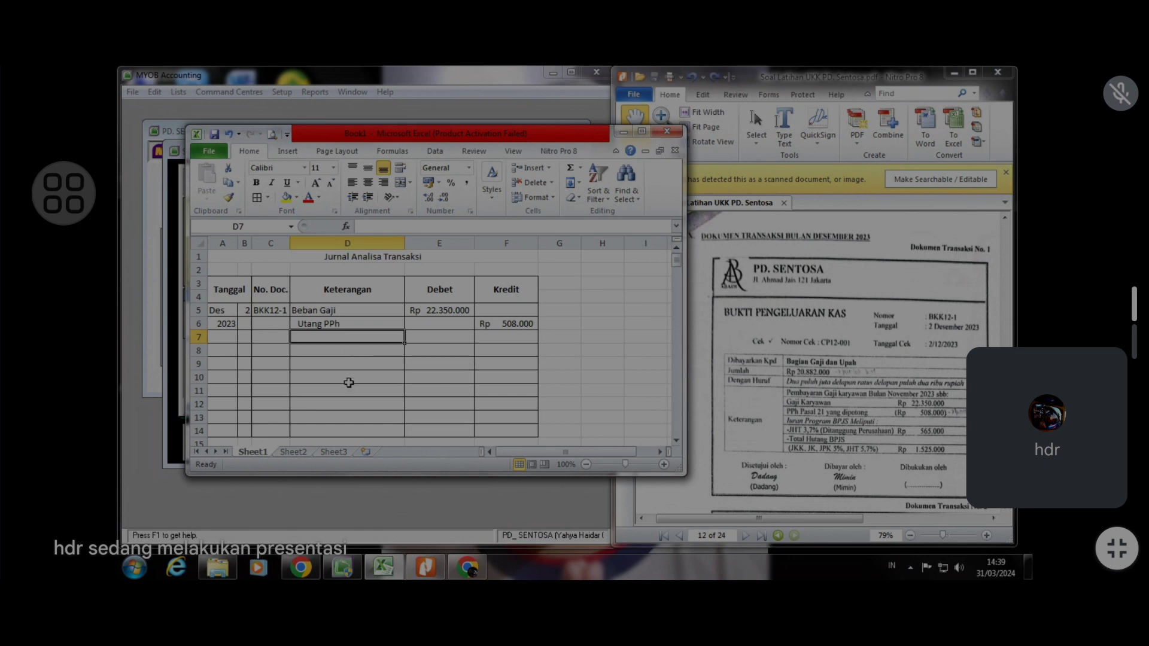
pyautogui.write('Beb')
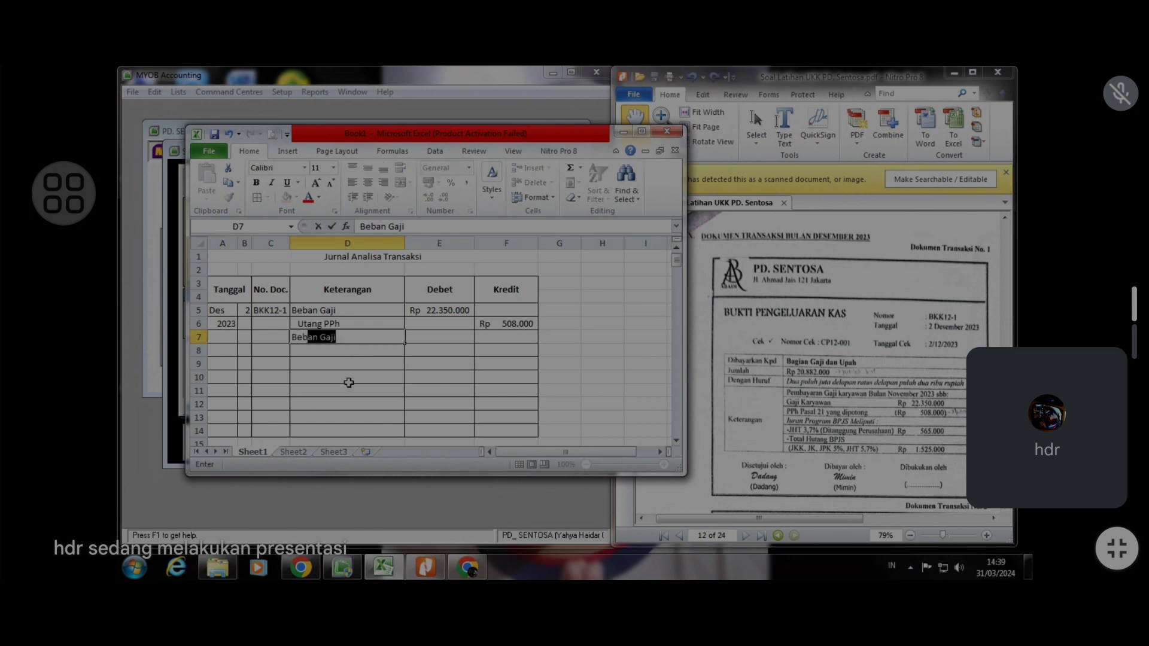
pyautogui.write('an BPJS')
pyautogui.click(430, 336)
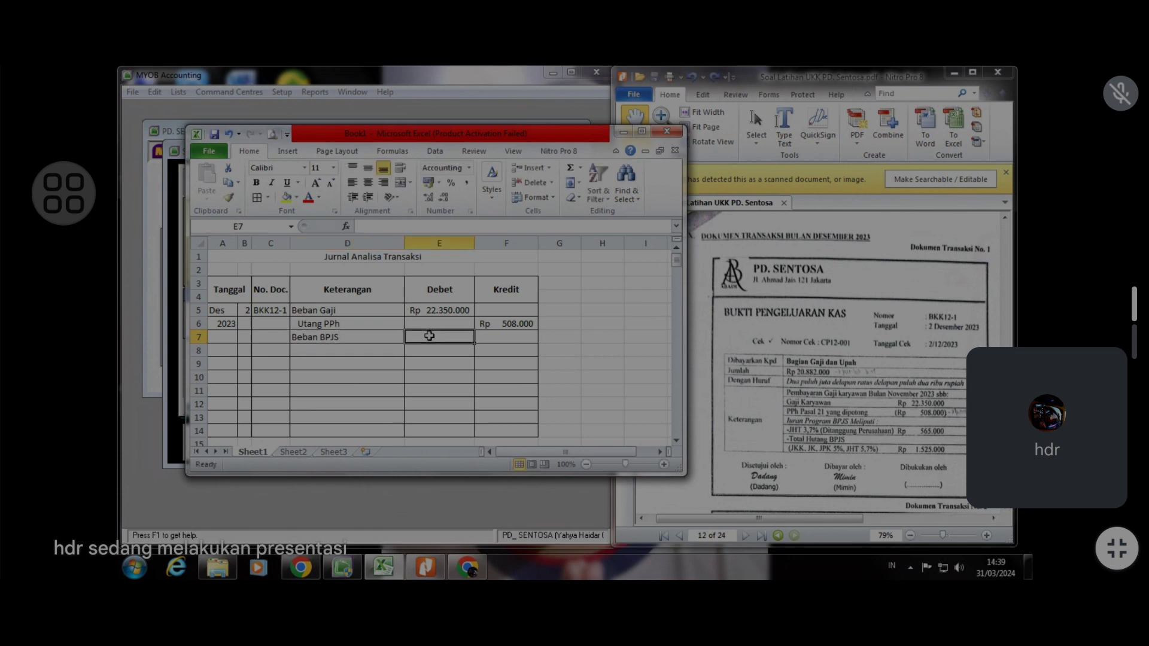
pyautogui.write('565')
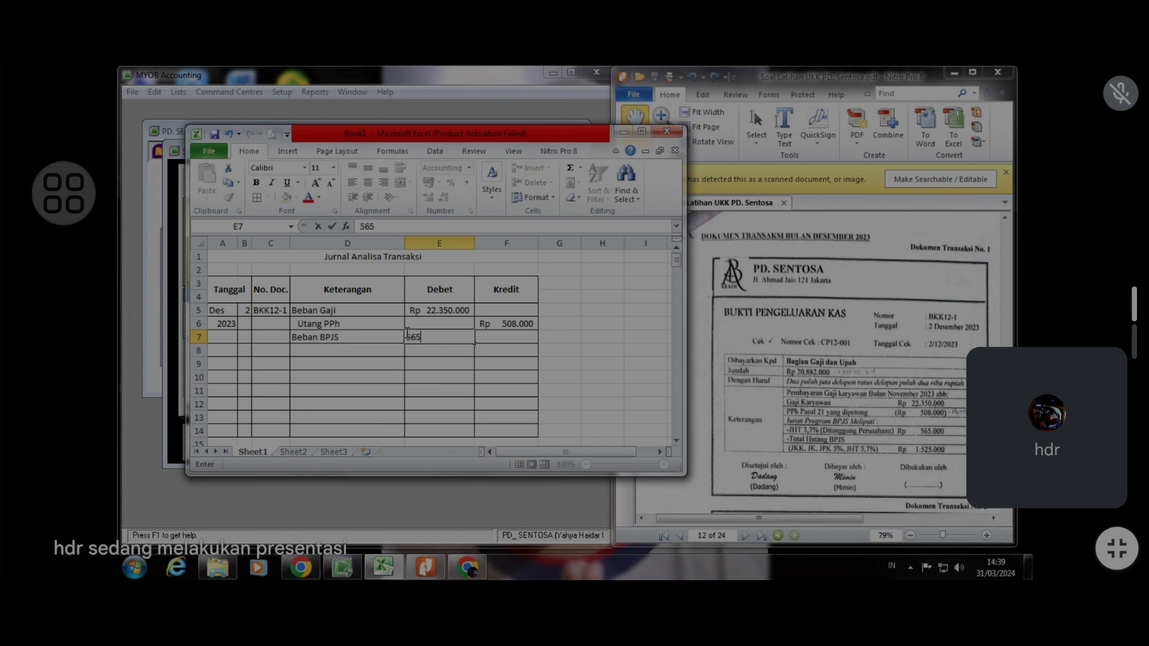
pyautogui.write('.000')
pyautogui.press('Return')
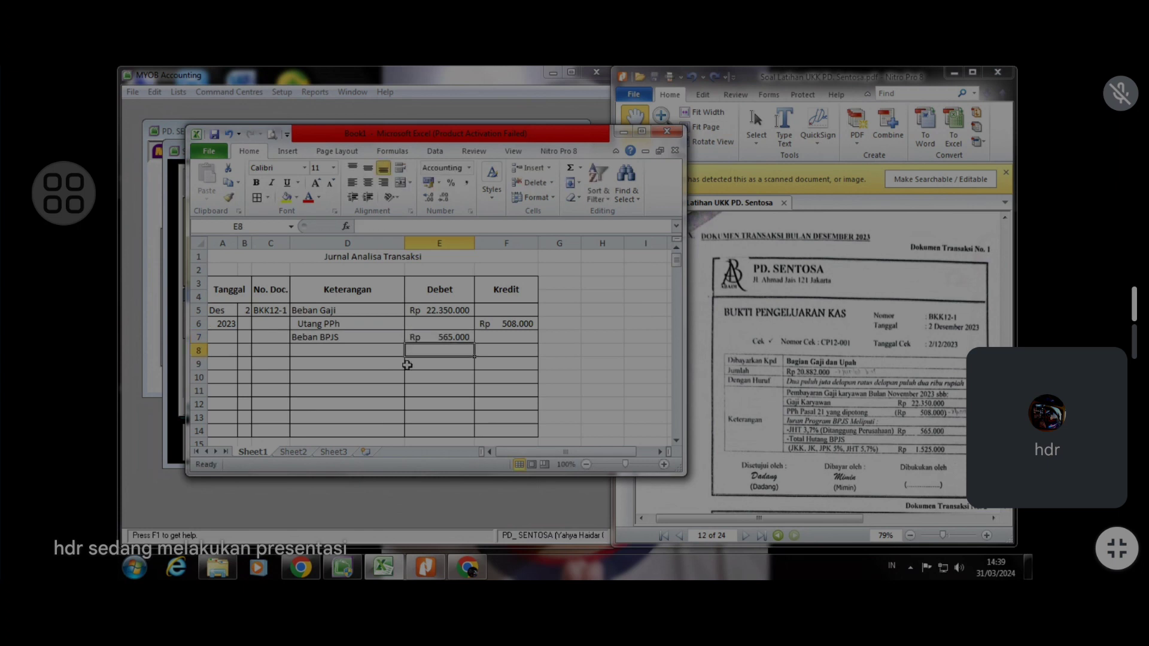
# Enter Utang BPJS as the Keterangan in D8 and indent it as a credit account
pyautogui.click(364, 346)
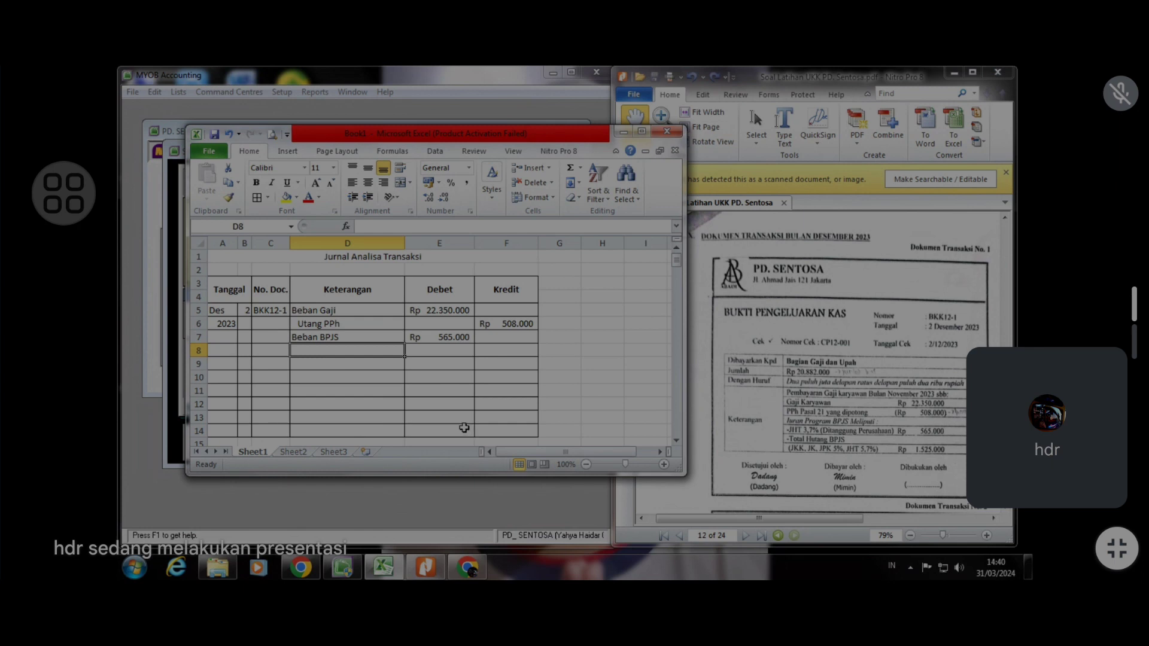
pyautogui.write('UT')
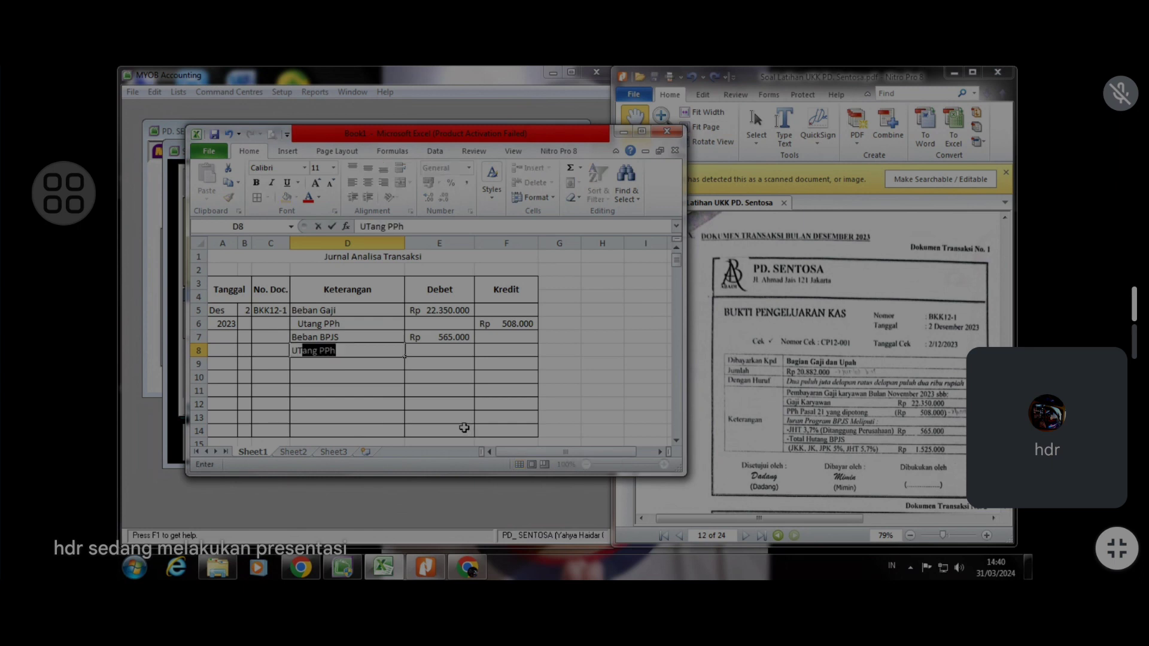
pyautogui.press('BackSpace')
pyautogui.press('BackSpace')
pyautogui.write('tang B')
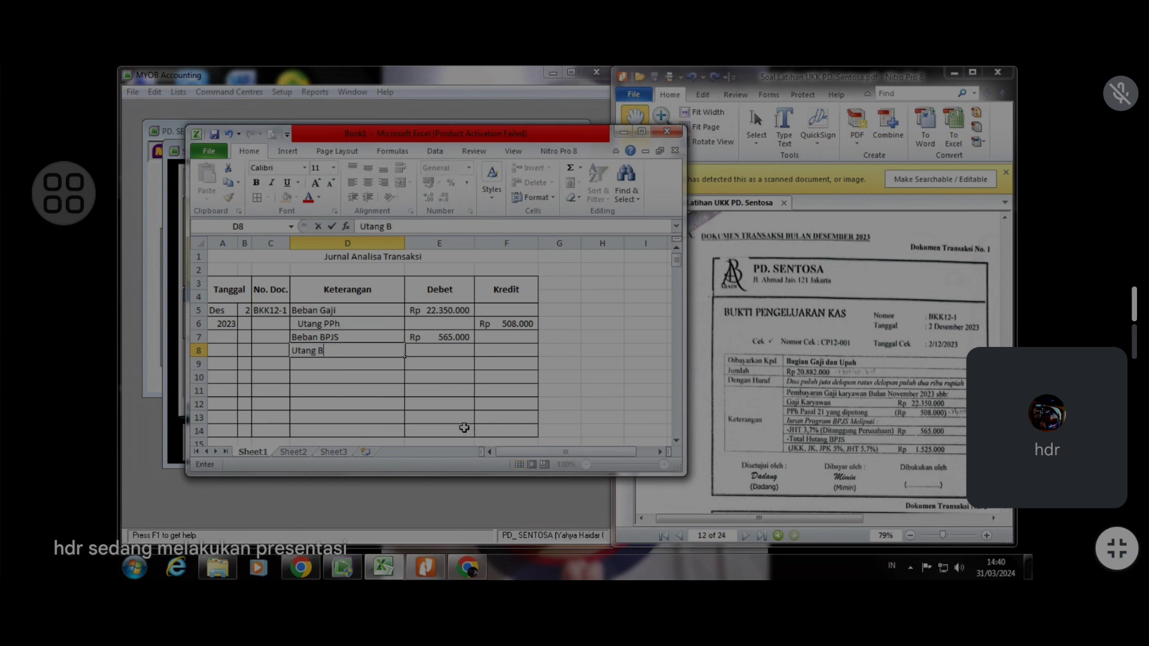
pyautogui.write('PJS')
pyautogui.click(430, 390)
pyautogui.click(385, 351)
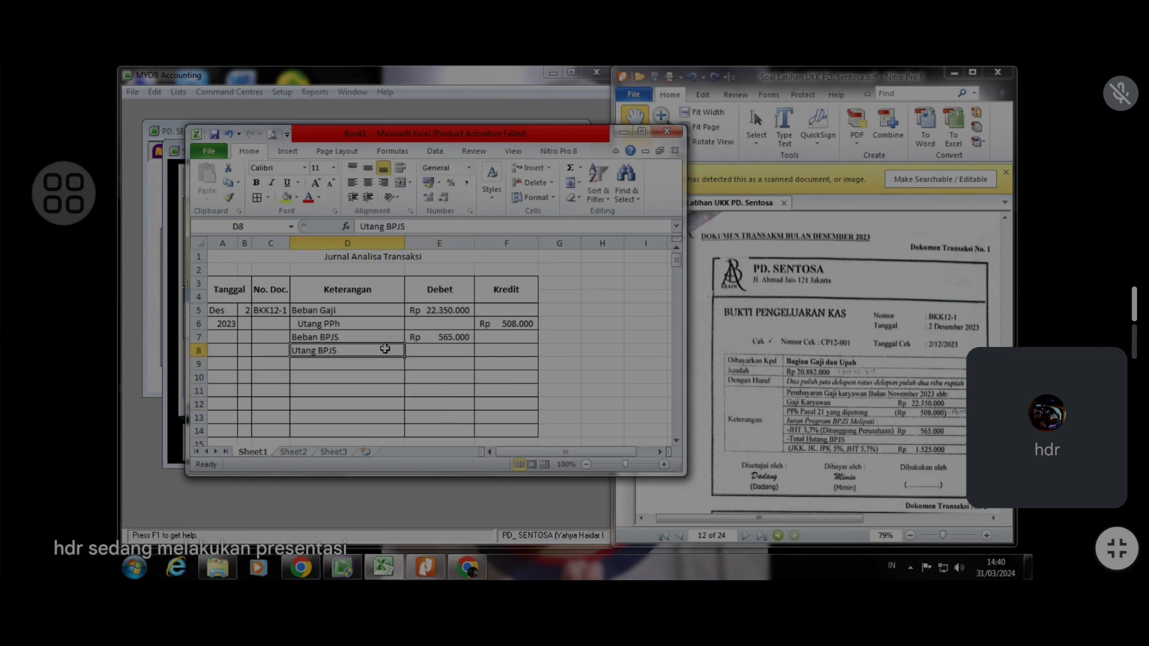
pyautogui.click(368, 197)
# Enter 1525000 as the credit amount for Utang BPJS in F8
pyautogui.click(505, 354)
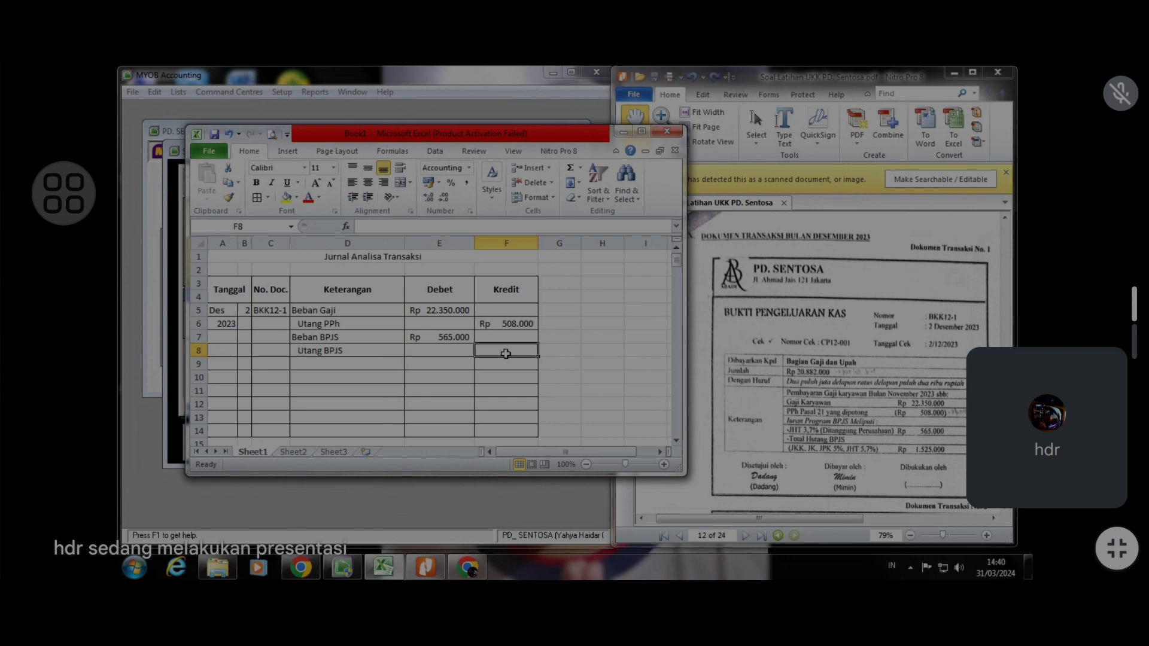
pyautogui.write('15')
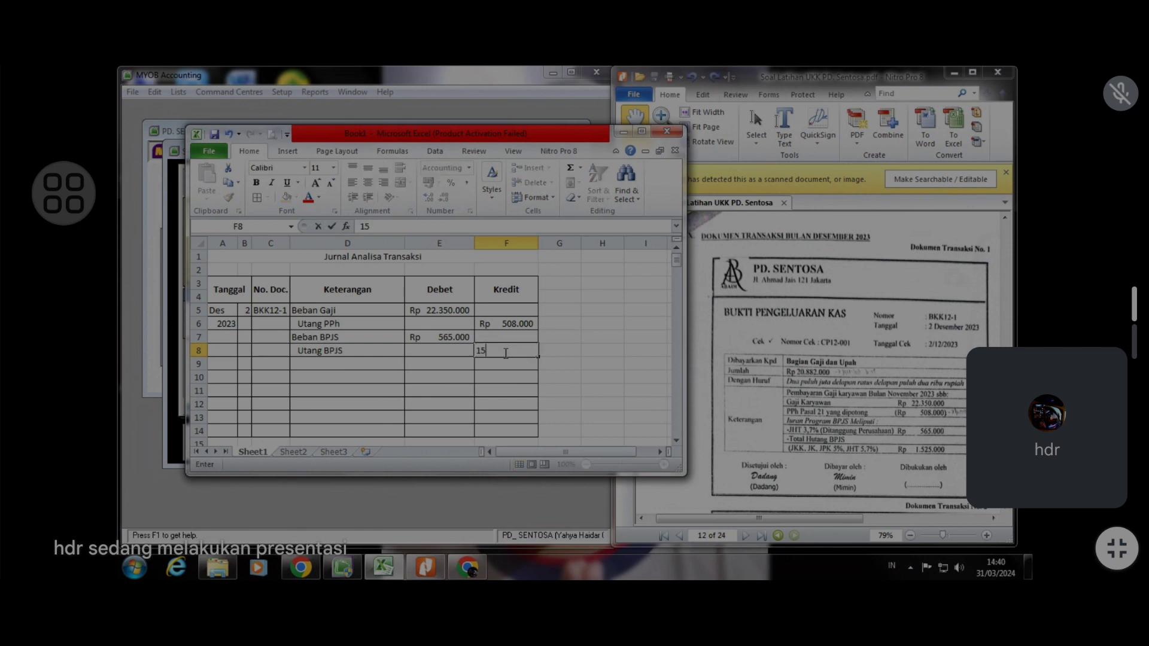
pyautogui.write('25000')
pyautogui.press('Return')
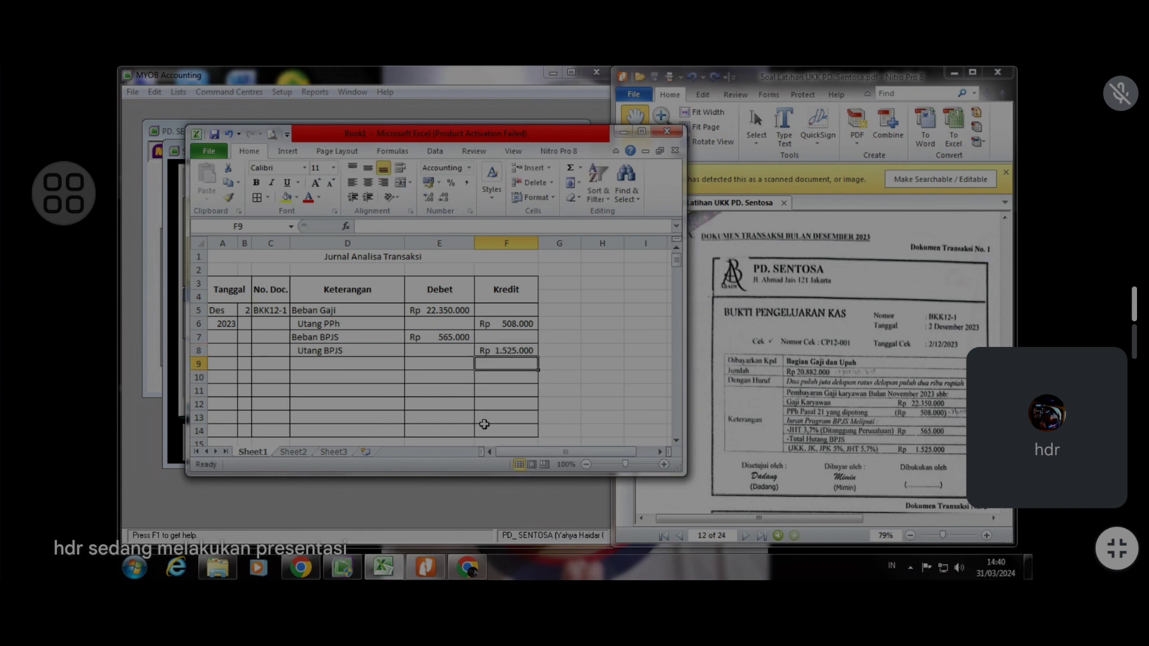
# Total the debit amounts in E14 with the formula =SUM(E5:E7)
pyautogui.click(440, 428)
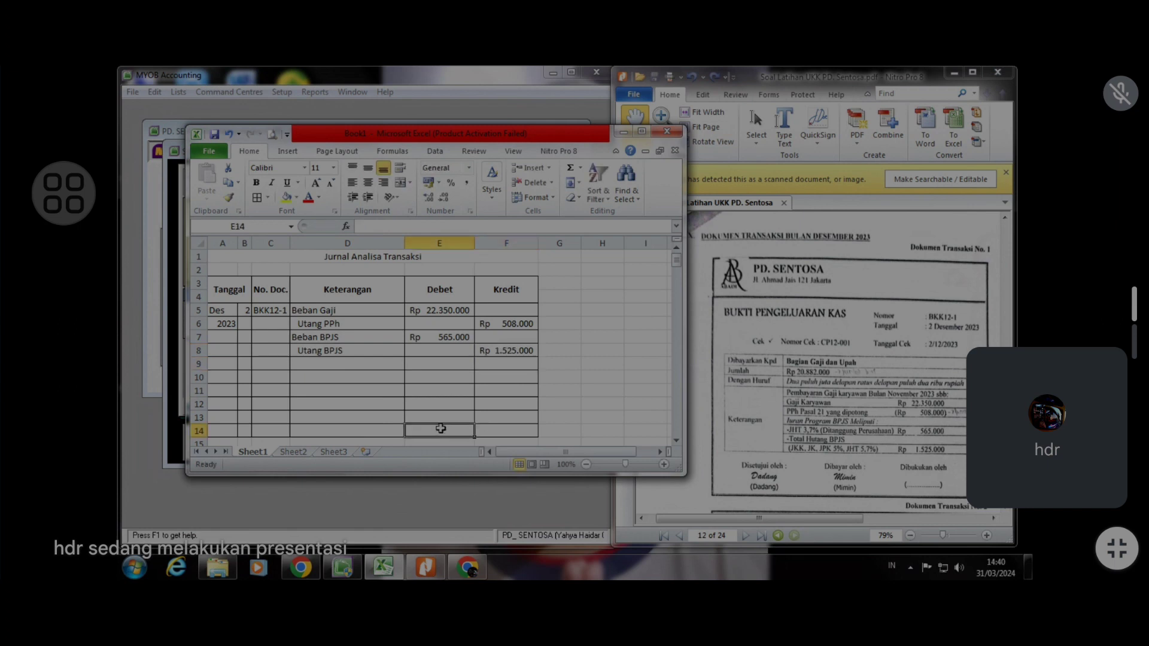
pyautogui.write('=su')
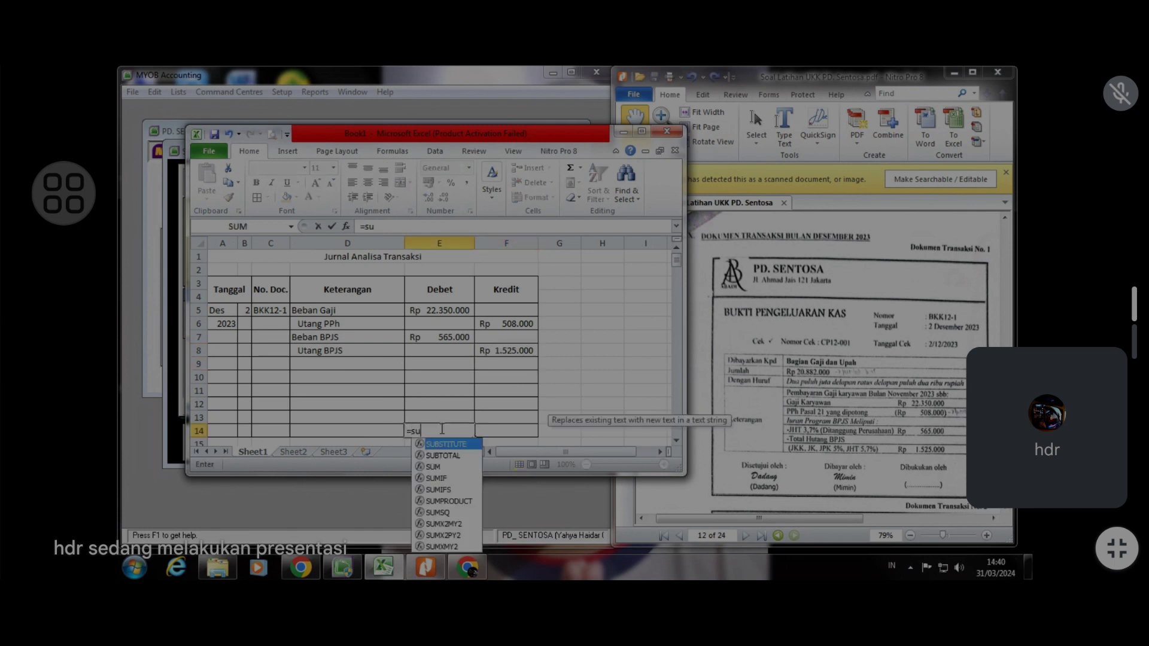
pyautogui.doubleClick(434, 467)
pyautogui.moveTo(437, 310); pyautogui.dragTo(437, 337)
pyautogui.press('Return')
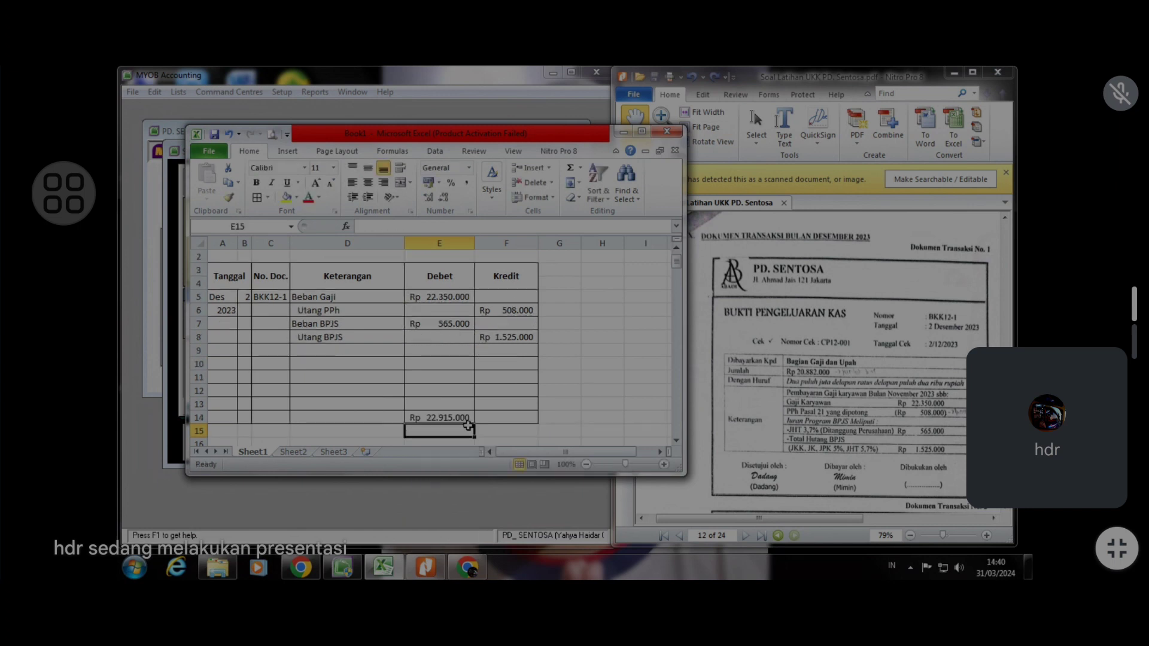
# Copy the debit total formula from E14 into F14 of the Kredit column
pyautogui.click(448, 417)
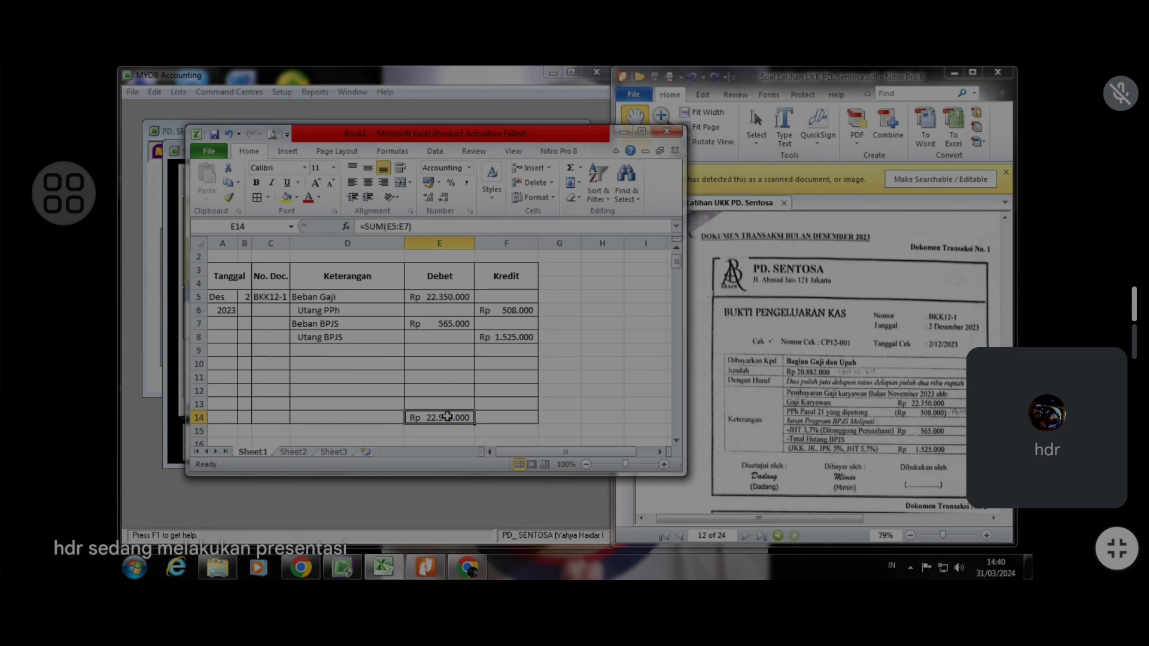
pyautogui.rightClick(447, 417)
pyautogui.click(526, 209)
pyautogui.click(491, 418)
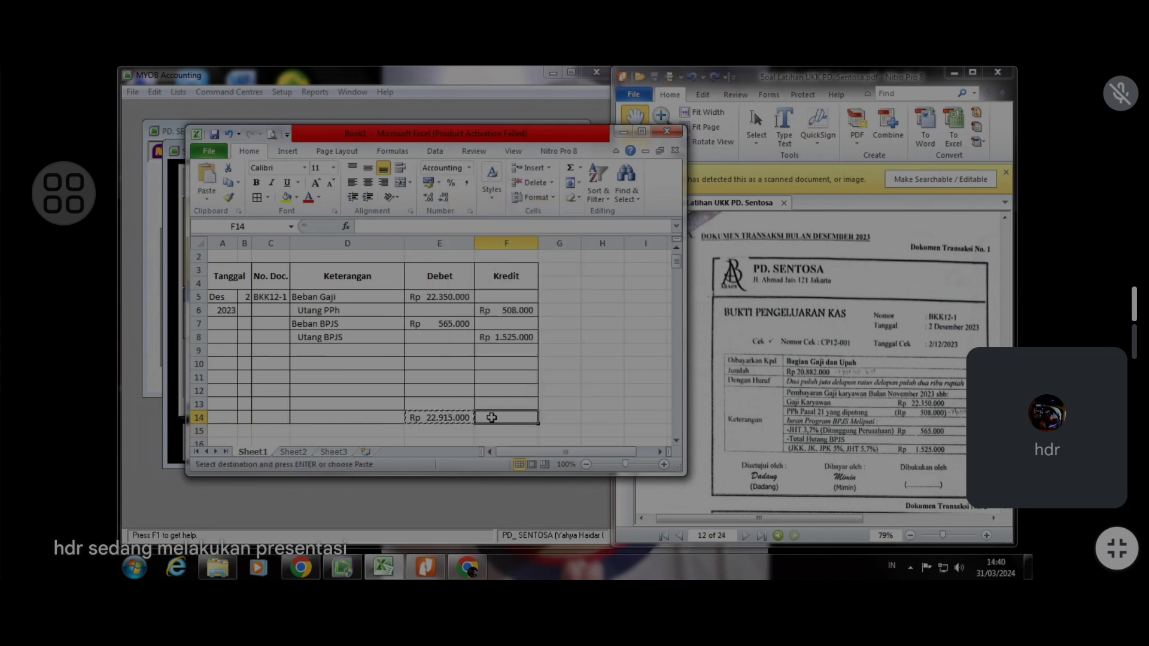
pyautogui.press('Return')
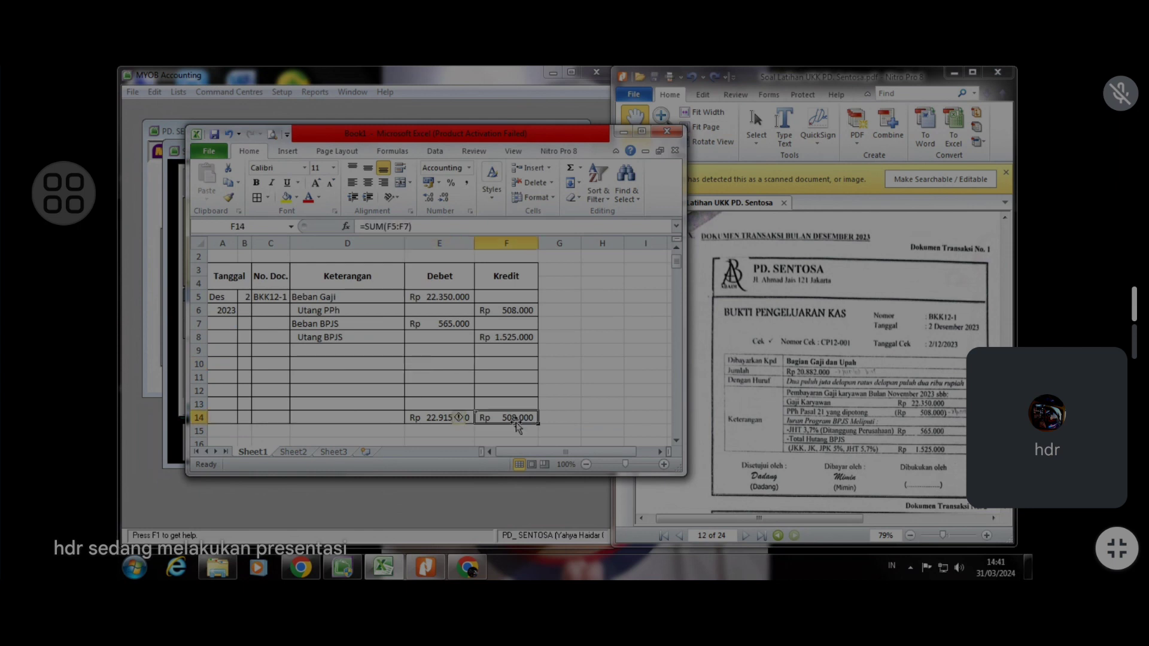
# Extend the credit total formula in F14 to =SUM(F5:F13)
pyautogui.click(408, 227)
pyautogui.press('BackSpace')
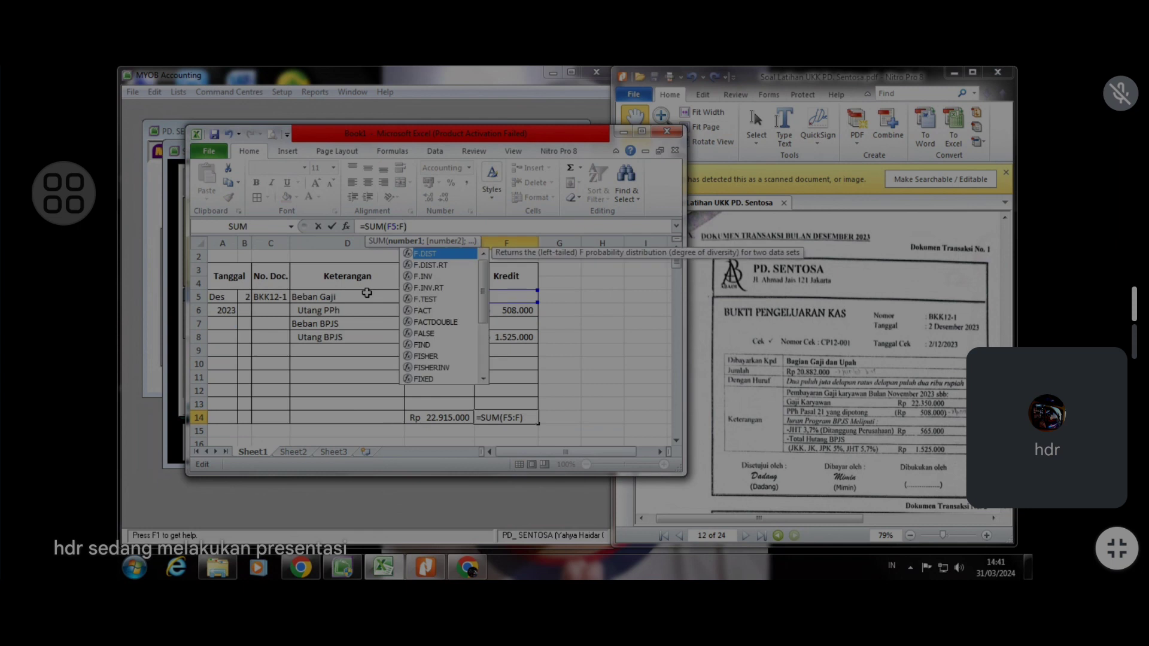
pyautogui.write('18')
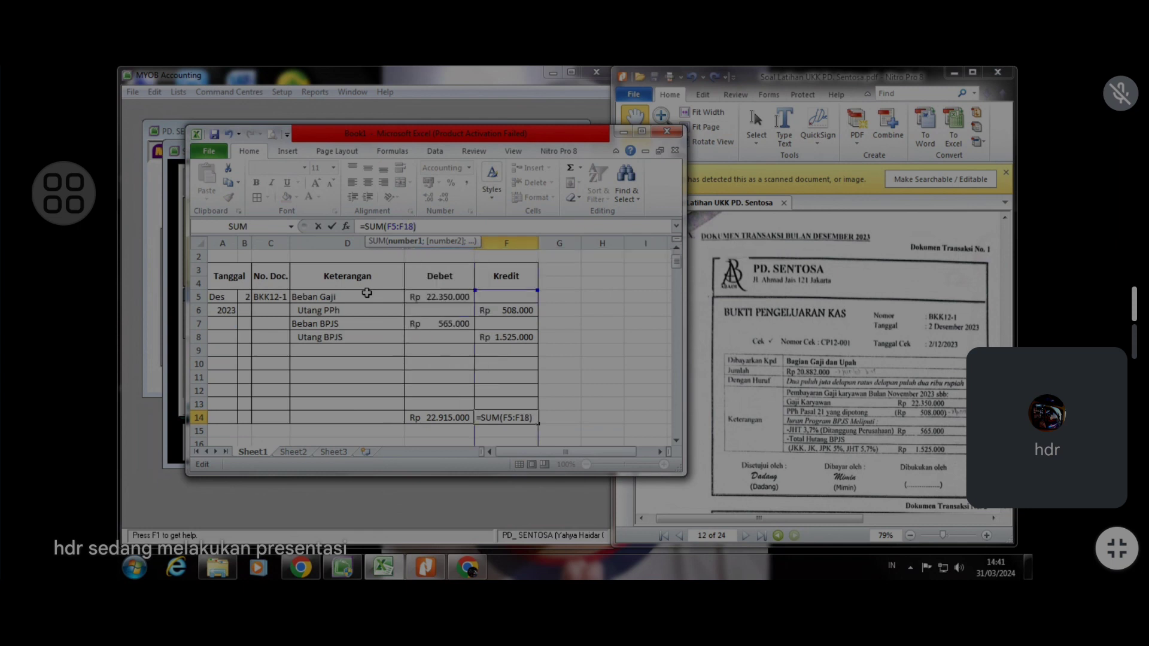
pyautogui.press('BackSpace')
pyautogui.write('3')
pyautogui.press('Return')
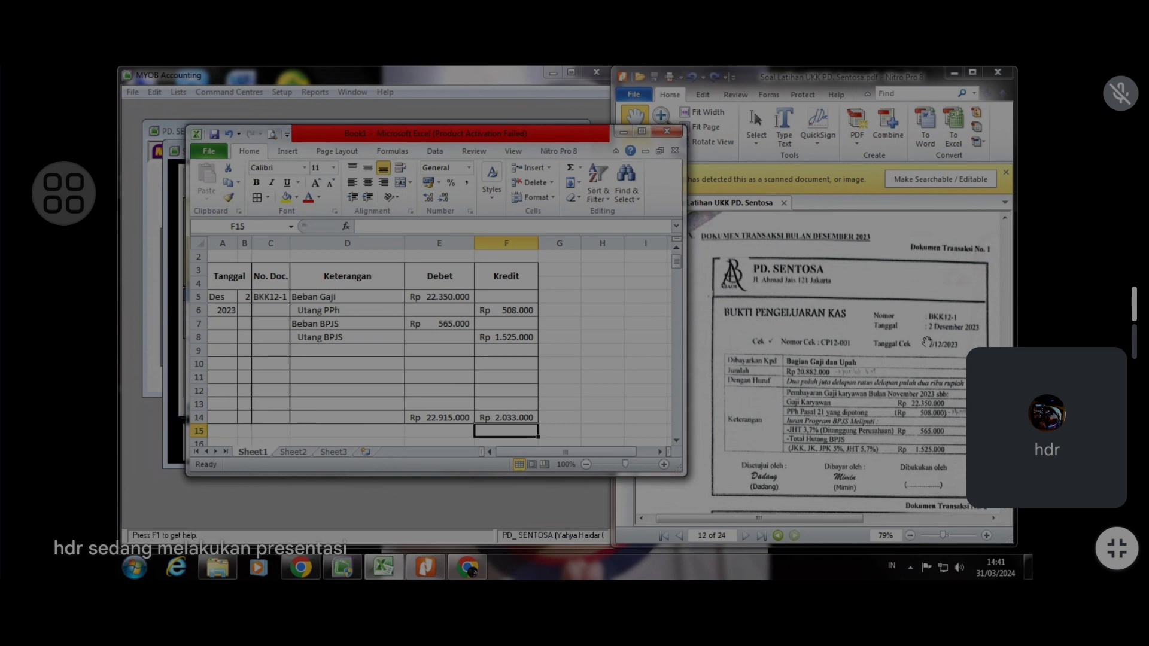
# Enter Kas di Bank as the account description in D9 and indent it
pyautogui.click(326, 348)
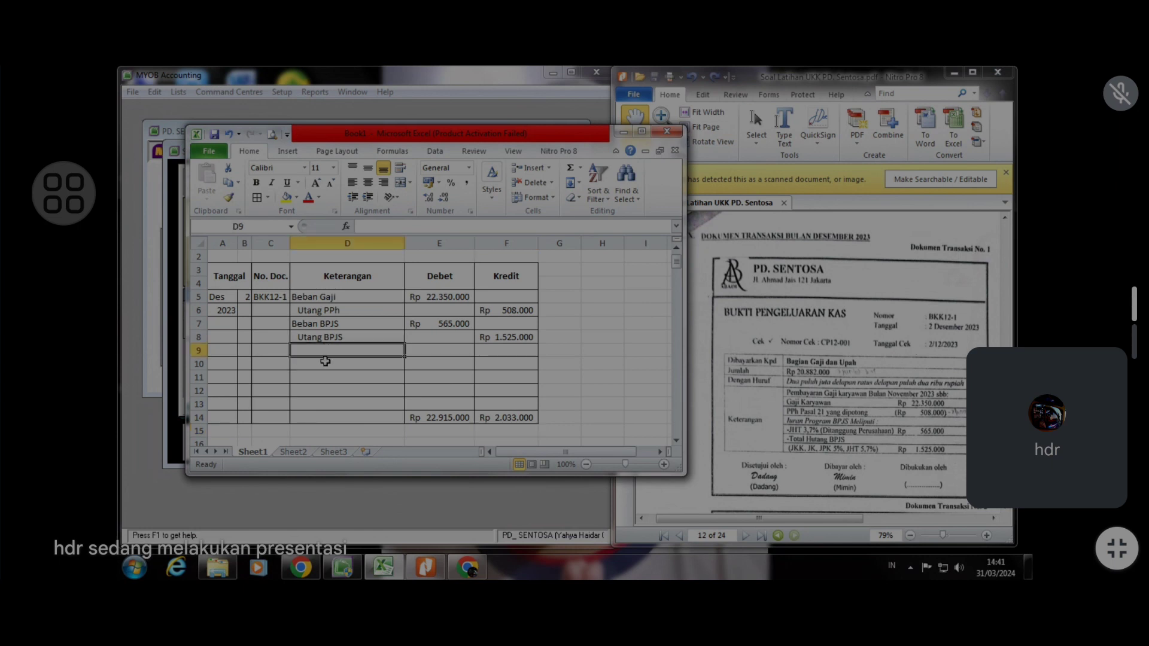
pyautogui.write('Kas')
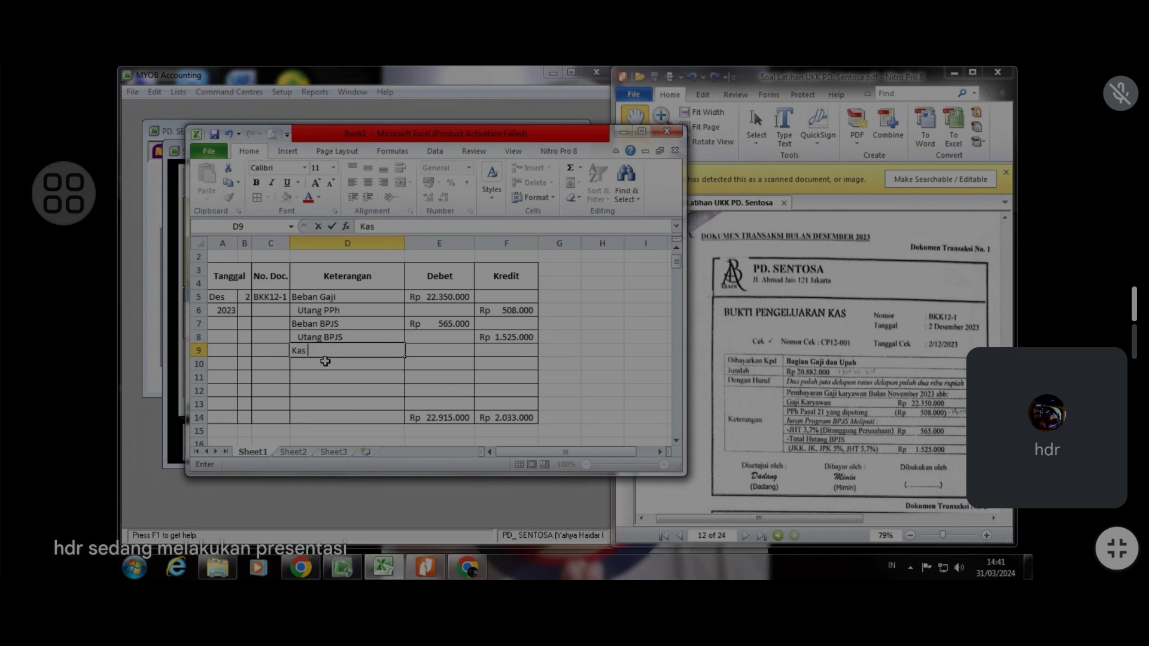
pyautogui.write(' K')
pyautogui.press('BackSpace')
pyautogui.write('di Bank')
pyautogui.click(344, 368)
pyautogui.click(360, 351)
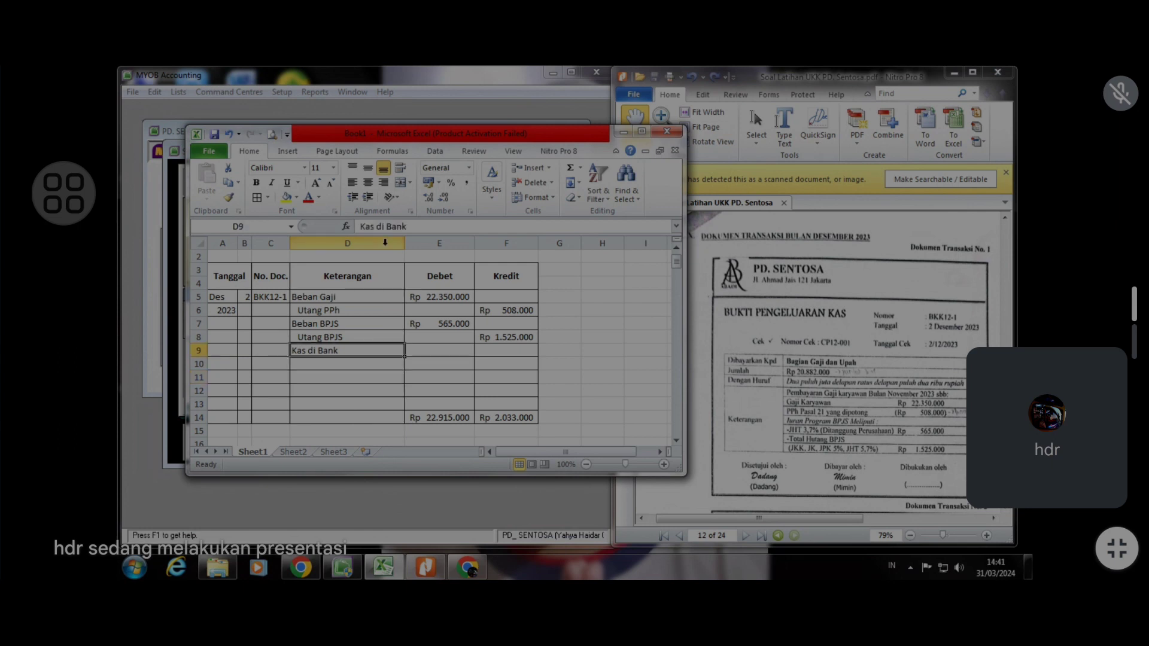
pyautogui.click(368, 197)
# Calculate the difference between the debit and credit totals in G14 with the formula =E14-F14
pyautogui.click(561, 405)
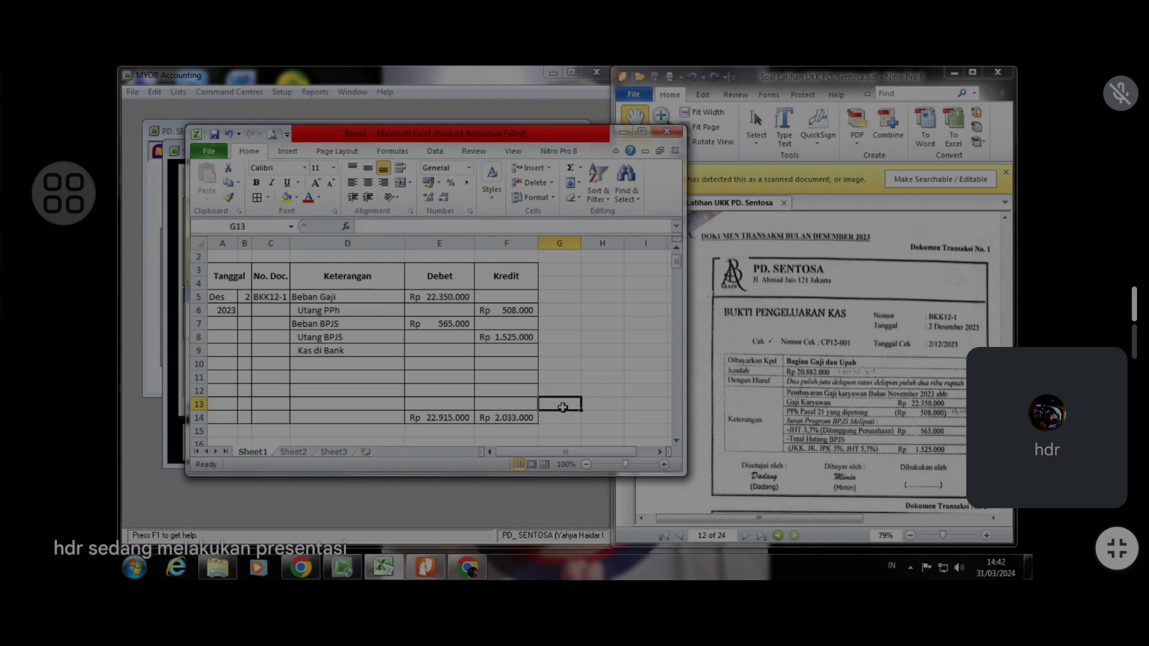
pyautogui.click(551, 419)
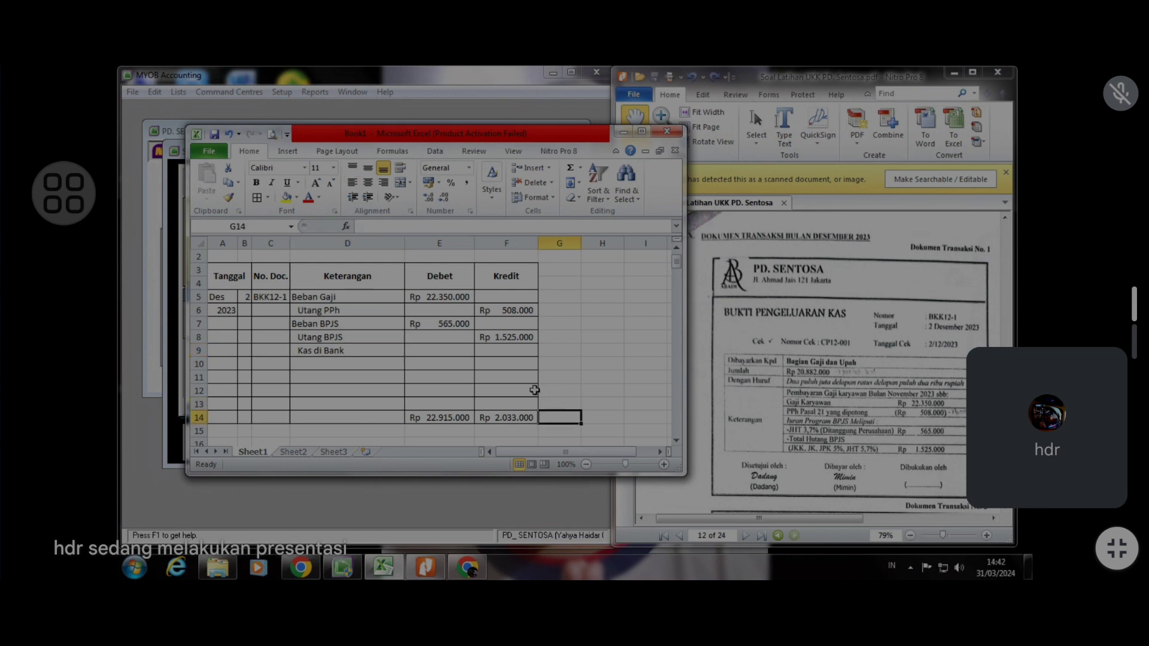
pyautogui.write('=')
pyautogui.click(435, 418)
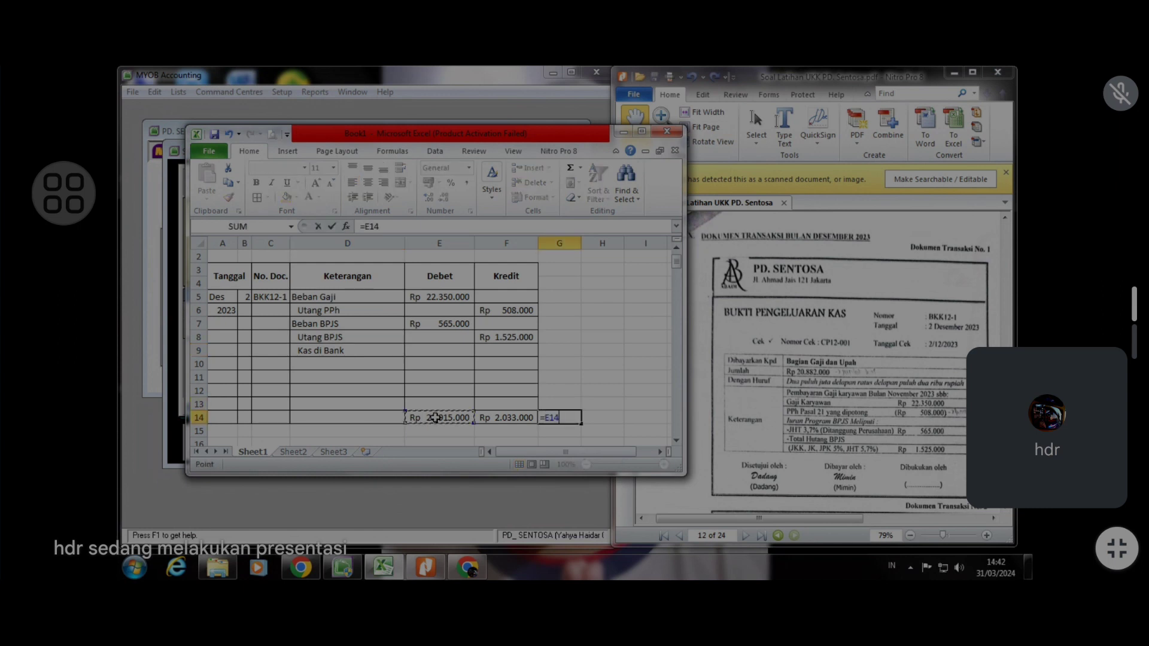
pyautogui.write('-')
pyautogui.click(501, 419)
pyautogui.press('Return')
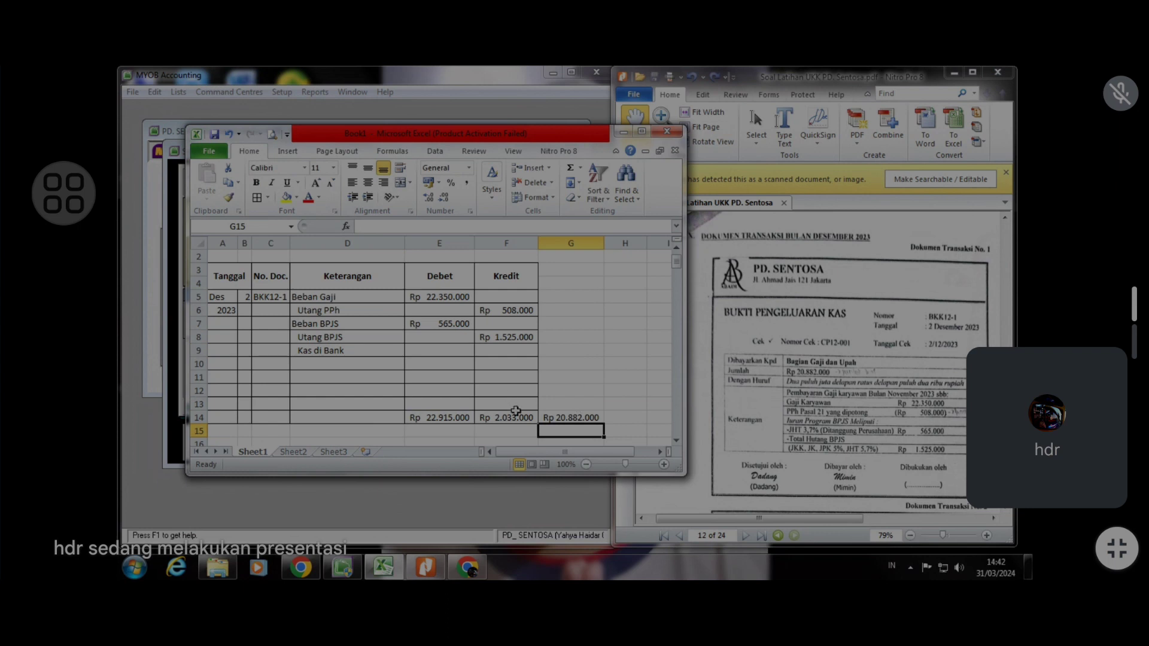
# Enter 20882000 as the credit amount for Kas di Bank in F9
pyautogui.click(514, 353)
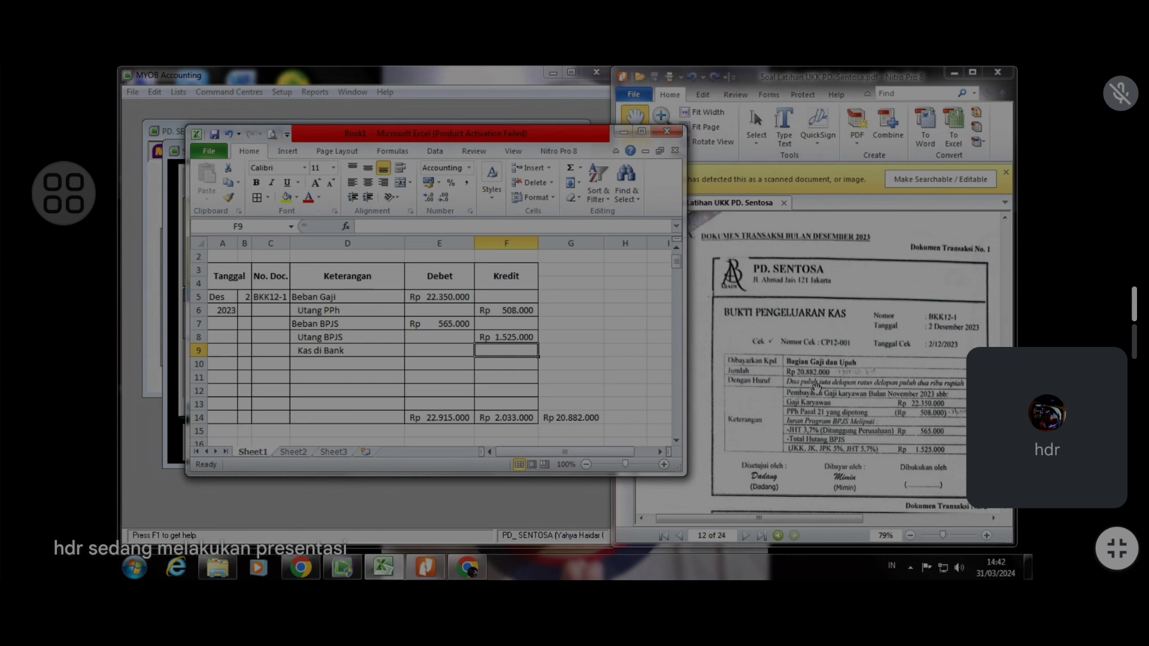
pyautogui.write('20.882.')
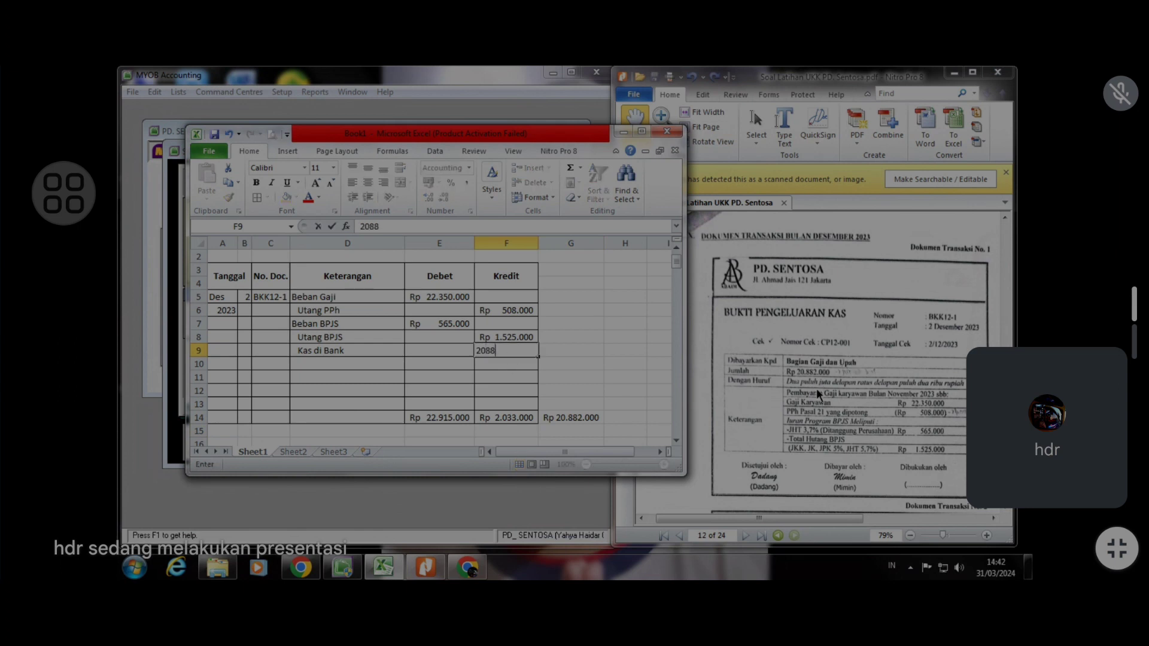
pyautogui.write('000')
pyautogui.press('Return')
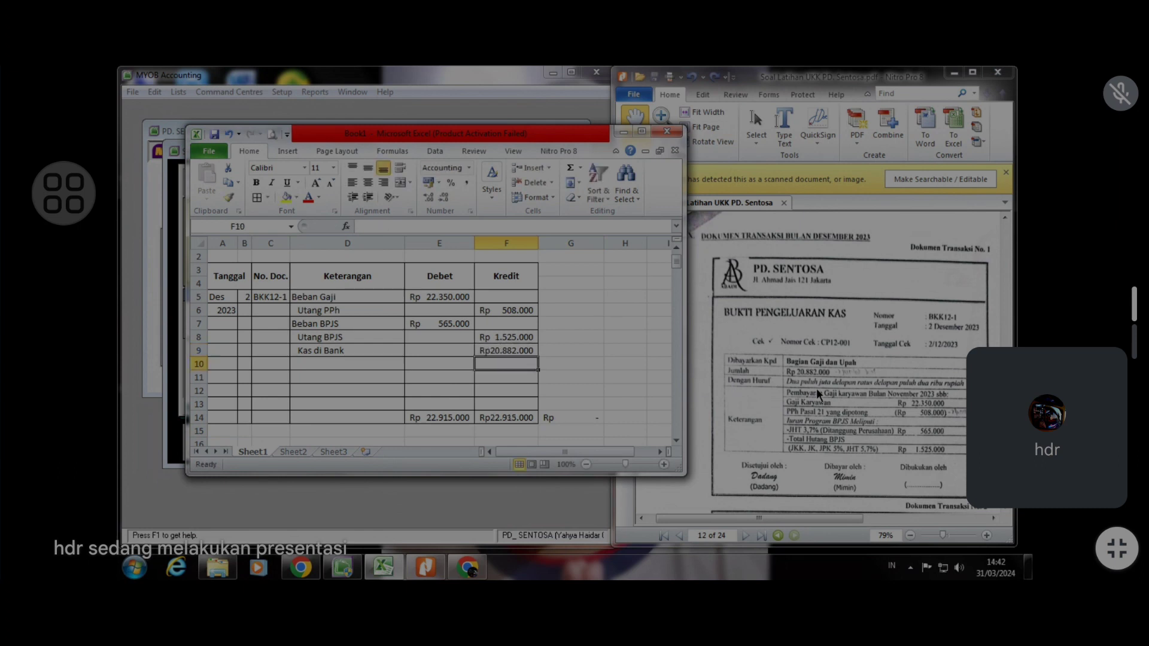
# Clear the difference formula from G14 beside the totals row
pyautogui.click(572, 420)
pyautogui.doubleClick(572, 420)
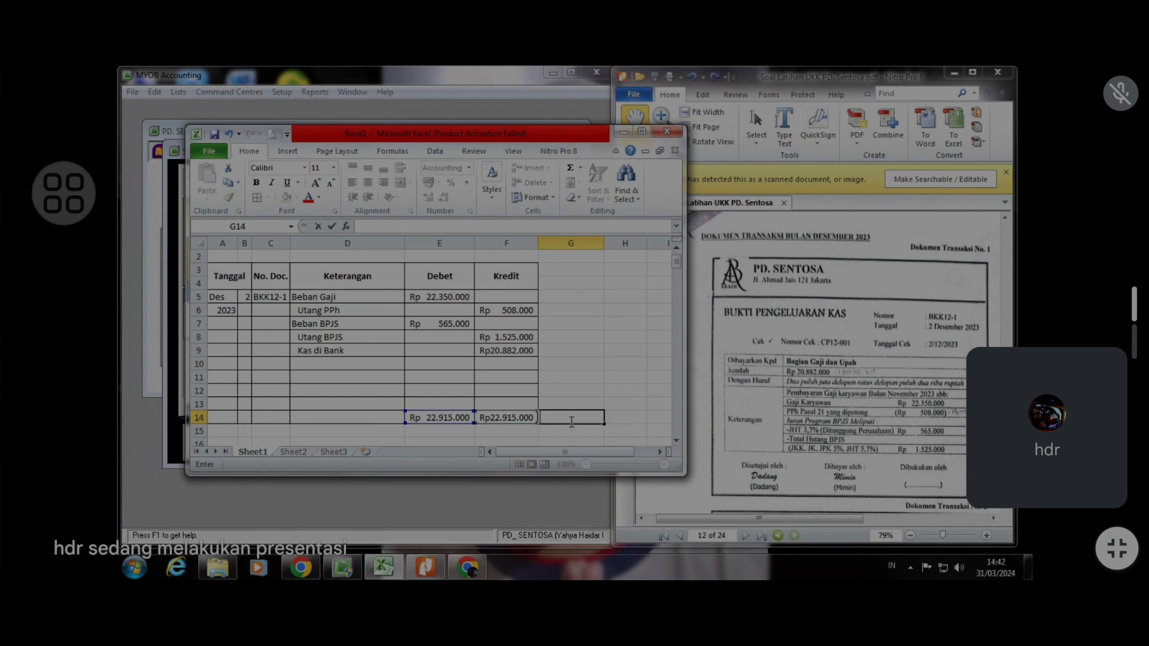
pyautogui.click(536, 350)
pyautogui.click(608, 365)
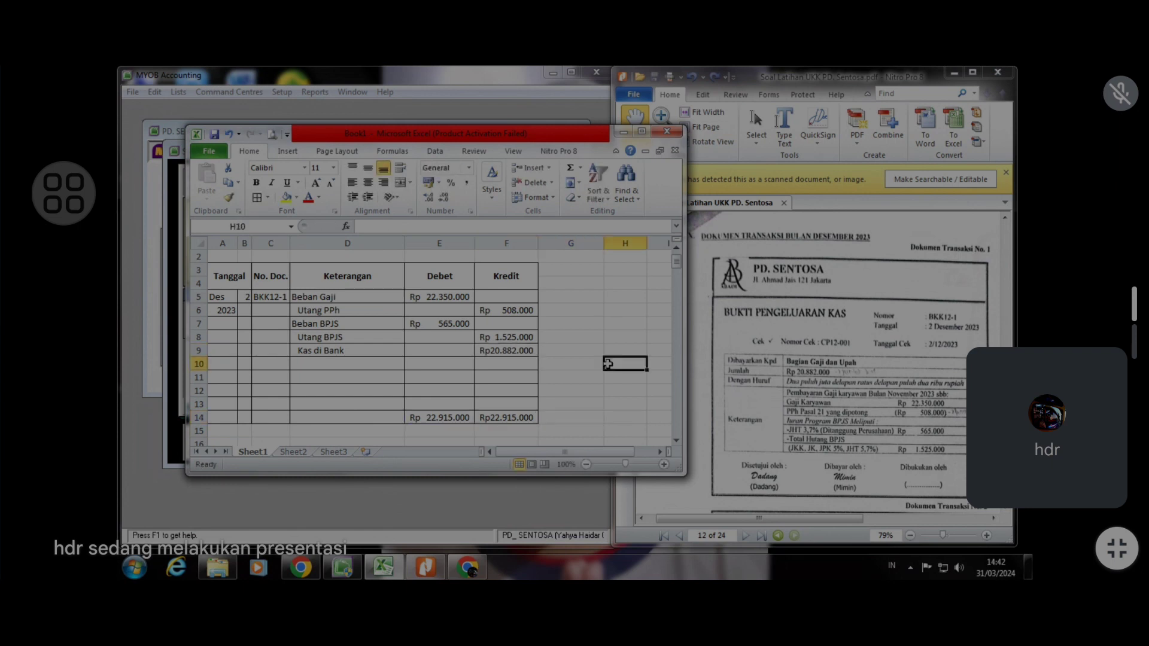
# Move the Excel window clear of MYOB, narrow it, and reopen a blank Spend Money form in MYOB
pyautogui.moveTo(486, 140); pyautogui.dragTo(788, 131)
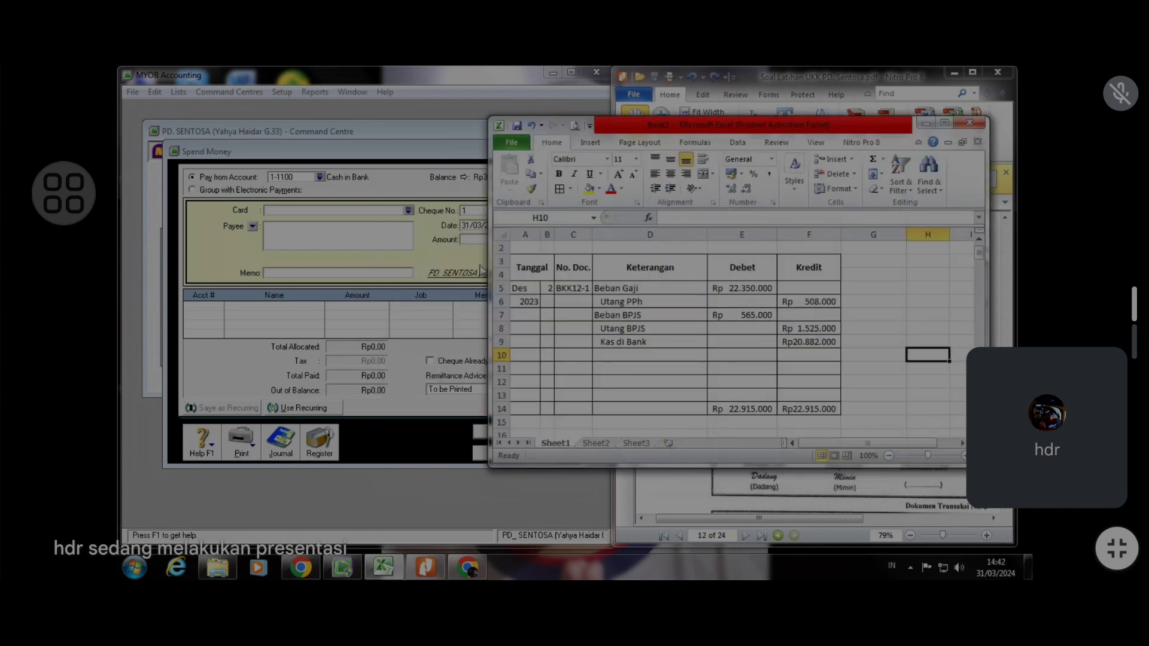
pyautogui.moveTo(490, 261); pyautogui.dragTo(633, 269)
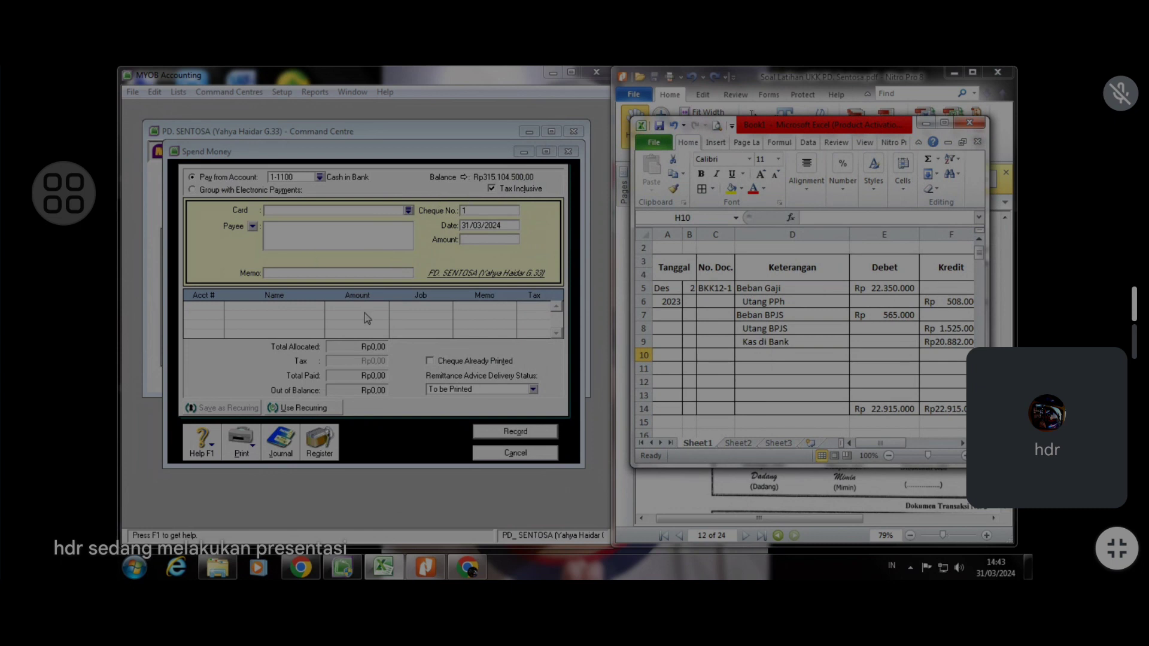
pyautogui.click(539, 453)
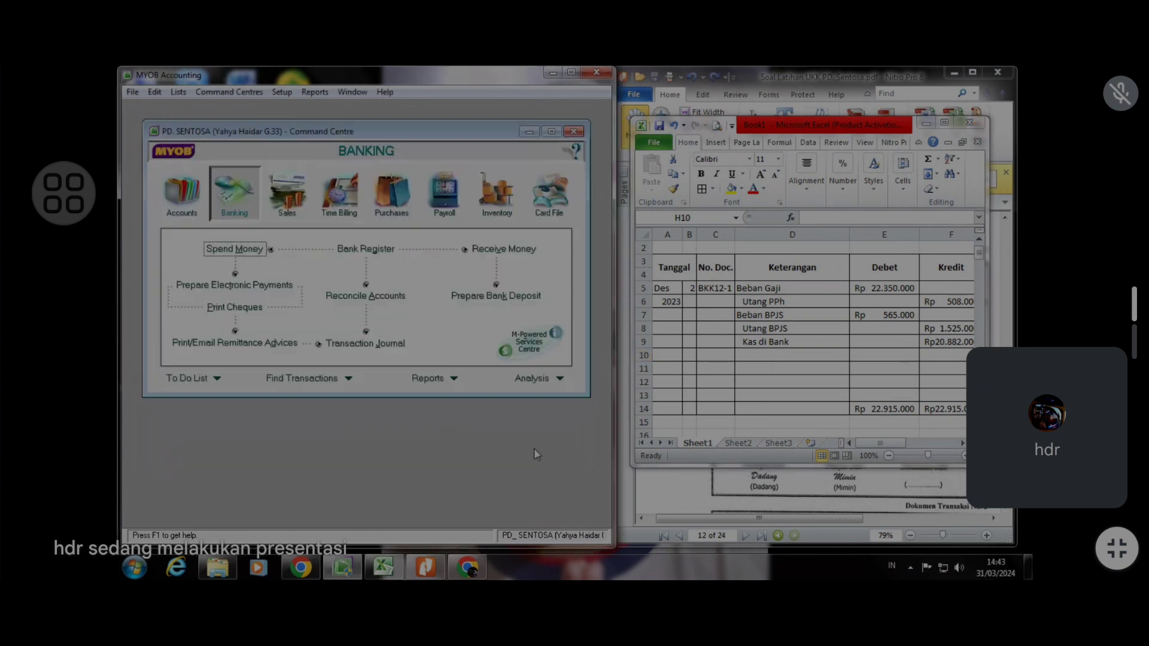
pyautogui.click(250, 255)
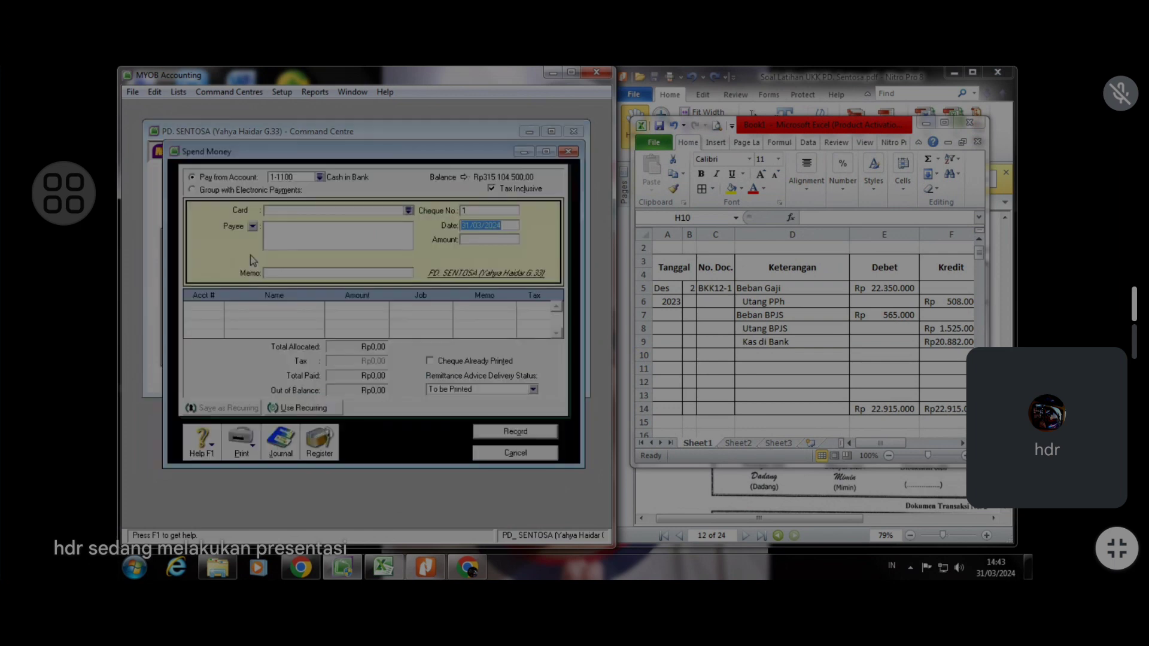
# Turn off Tax Inclusive for the payment and minimise the Excel workbook to uncover the voucher document
pyautogui.click(493, 190)
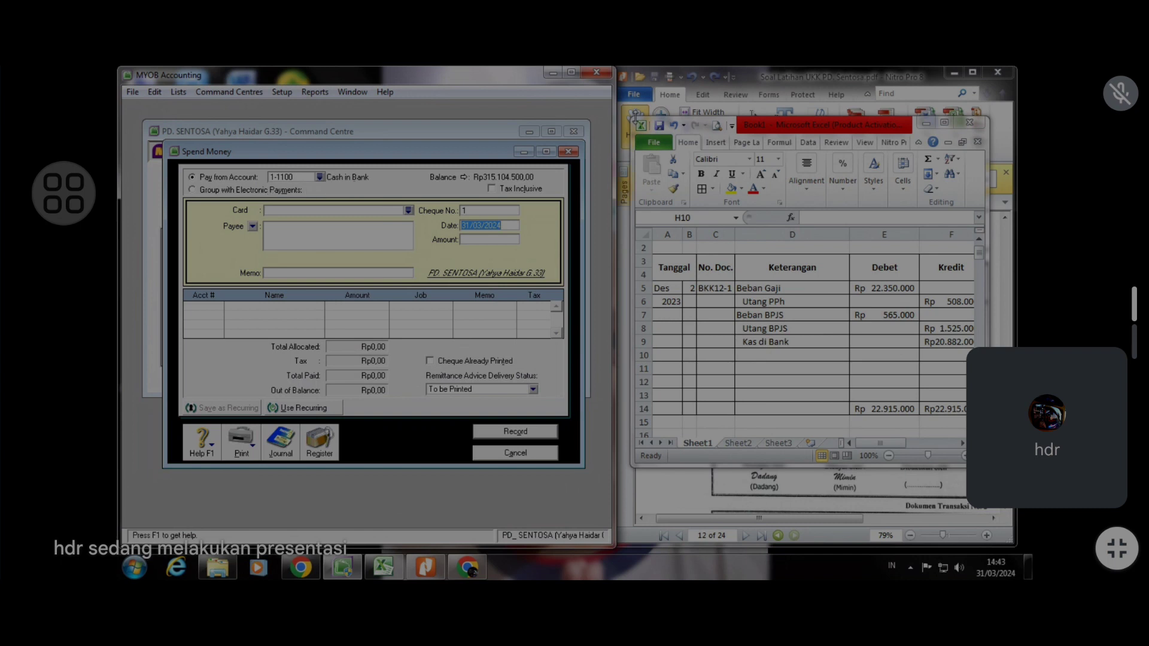
pyautogui.click(384, 570)
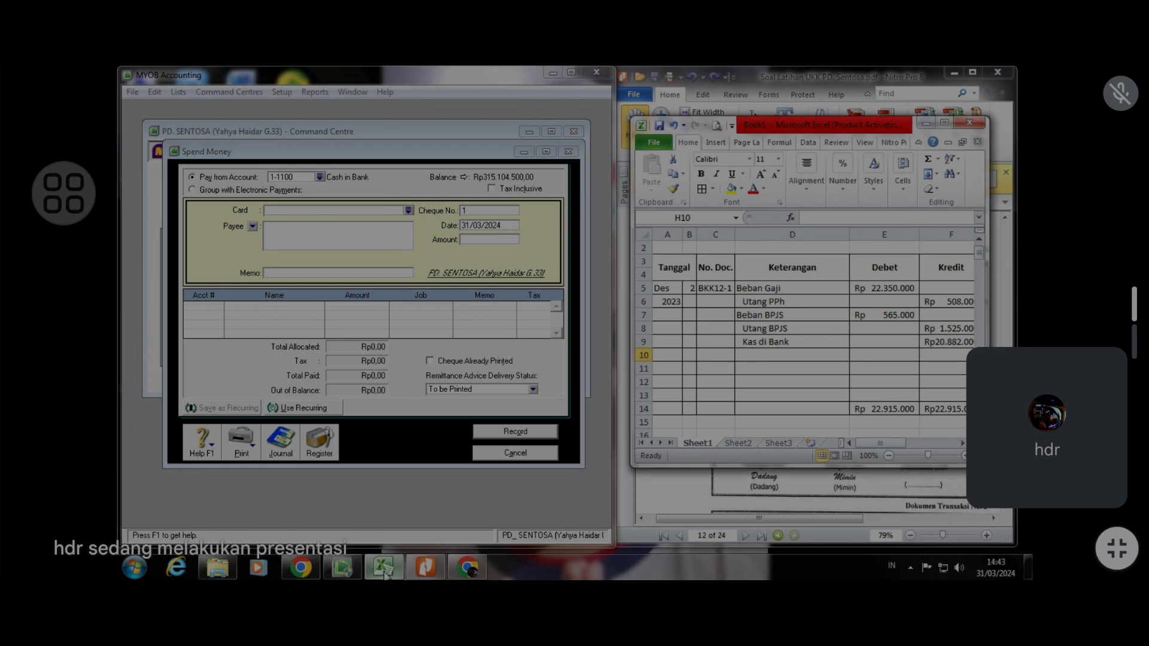
pyautogui.click(384, 569)
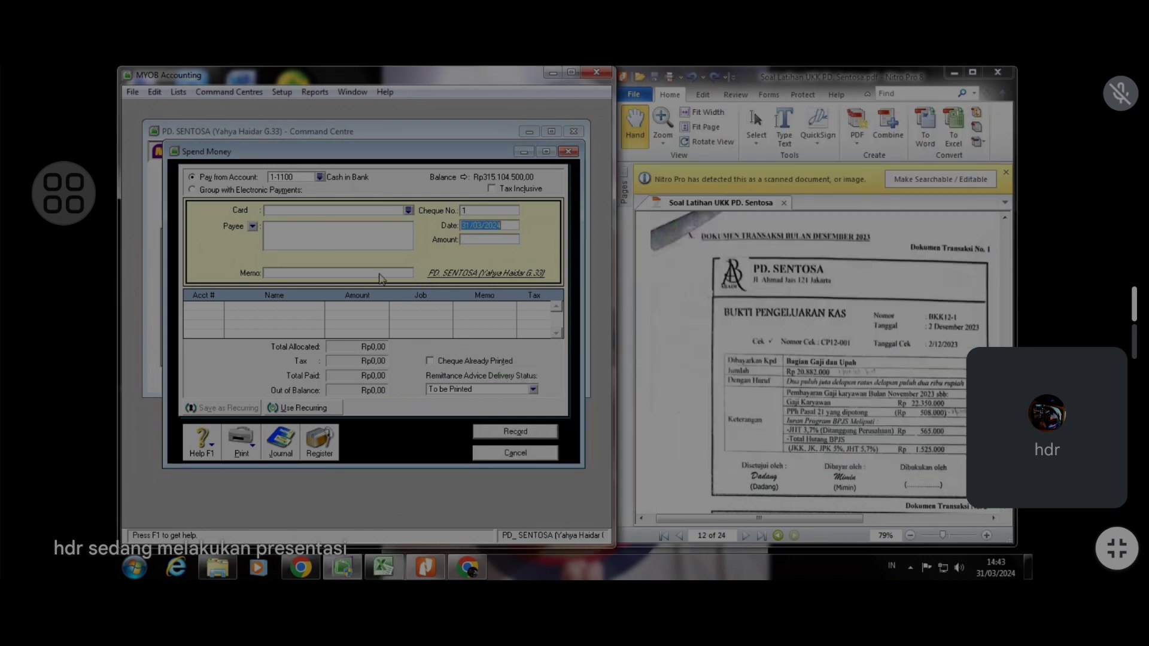
pyautogui.click(408, 210)
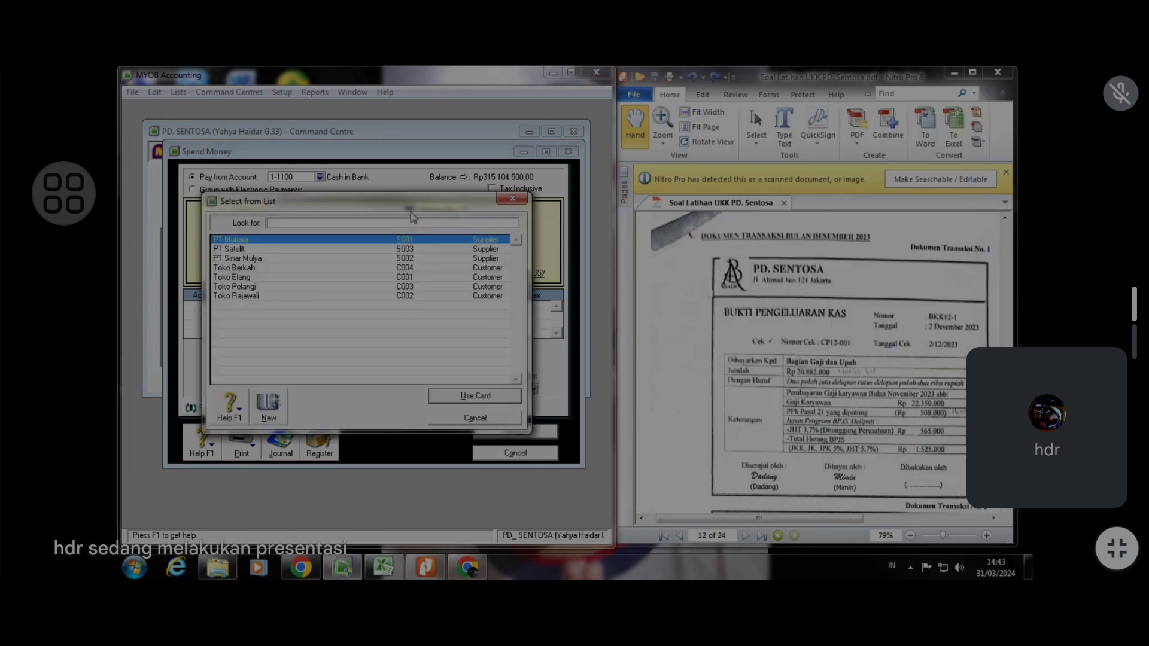
pyautogui.click(518, 202)
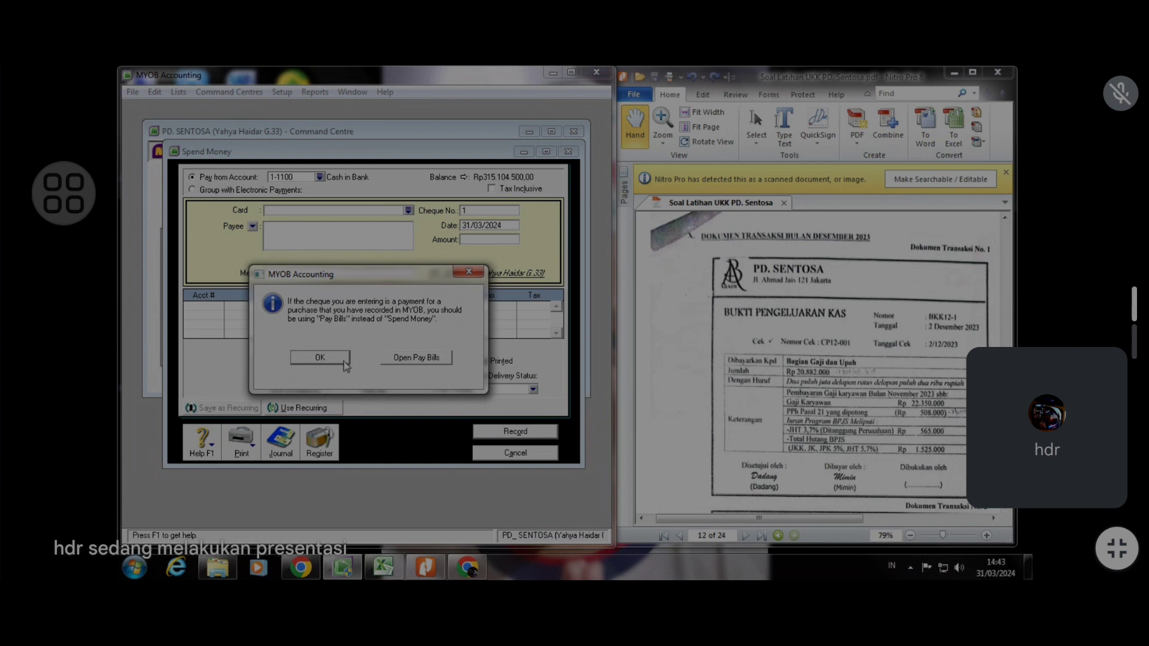
pyautogui.click(392, 359)
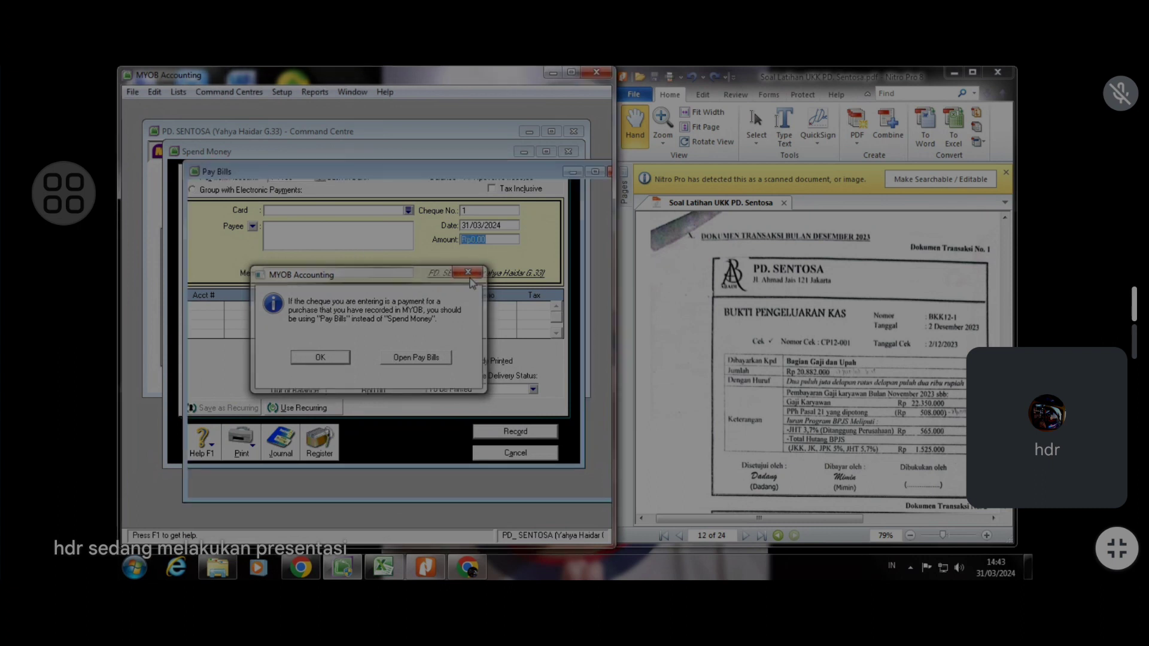
pyautogui.click(609, 172)
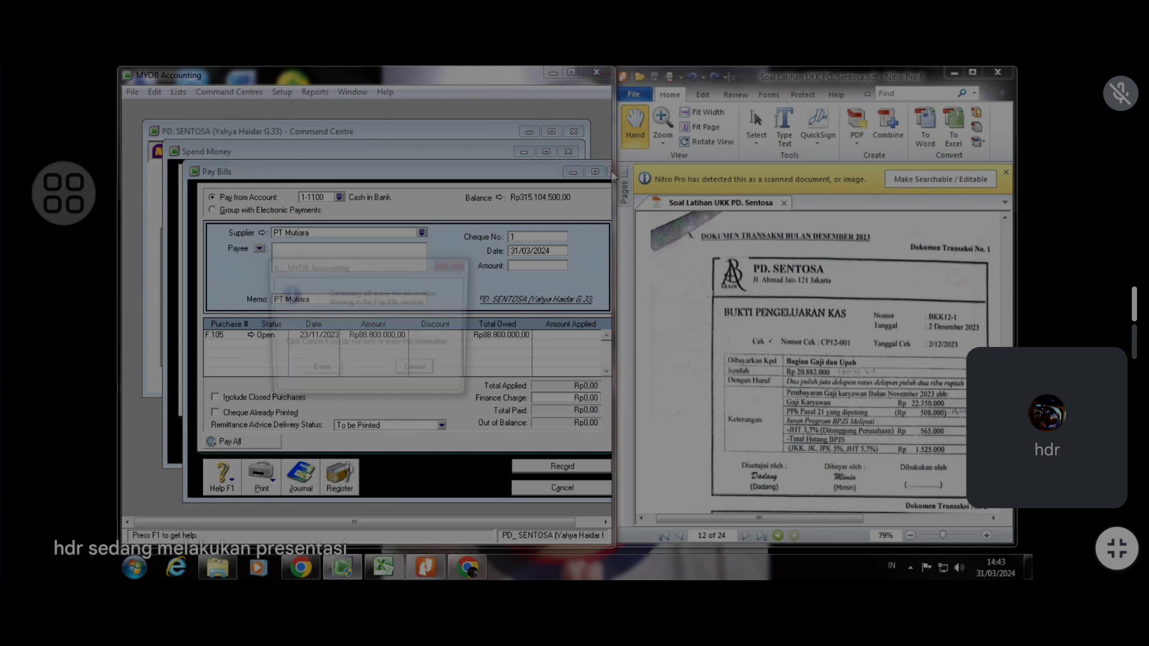
pyautogui.click(326, 376)
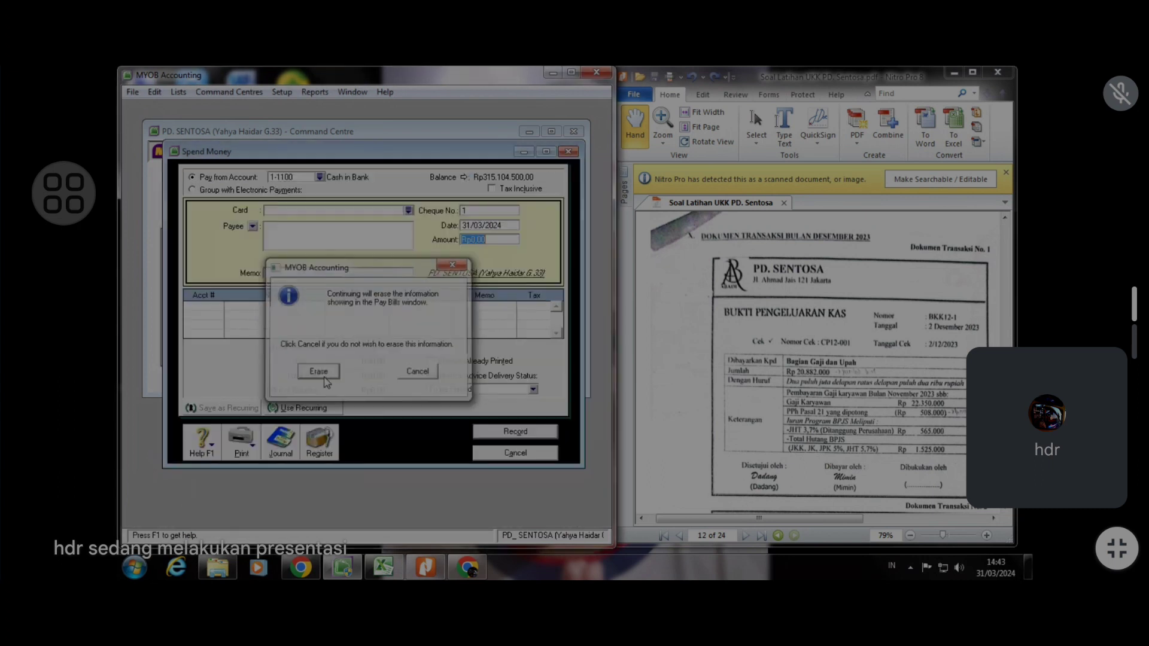
# Create a new Employee card from the Spend Money card list with the last name Bagian Gaji dan Upah and card ID 1
pyautogui.click(408, 210)
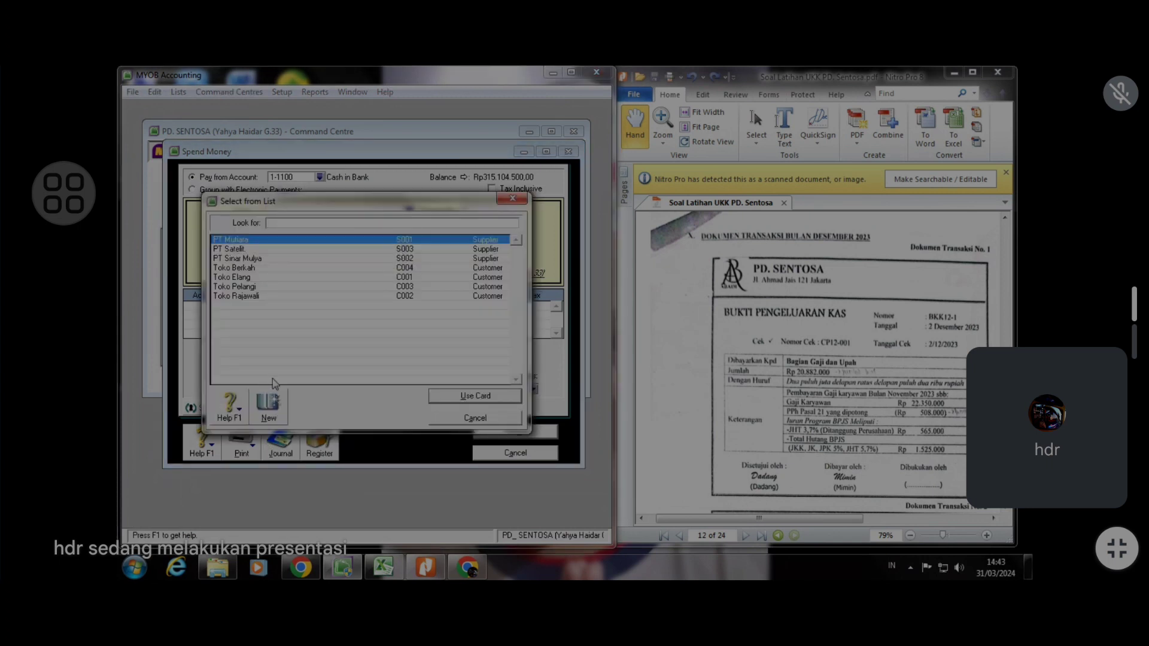
pyautogui.click(267, 410)
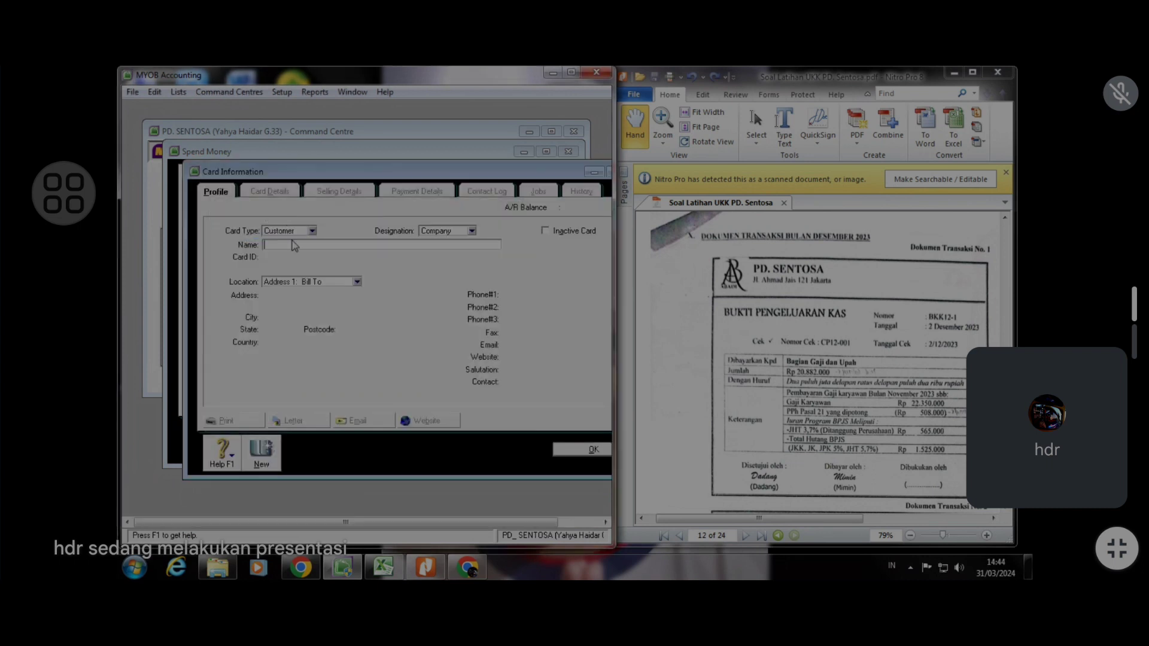
pyautogui.click(311, 231)
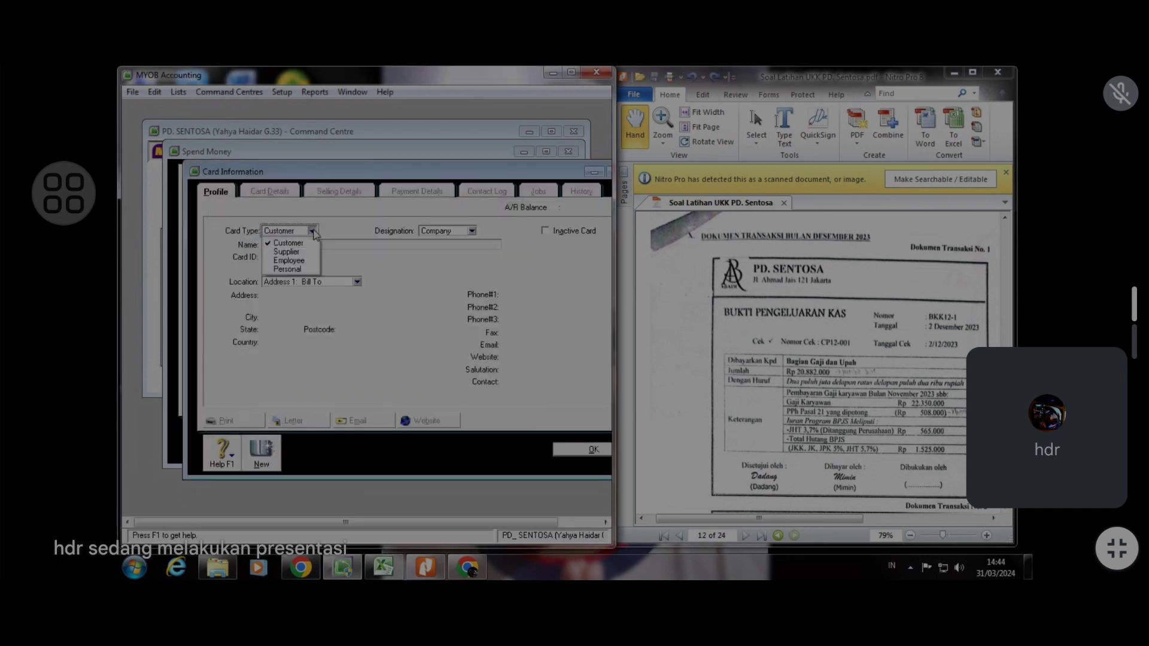
pyautogui.click(306, 261)
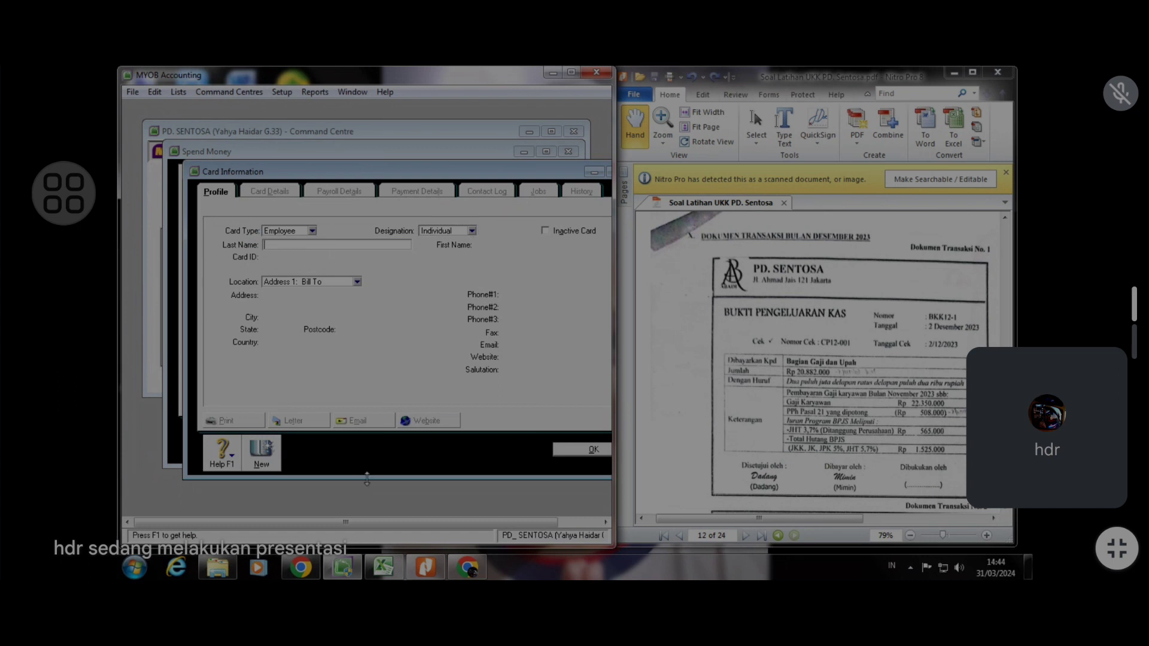
pyautogui.write('Bagian Gaji dan Upah')
pyautogui.press('Tab')
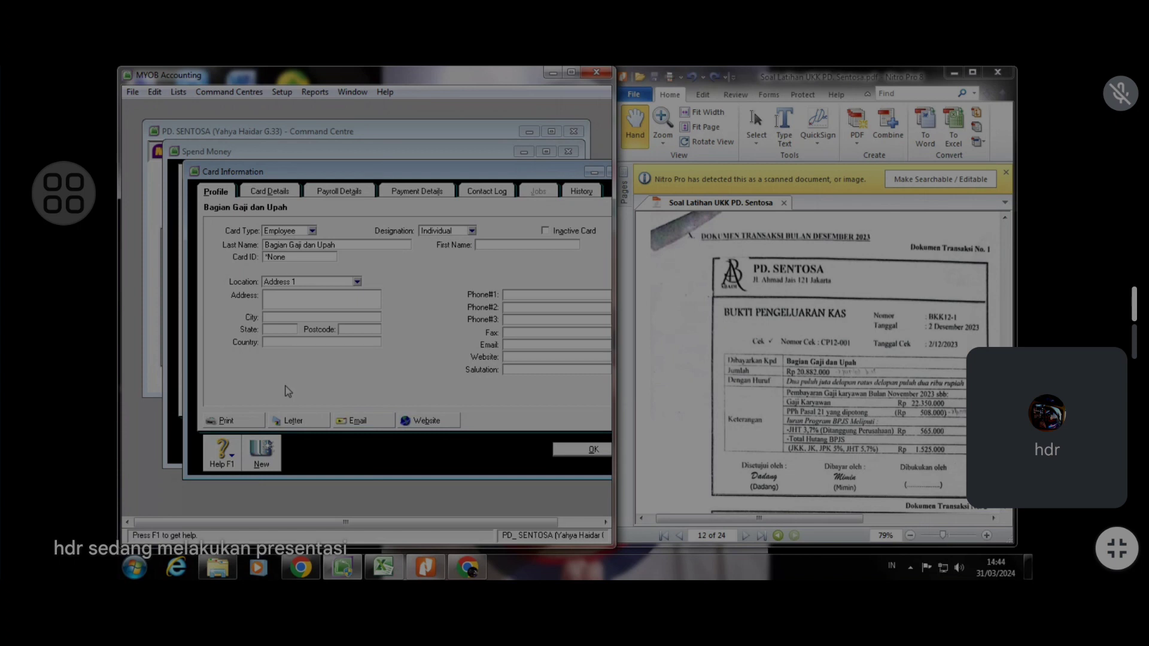
pyautogui.click(290, 257)
pyautogui.write('1')
pyautogui.click(599, 453)
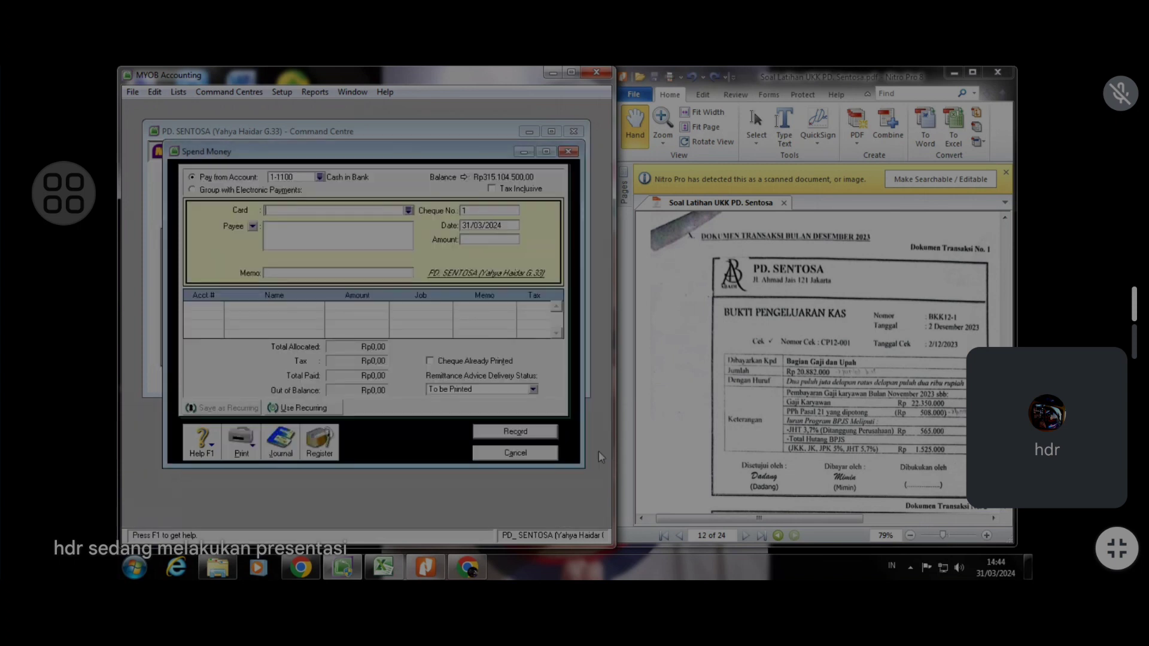
# Use the Bagian Gaji dan Upah card for the payment and set the memo to "Bayar gaji karyawan bulan November 2023"
pyautogui.click(408, 211)
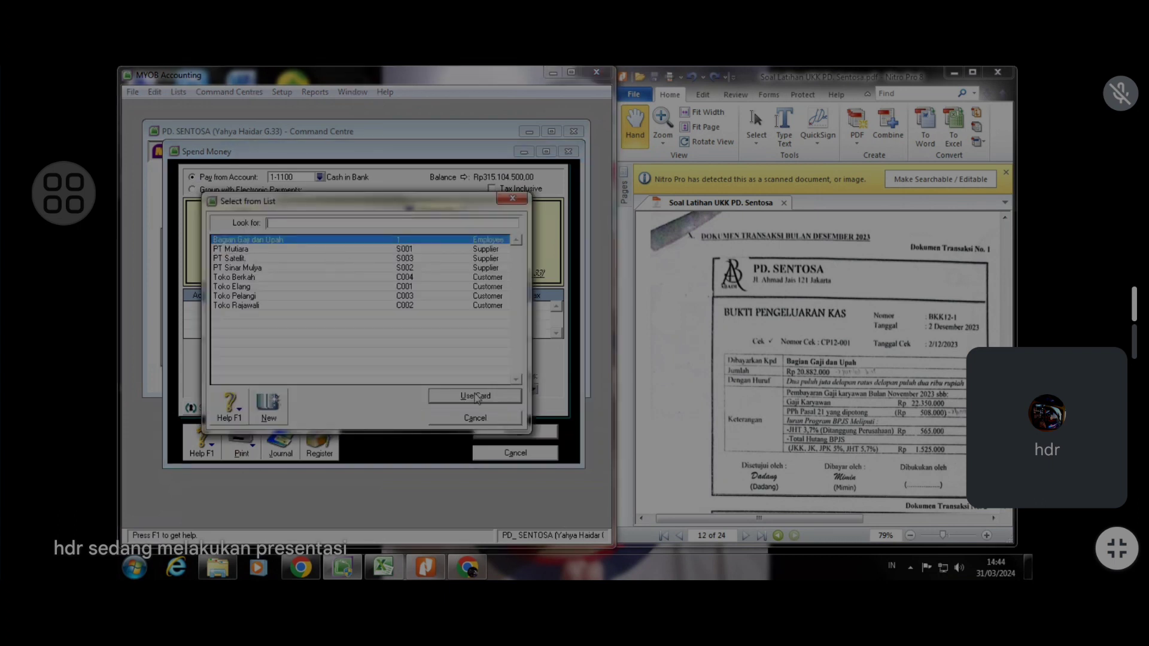
pyautogui.click(476, 397)
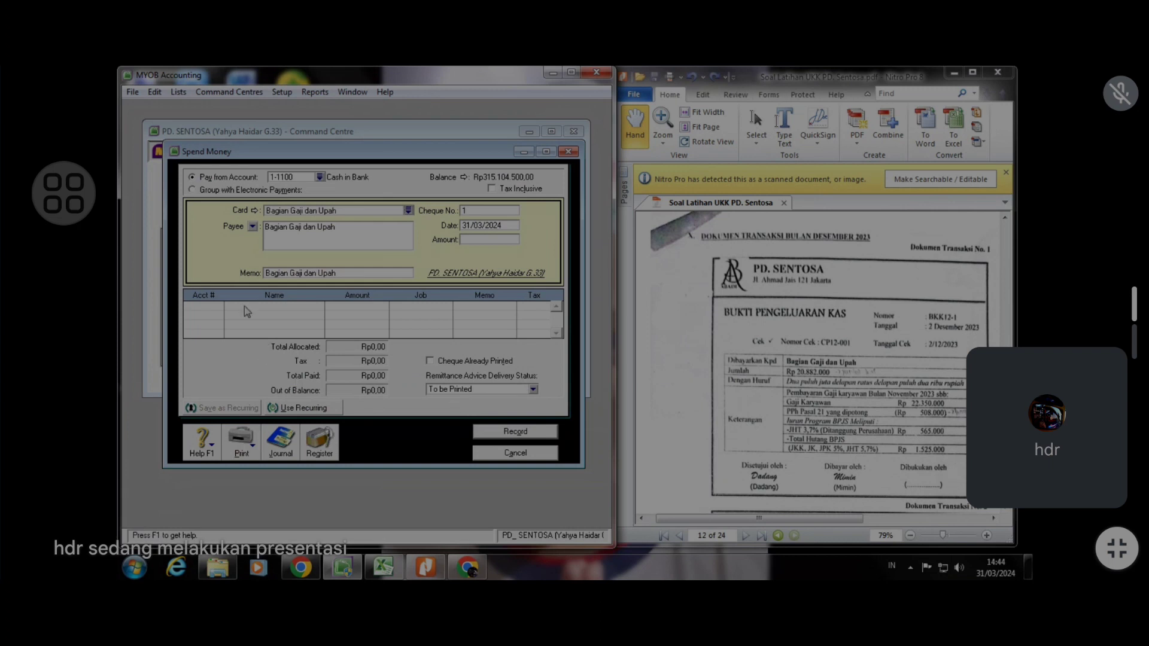
pyautogui.click(297, 275)
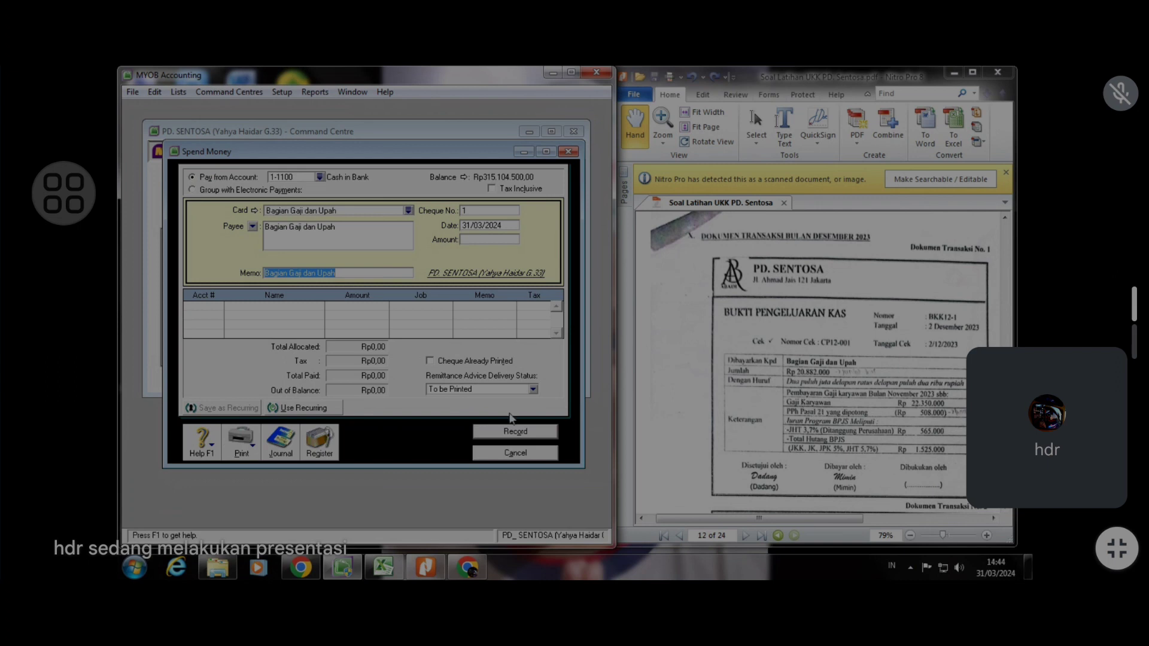
pyautogui.write('P')
pyautogui.press('BackSpace')
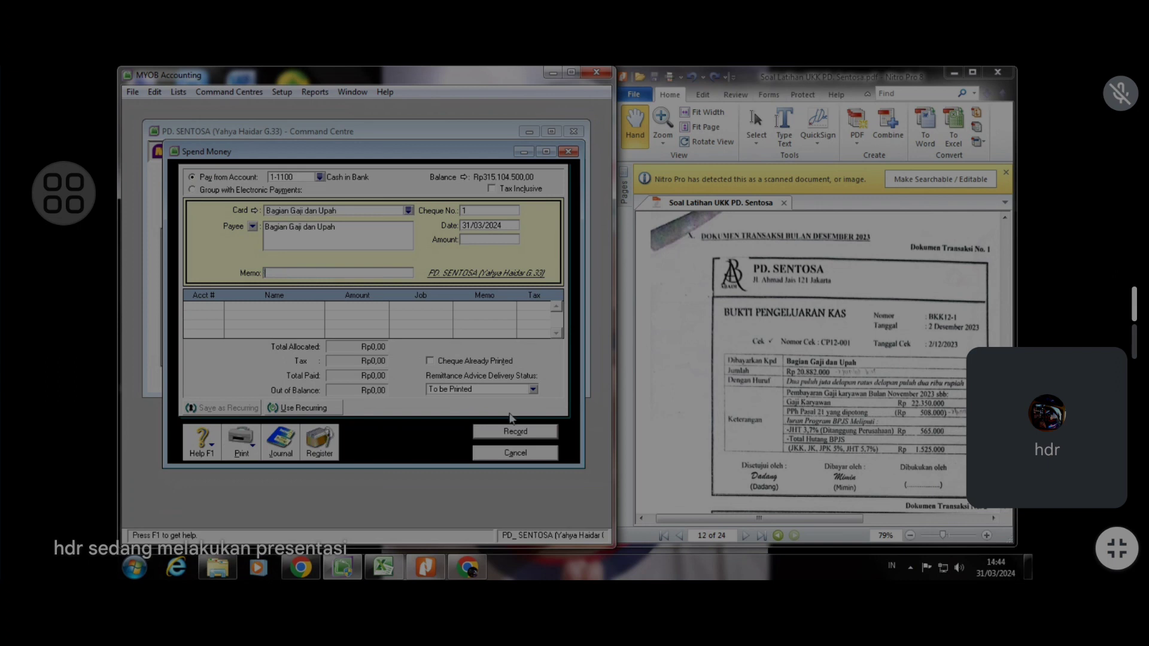
pyautogui.write('Bayar gaji karyawan bulan November 2023')
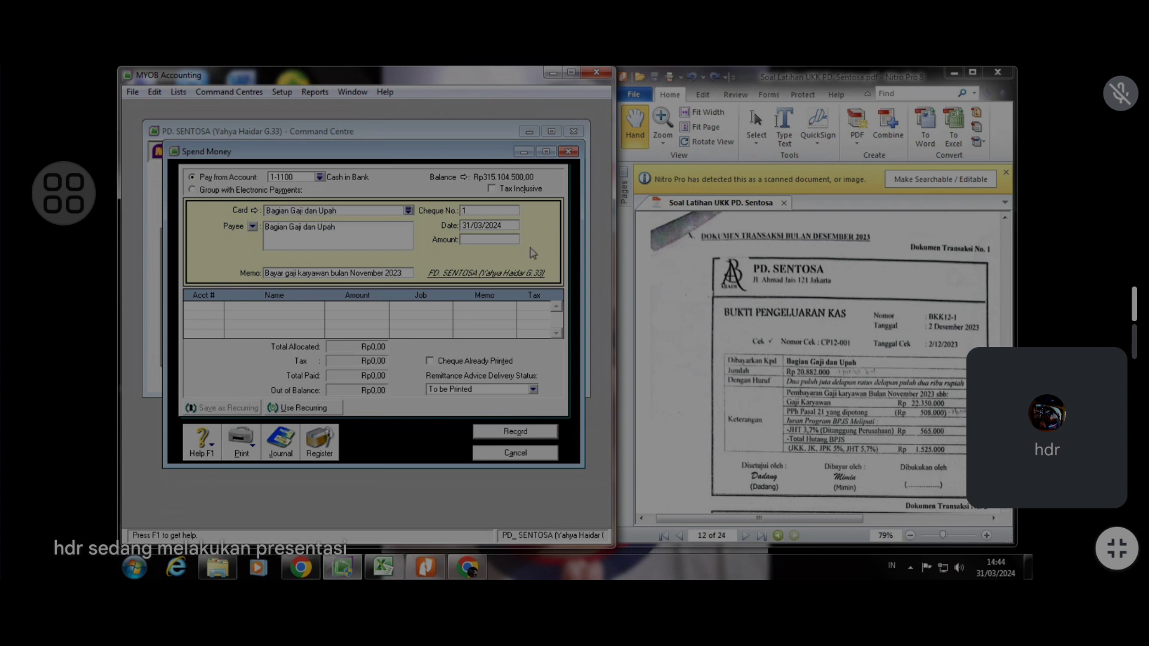
# Set the payment's cheque number to BKK12-1 and its date to 02/12/2023
pyautogui.click(490, 209)
pyautogui.write('BKK12-1')
pyautogui.press('Tab')
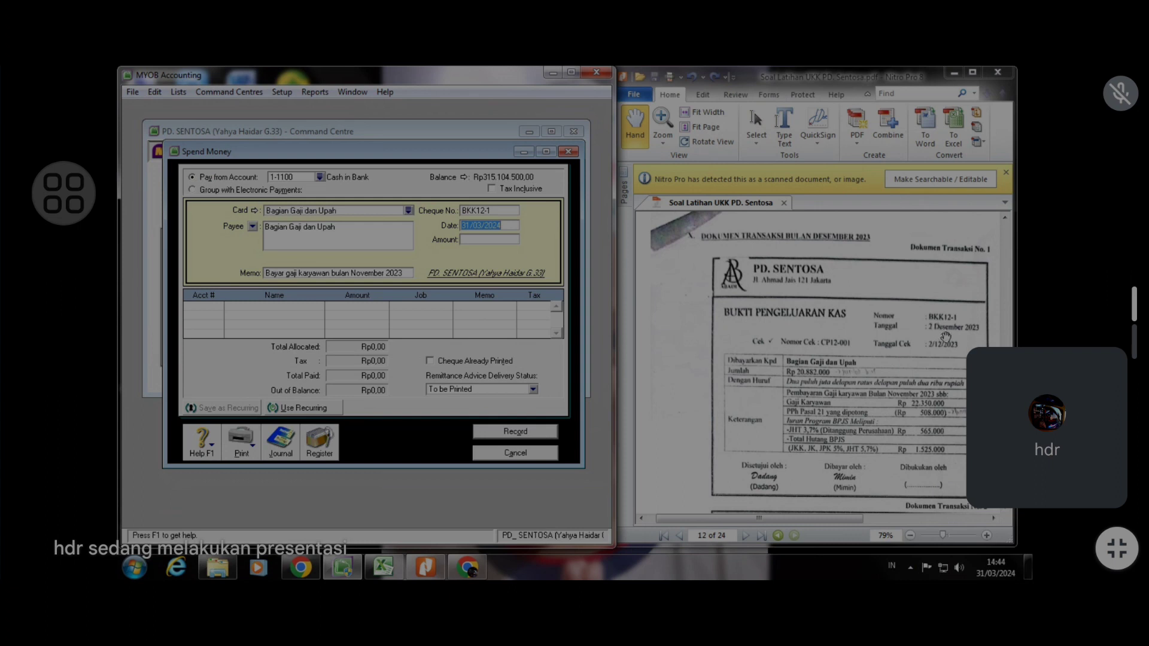
pyautogui.write('2/12')
pyautogui.press('Tab')
# Check the amount in the Excel journal and set the MYOB payment amount to Rp20.882.000
pyautogui.click(391, 573)
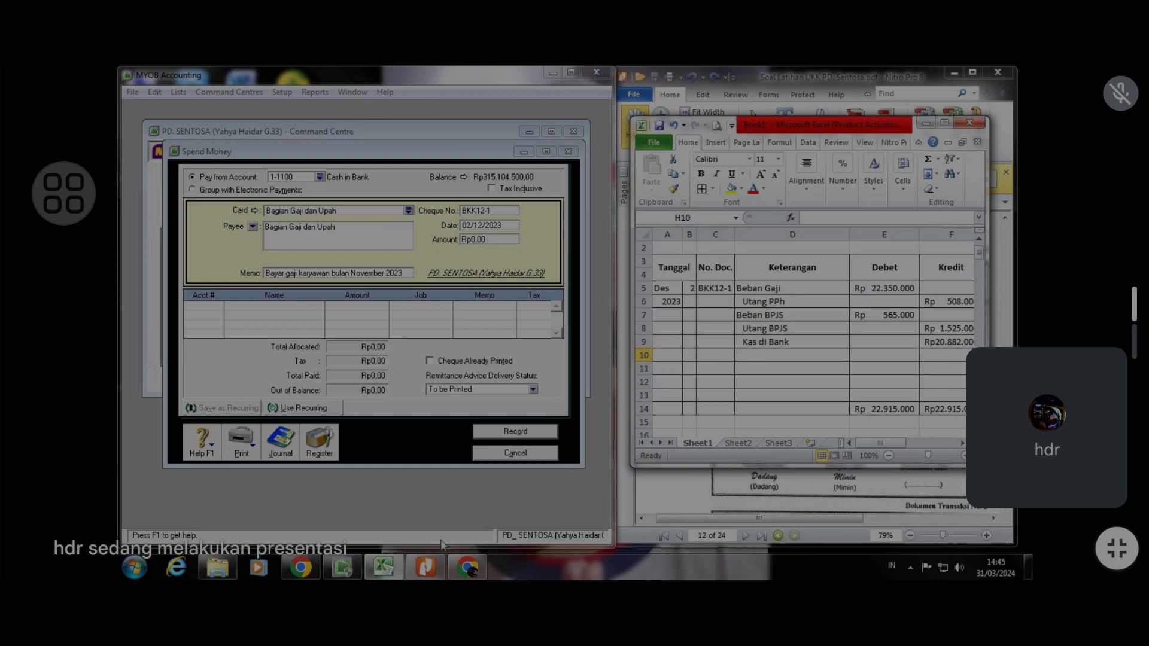
pyautogui.click(384, 568)
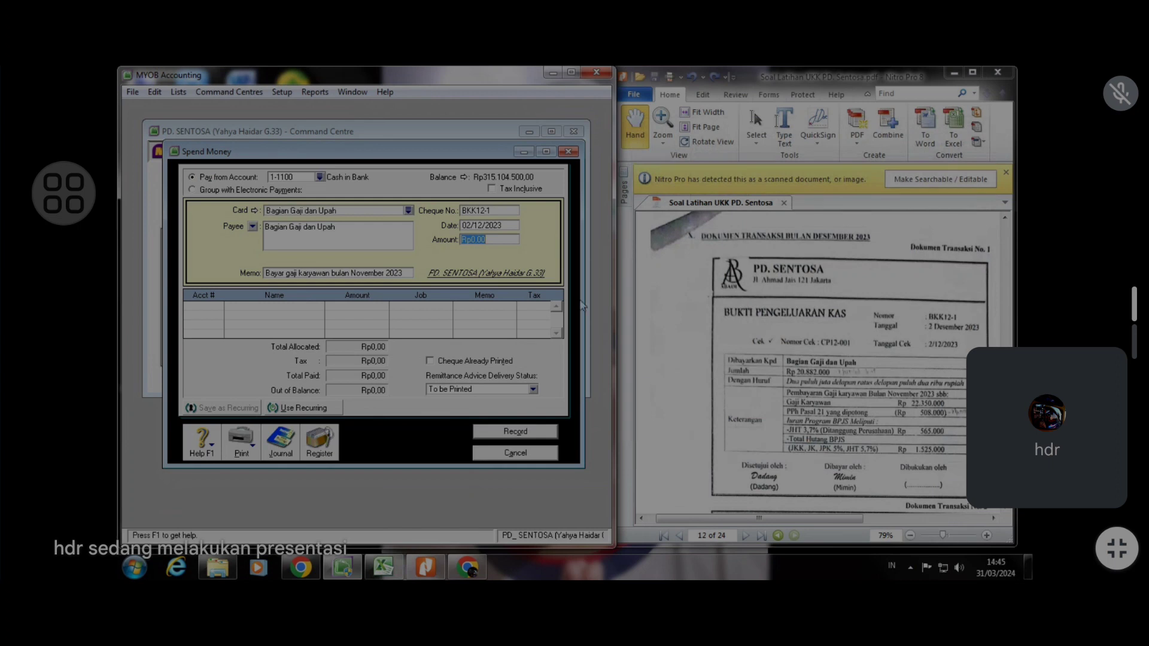
pyautogui.click(386, 569)
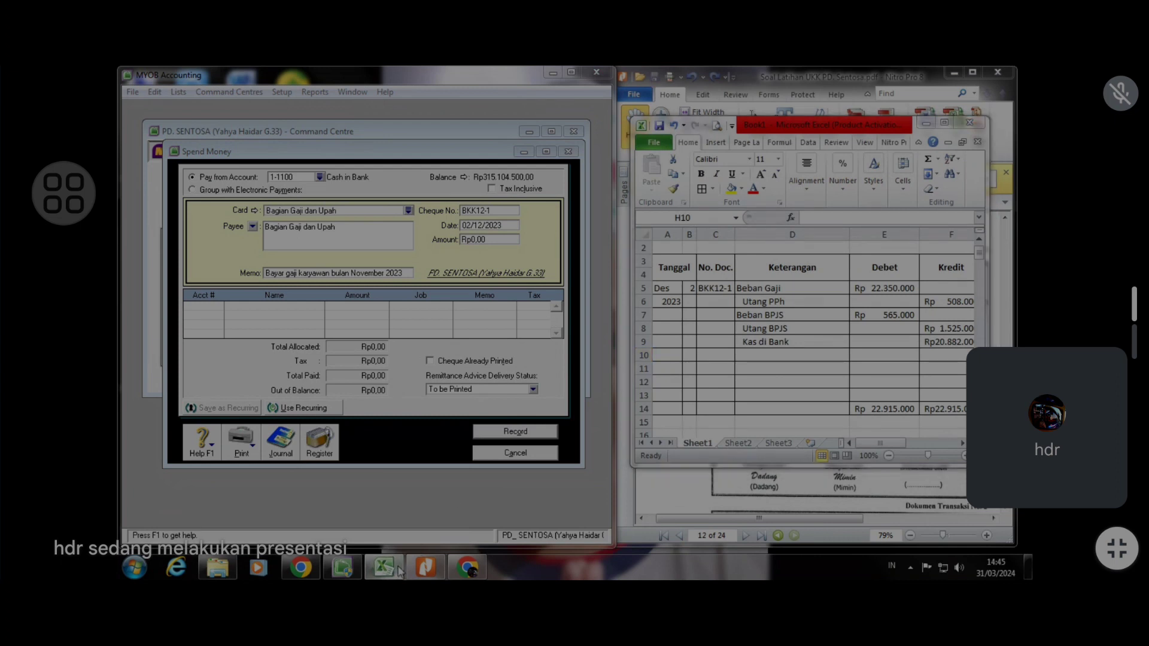
pyautogui.click(400, 571)
pyautogui.write('208')
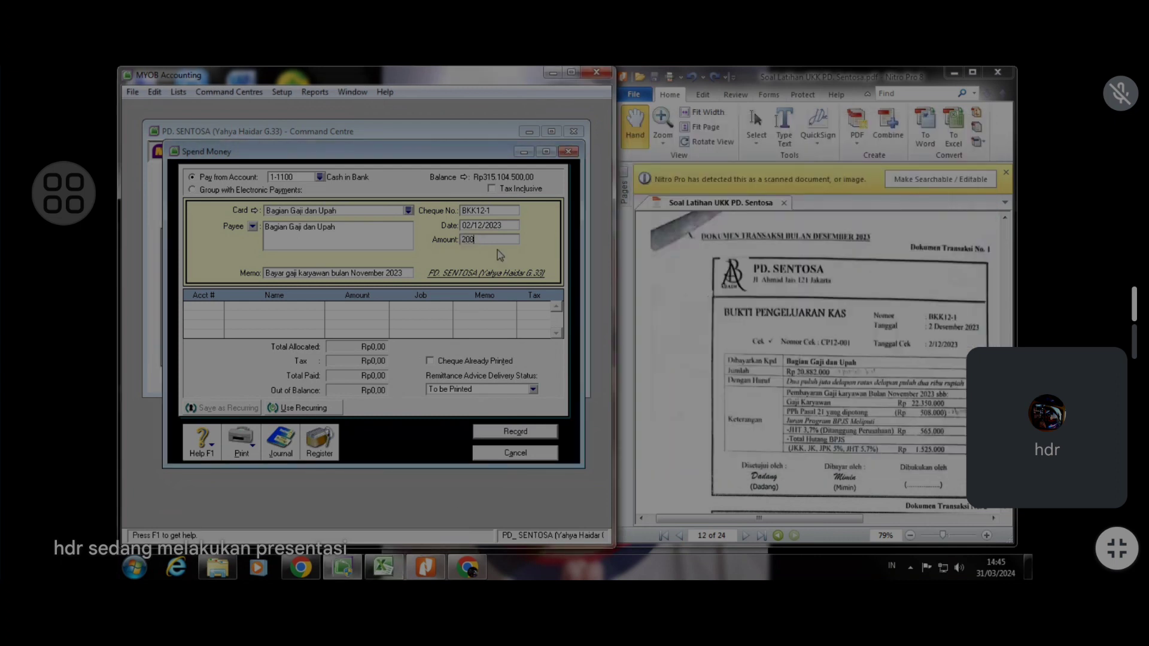
pyautogui.write('0.882.000')
pyautogui.press('Tab')
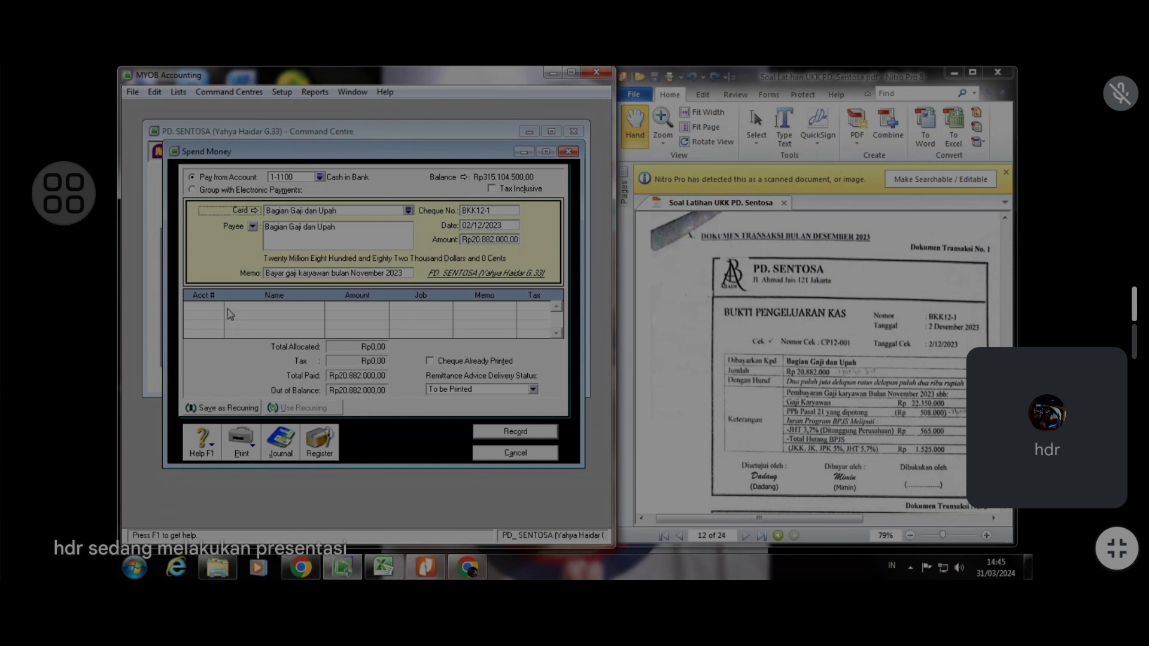
# Allocate Rp22.350.000 to account 6-1100 Wages & Salaries Expense on the first line, with the Excel journal shown alongside
pyautogui.click(203, 309)
pyautogui.click(383, 566)
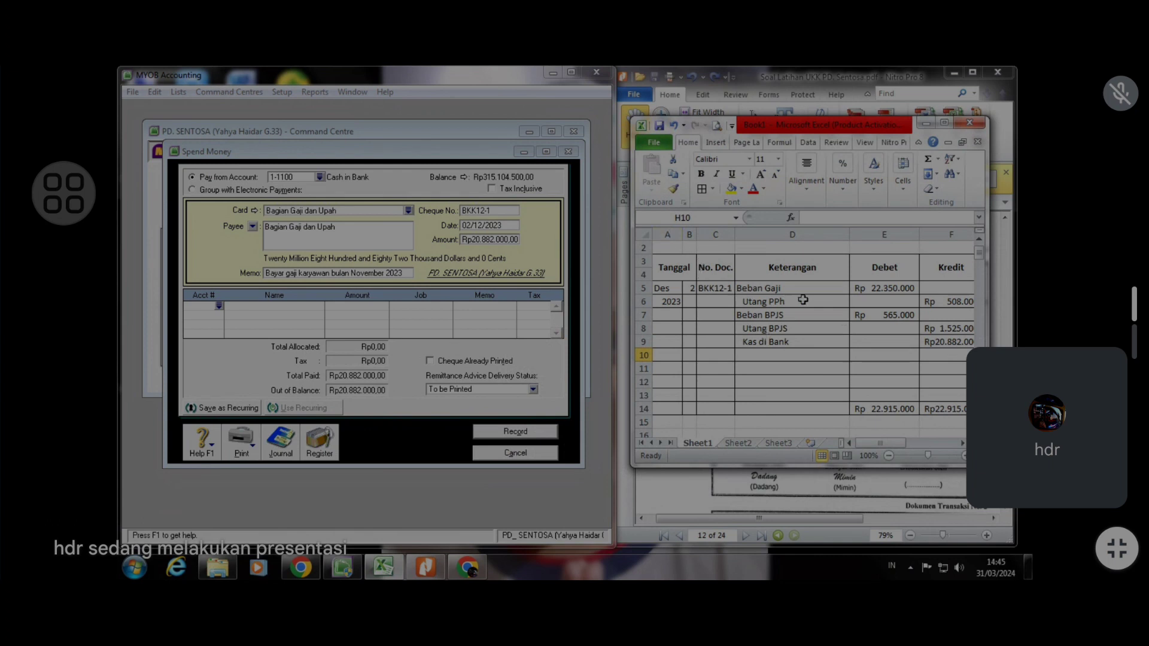
pyautogui.click(219, 306)
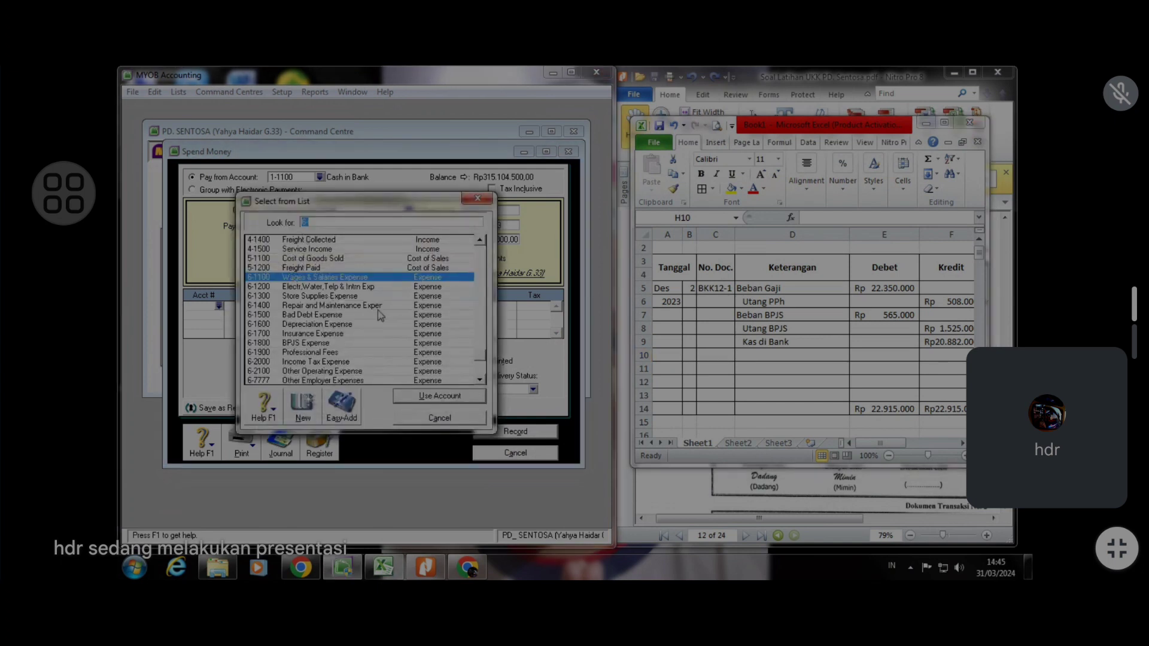
pyautogui.click(439, 396)
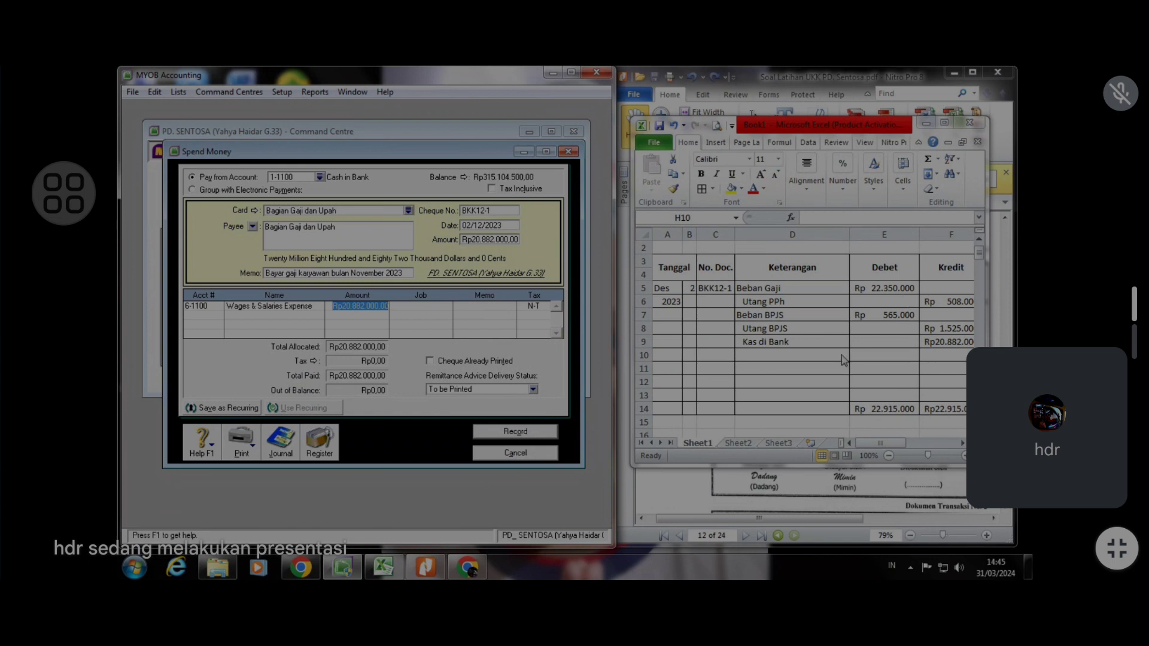
pyautogui.write('2250000')
pyautogui.press('Left')
pyautogui.press('Left')
pyautogui.press('Left')
pyautogui.press('Tab')
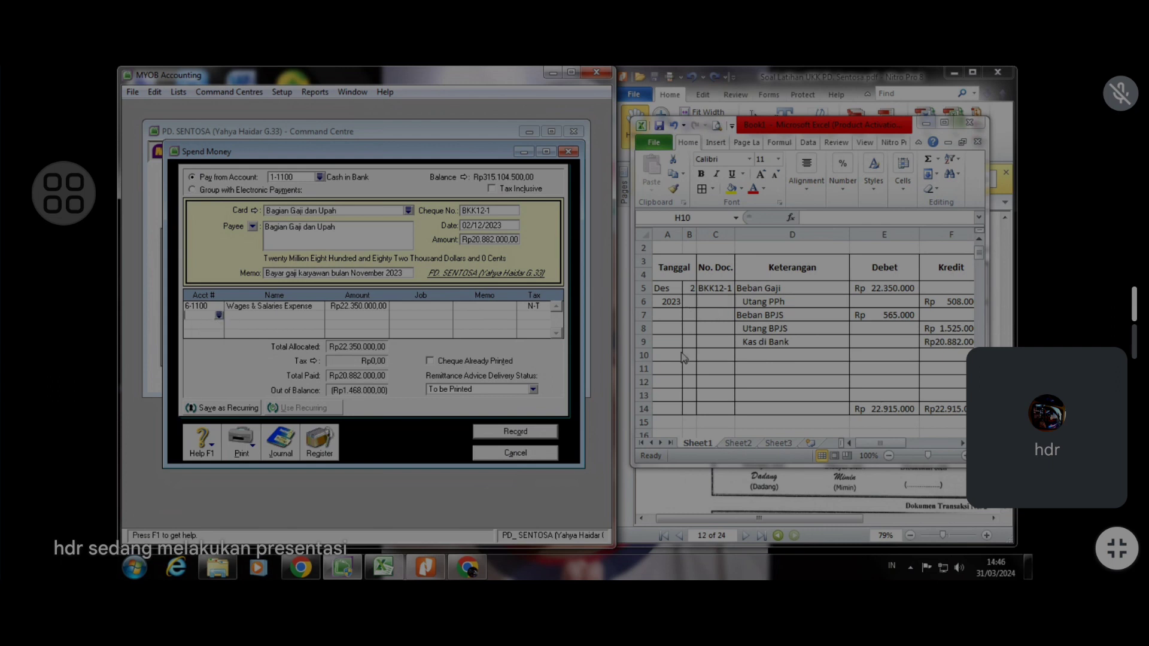
# Add account 2-1300 Income Tax Payable on the second line with an amount of -508000
pyautogui.click(219, 315)
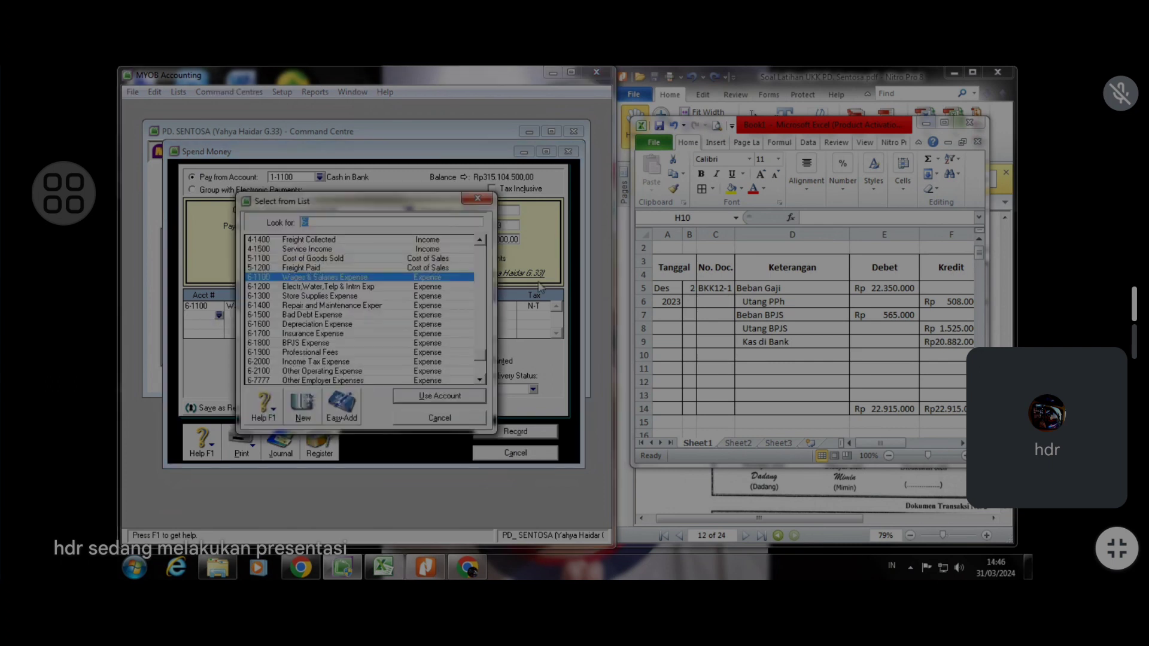
pyautogui.scroll(5, 372, 341)
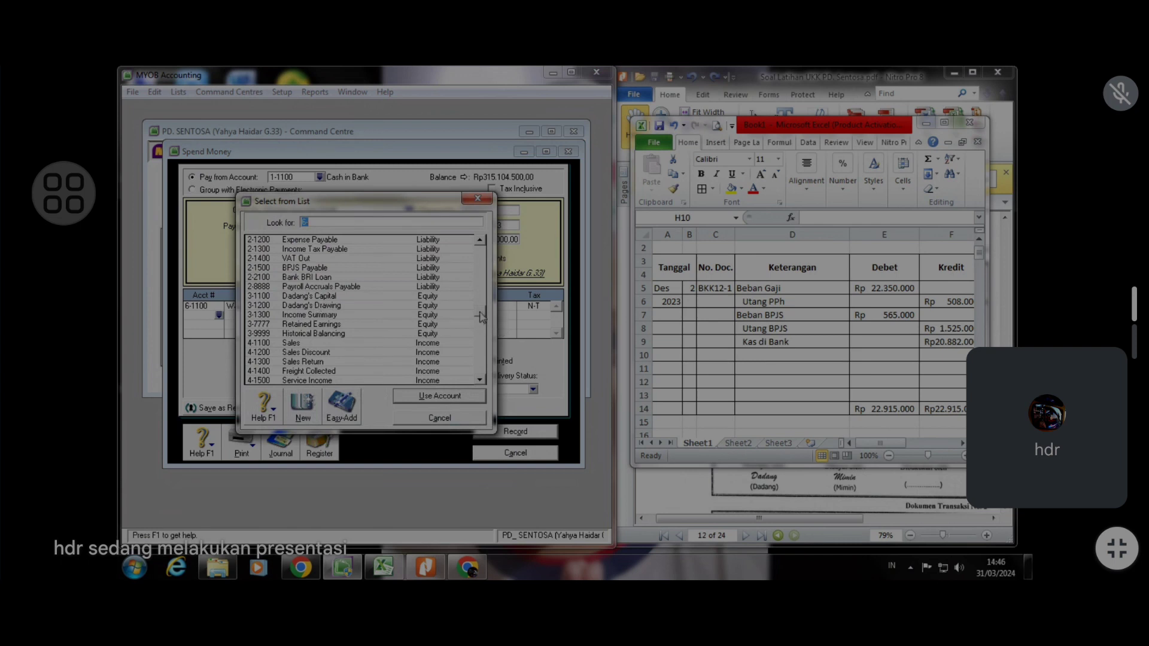
pyautogui.scroll(1, 341, 296)
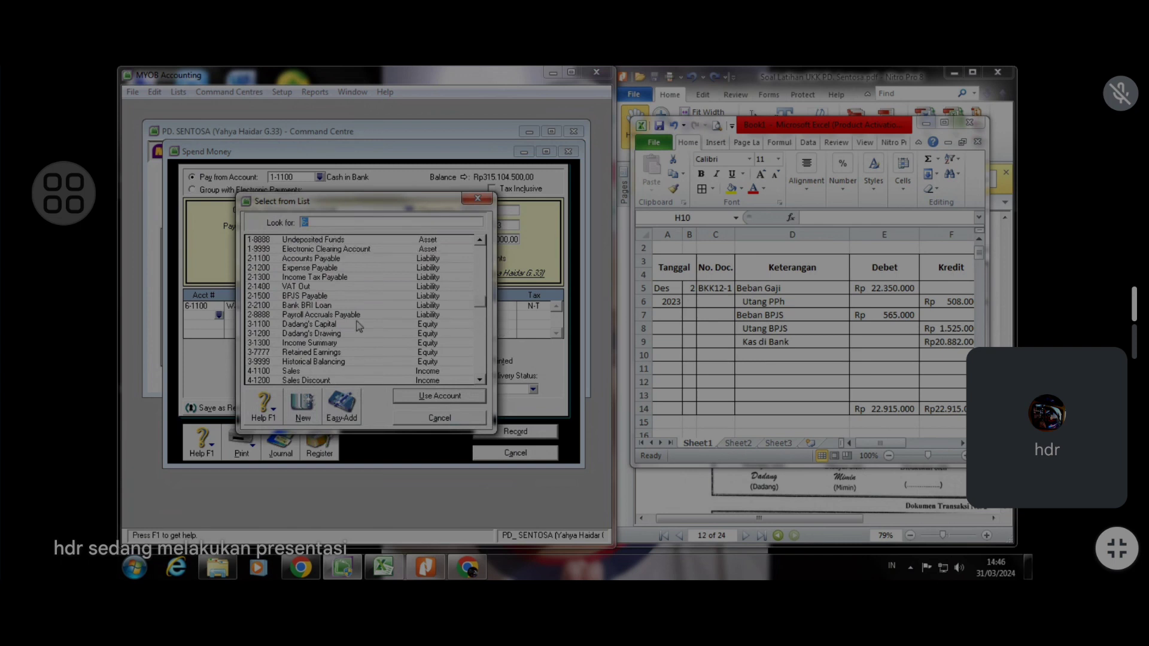
pyautogui.click(340, 292)
pyautogui.click(340, 298)
pyautogui.click(340, 278)
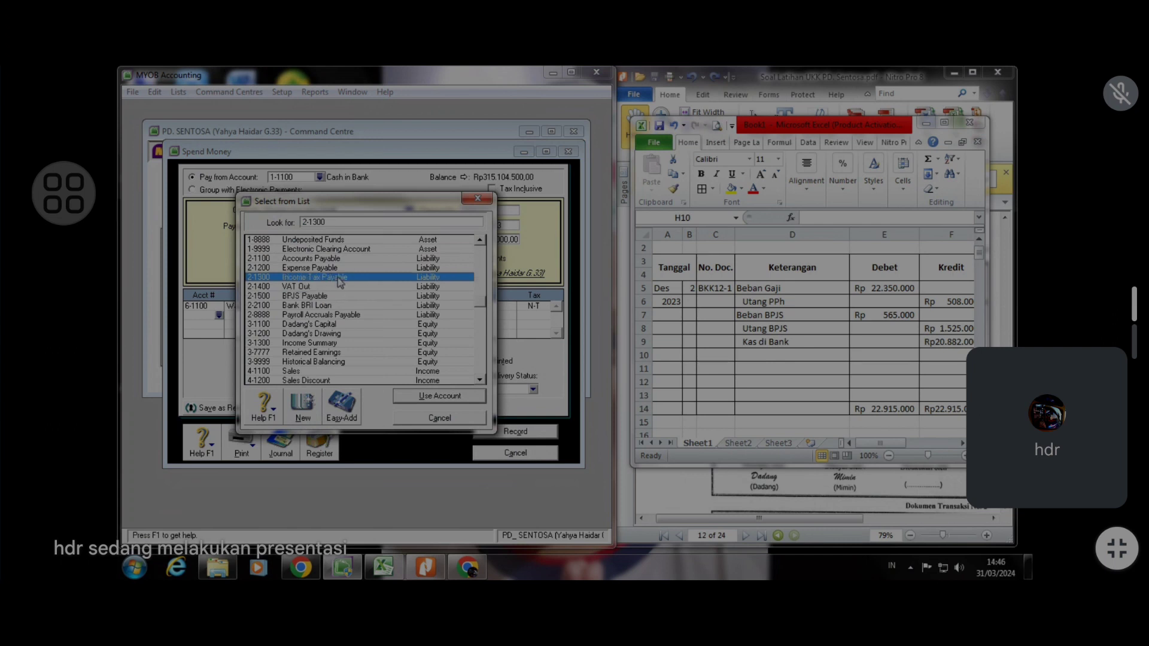
pyautogui.click(445, 400)
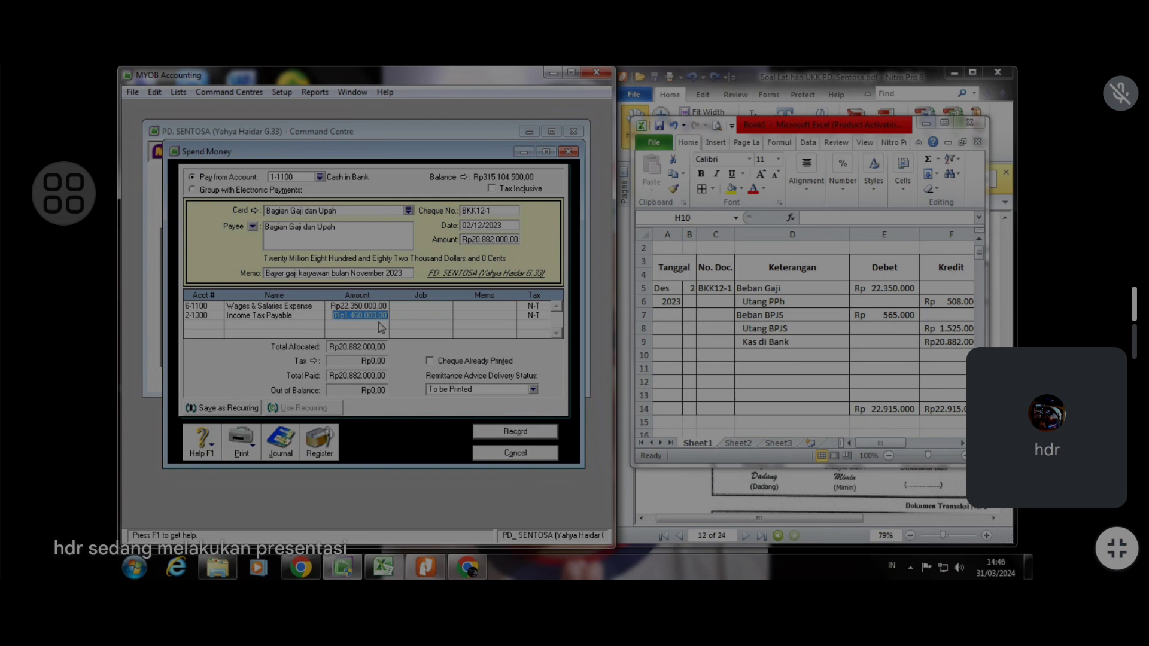
pyautogui.press('Delete')
pyautogui.write('-508000')
pyautogui.click(384, 328)
# Add account 6-1800 BPJS Expense on the third line with an amount of Rp565.000
pyautogui.click(219, 325)
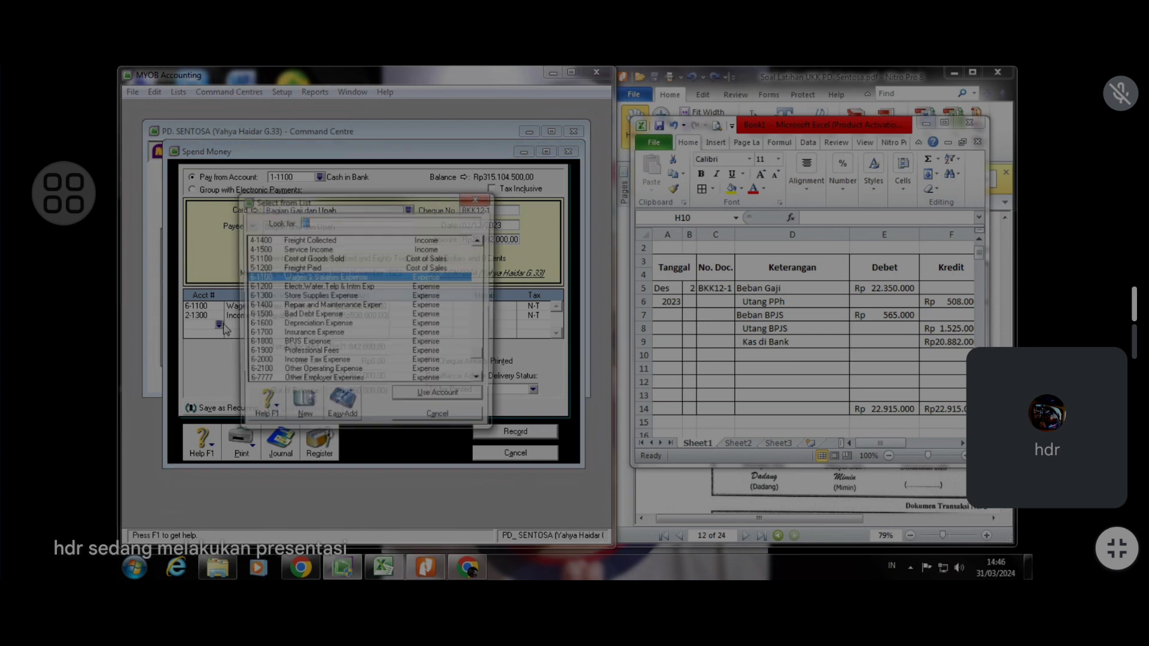
pyautogui.click(421, 396)
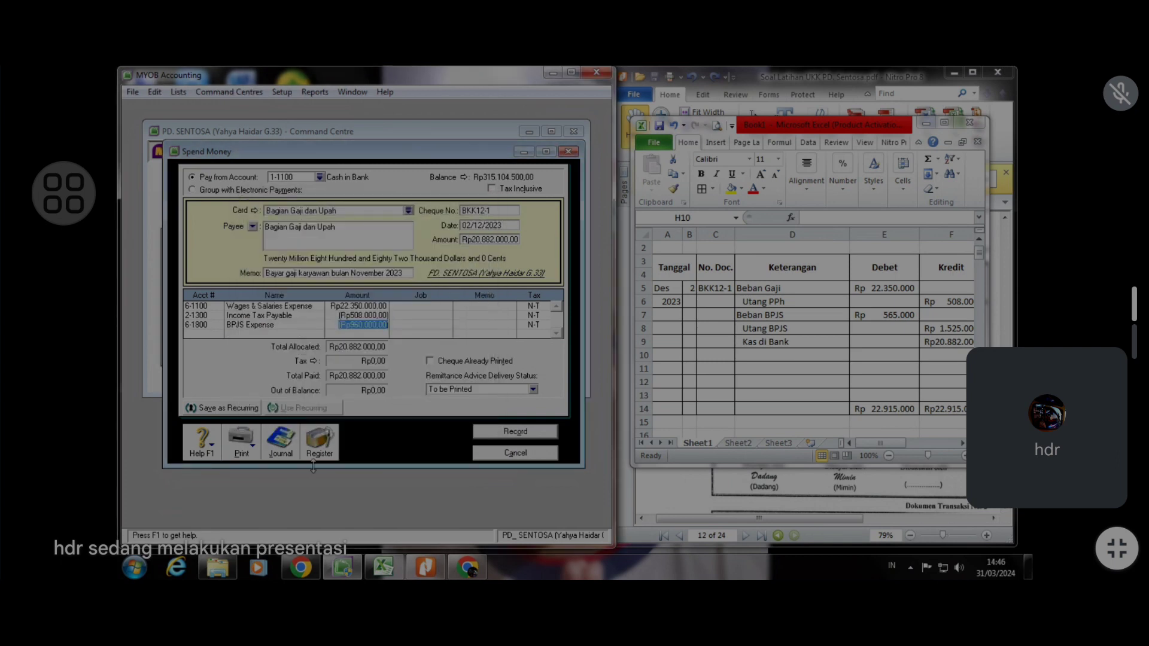
pyautogui.write('565000')
pyautogui.press('Tab')
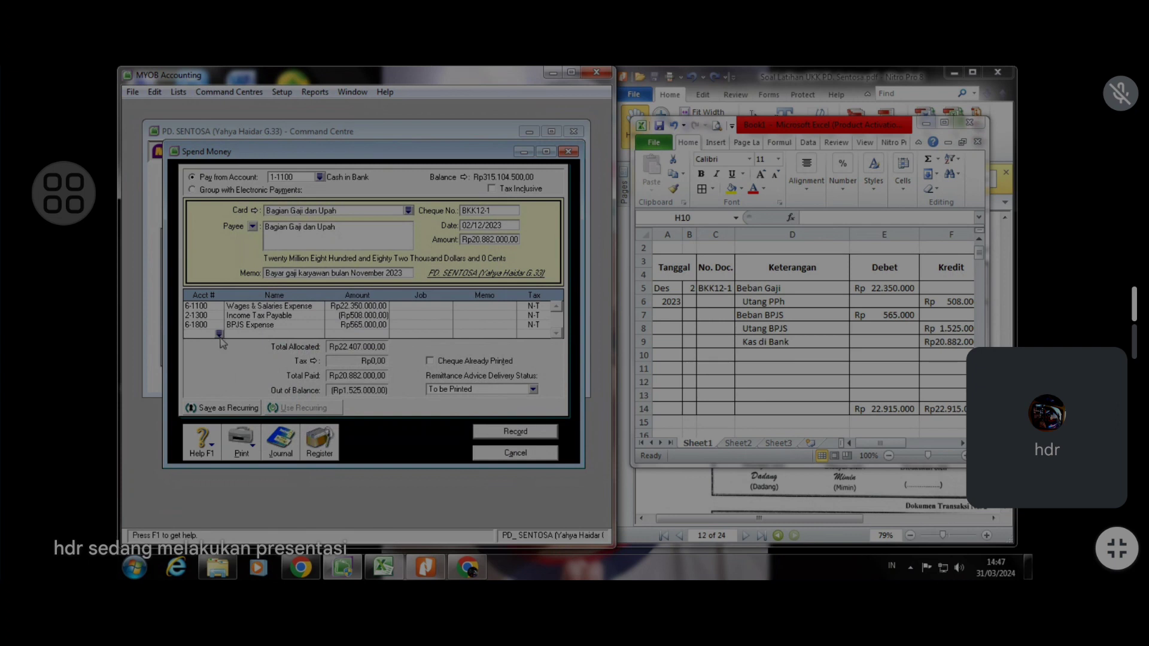
# Add account 2-1500 BPJS Payable on the fourth line, accept -Rp1.525.000 as its amount, and open the transaction recap
pyautogui.click(216, 335)
pyautogui.click(219, 334)
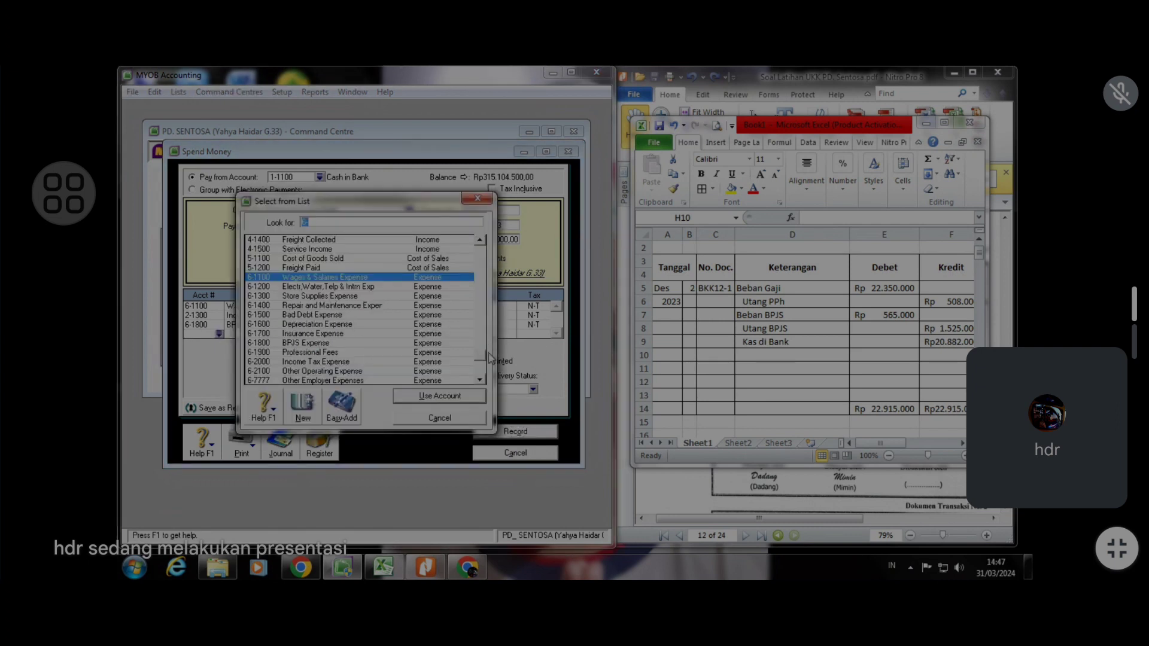
pyautogui.click(479, 326)
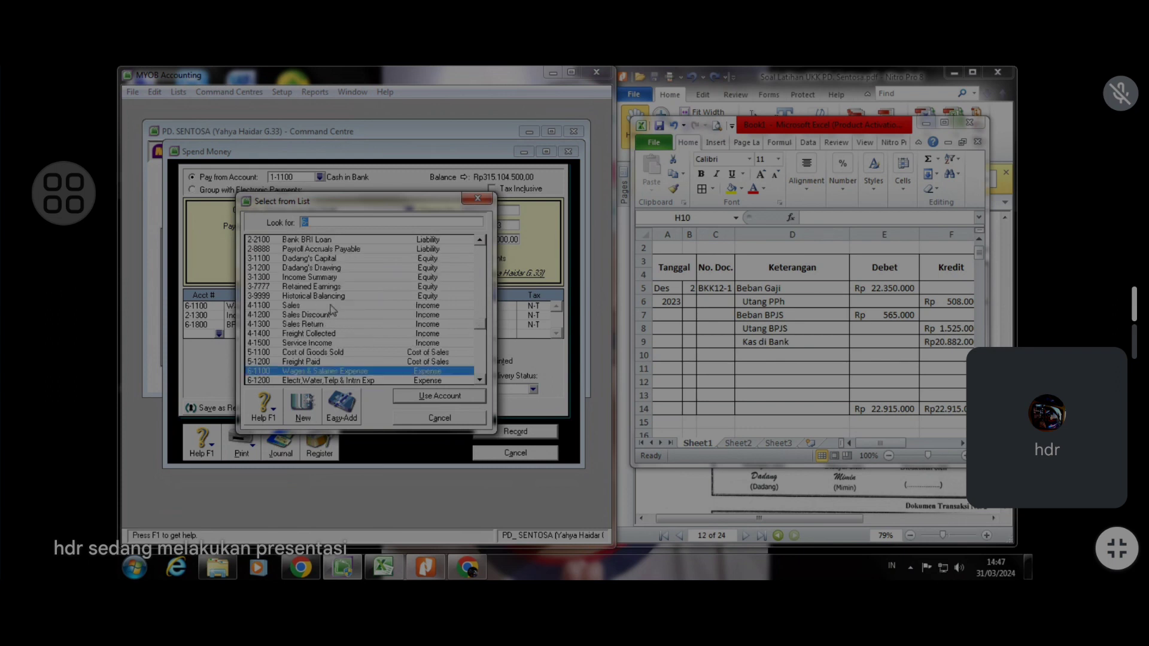
pyautogui.scroll(3, 478, 326)
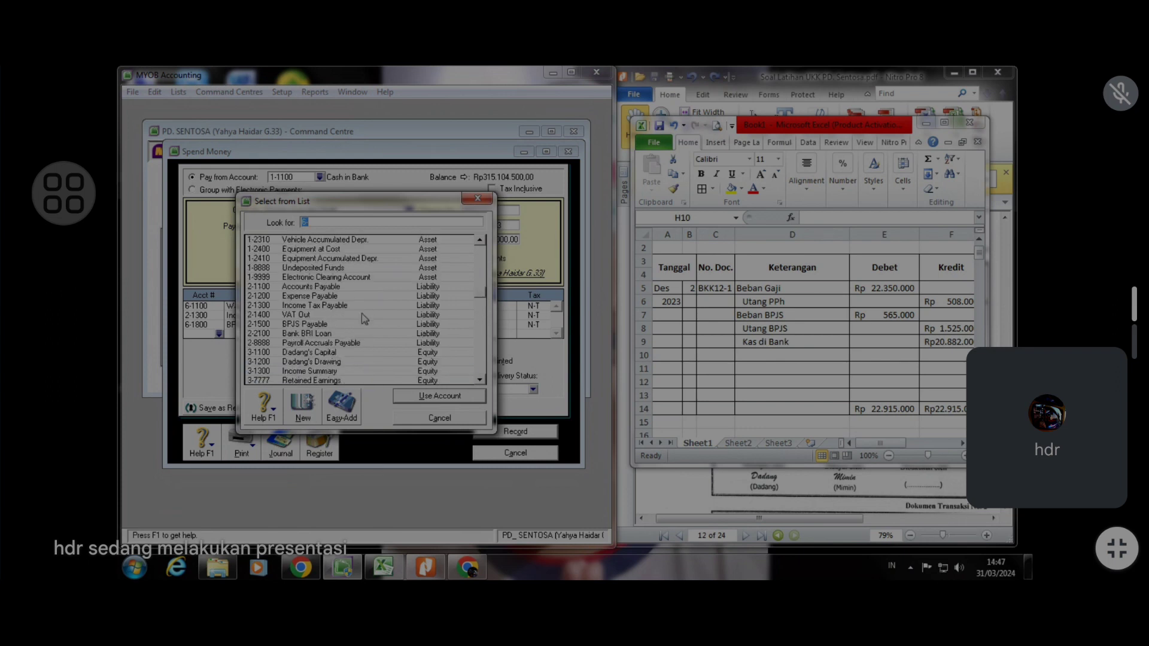
pyautogui.click(332, 325)
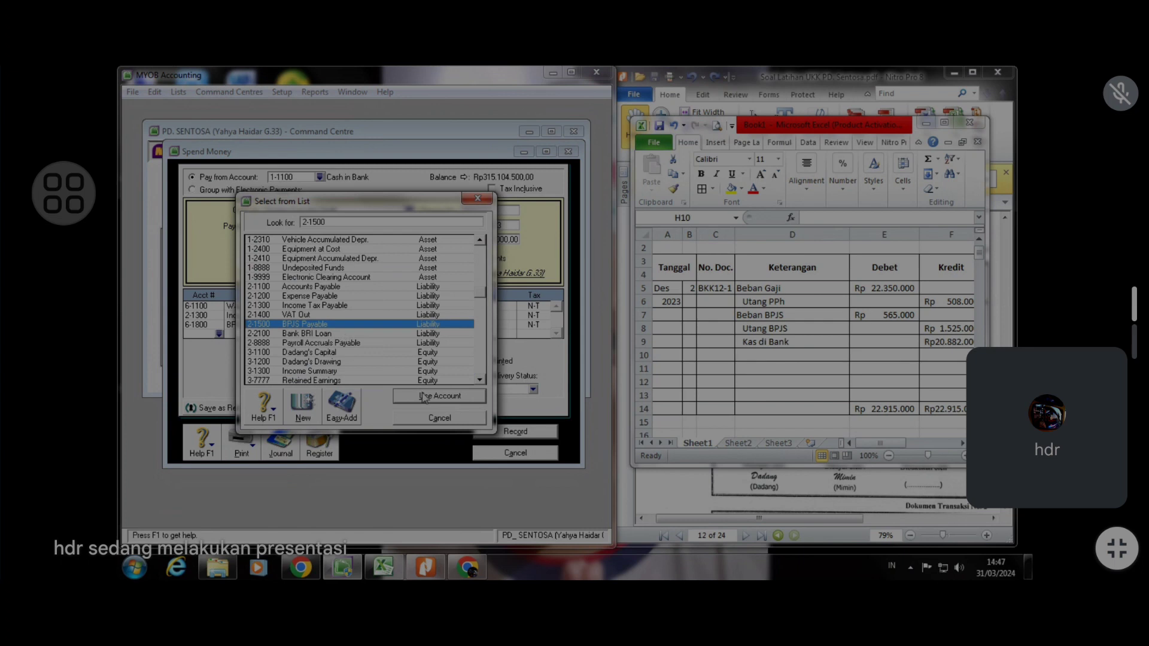
pyautogui.click(423, 396)
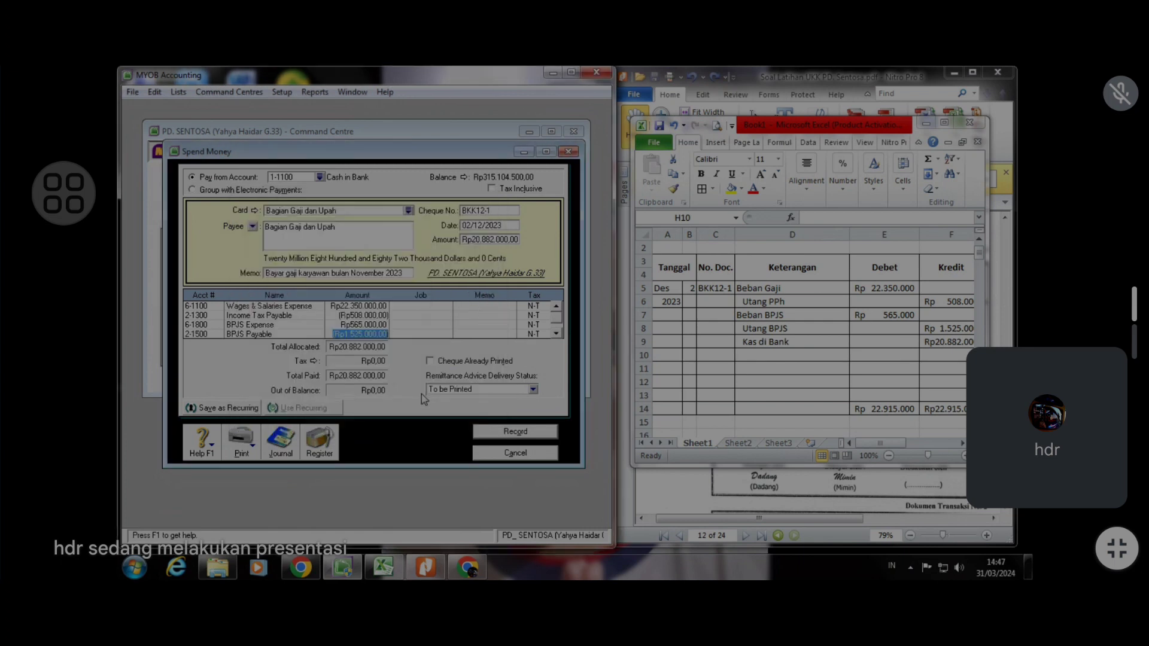
pyautogui.press('Tab')
pyautogui.hotkey('ctrl', 'r')
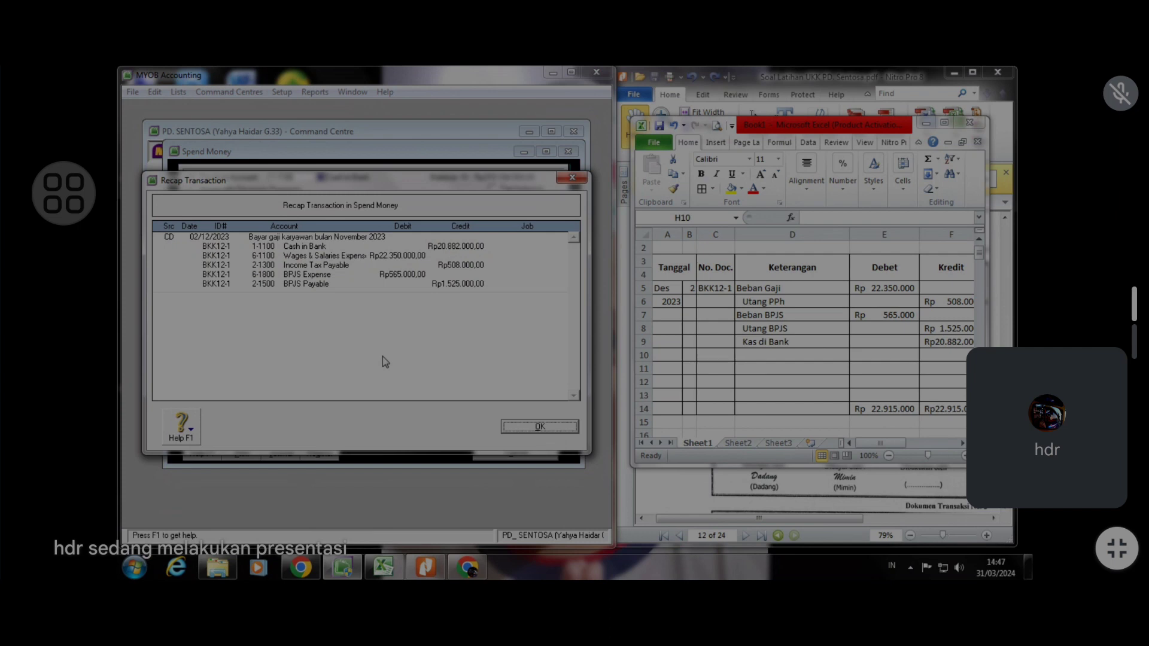
# Switch to the Excel journal and insert a blank row at row 12
pyautogui.click(643, 381)
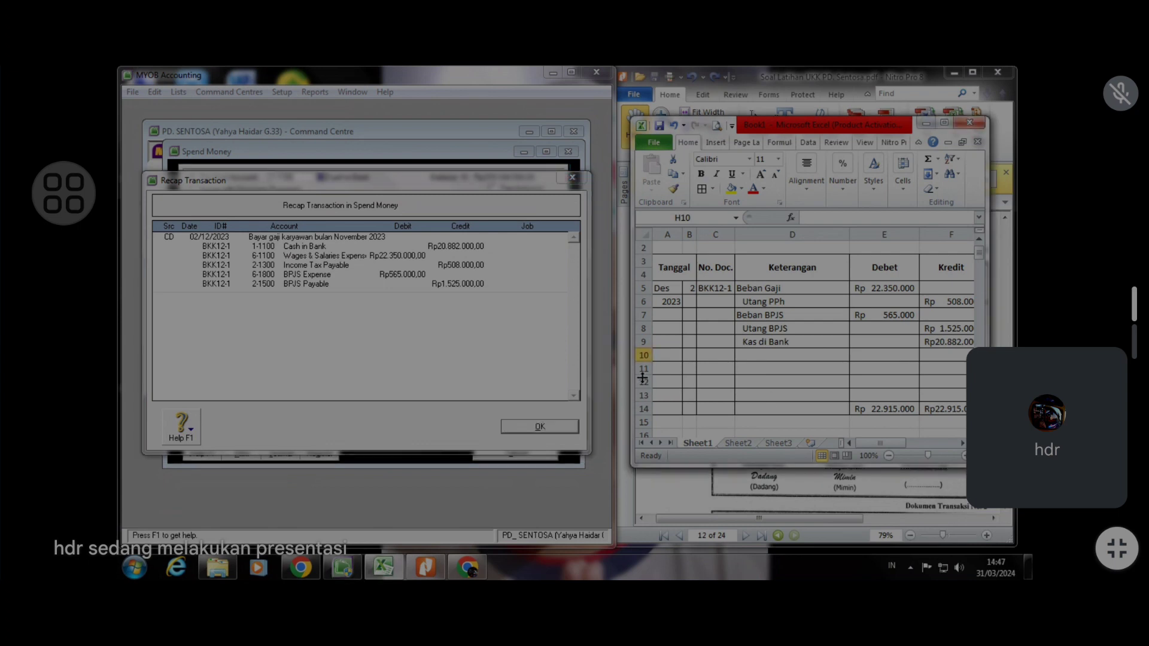
pyautogui.click(640, 381)
pyautogui.rightClick(640, 382)
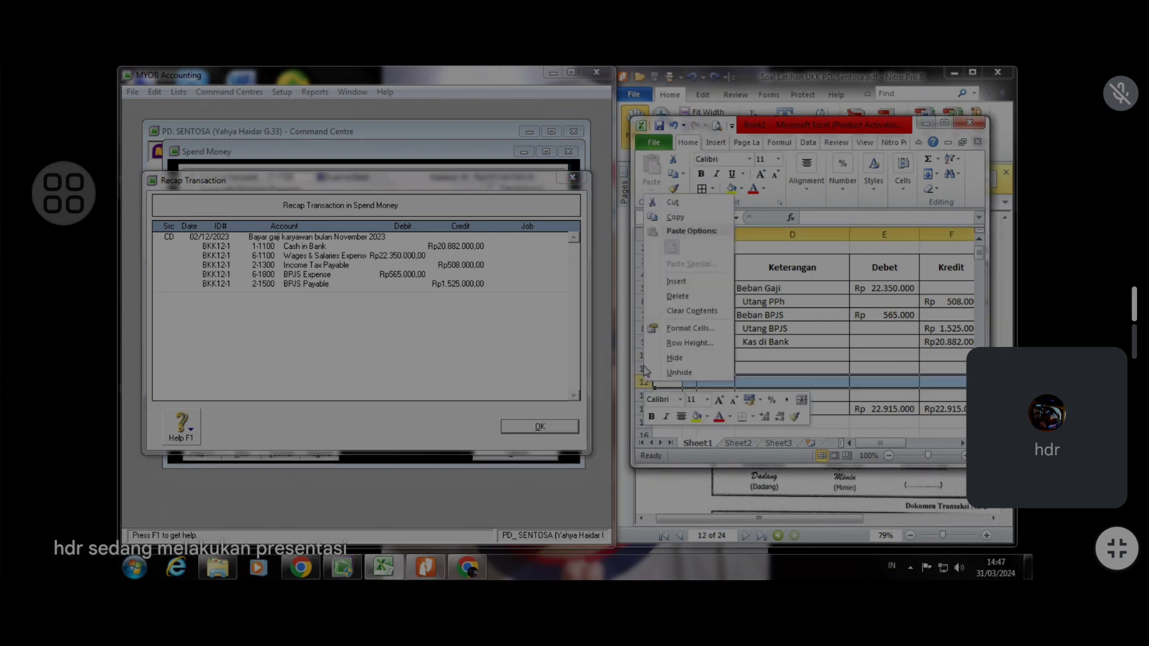
pyautogui.click(669, 285)
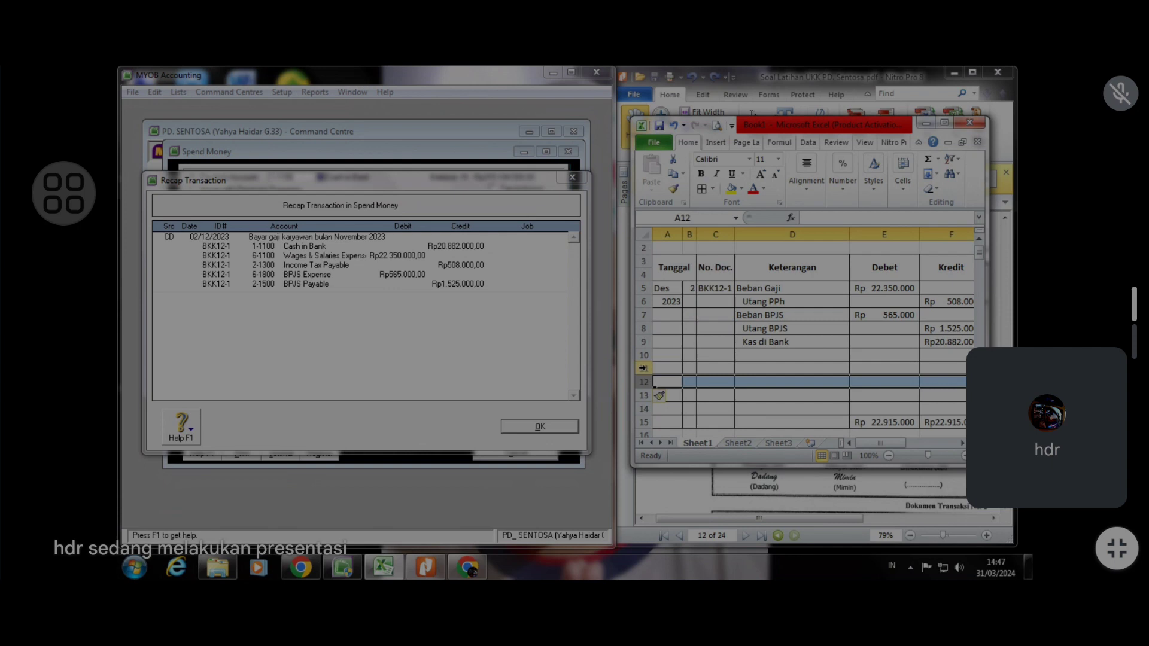
# Copy the blank journal rows 11 to 13 and insert the copied rows above row 11
pyautogui.moveTo(642, 368); pyautogui.dragTo(643, 395)
pyautogui.rightClick(642, 395)
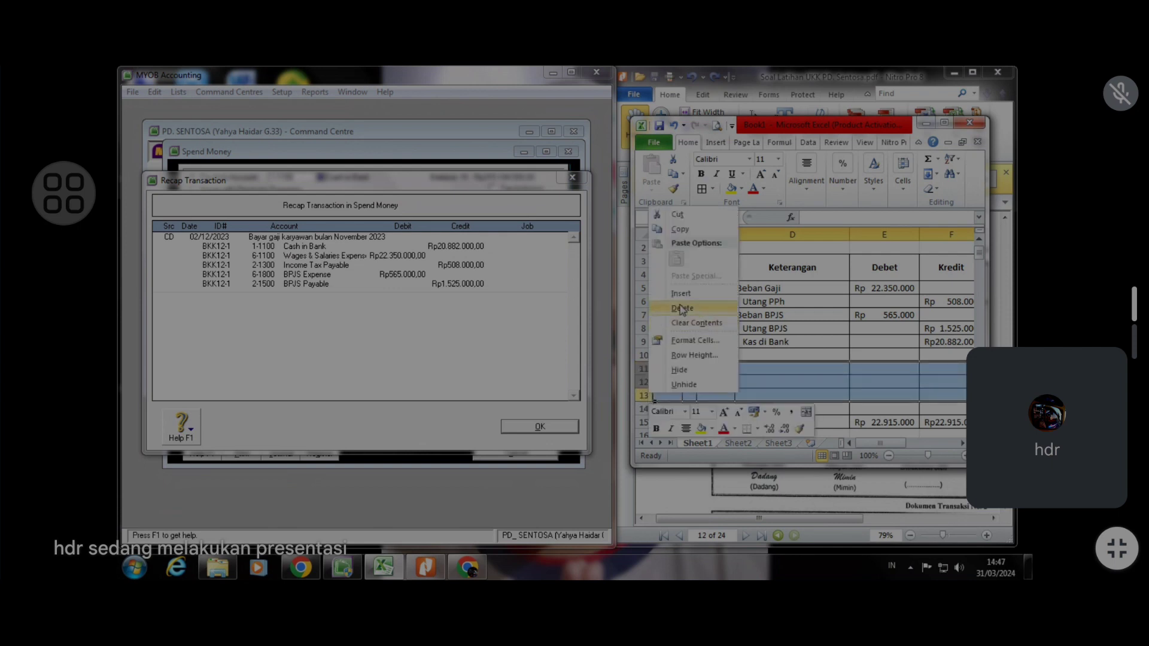
pyautogui.click(679, 229)
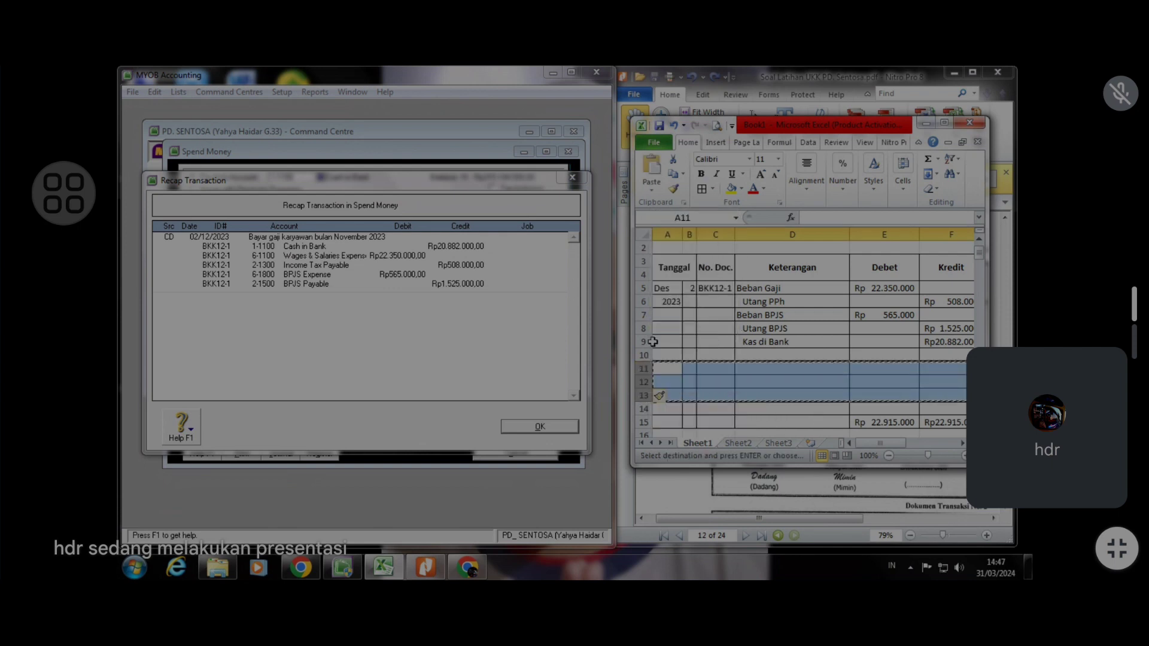
pyautogui.rightClick(644, 369)
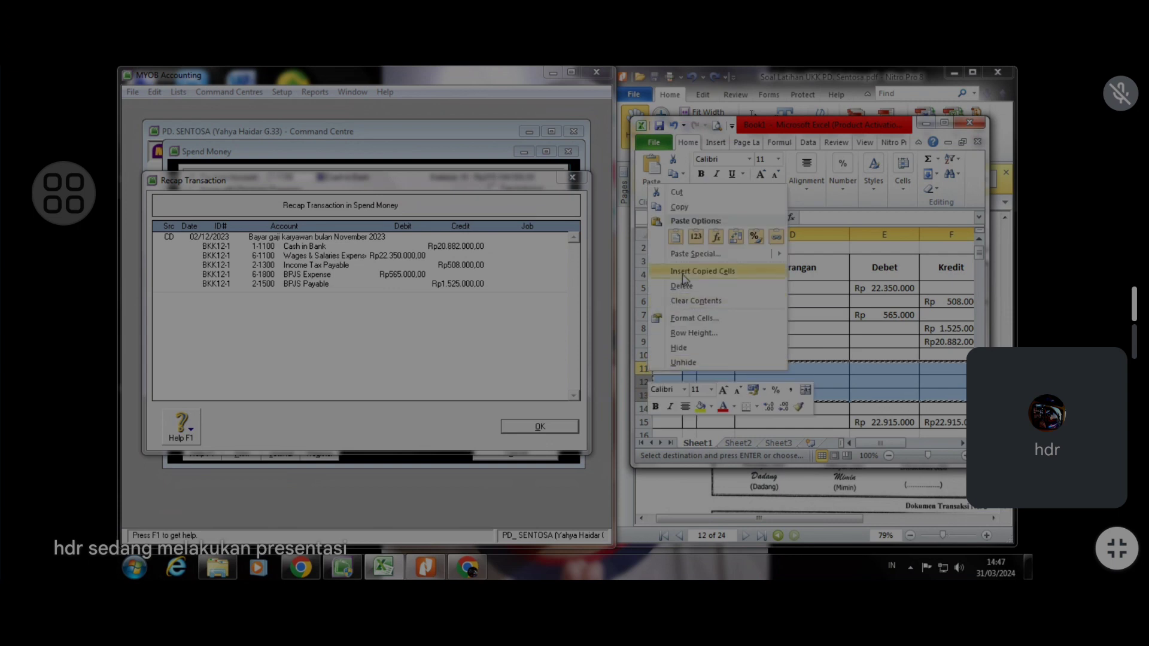
pyautogui.click(684, 277)
# Extend the journal table by repeatedly inserting blocks of three blank rows at rows 11 to 13
pyautogui.rightClick(638, 375)
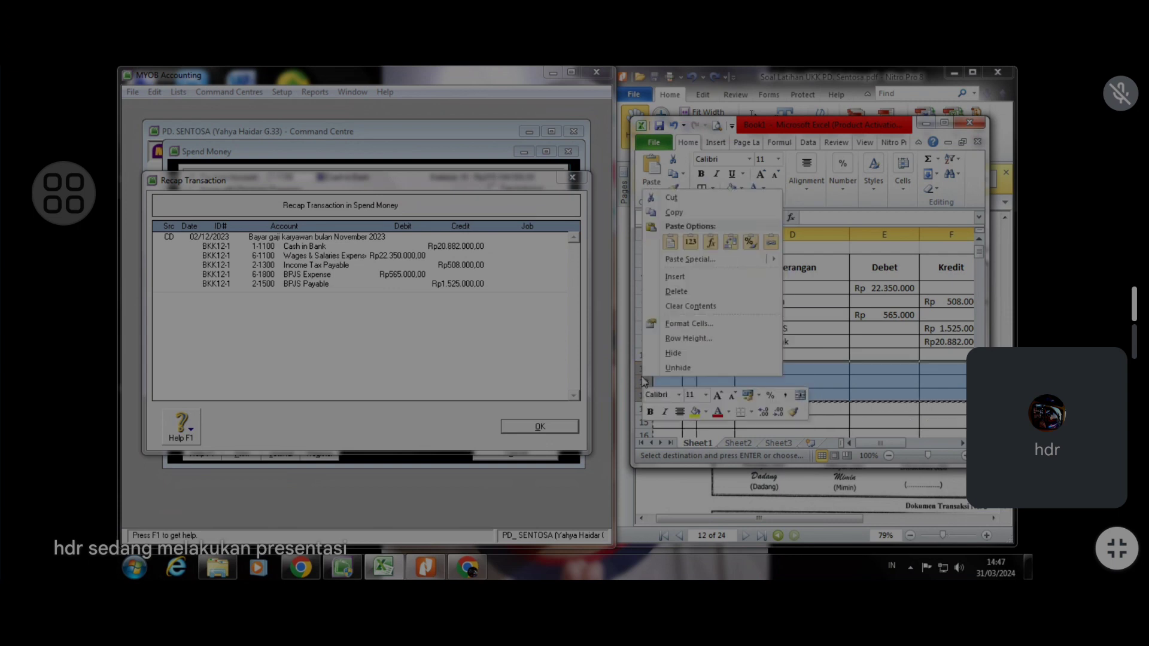
pyautogui.click(672, 291)
pyautogui.rightClick(647, 366)
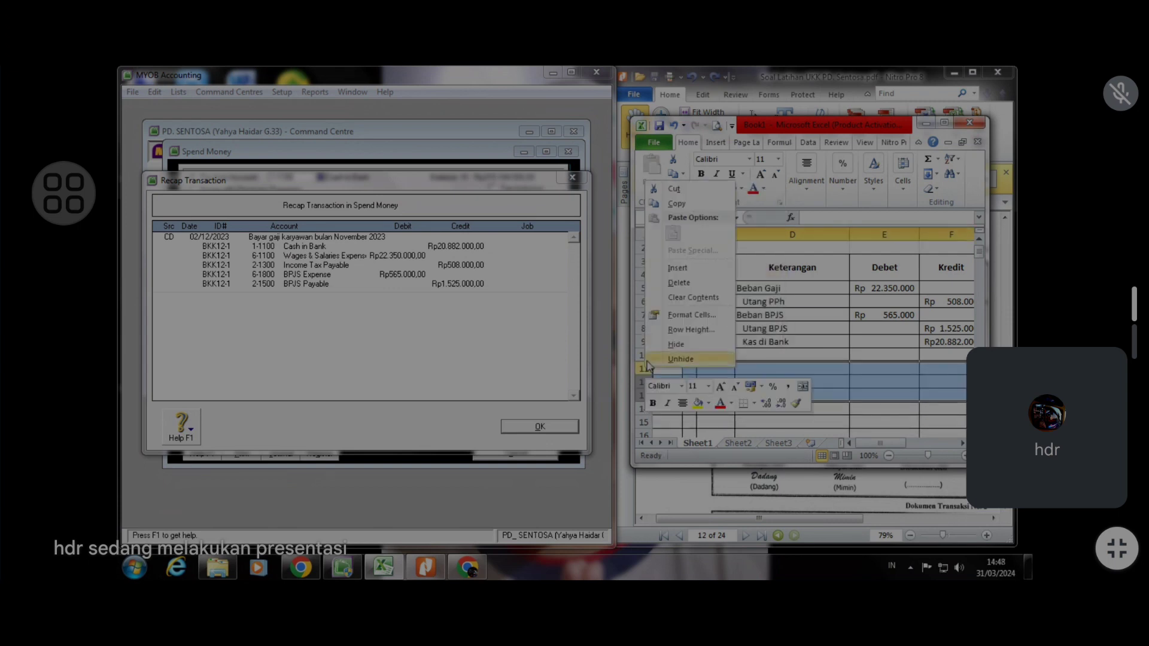
pyautogui.click(677, 268)
pyautogui.scroll(-4, 674, 359)
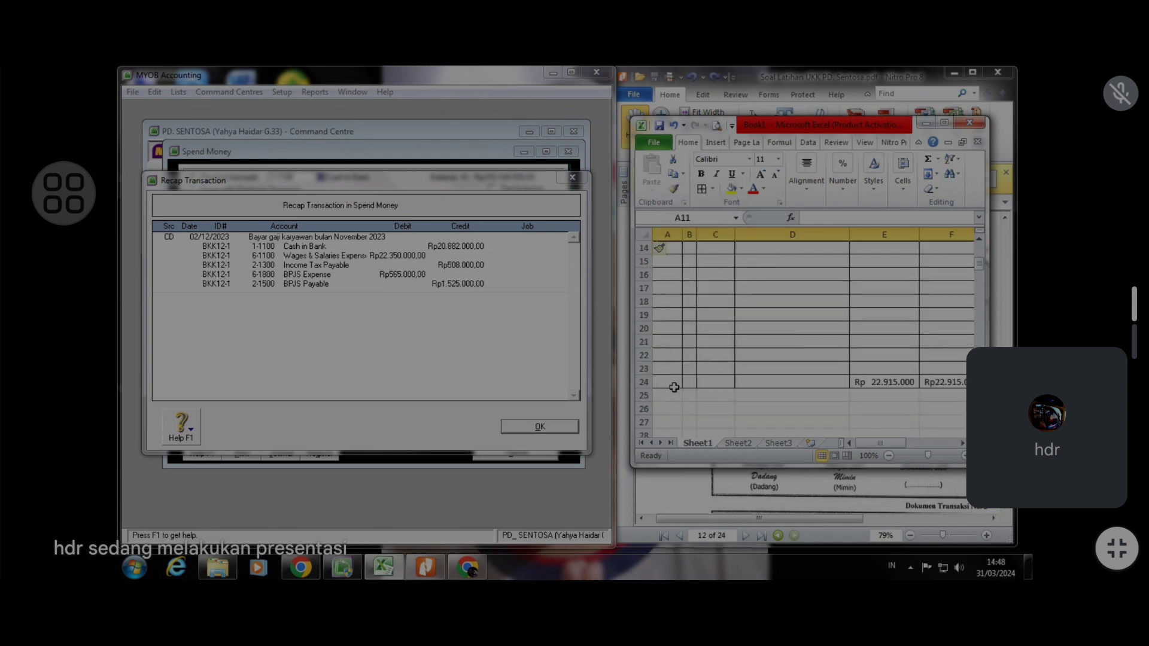
pyautogui.scroll(3, 674, 387)
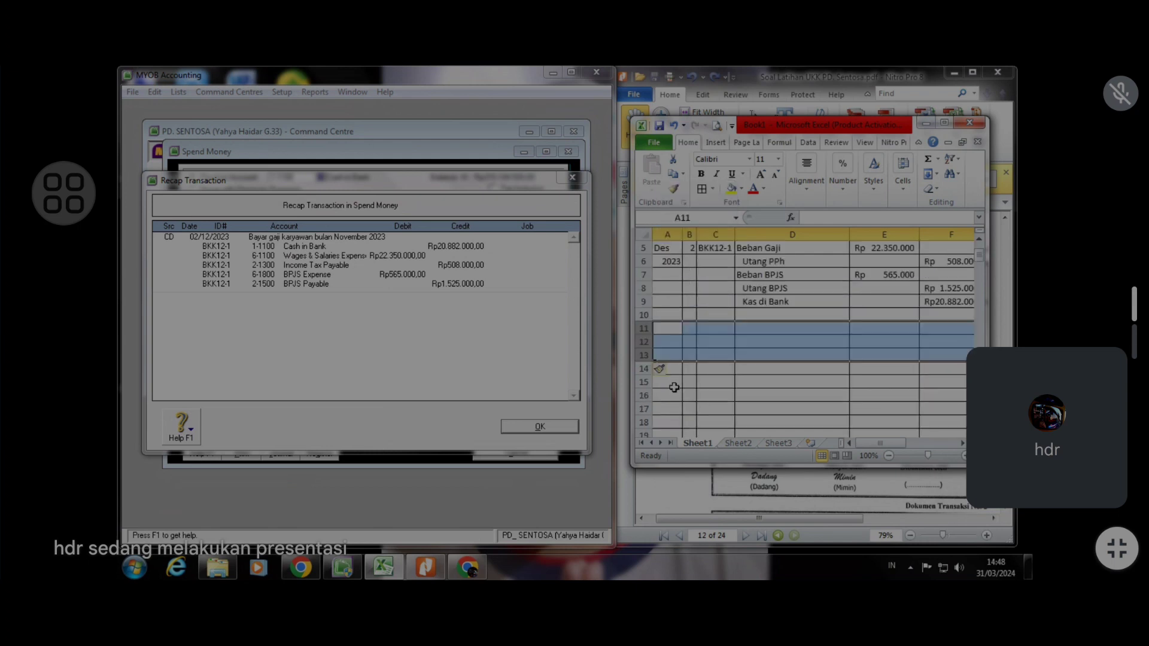
pyautogui.rightClick(646, 332)
pyautogui.click(675, 421)
pyautogui.rightClick(651, 332)
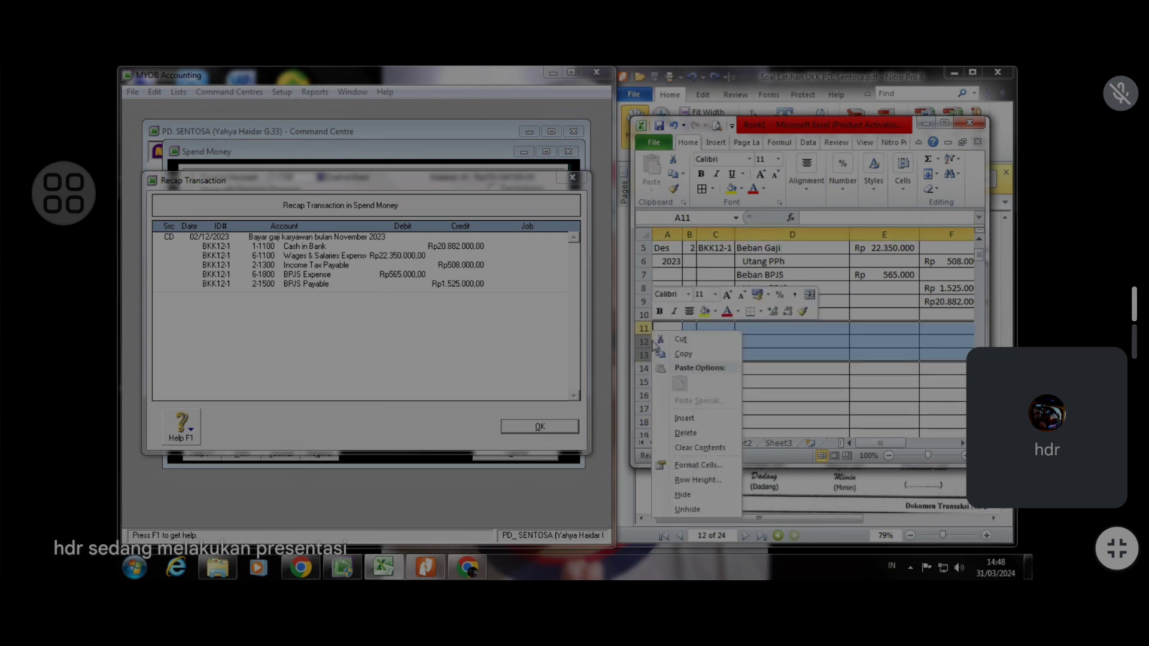
pyautogui.click(684, 418)
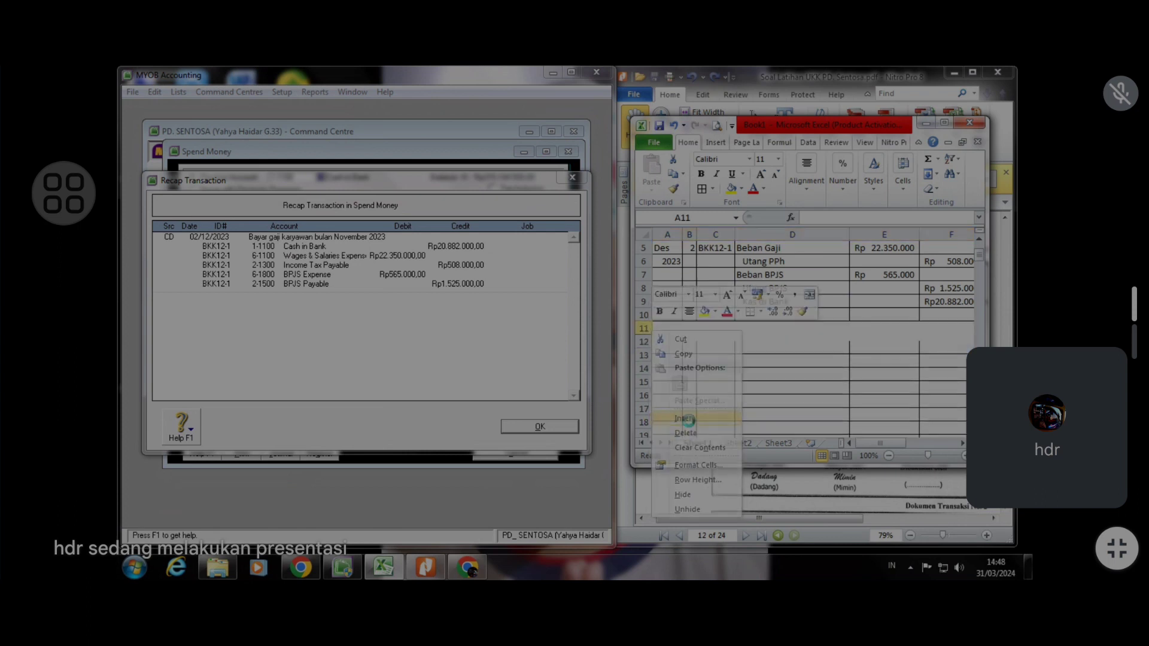
pyautogui.rightClick(640, 329)
pyautogui.click(678, 416)
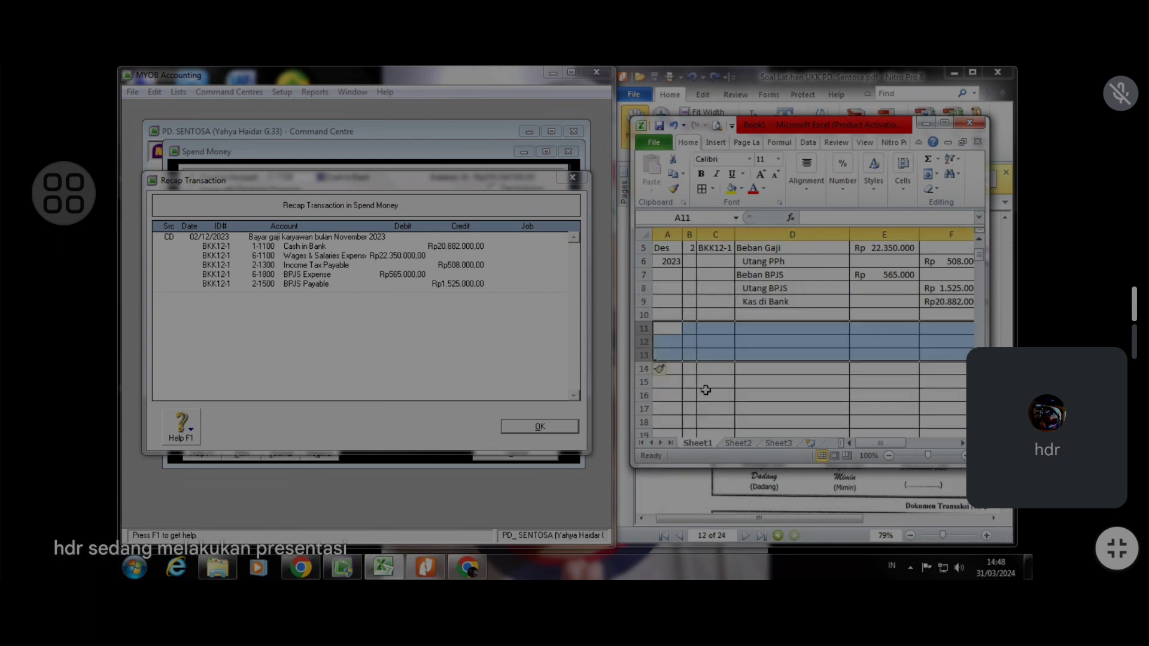
pyautogui.scroll(2, 705, 390)
pyautogui.click(740, 371)
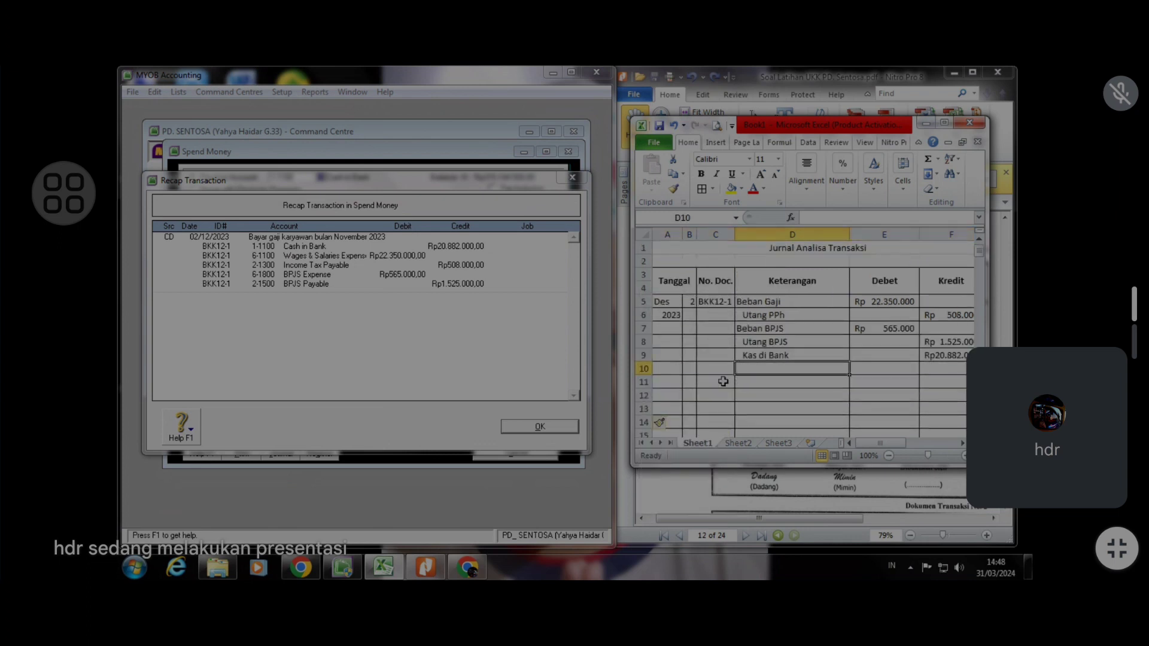
pyautogui.scroll(-3, 821, 385)
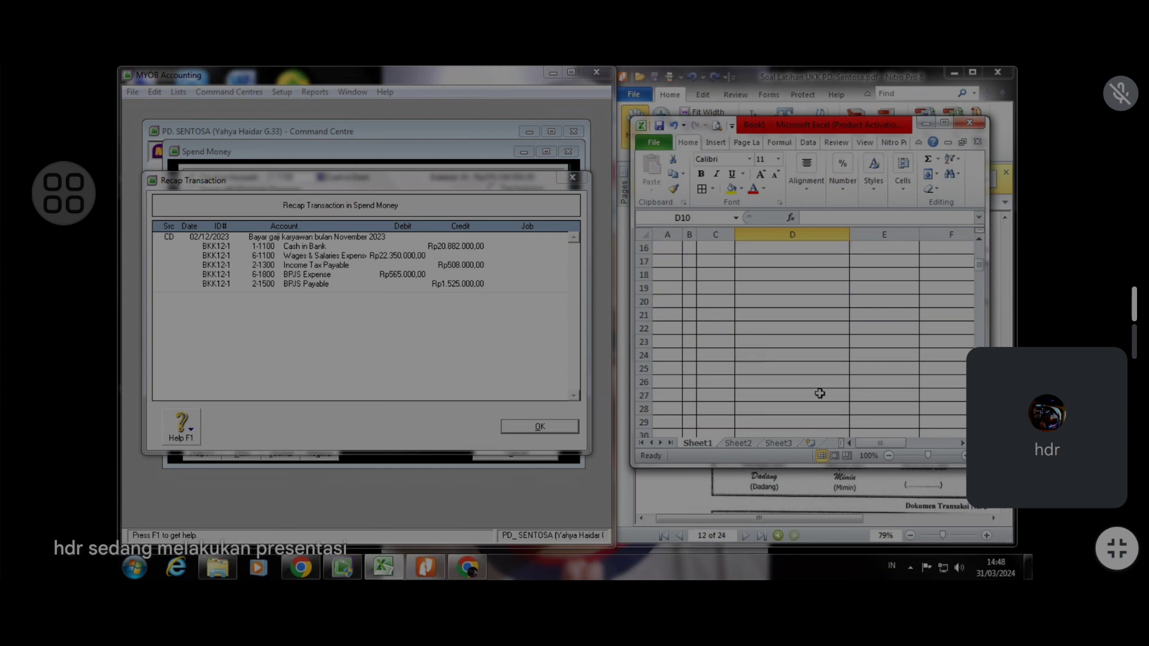
pyautogui.scroll(3, 795, 396)
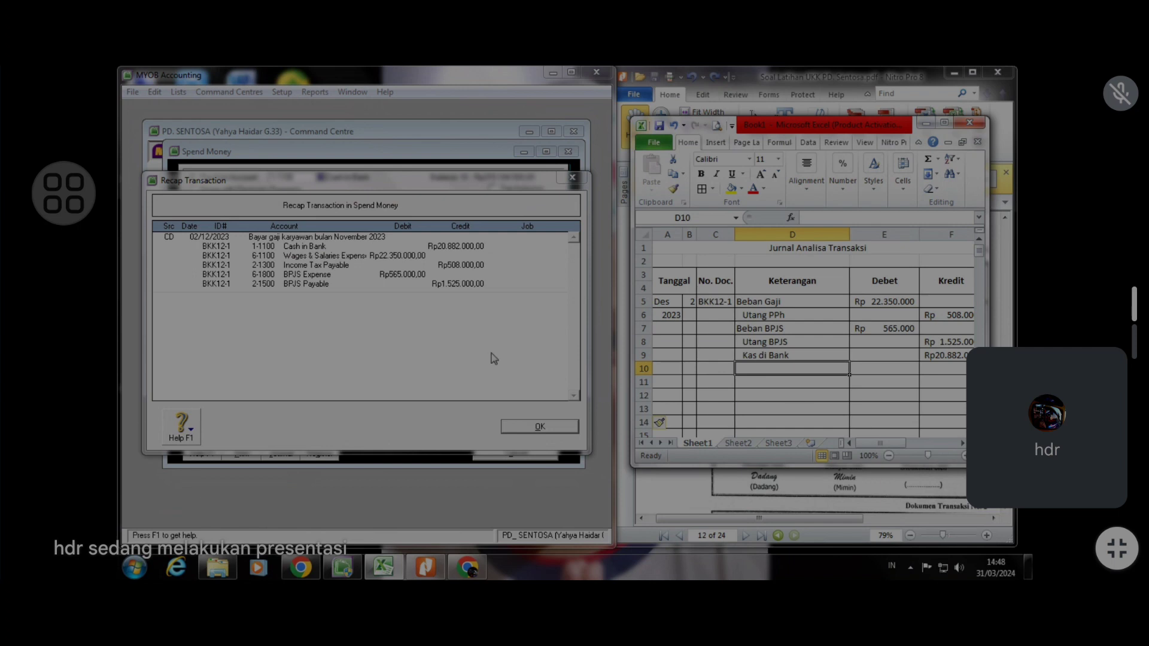
# Switch to MYOB, recheck the recap of payroll payment BKK12-1, and record the payment, closing Spend Money
pyautogui.click(515, 427)
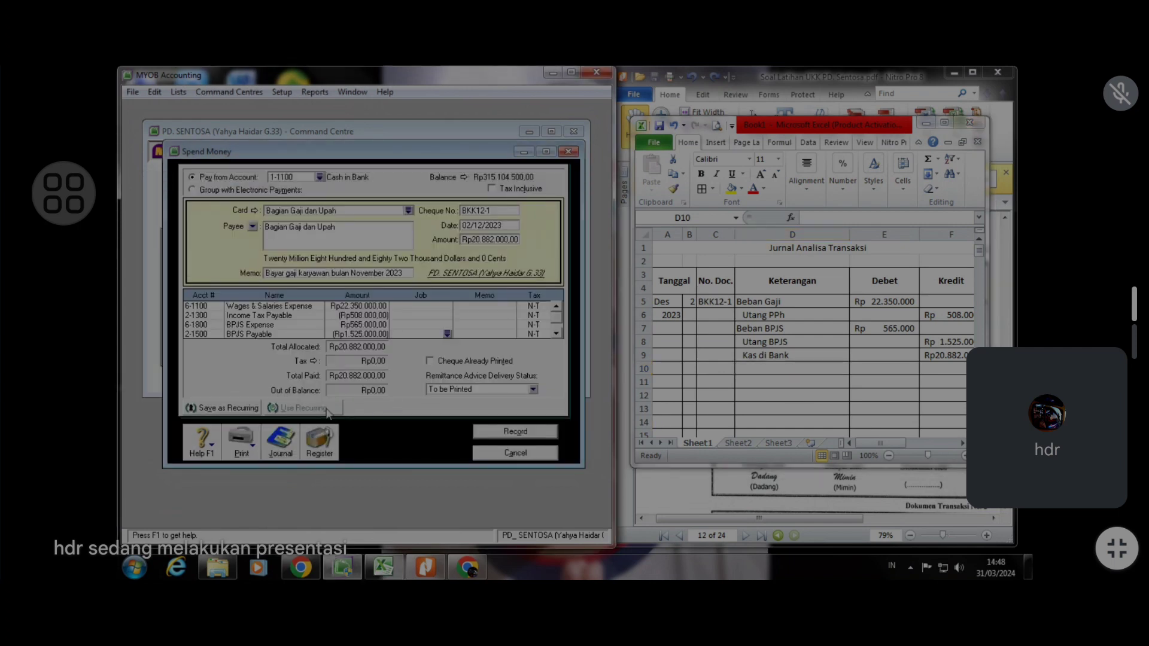
pyautogui.hotkey('ctrl', 'r')
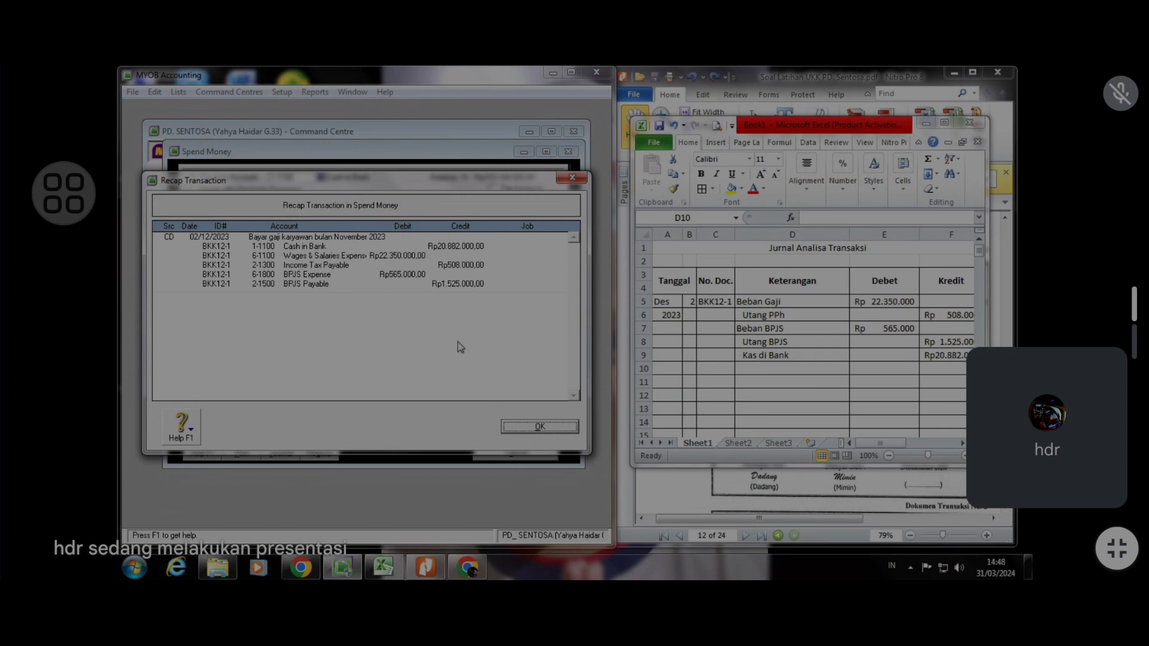
pyautogui.click(555, 427)
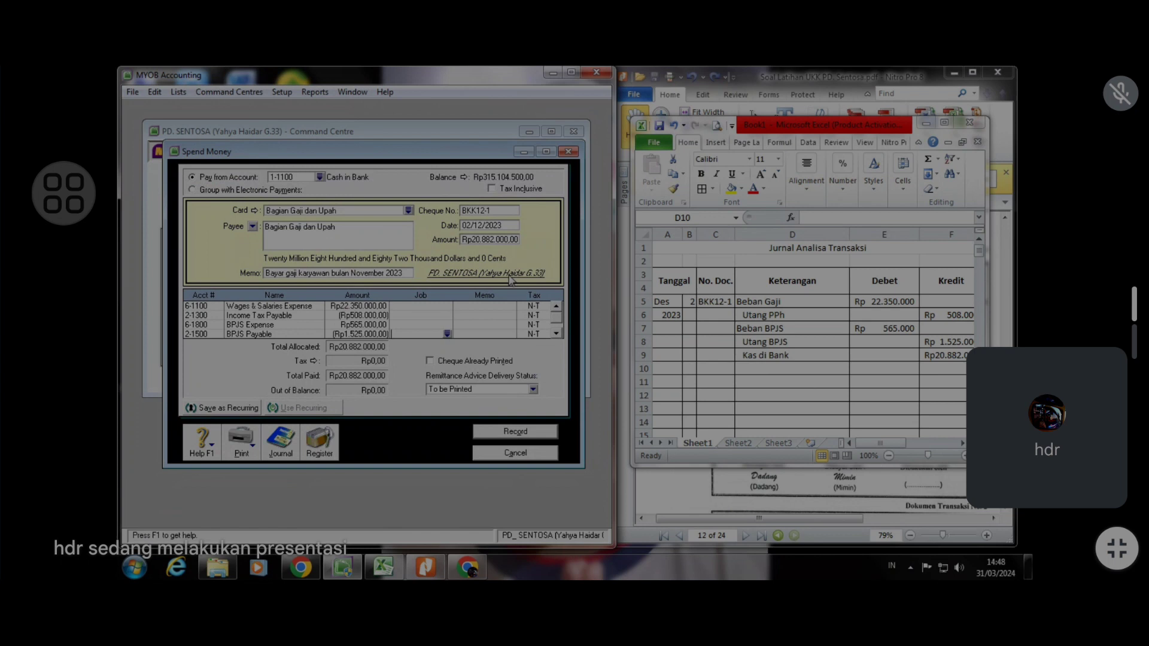
pyautogui.click(506, 433)
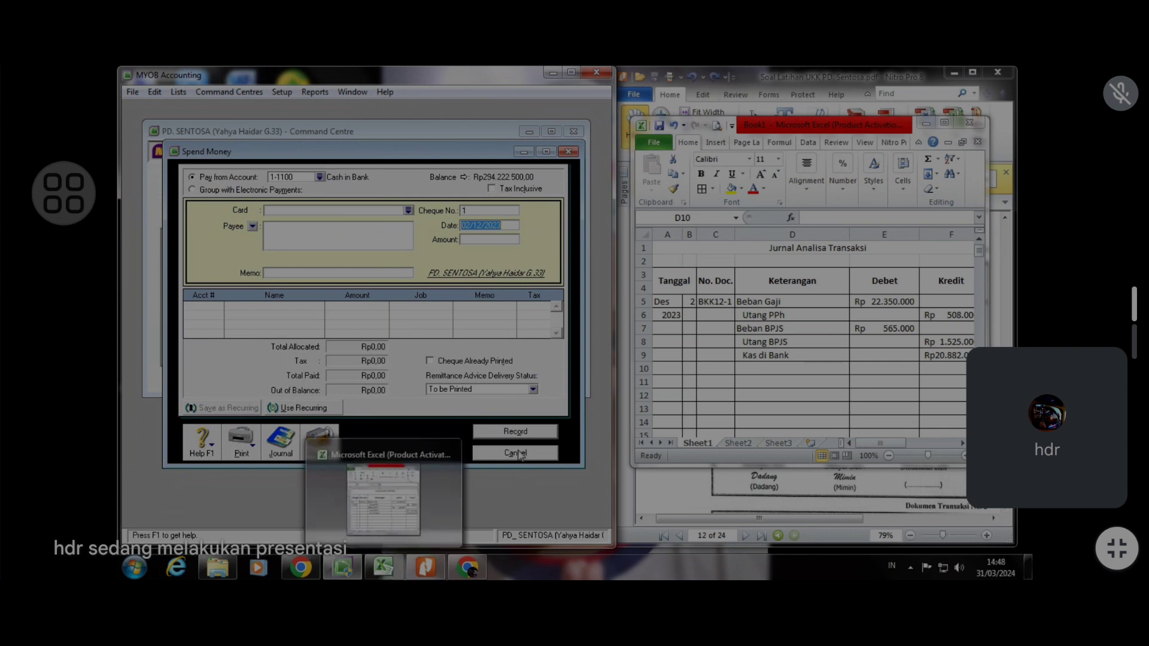
pyautogui.click(516, 453)
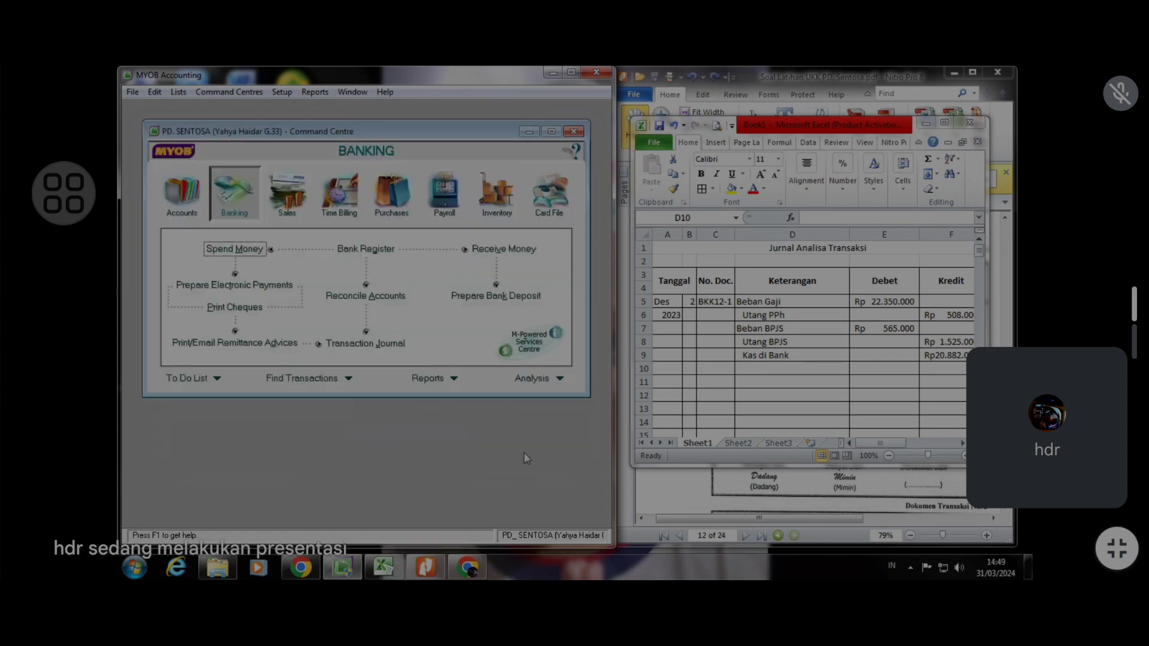
# Consult petty cash voucher V12-1 in the Nitro Pro document and start a Spend Money entry paid from account 1-1200 Petty Cash
pyautogui.click(389, 567)
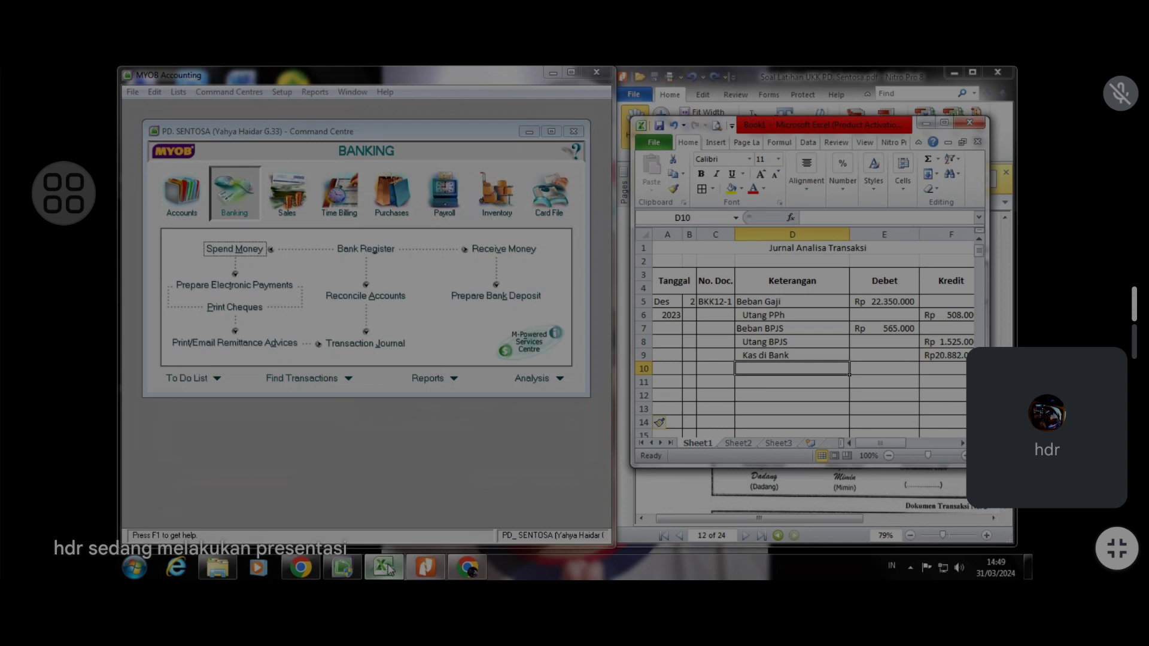
pyautogui.click(389, 567)
pyautogui.click(840, 363)
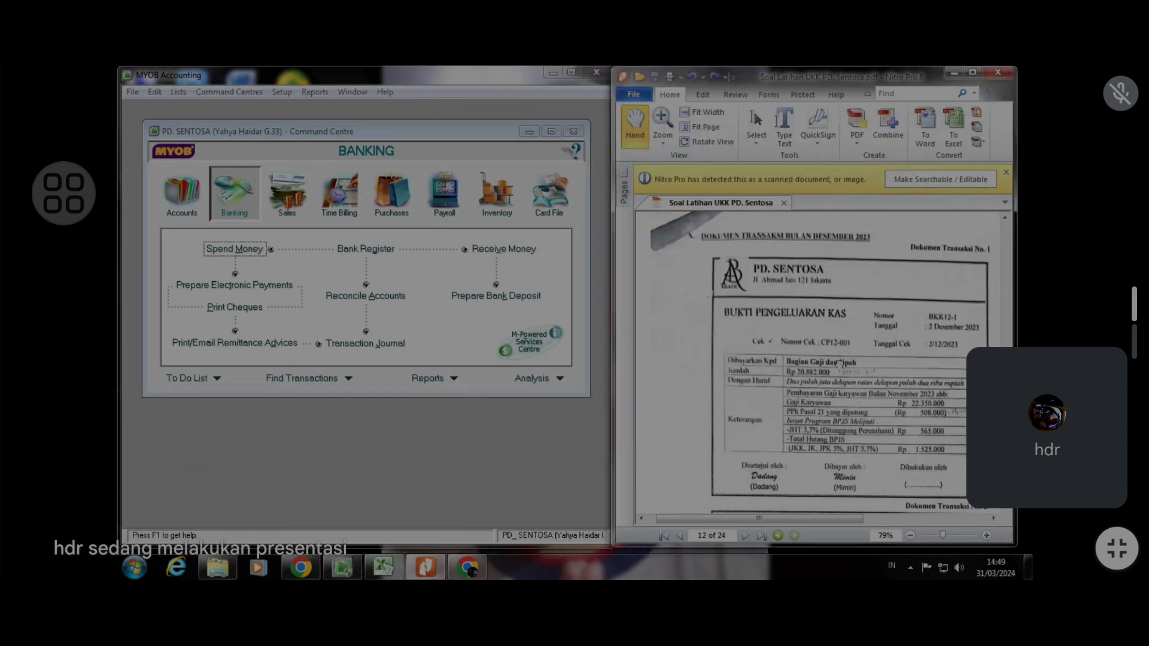
pyautogui.scroll(-7, 839, 363)
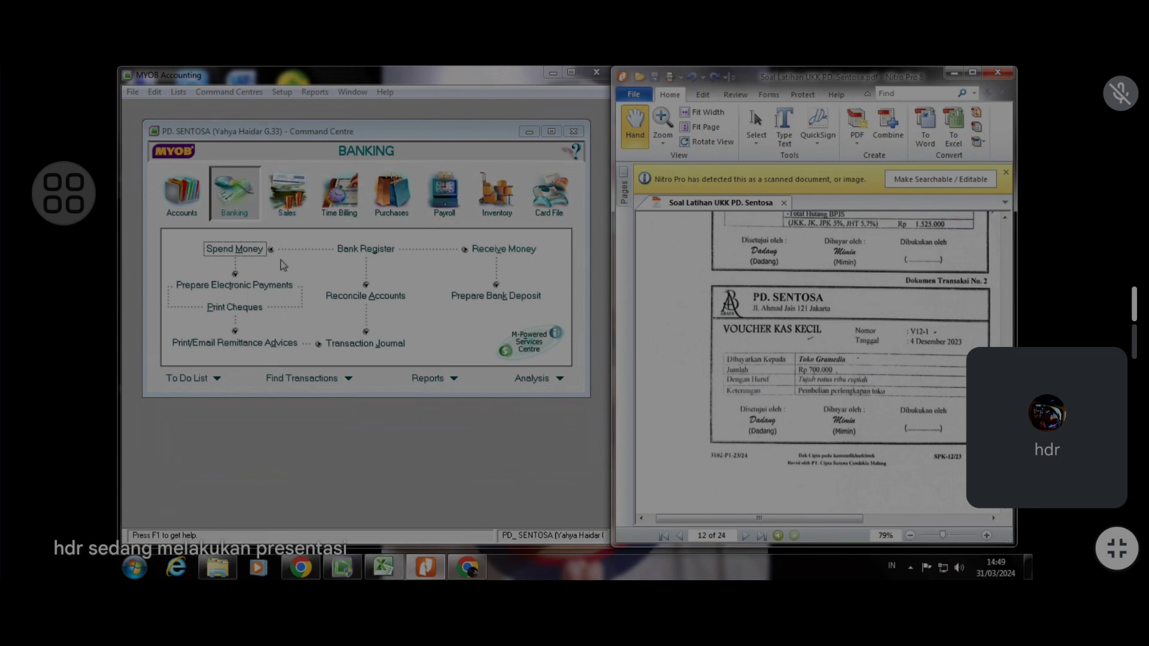
pyautogui.click(246, 250)
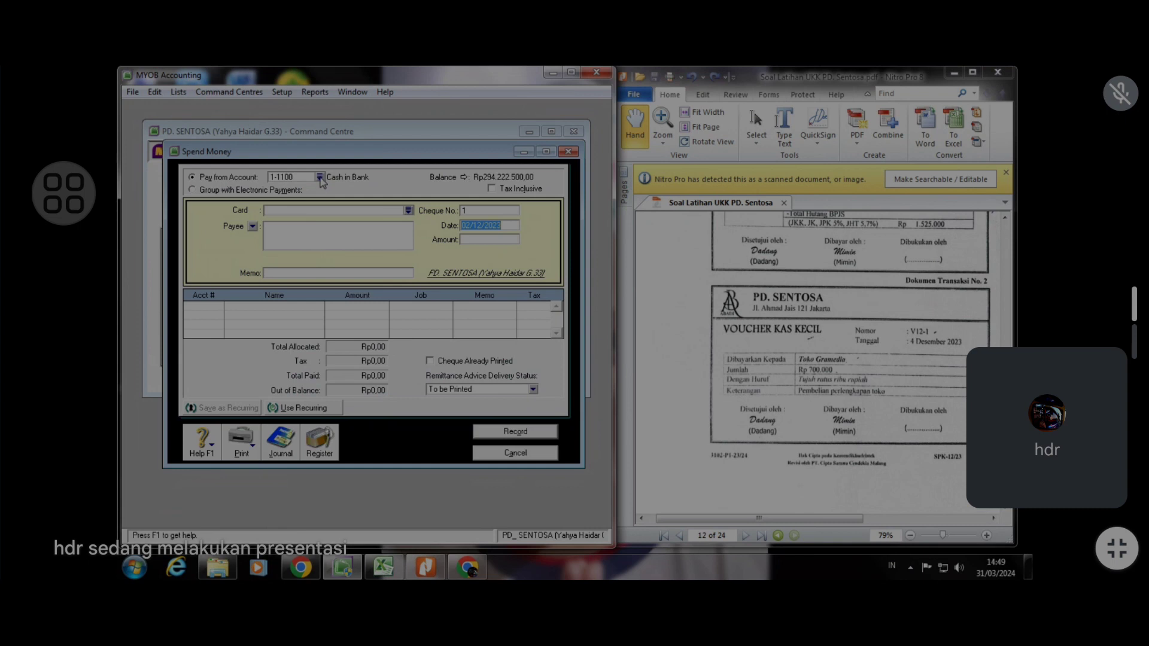
pyautogui.click(320, 178)
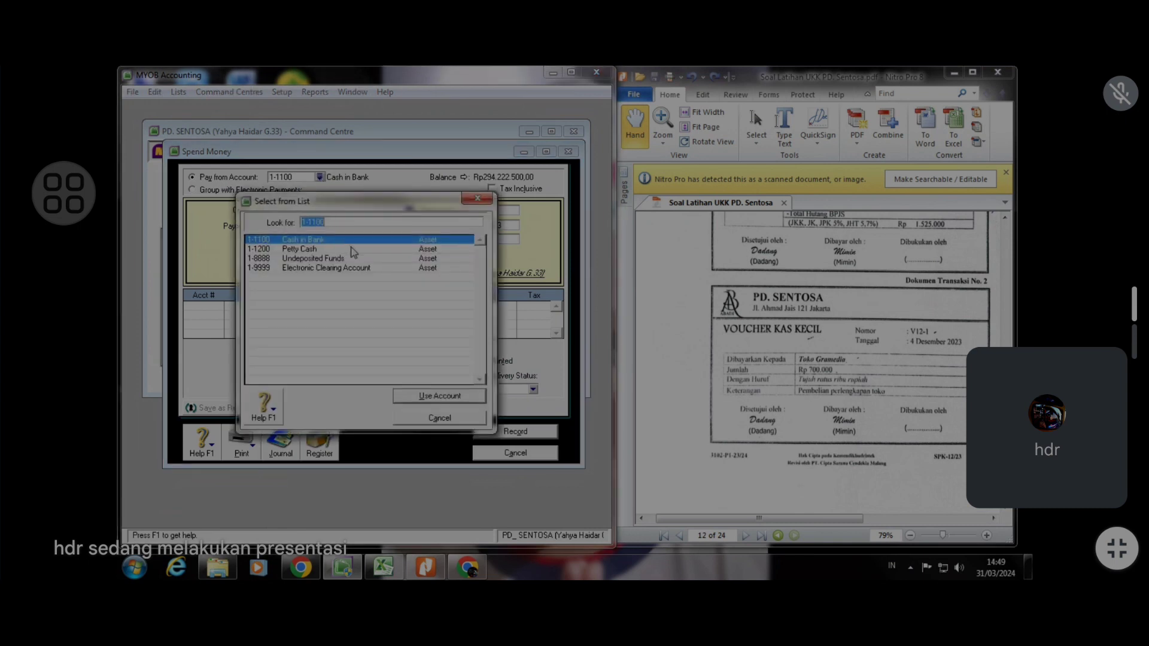
pyautogui.click(354, 249)
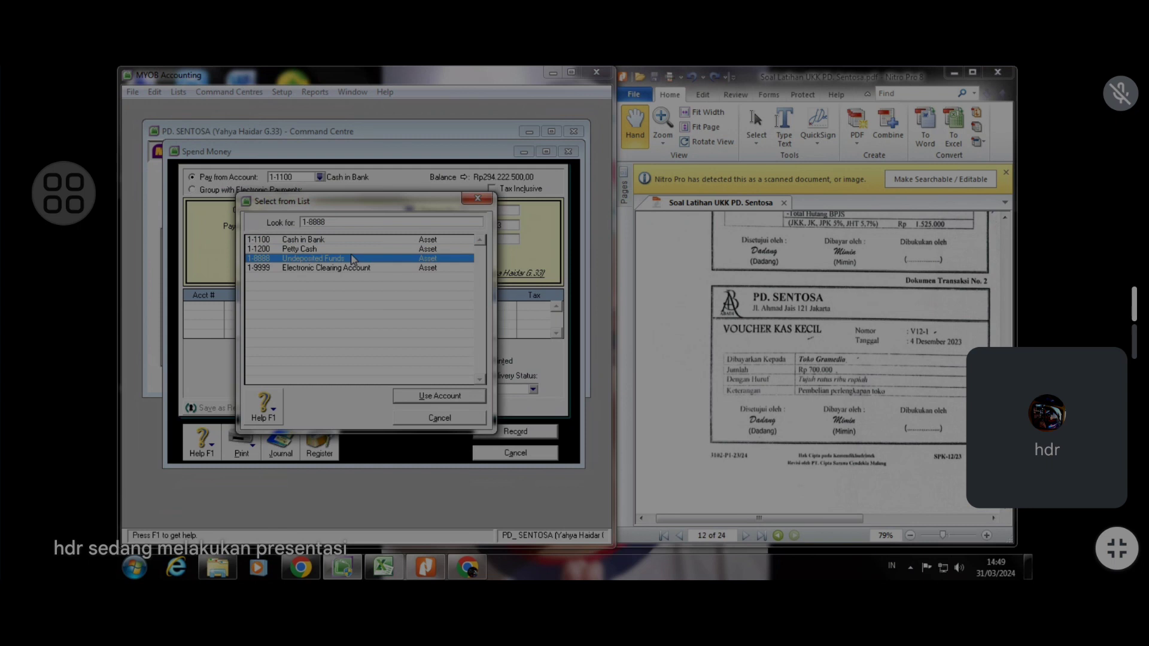
pyautogui.click(446, 397)
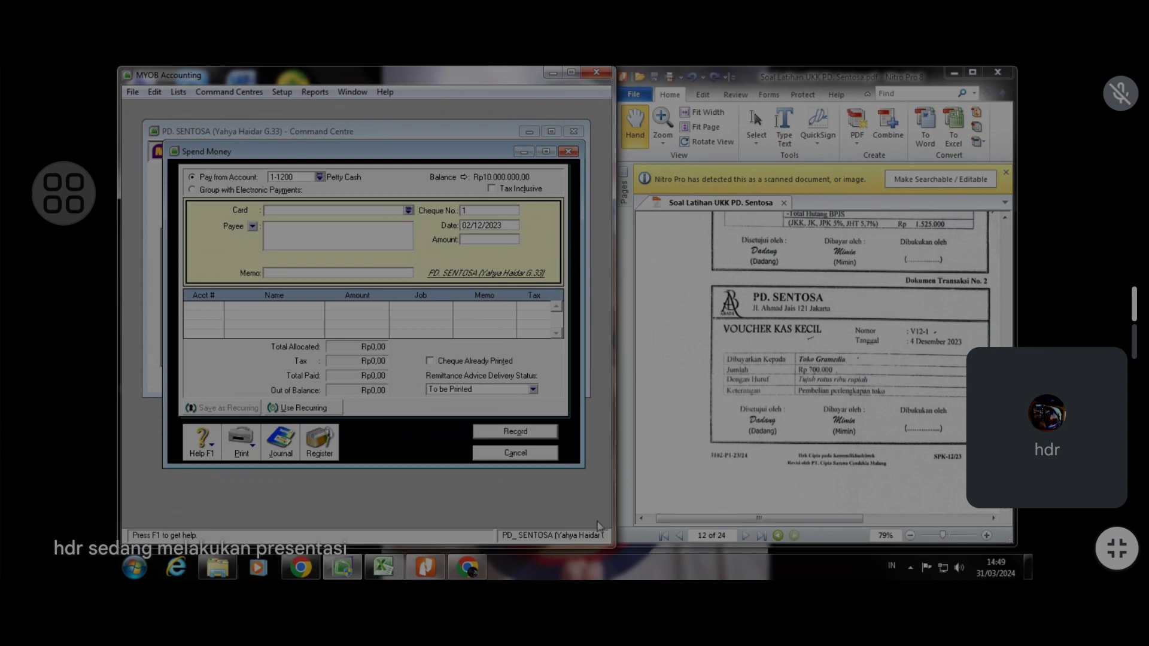
# Switch to the Excel journal and enter day 4 and document number V12-1 in row 10
pyautogui.click(386, 569)
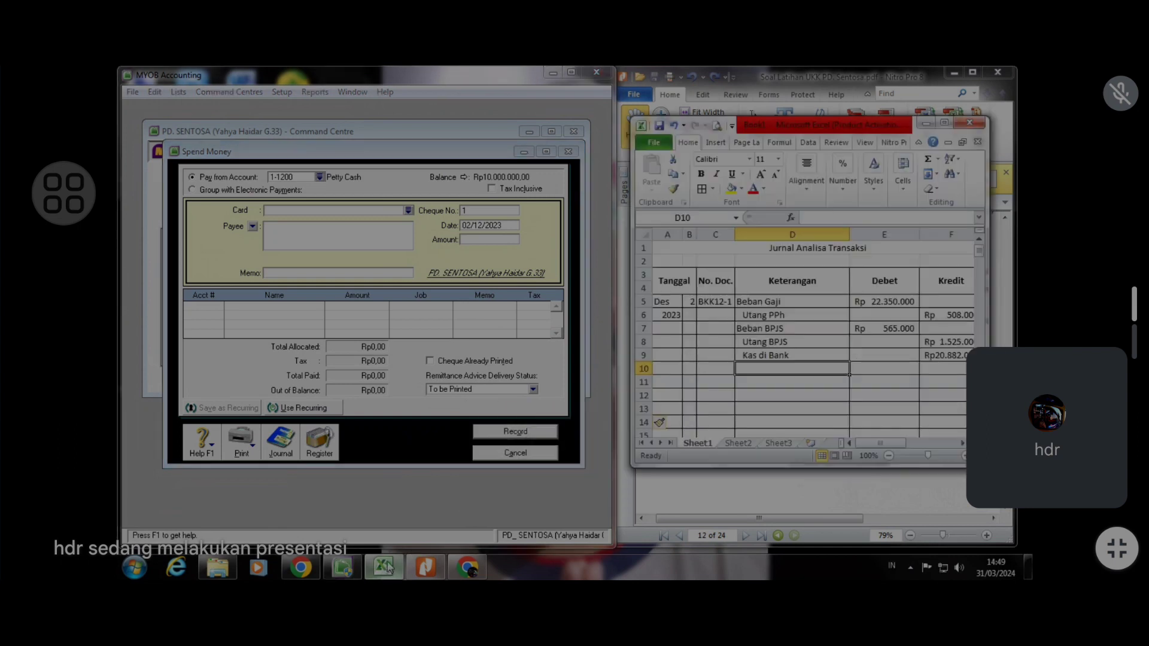
pyautogui.click(685, 370)
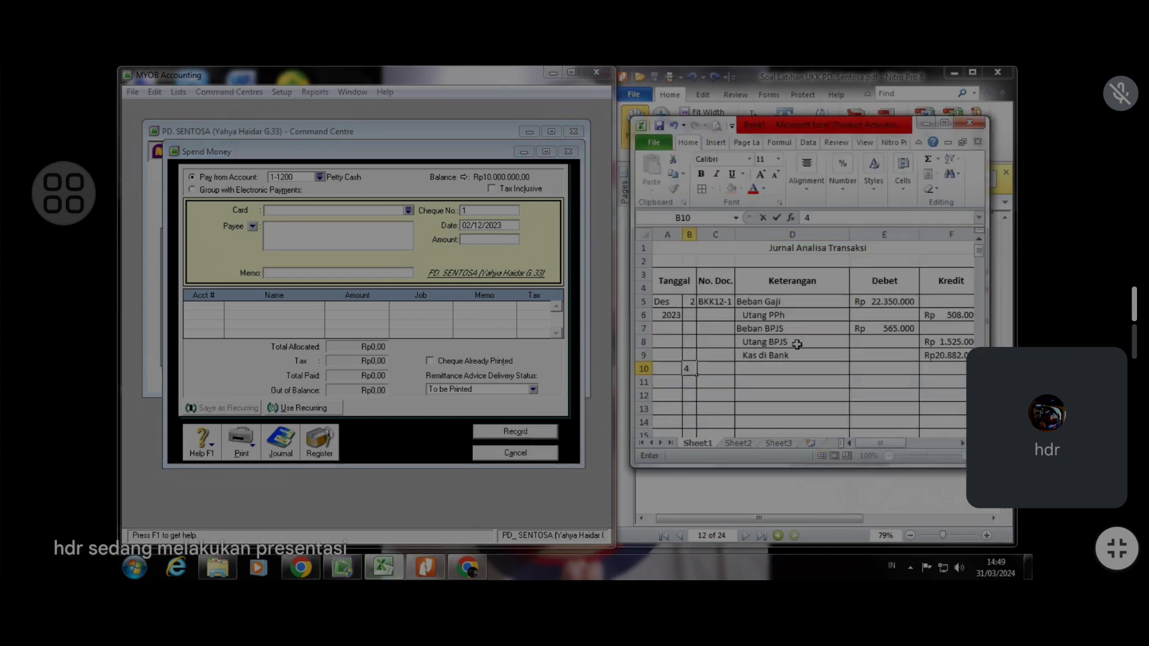
pyautogui.write('4')
pyautogui.click(709, 371)
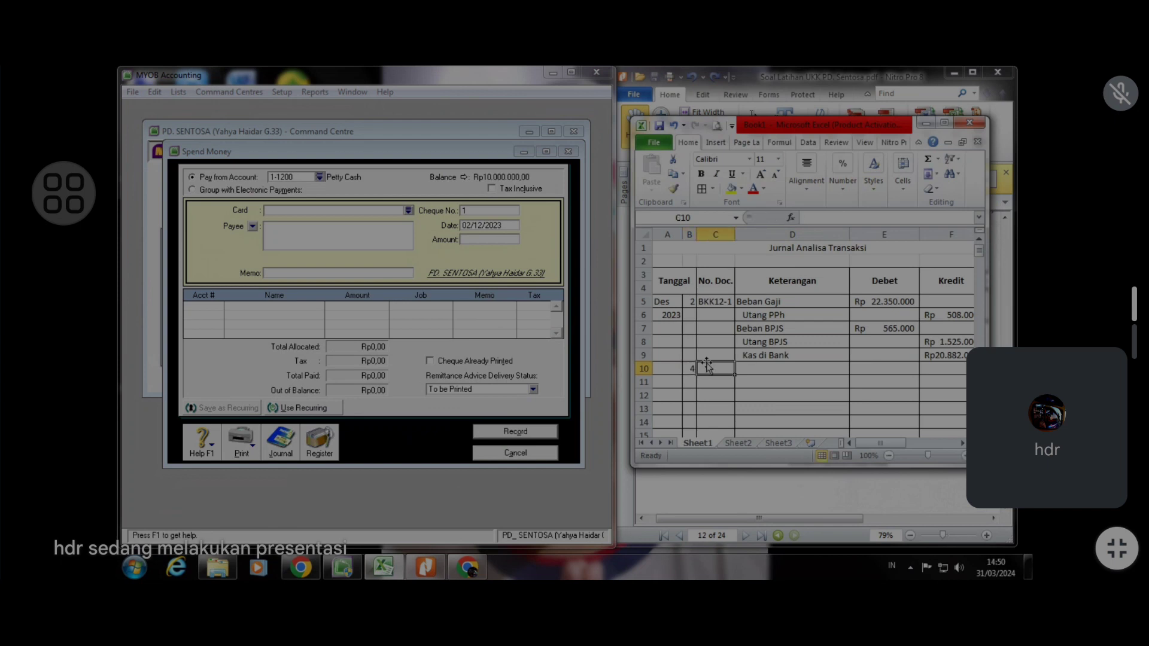
pyautogui.write('V12-1')
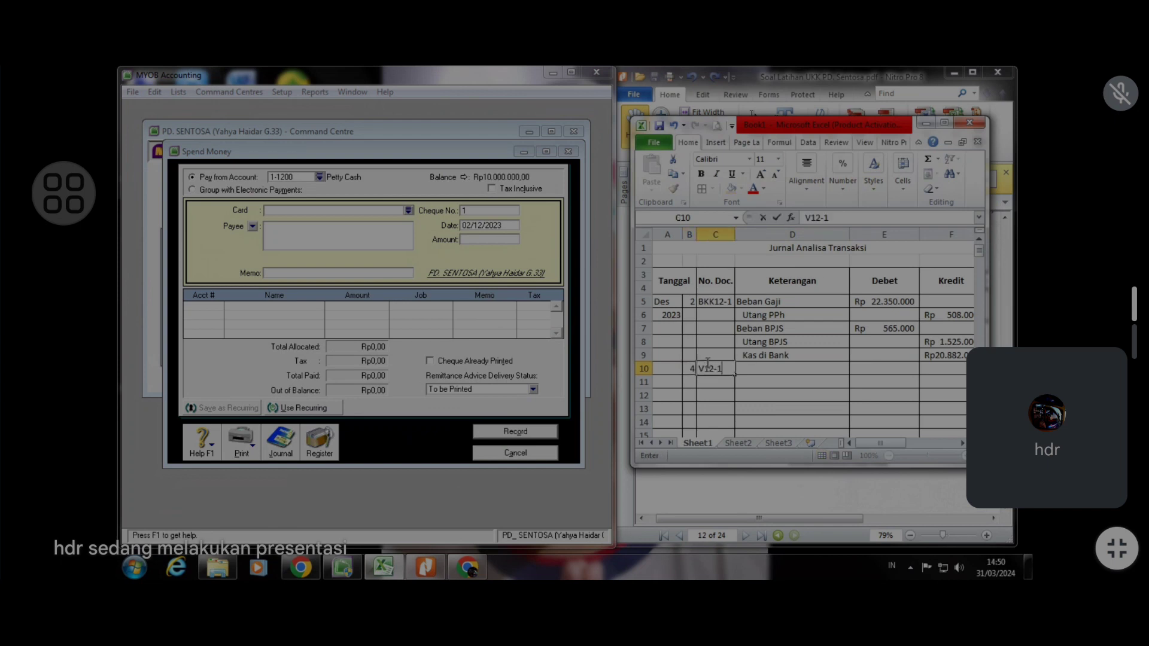
pyautogui.press('Tab')
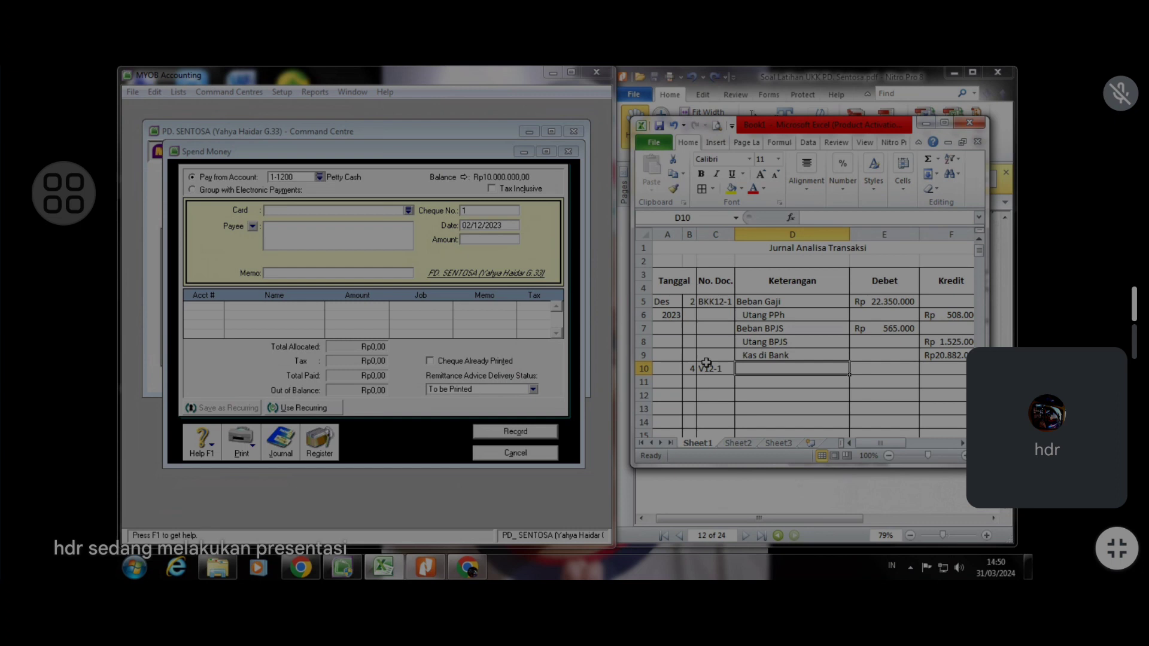
# Enter the descriptions Perlengkapan toko in D10 and Kas kecil in D11
pyautogui.write('Perleng')
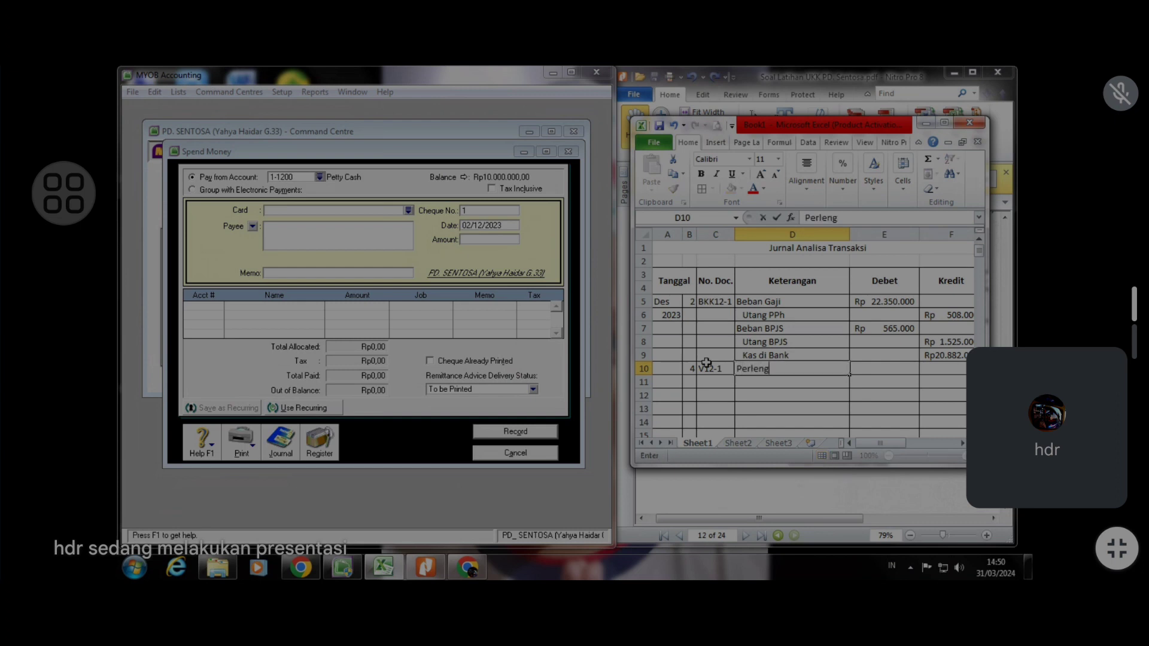
pyautogui.write('kapan toko')
pyautogui.press('Return')
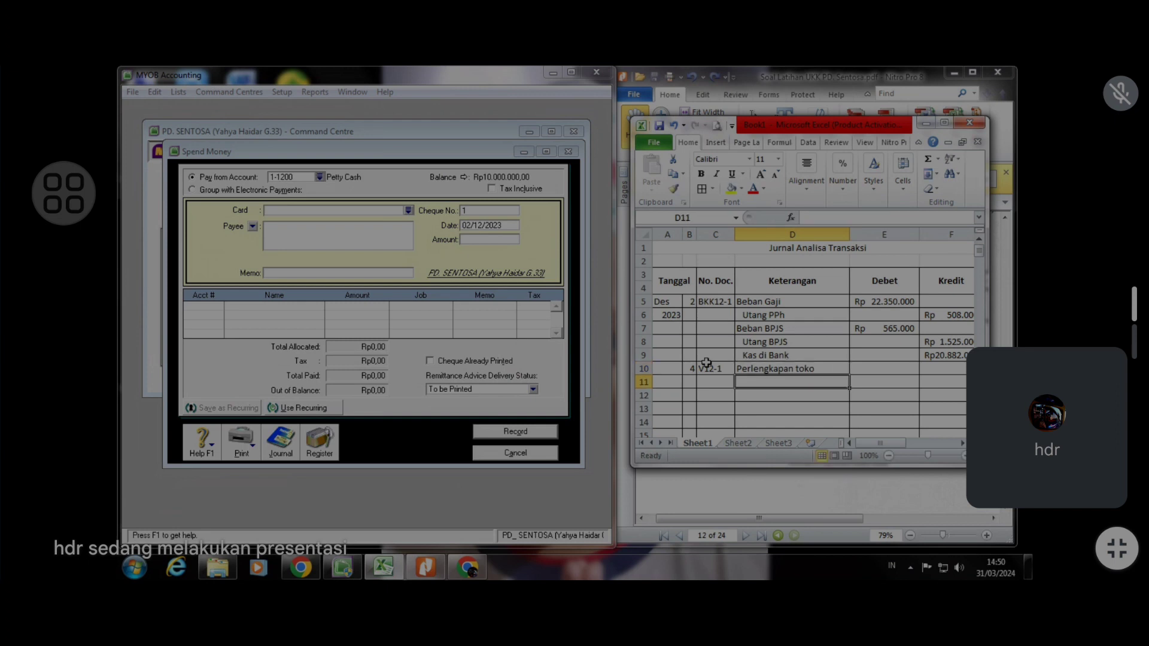
pyautogui.write('Kas k')
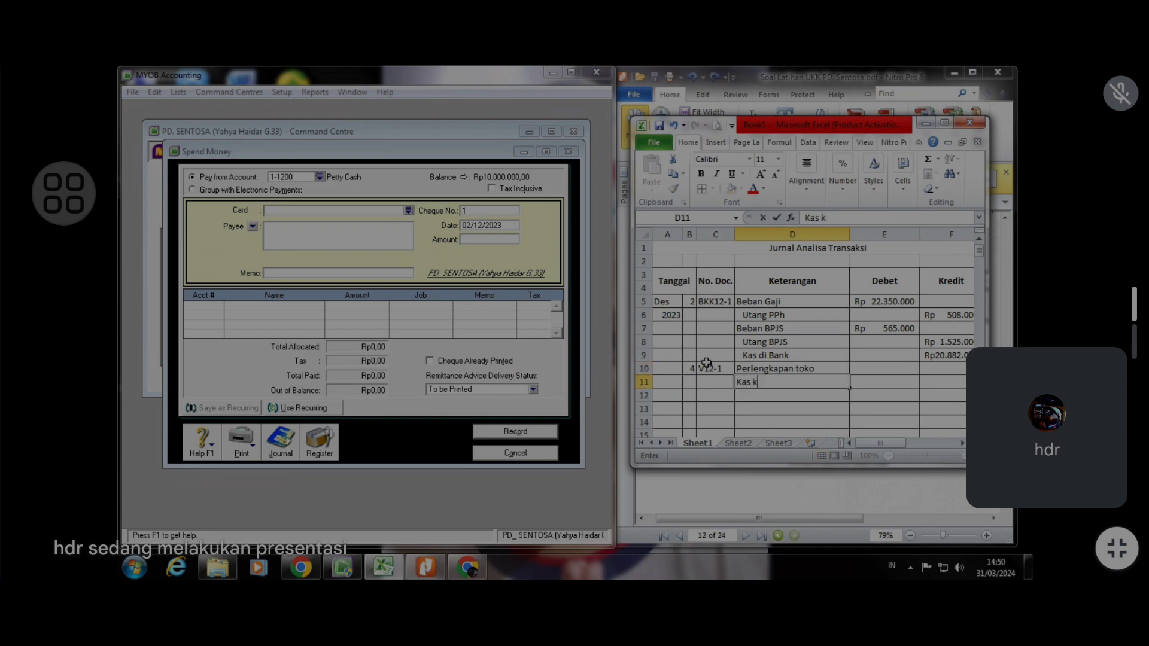
pyautogui.write('ecil kred')
pyautogui.press('BackSpace')
pyautogui.press('BackSpace')
pyautogui.press('BackSpace')
pyautogui.press('BackSpace')
pyautogui.press('BackSpace')
pyautogui.press('BackSpace')
pyautogui.press('Return')
# Widen the Excel window and indent the Kas kecil description in D11 as a credit account
pyautogui.click(752, 384)
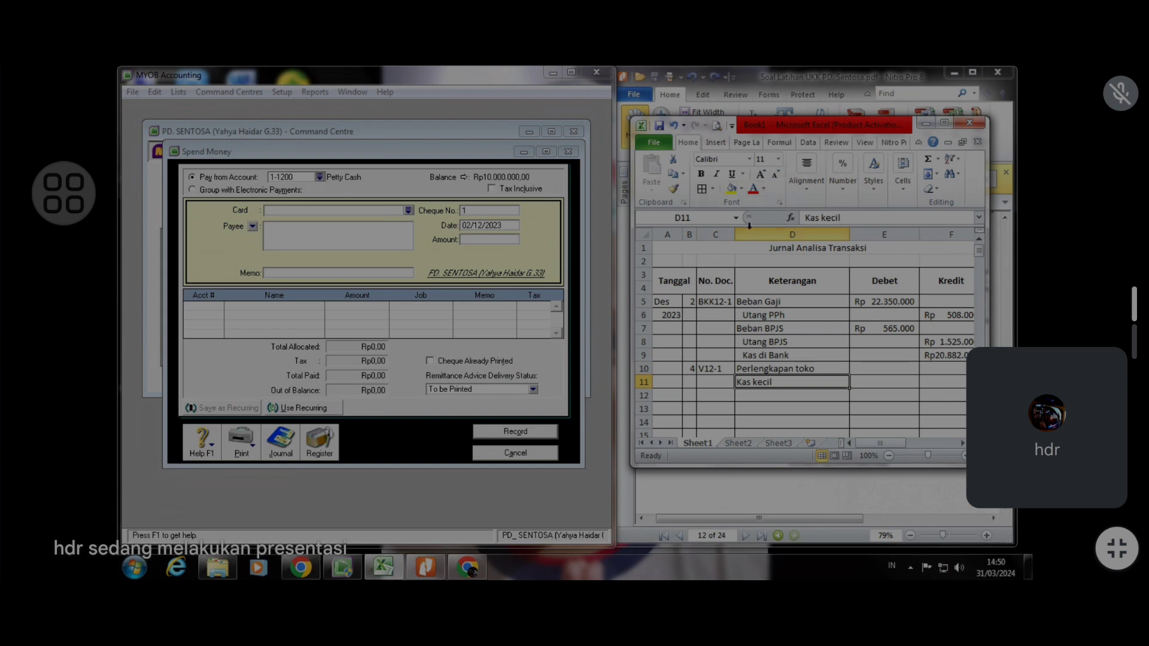
pyautogui.moveTo(986, 218); pyautogui.dragTo(1021, 219)
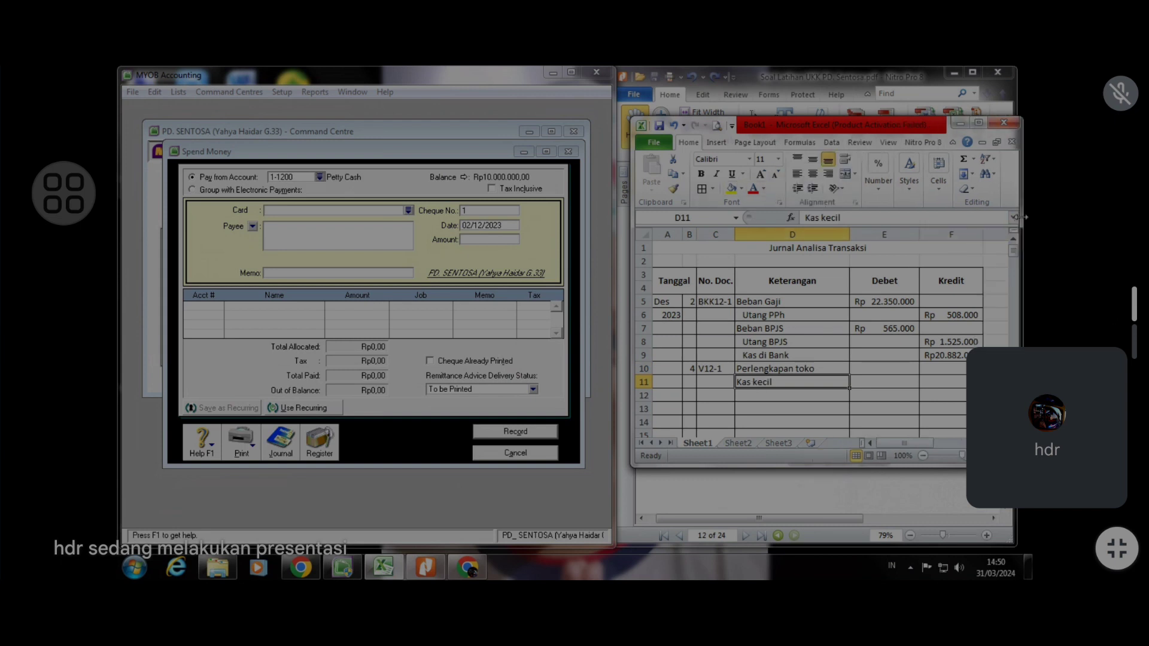
pyautogui.click(813, 188)
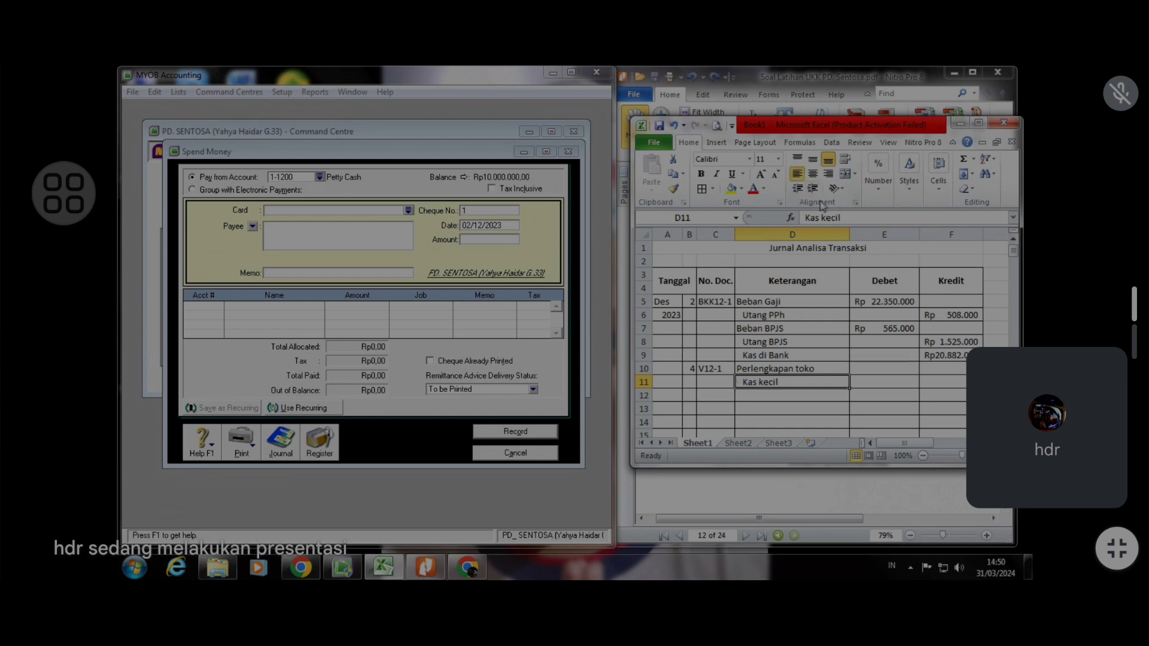
# Enter the debit 700000 in E10 and link the Kas kecil credit in F11 to it with =E10
pyautogui.click(883, 368)
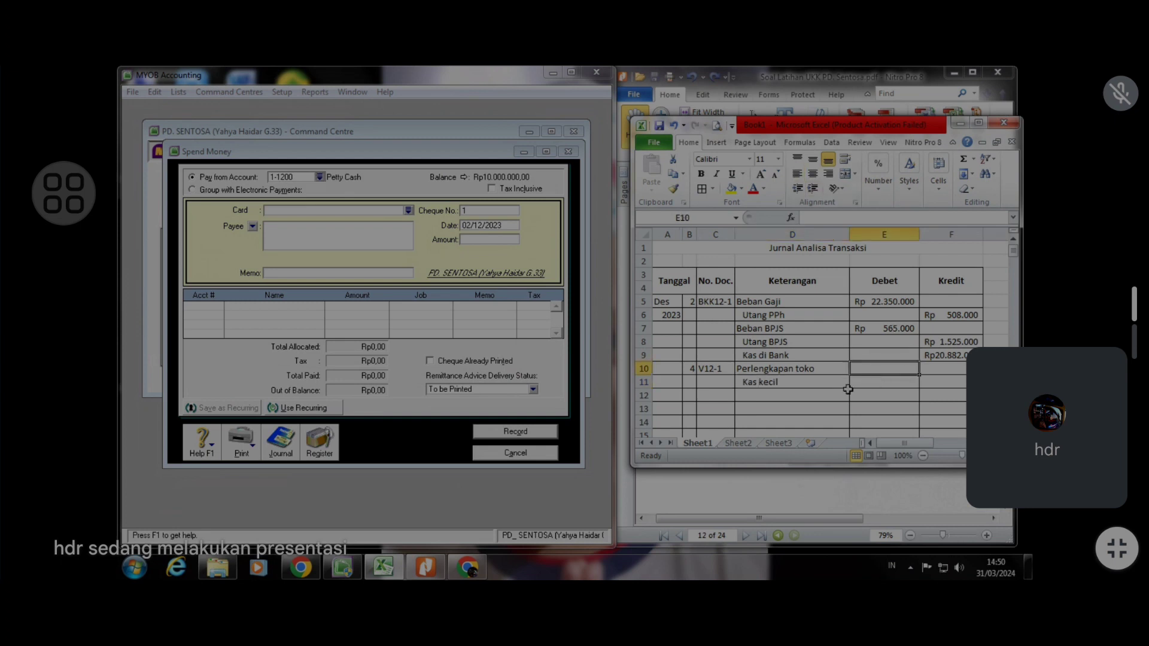
pyautogui.write('700000')
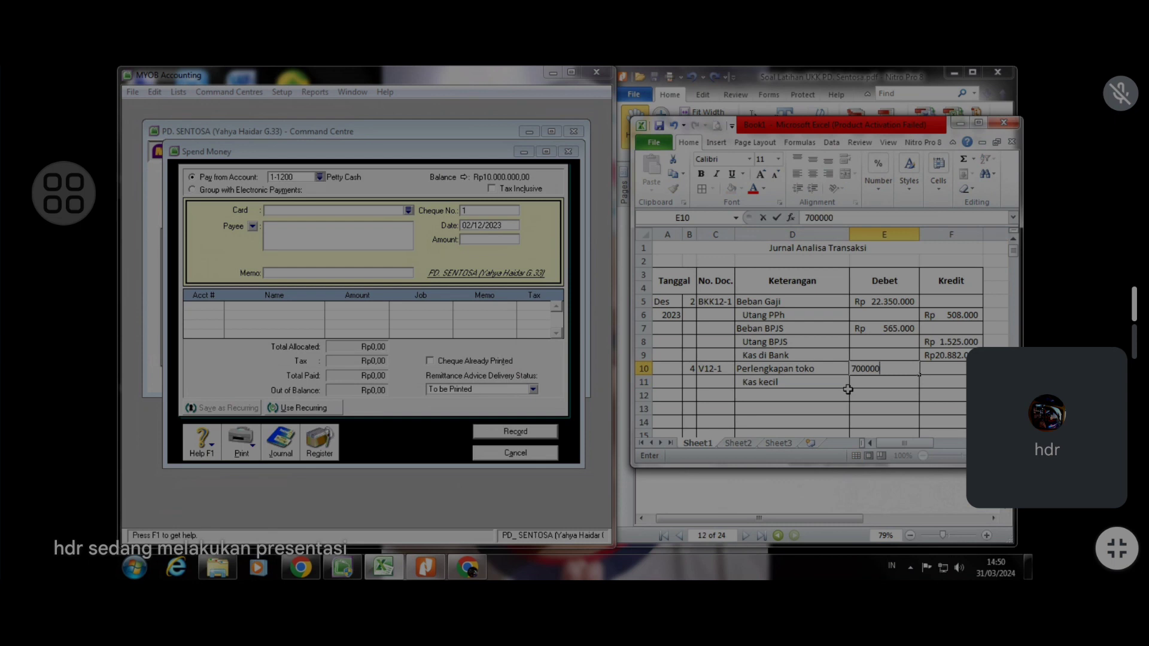
pyautogui.press('Return')
pyautogui.press('Right')
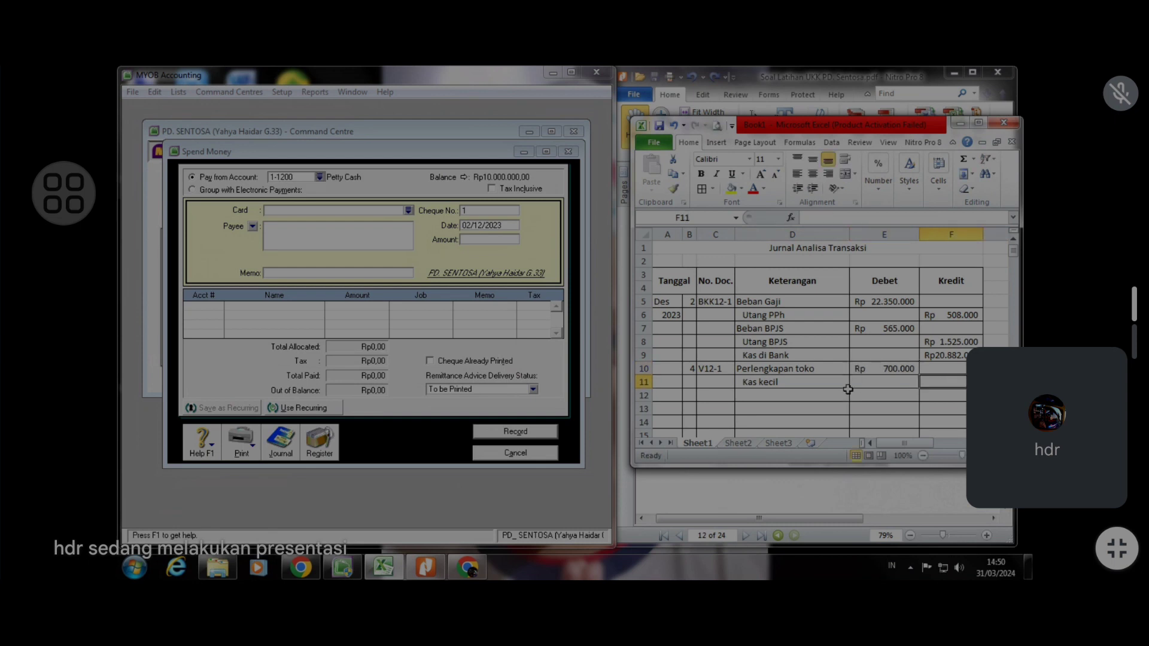
pyautogui.write('=')
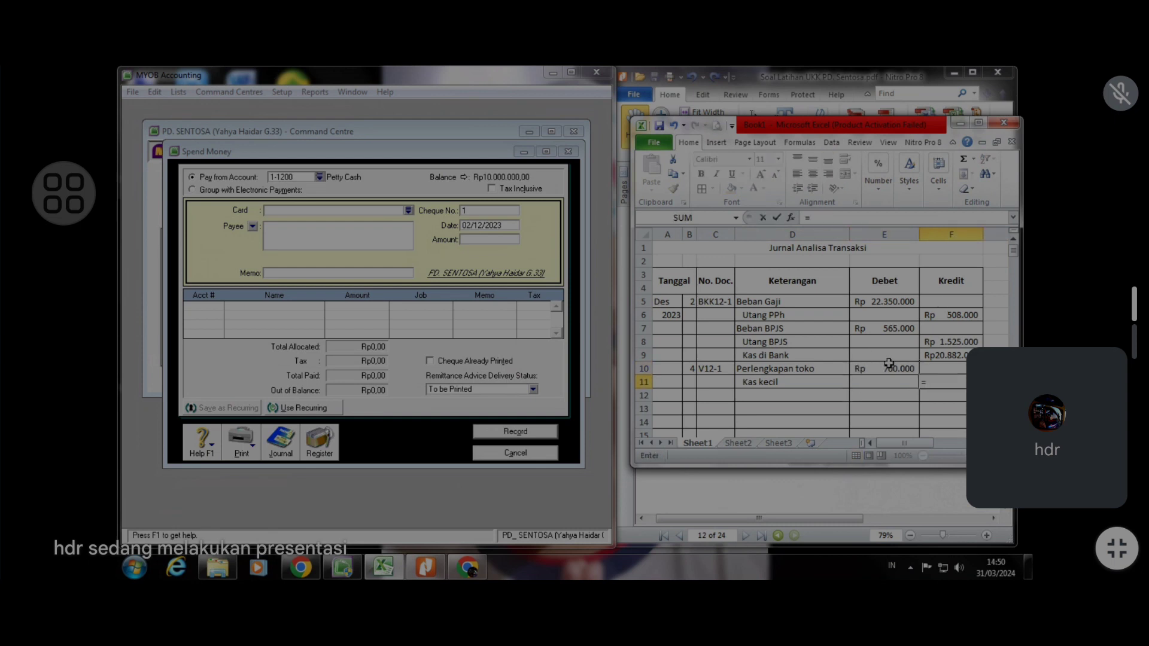
pyautogui.click(889, 367)
pyautogui.press('Return')
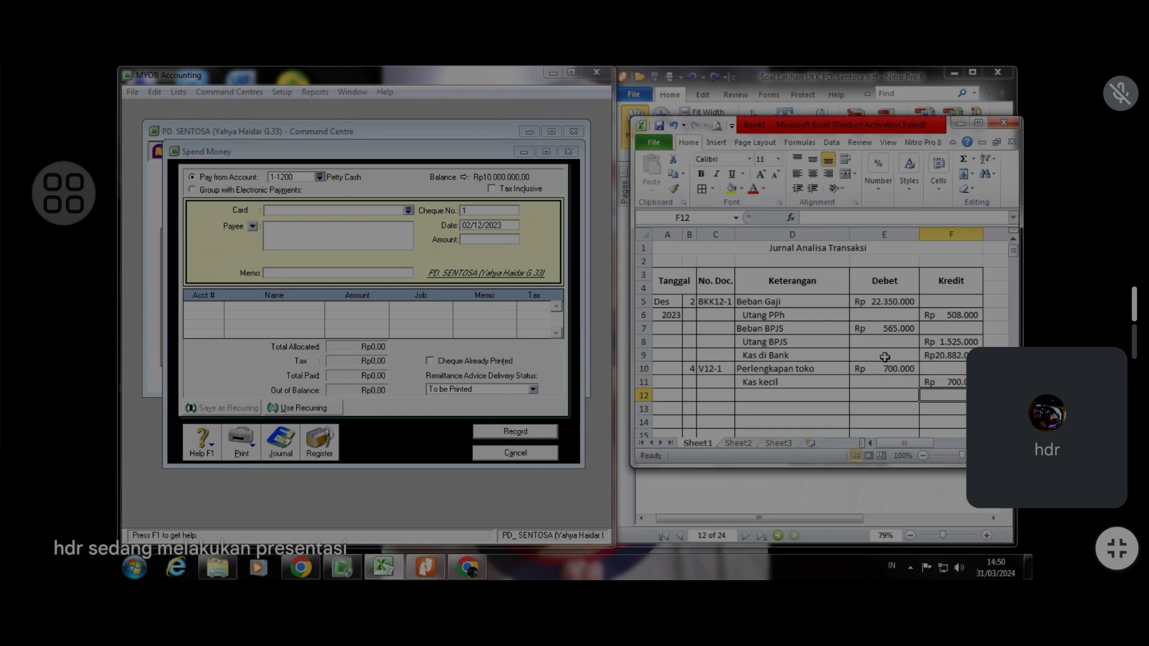
# Switch back to MYOB and create a supplier card named Toko Gramedia with card ID 2 from the Spend Money card list
pyautogui.click(385, 572)
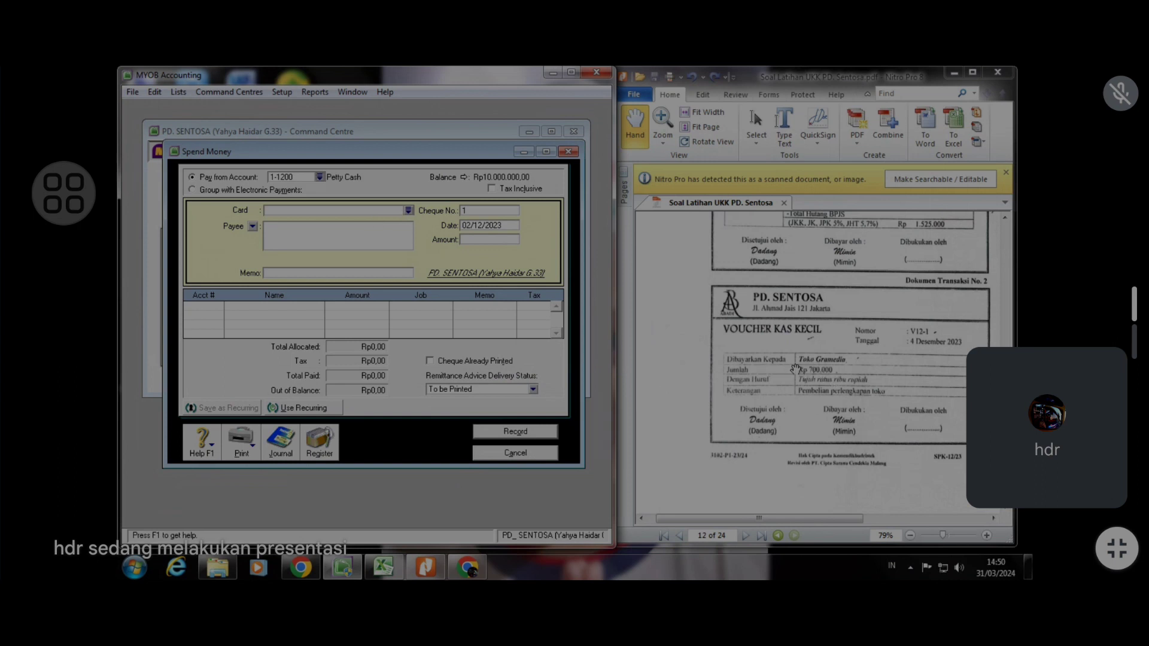
pyautogui.click(408, 211)
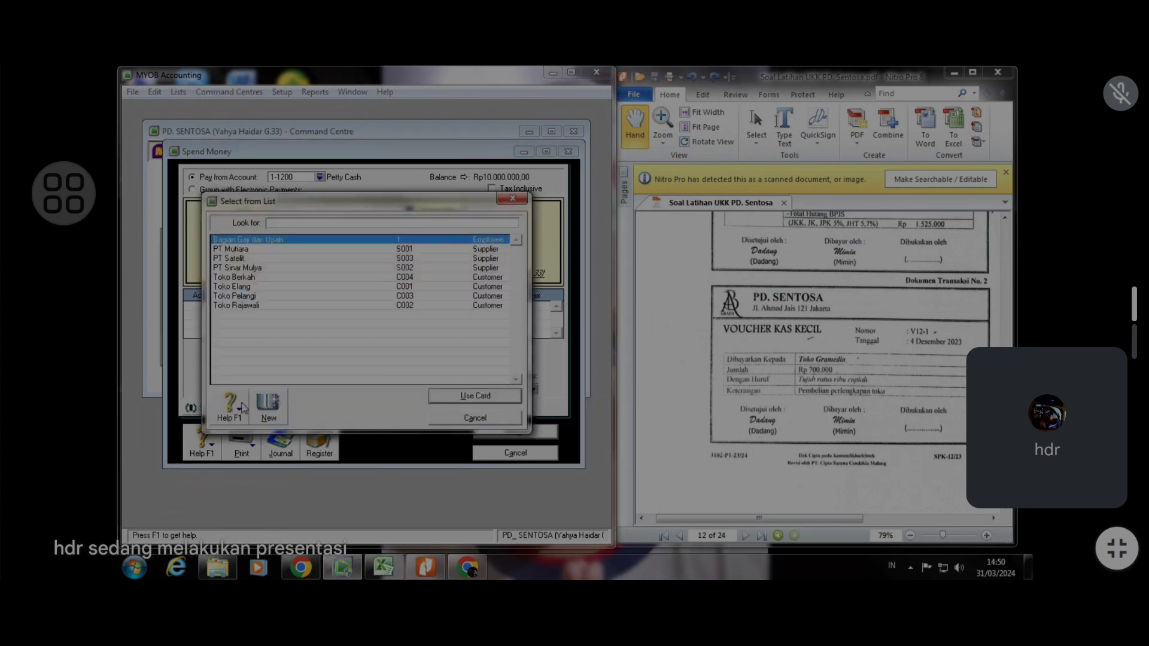
pyautogui.click(264, 410)
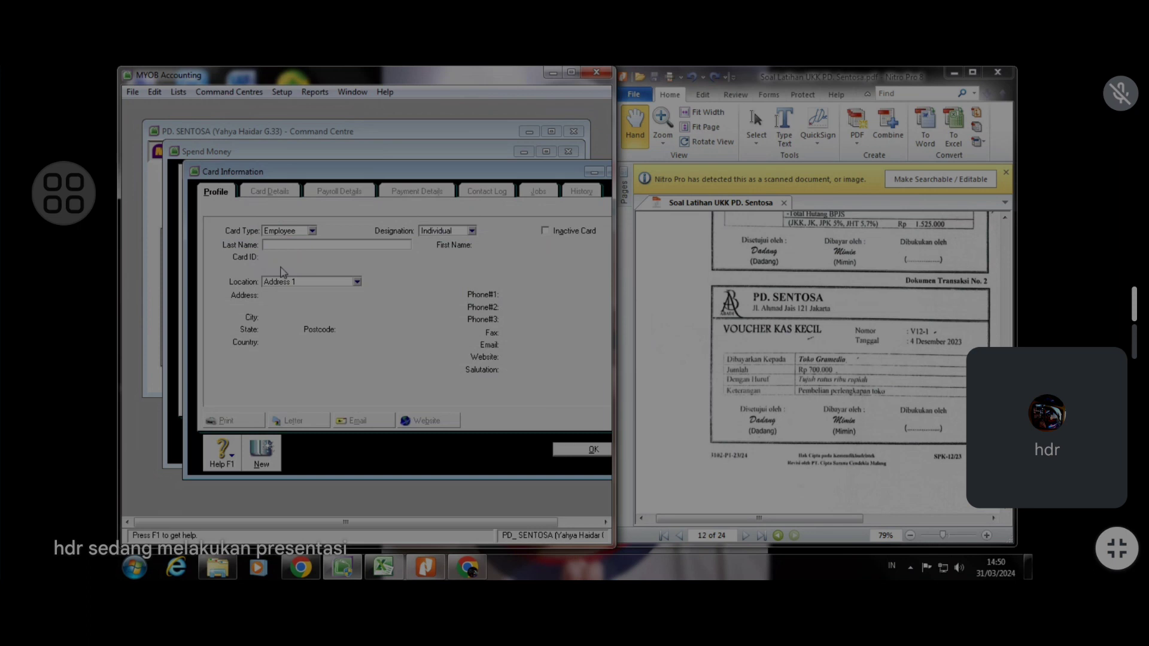
pyautogui.write('Toko Gramedia')
pyautogui.click(312, 231)
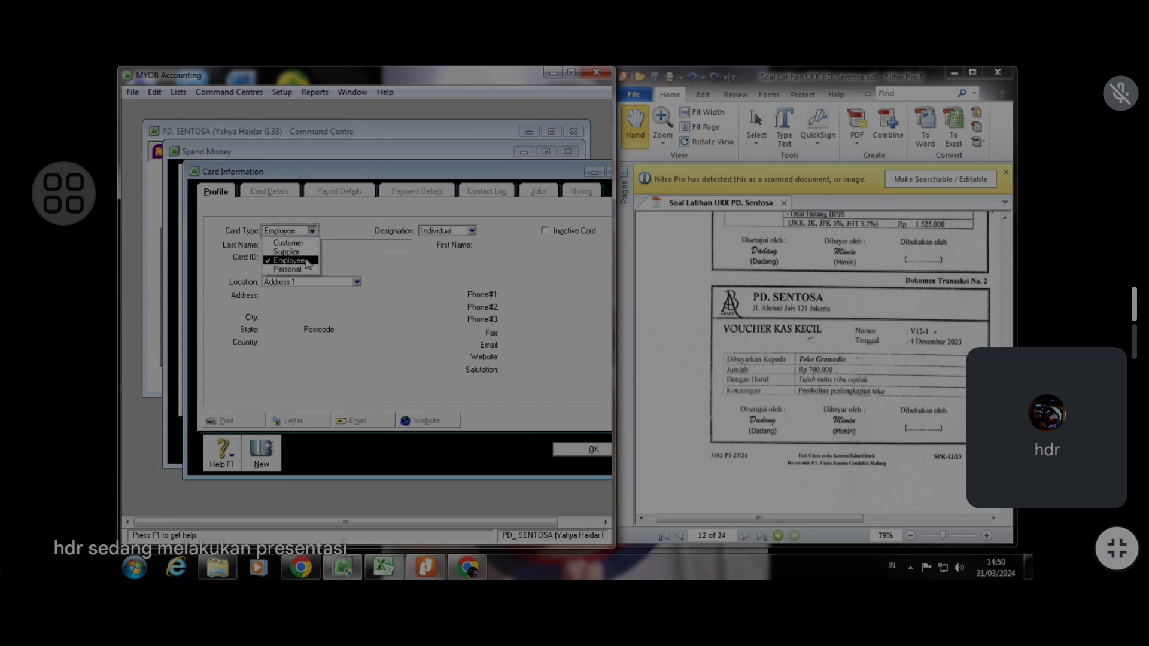
pyautogui.click(299, 251)
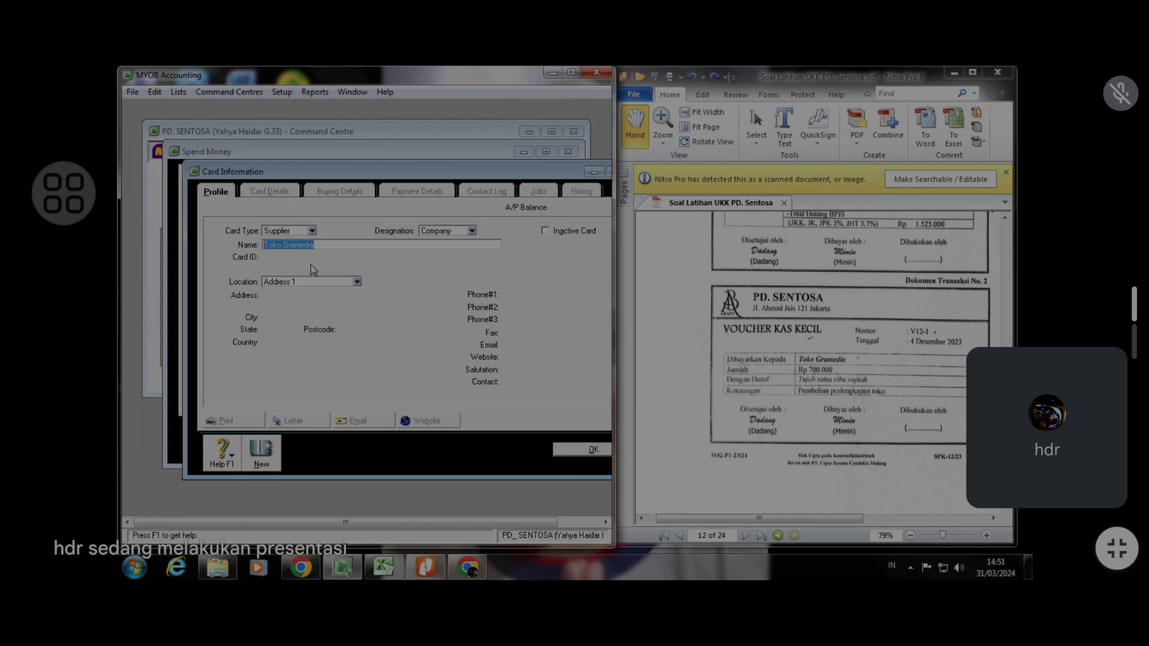
pyautogui.press('Tab')
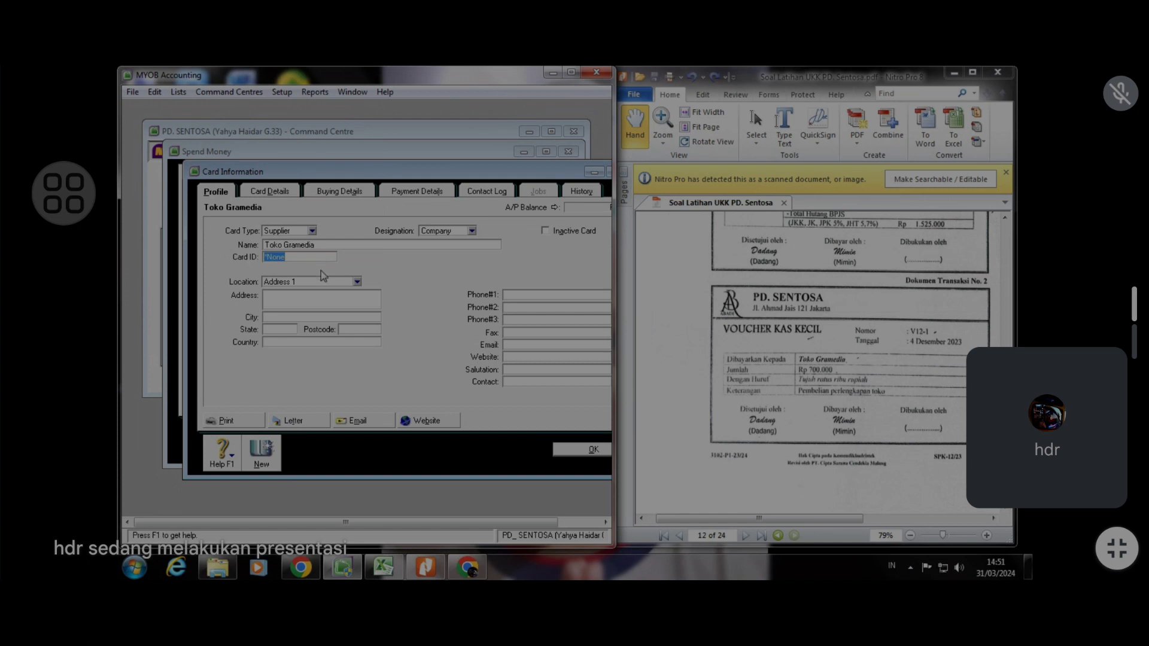
pyautogui.write('2')
pyautogui.click(578, 450)
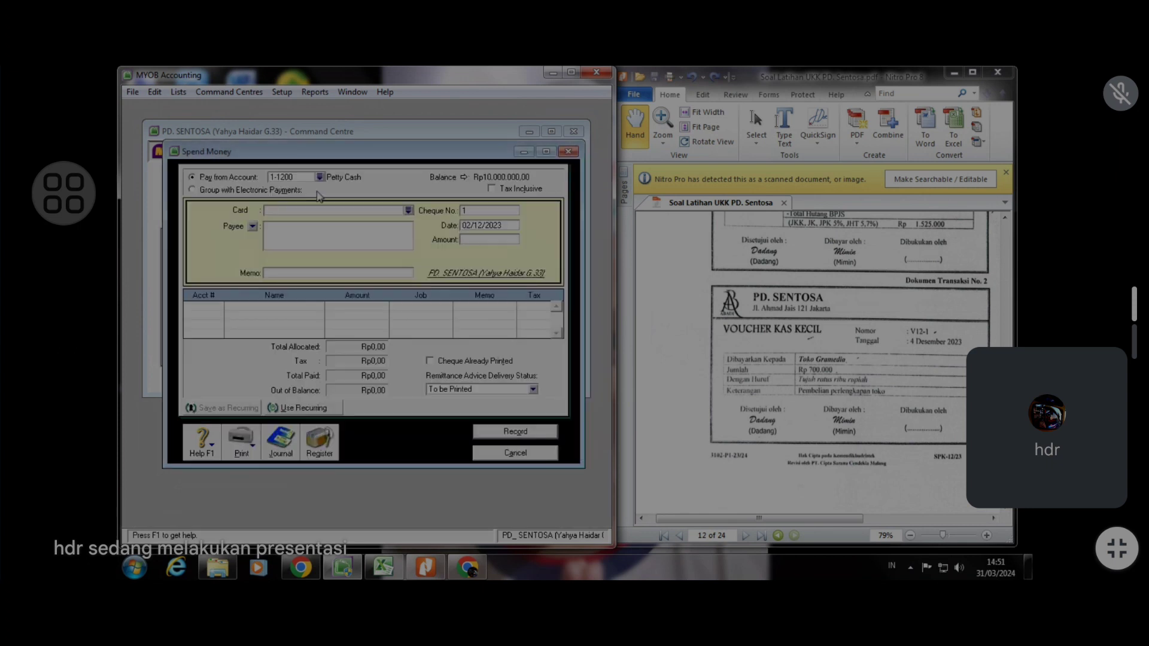
# Choose the Toko Gramedia card for the payment and set the memo to Pembelian perlengkapan toko
pyautogui.click(409, 210)
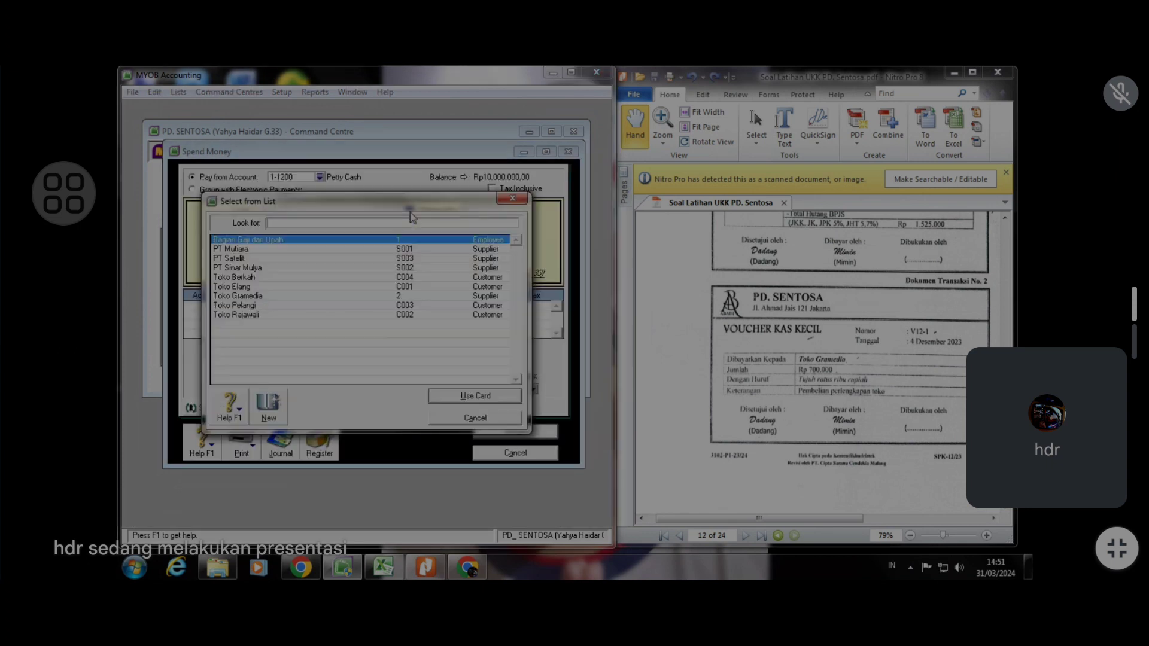
pyautogui.click(278, 296)
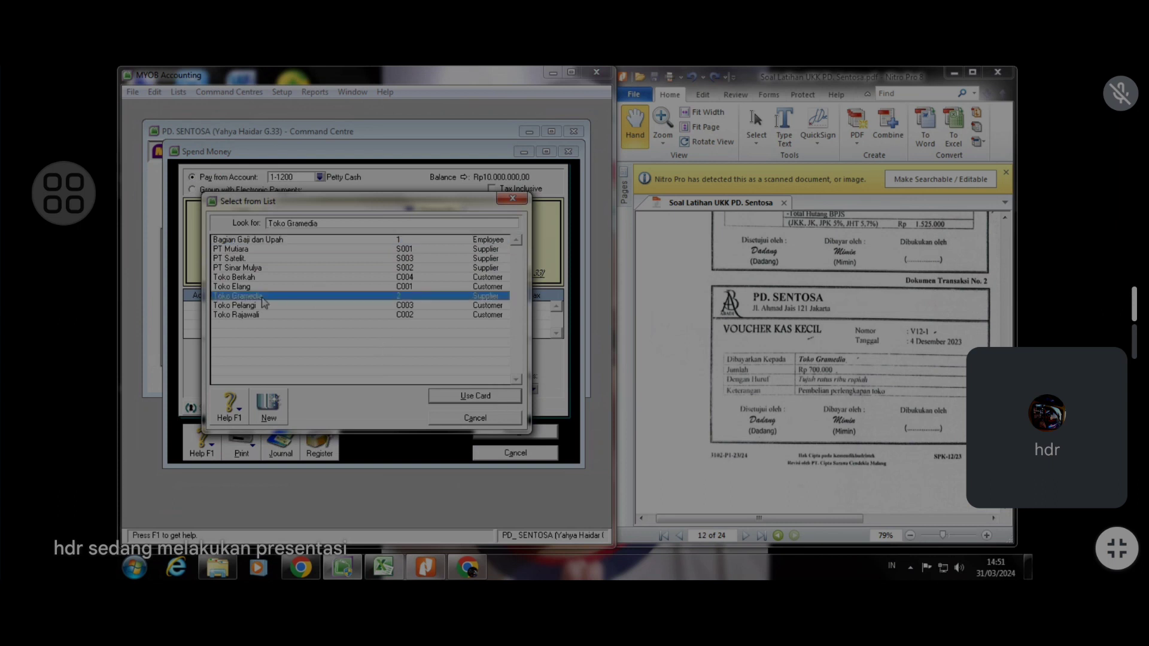
pyautogui.click(474, 396)
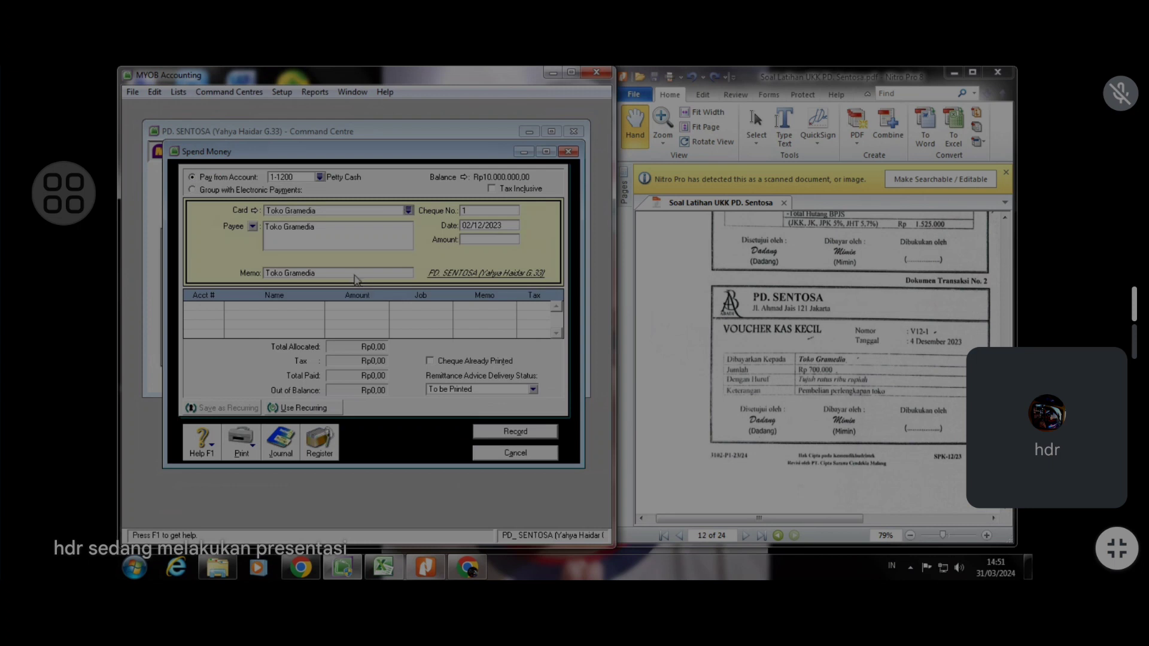
pyautogui.click(357, 274)
pyautogui.write('Pembelian perlengkapan toko')
# Set the payment's cheque number to V12-1, the date to 04/12/2023 and the amount to 700000
pyautogui.click(472, 212)
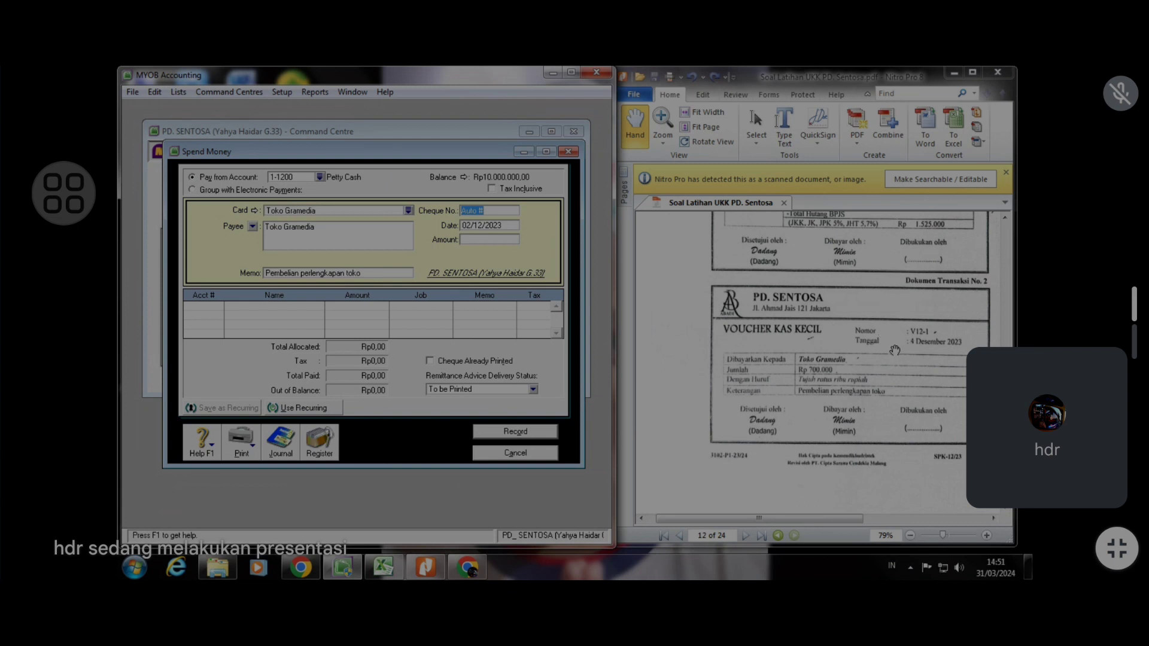
pyautogui.write('V12-1')
pyautogui.click(470, 225)
pyautogui.press('Tab')
pyautogui.write('700000')
pyautogui.press('Tab')
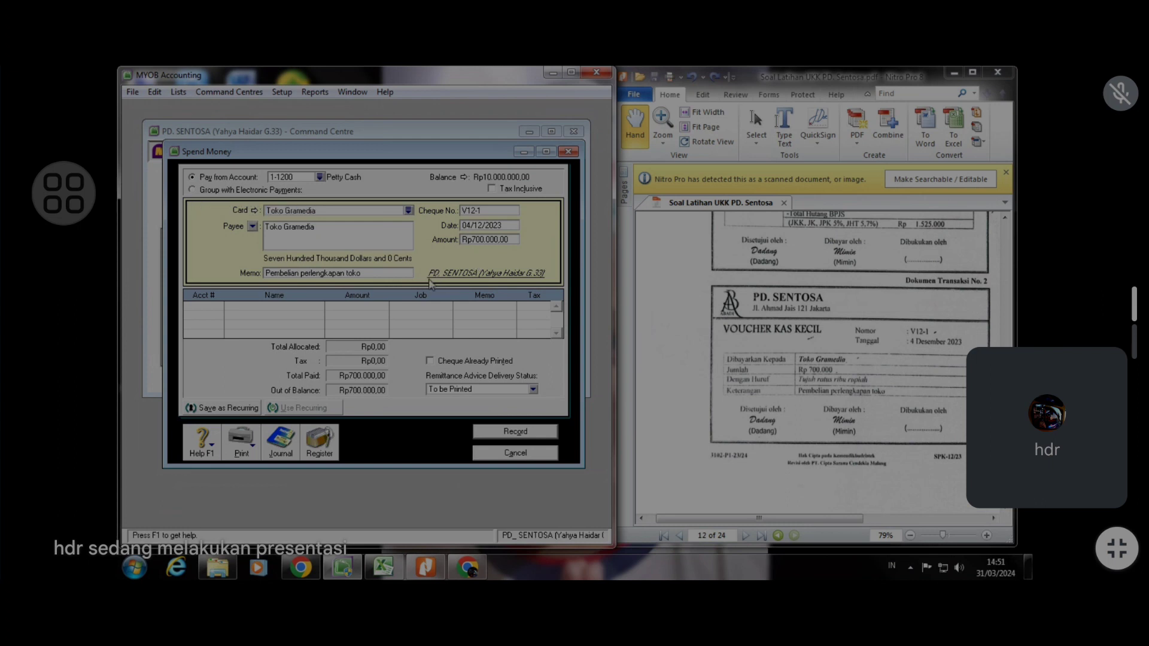
# Allocate the payment to account 1-1600 Store Supplies
pyautogui.press('Tab')
pyautogui.press('Tab')
pyautogui.click(219, 306)
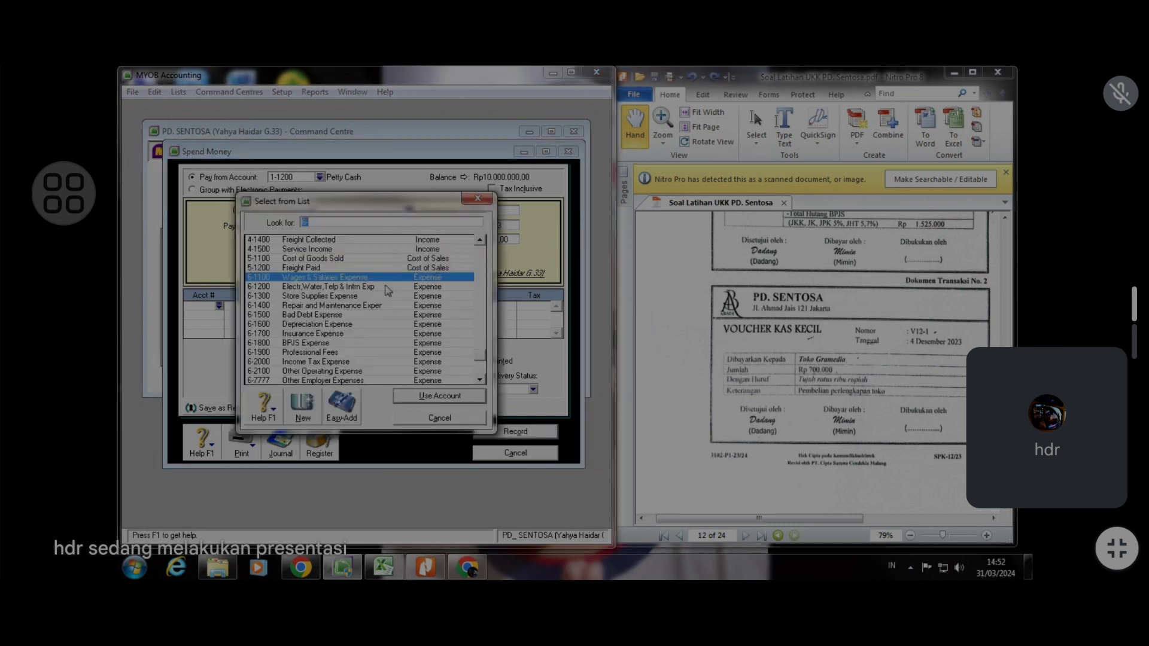
pyautogui.moveTo(484, 358); pyautogui.dragTo(490, 256)
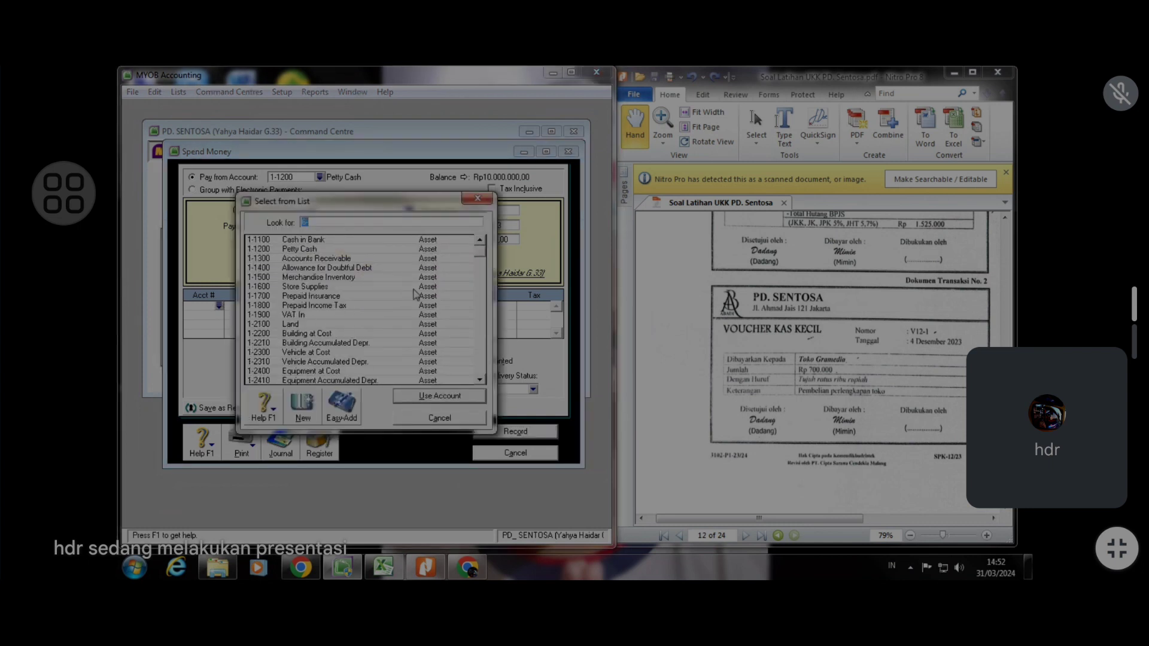
pyautogui.click(307, 288)
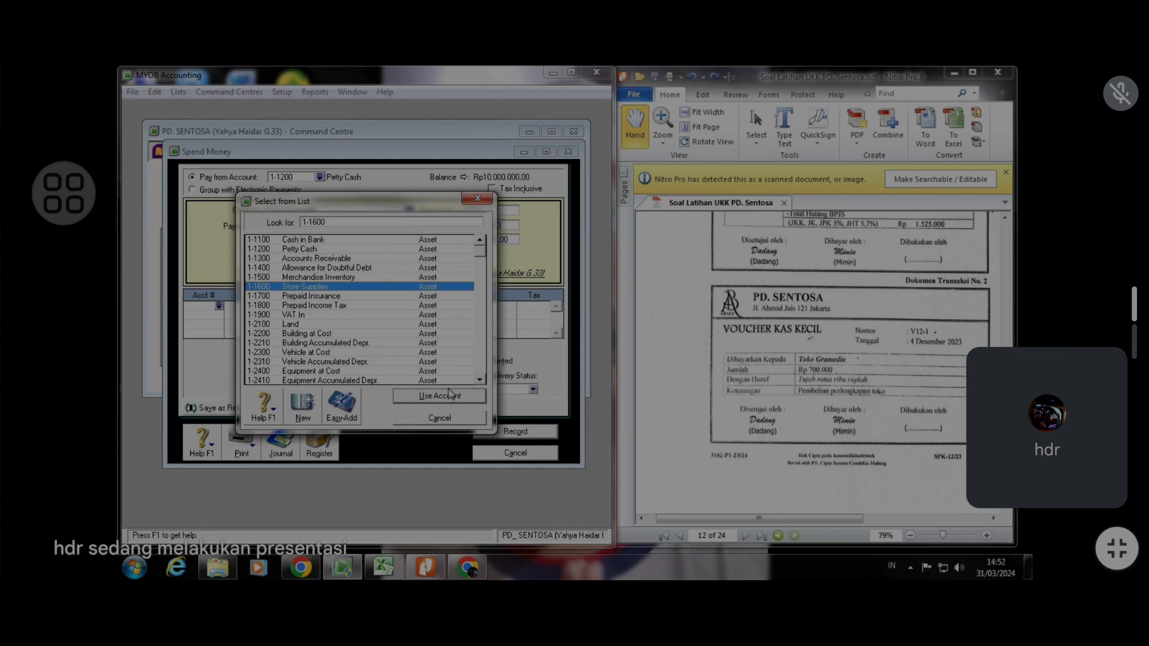
pyautogui.click(450, 395)
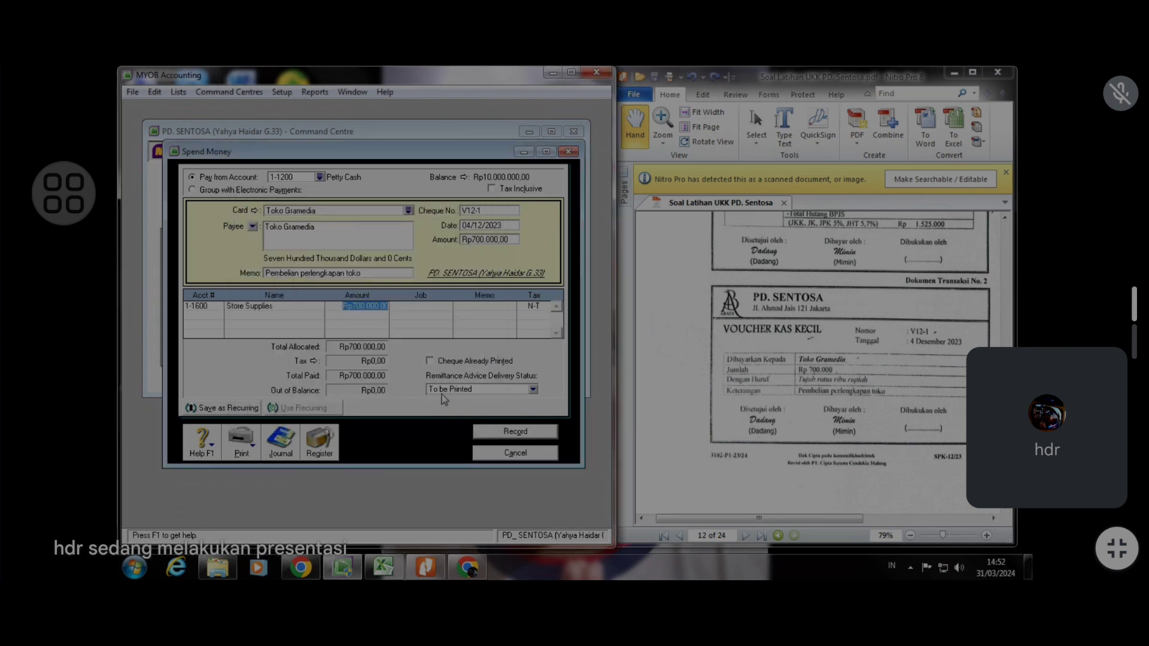
# Review the recap of the Spend Money transaction, record it and close the Spend Money window
pyautogui.press('Tab')
pyautogui.hotkey('ctrl', 'r')
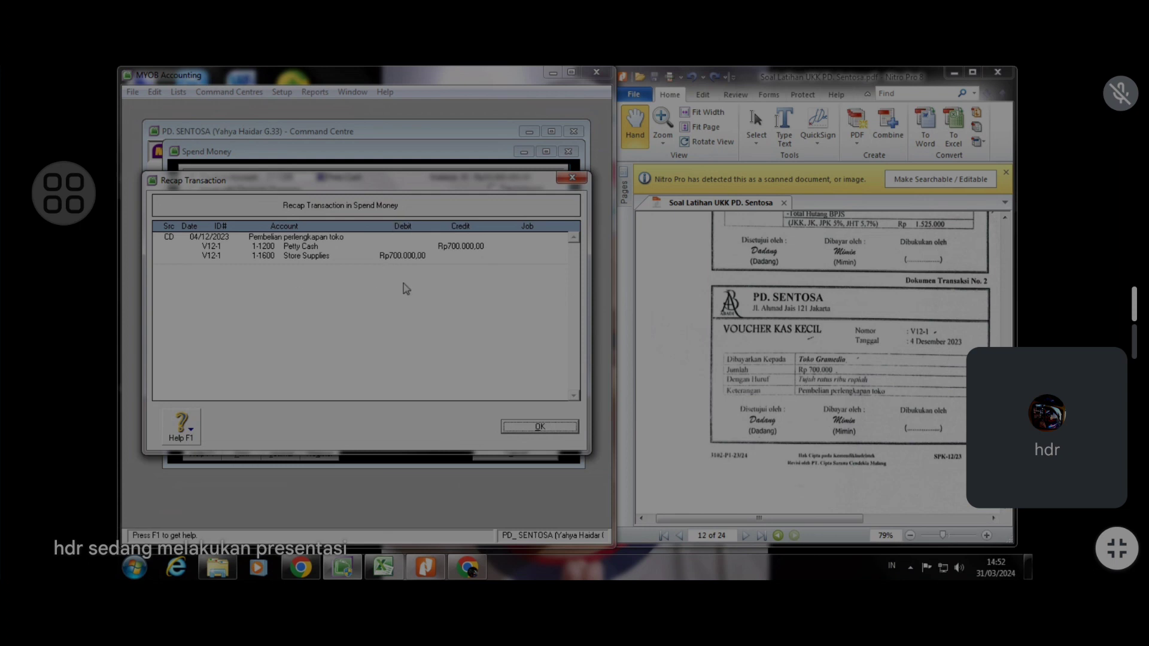
pyautogui.click(548, 428)
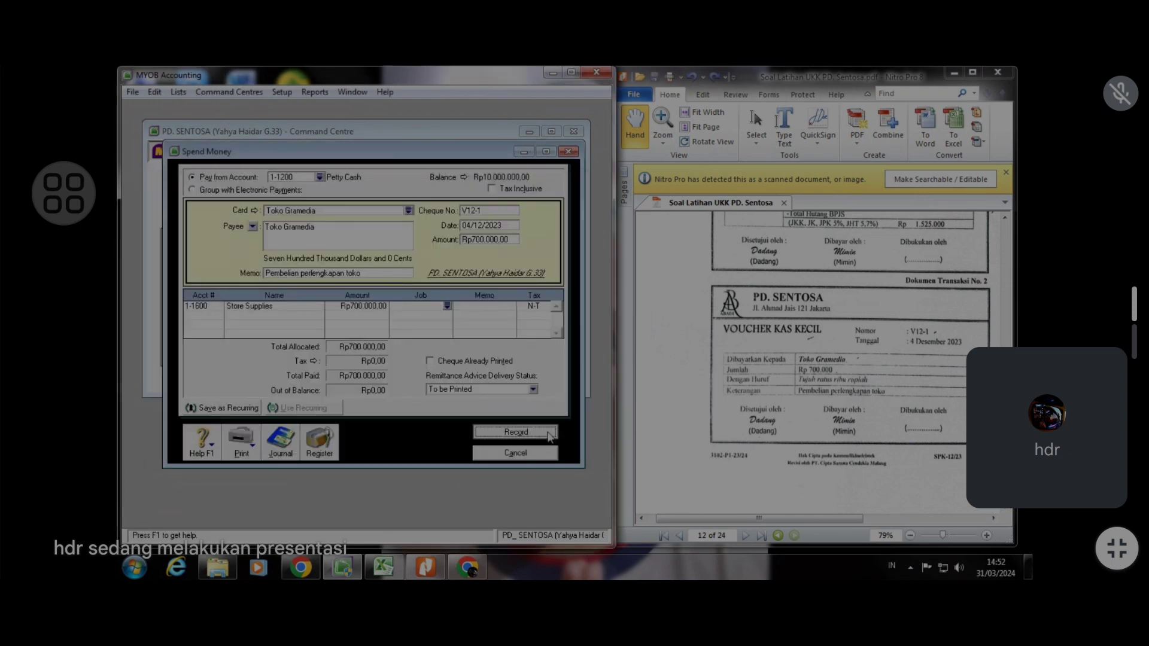
pyautogui.click(548, 433)
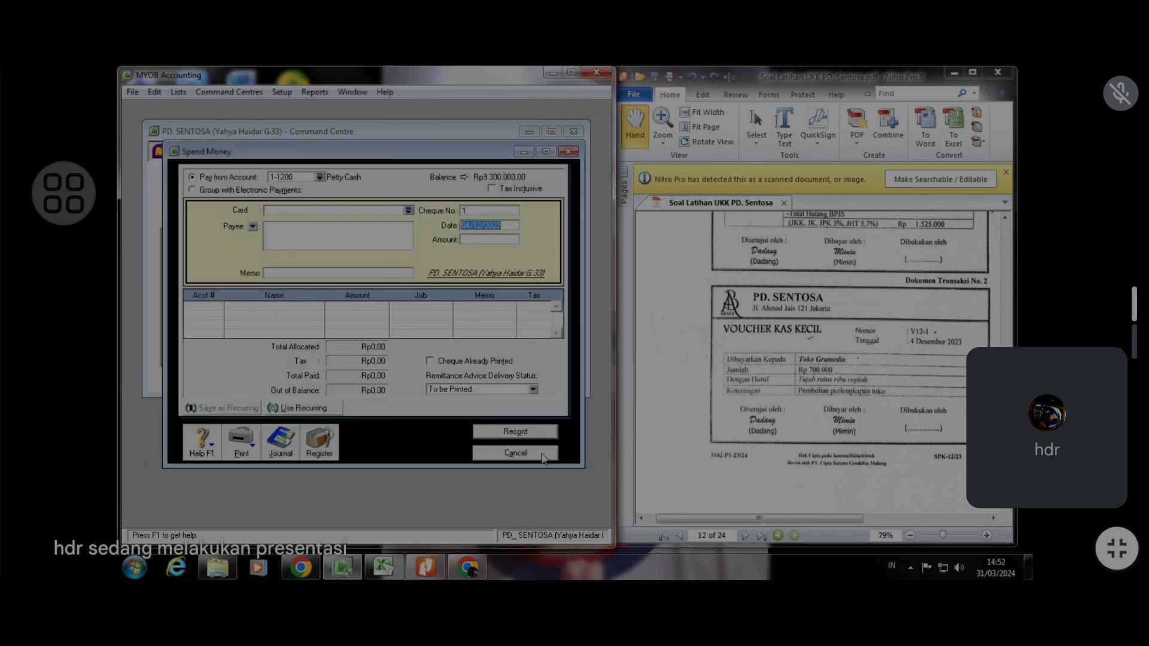
pyautogui.click(542, 455)
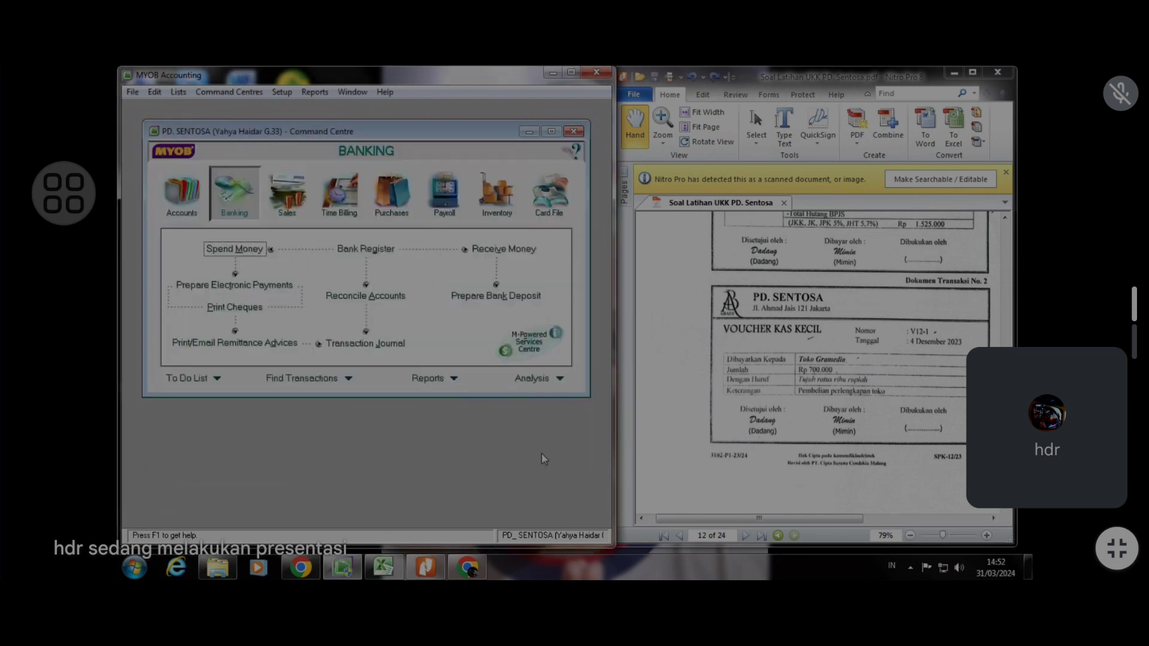
# Consult transaction document No. 3 in the Nitro Pro document and open a new purchase entry in MYOB
pyautogui.click(740, 353)
pyautogui.scroll(-5, 740, 353)
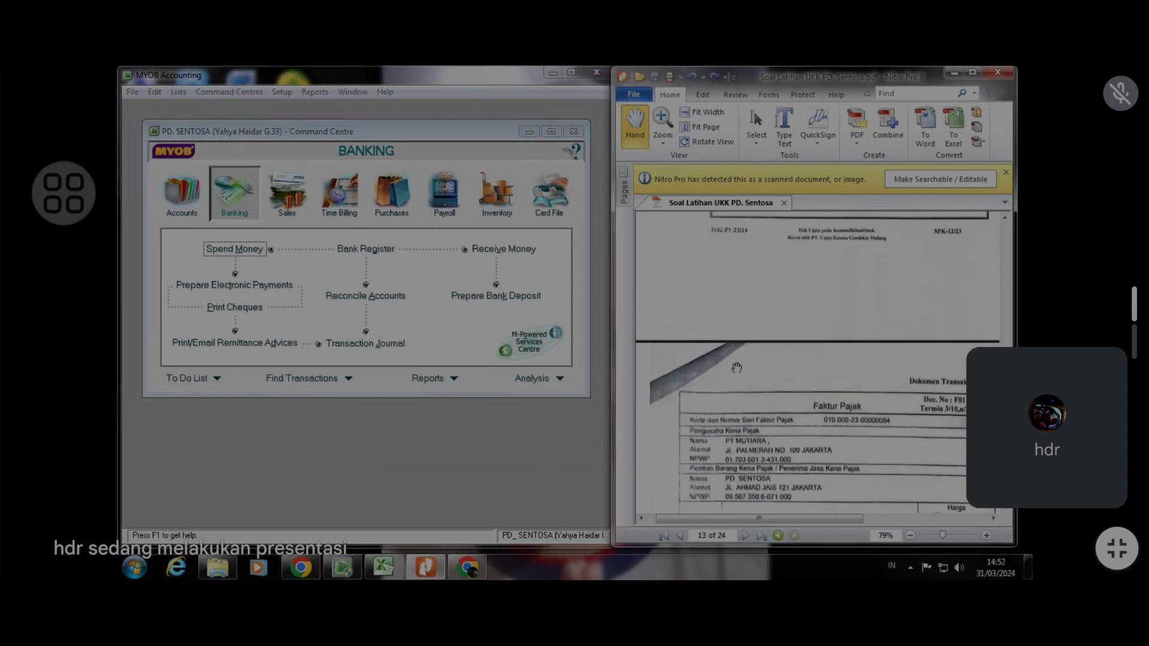
pyautogui.scroll(-3, 735, 369)
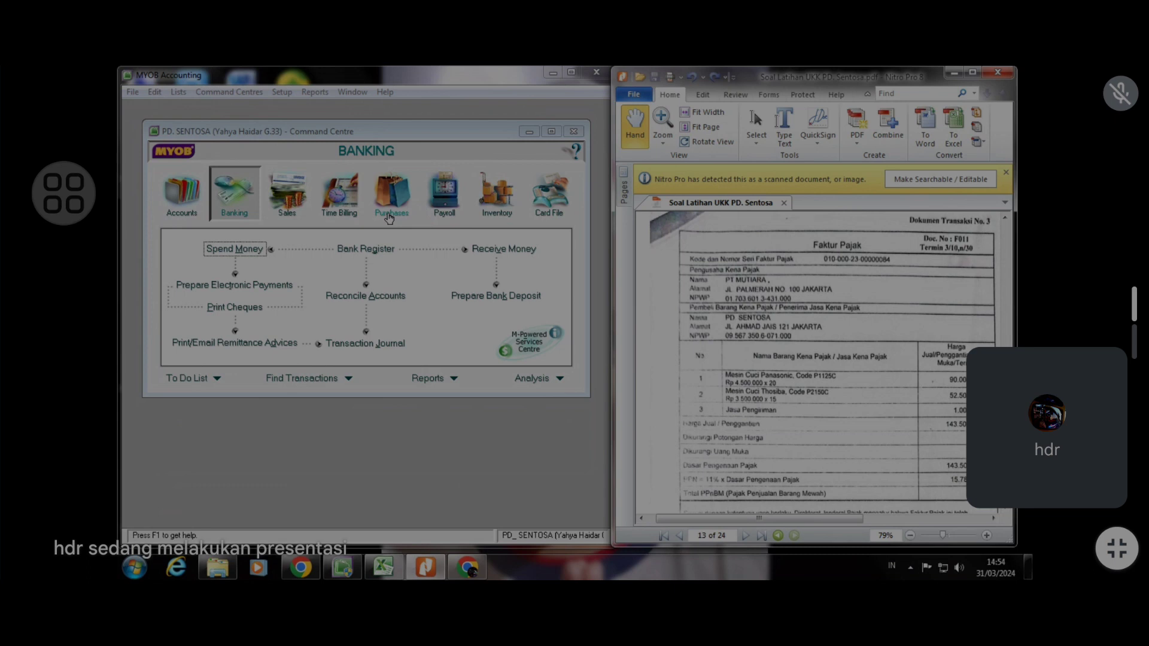
pyautogui.click(389, 218)
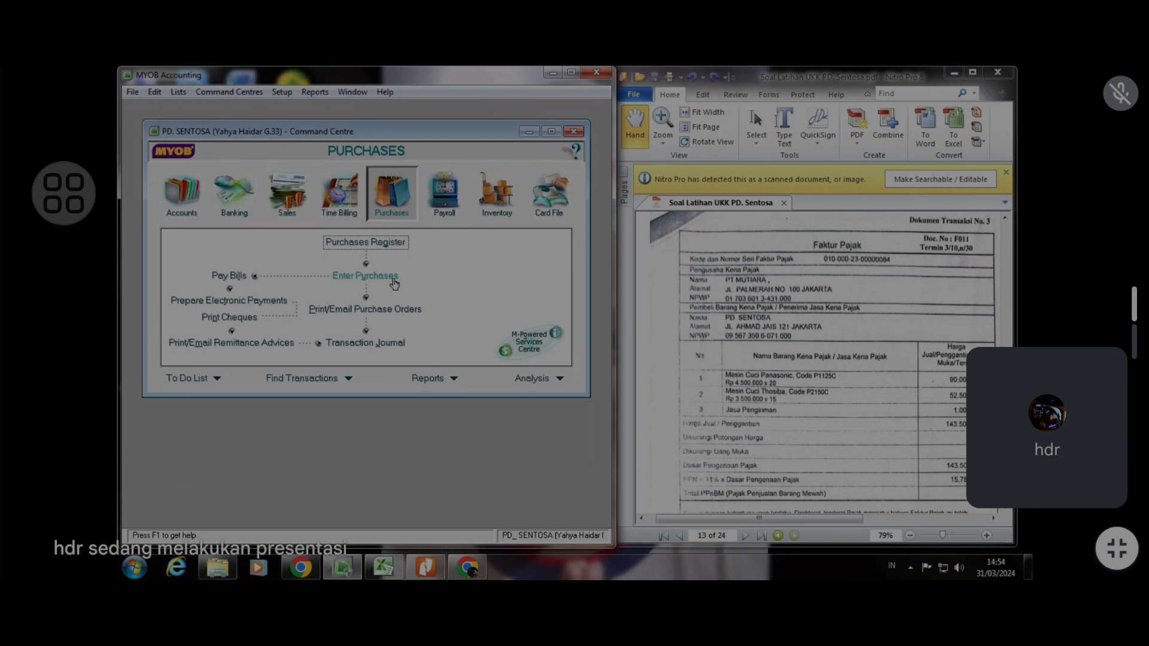
pyautogui.click(395, 279)
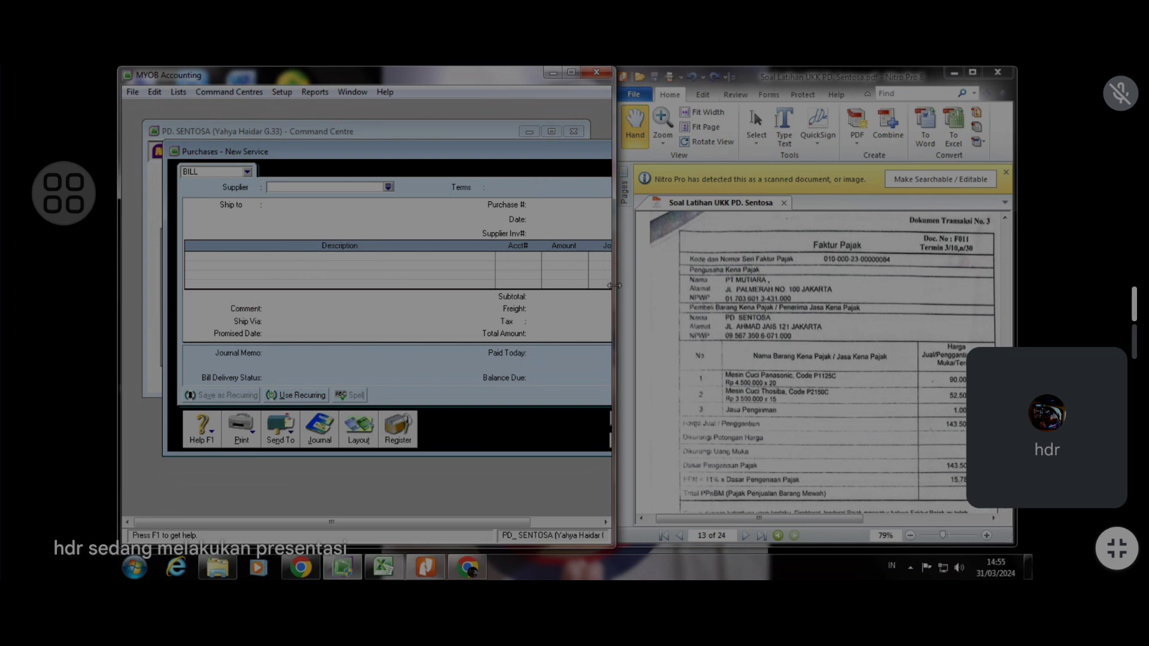
# Widen the MYOB window to show the whole purchase form and turn off Tax Inclusive
pyautogui.moveTo(611, 283); pyautogui.dragTo(715, 295)
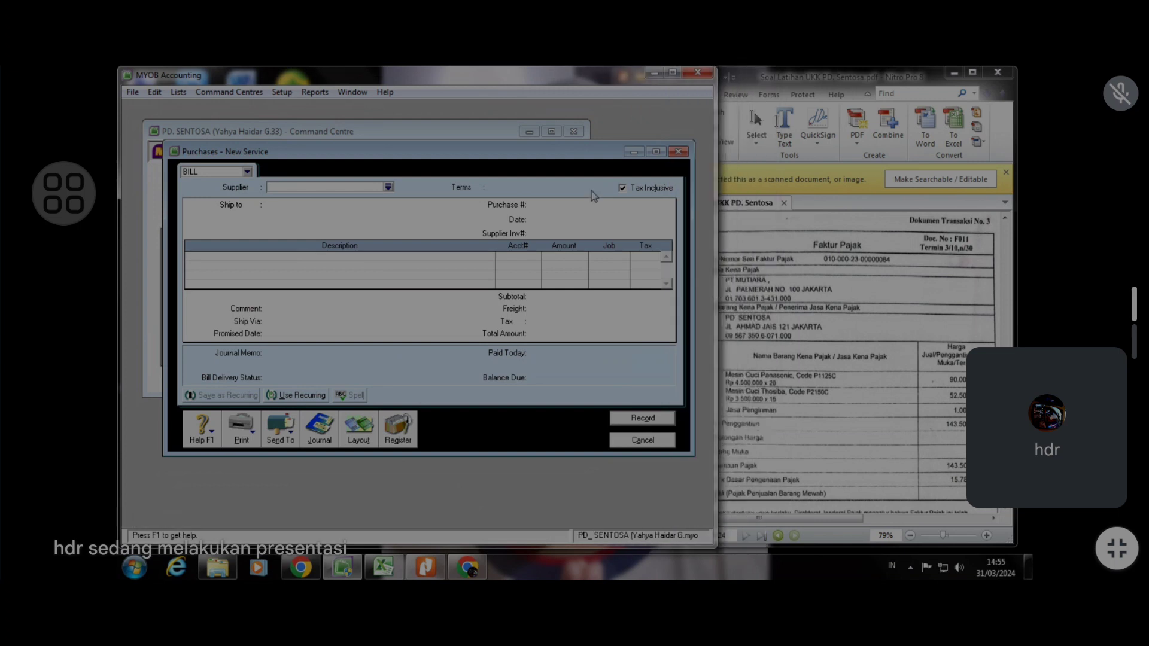
pyautogui.click(621, 192)
pyautogui.moveTo(713, 296); pyautogui.dragTo(705, 299)
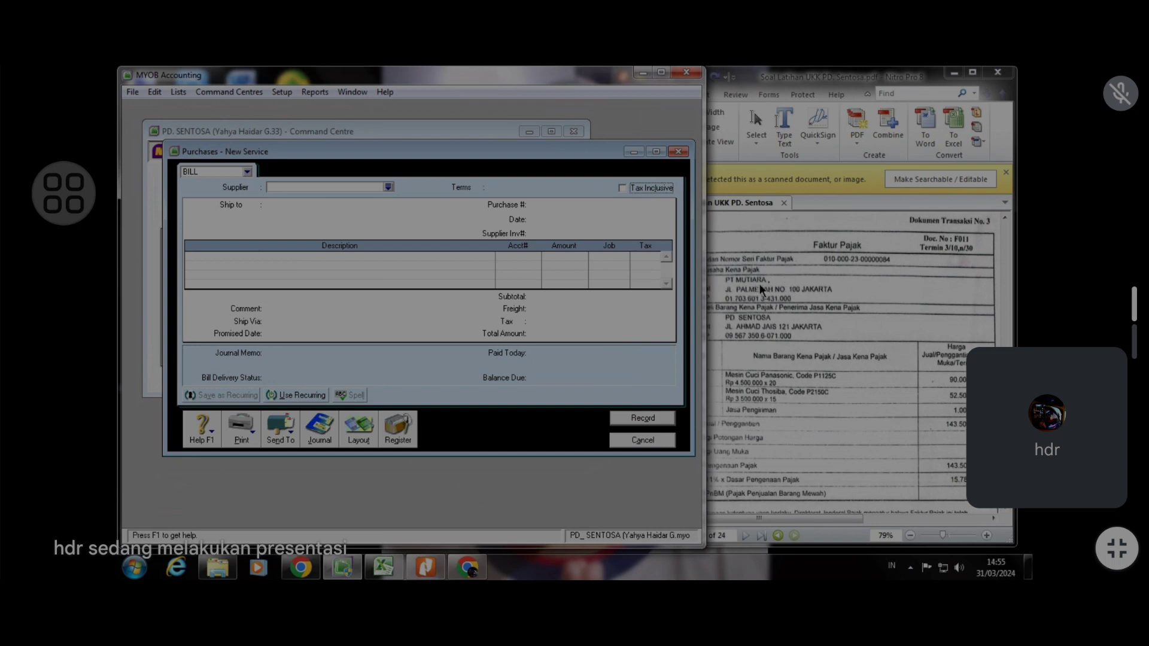
# Select PT Mutiara as the bill's supplier and set the purchase number to F011
pyautogui.click(389, 188)
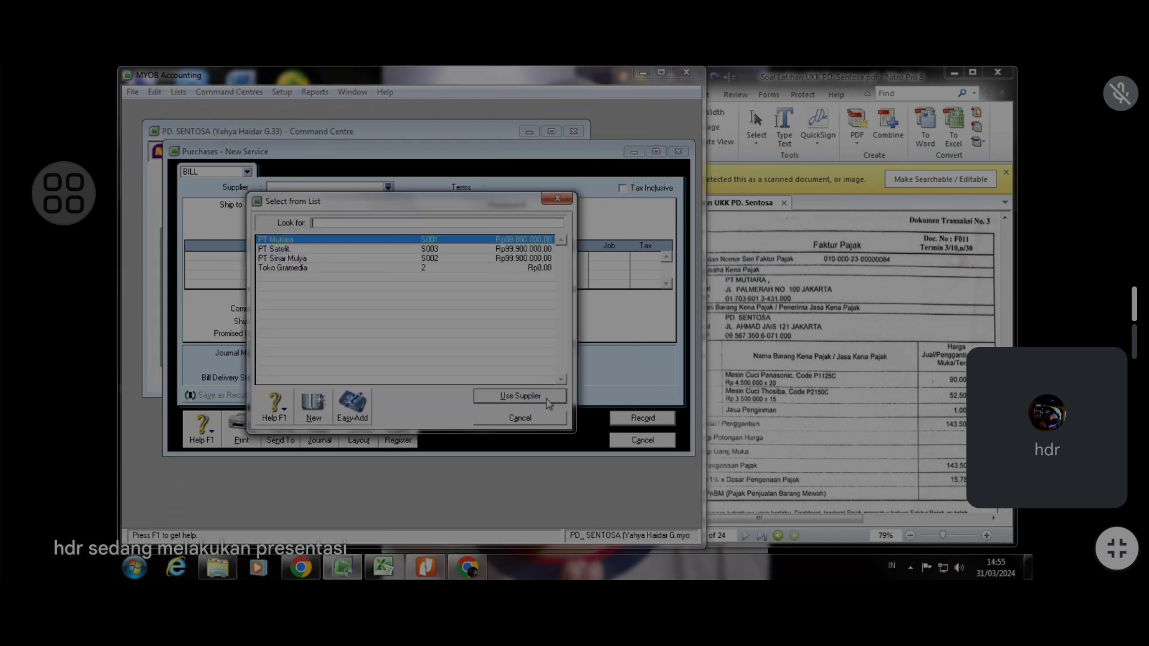
pyautogui.click(545, 399)
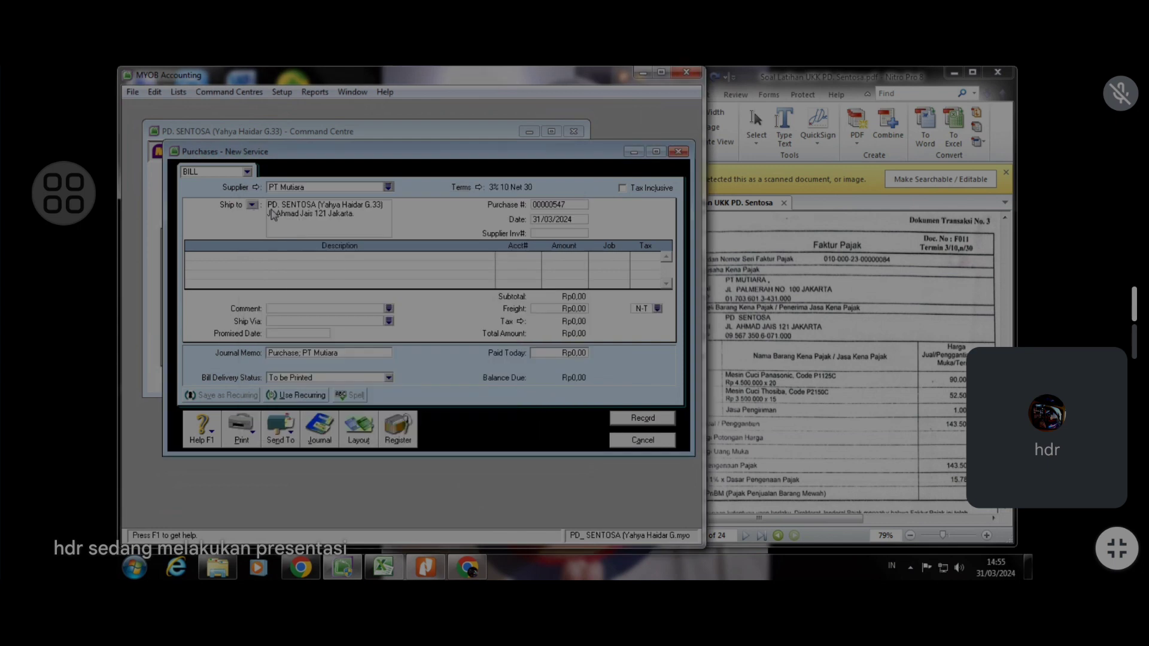
pyautogui.click(549, 205)
pyautogui.write('F011')
pyautogui.press('Tab')
# Check the item amounts and issue date of tax invoice F011 in the Nitro Pro document
pyautogui.click(972, 329)
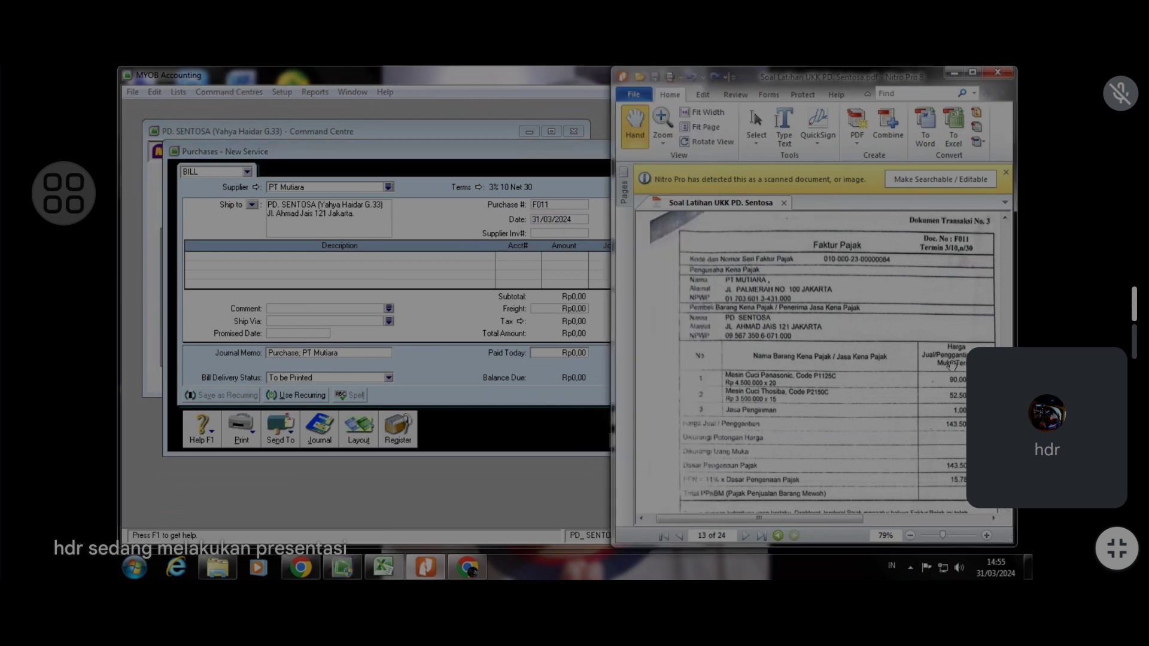
pyautogui.scroll(-3, 950, 363)
pyautogui.scroll(-2, 950, 363)
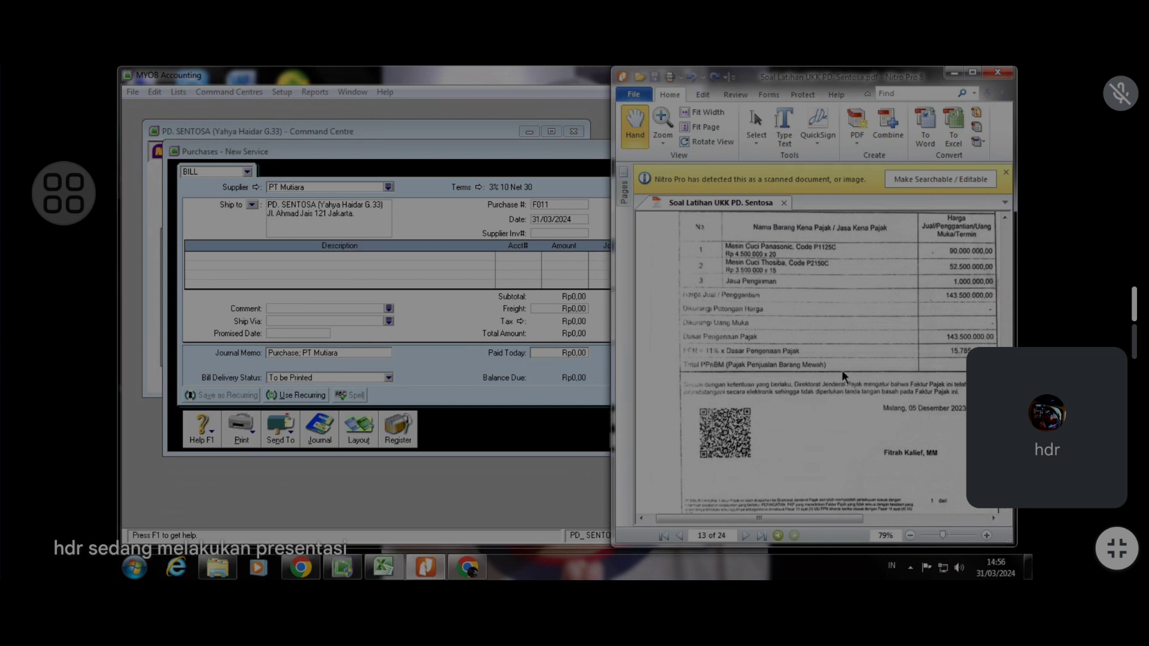
# Consult the head of tax invoice F011 and set the purchase date to 05/12/2023
pyautogui.scroll(5, 841, 370)
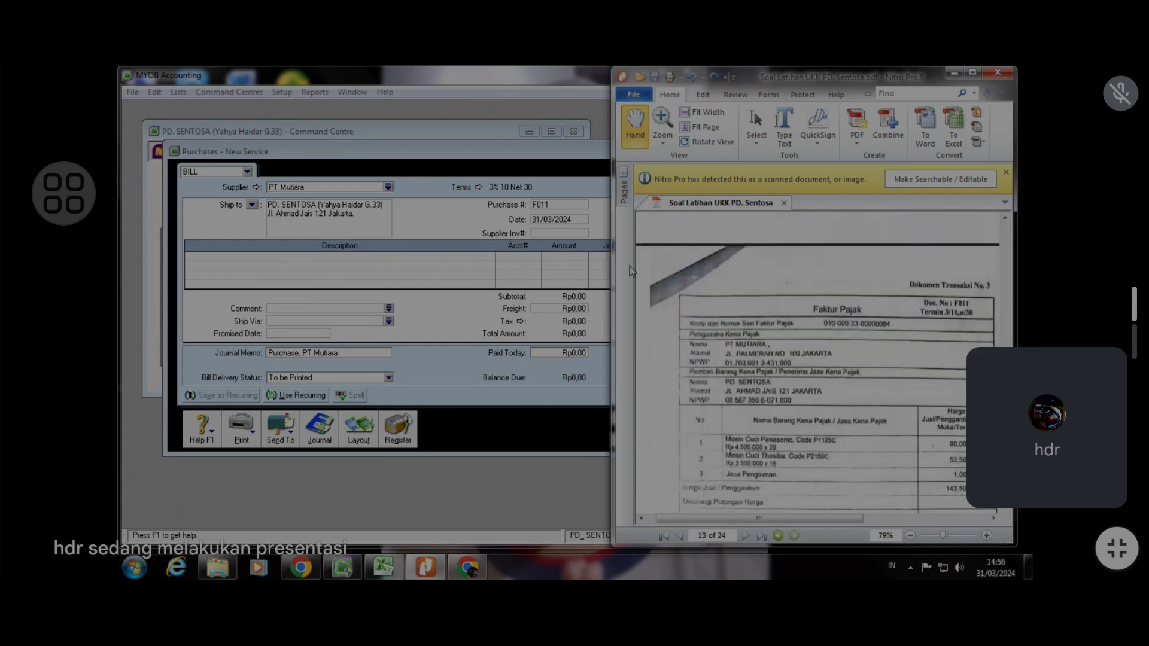
pyautogui.click(564, 221)
pyautogui.moveTo(580, 221); pyautogui.dragTo(504, 225)
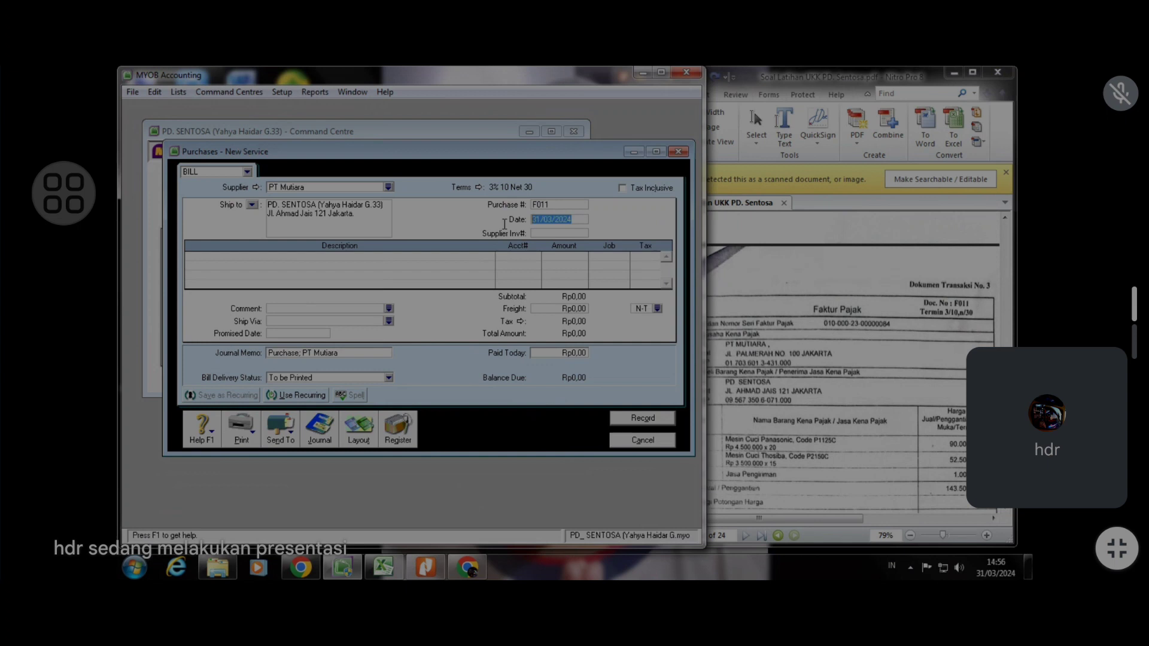
pyautogui.write('5/12/2023')
pyautogui.click(255, 261)
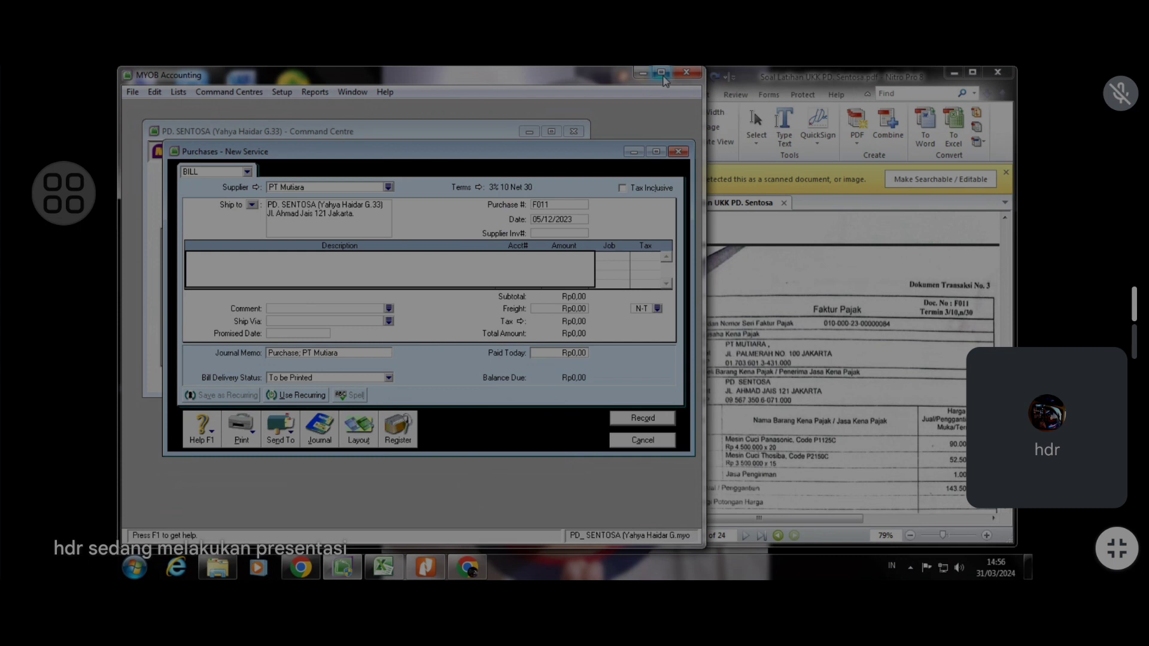
# Maximize the purchase form inside the MYOB window, keeping the window beside the invoice document
pyautogui.click(662, 74)
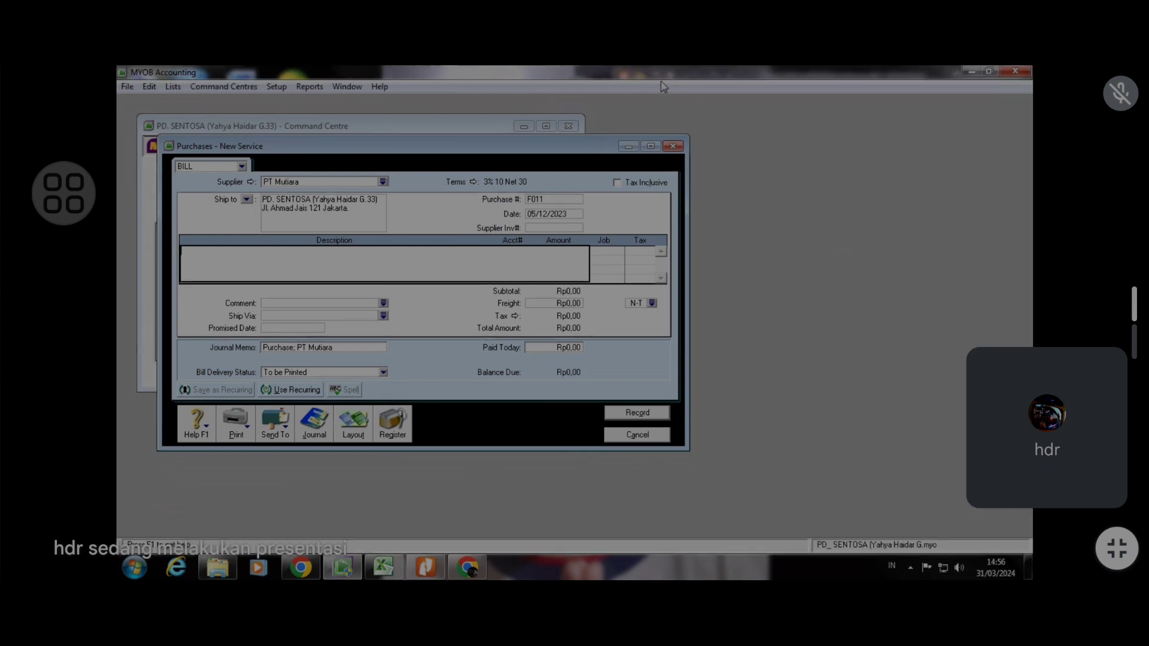
pyautogui.click(988, 72)
pyautogui.click(663, 158)
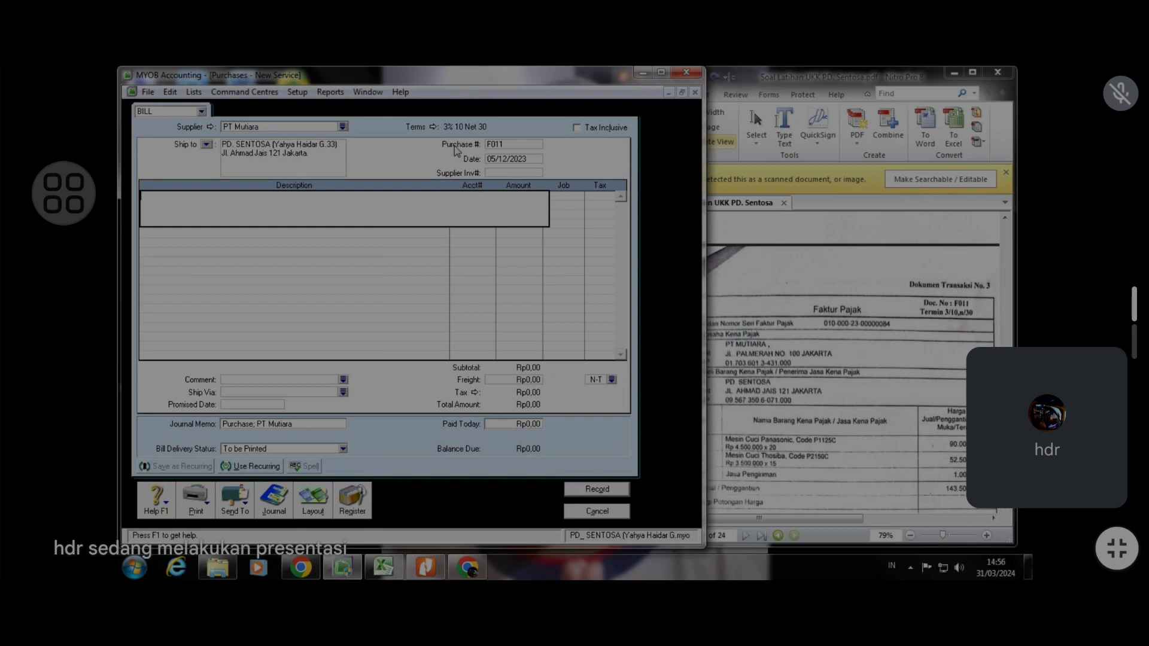
# Change the purchase form to the Item layout and narrow the MYOB window to uncover the invoice
pyautogui.click(487, 145)
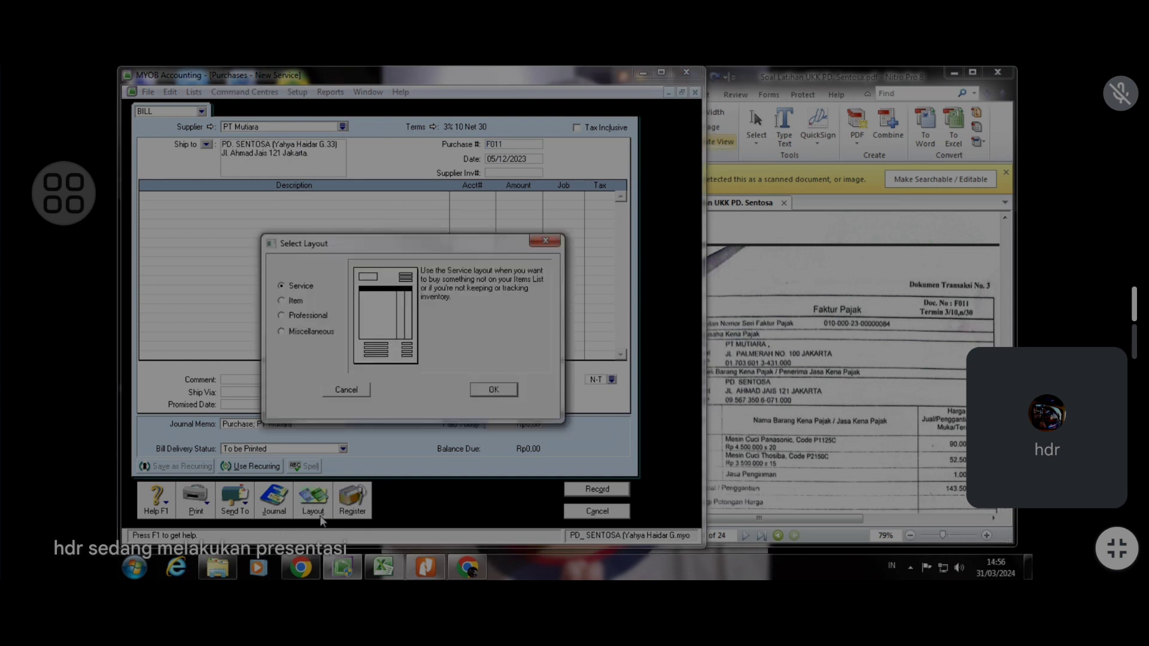
pyautogui.click(289, 304)
pyautogui.click(491, 389)
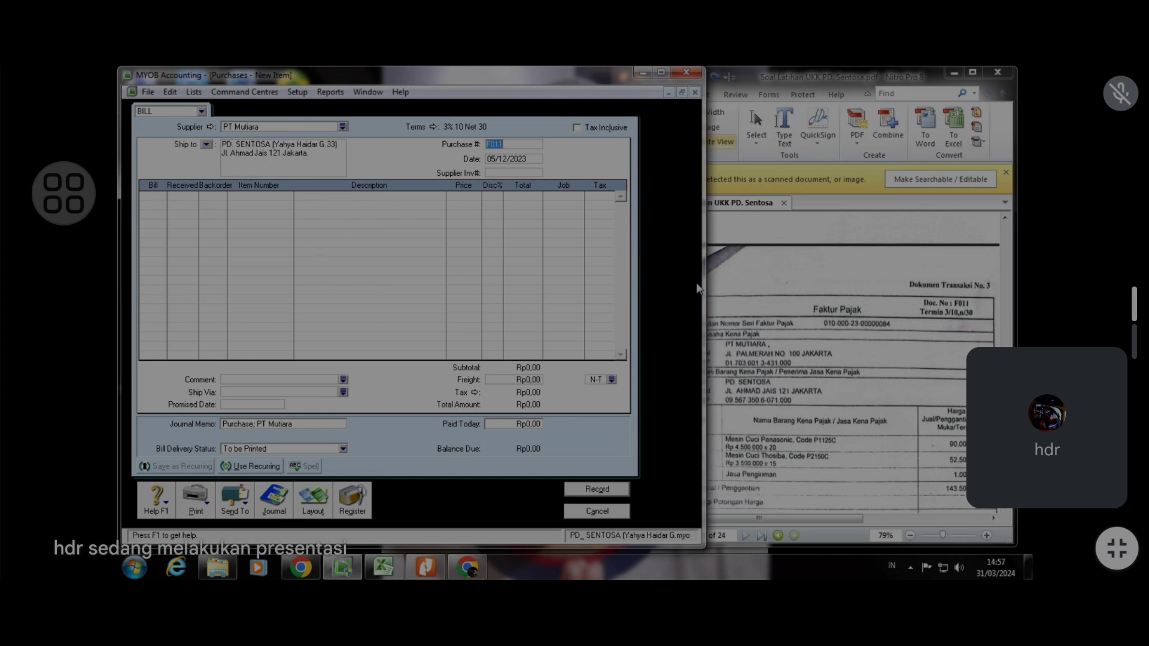
pyautogui.moveTo(703, 283); pyautogui.dragTo(639, 284)
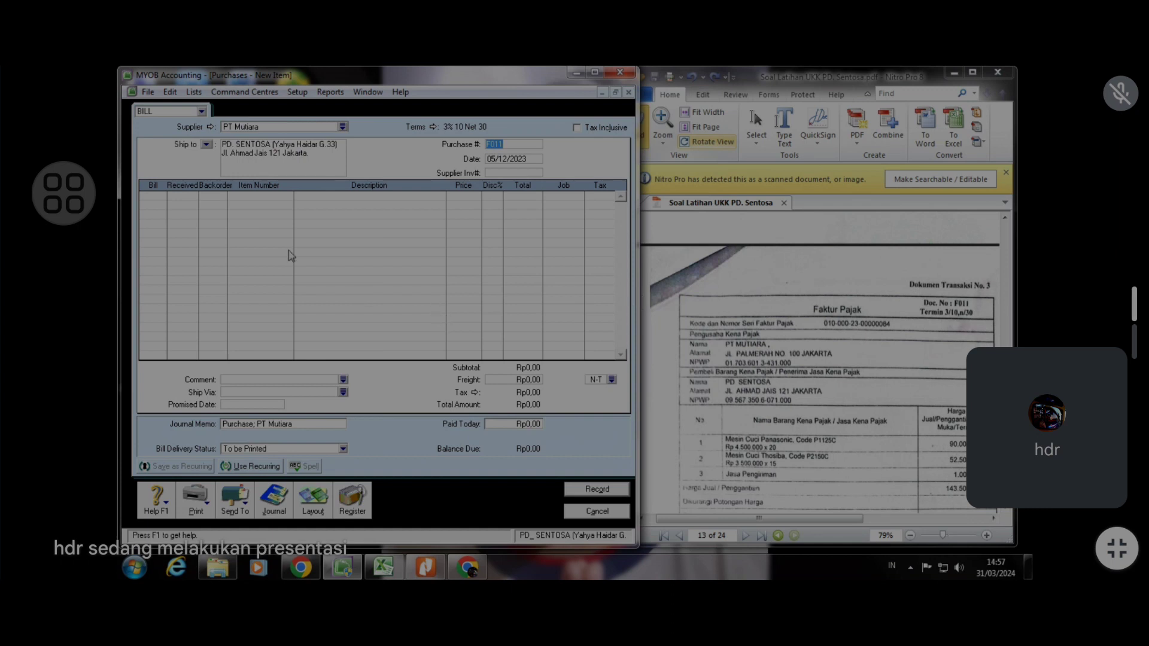
# Enter the first bill line from the invoice with quantity 20 and item P1125 C, Mesin Cuci Panasonic
pyautogui.click(150, 200)
pyautogui.click(963, 395)
pyautogui.scroll(-1, 914, 377)
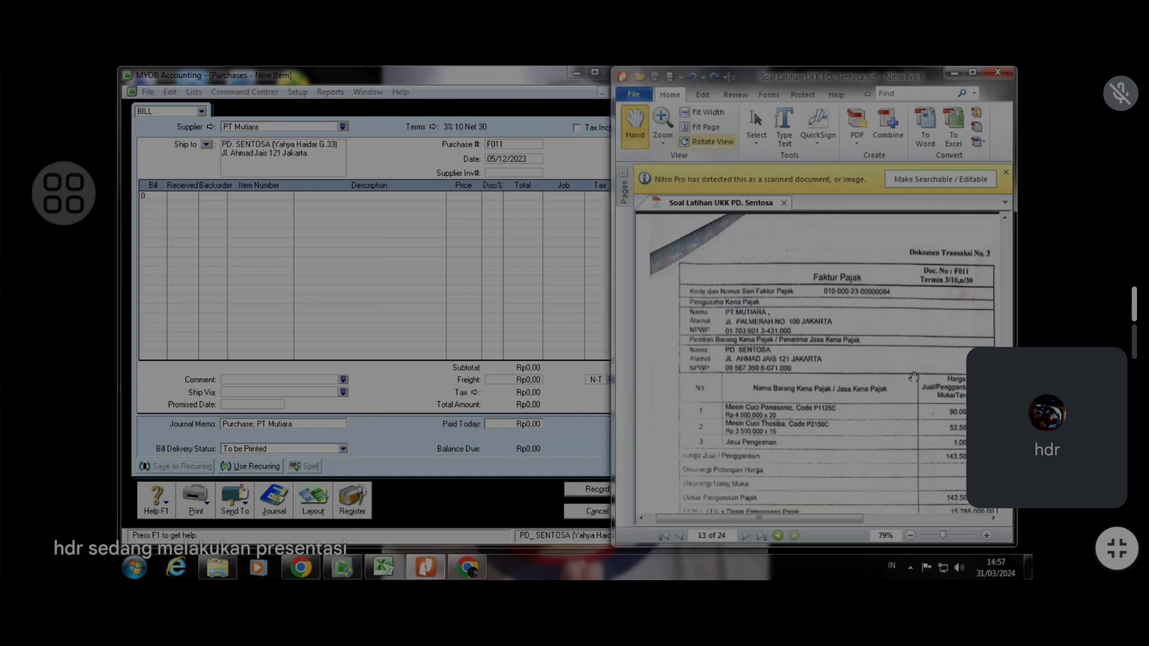
pyautogui.scroll(-2, 914, 377)
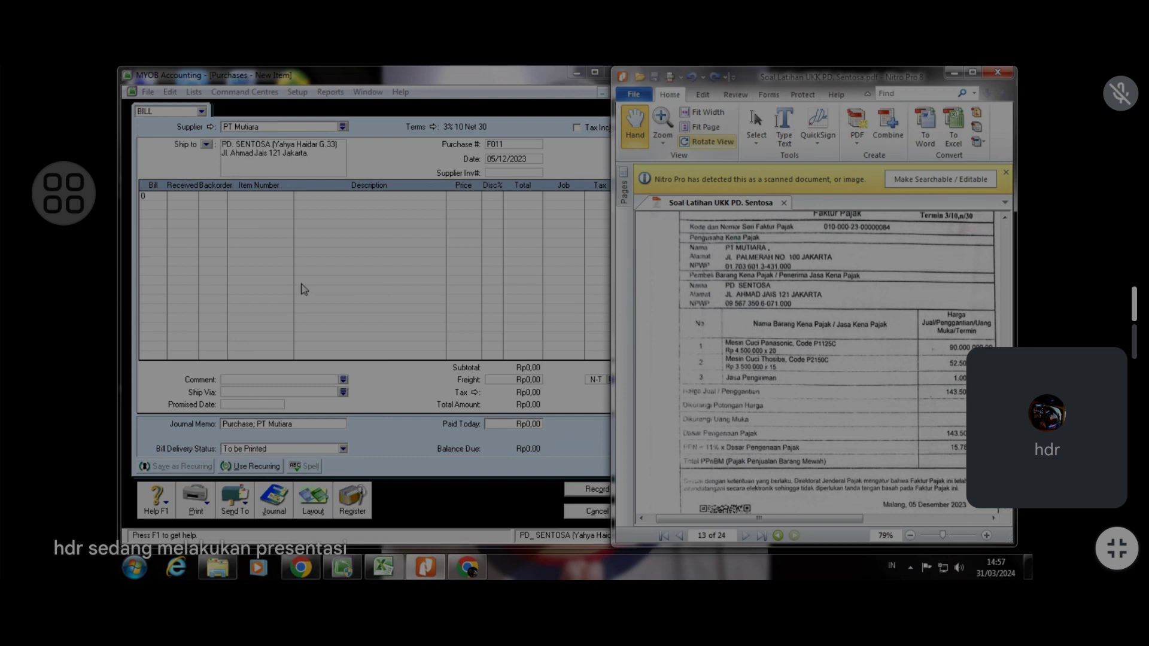
pyautogui.click(153, 198)
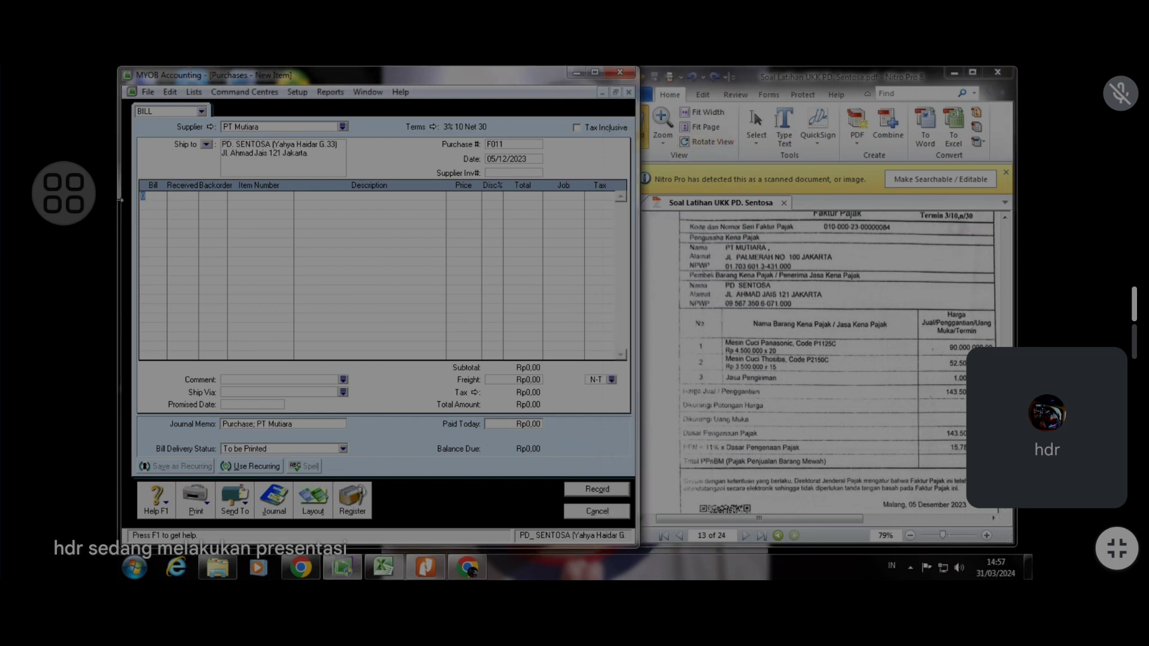
pyautogui.write('20')
pyautogui.press('Tab')
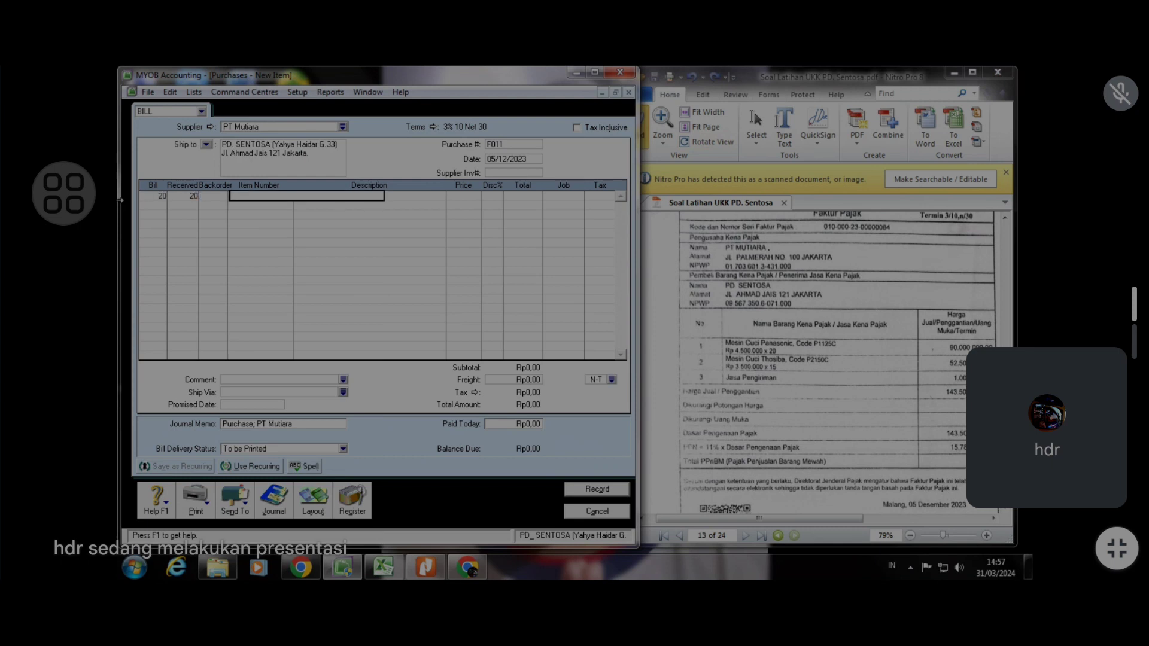
pyautogui.press('Tab')
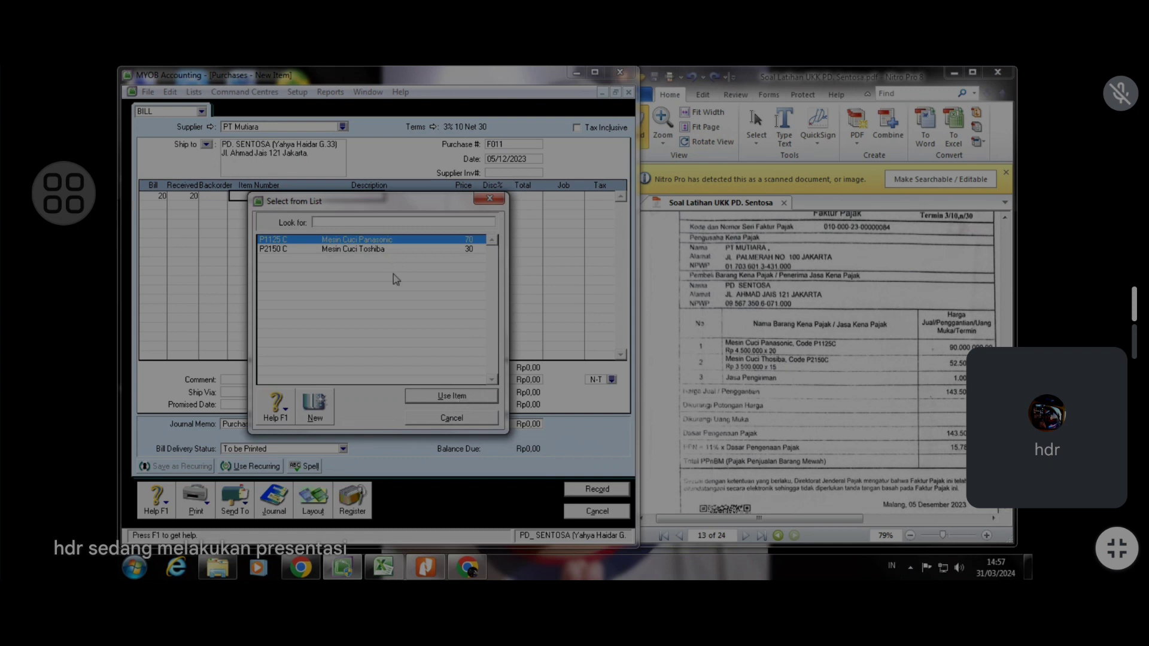
pyautogui.write('P1125 C')
pyautogui.click(453, 397)
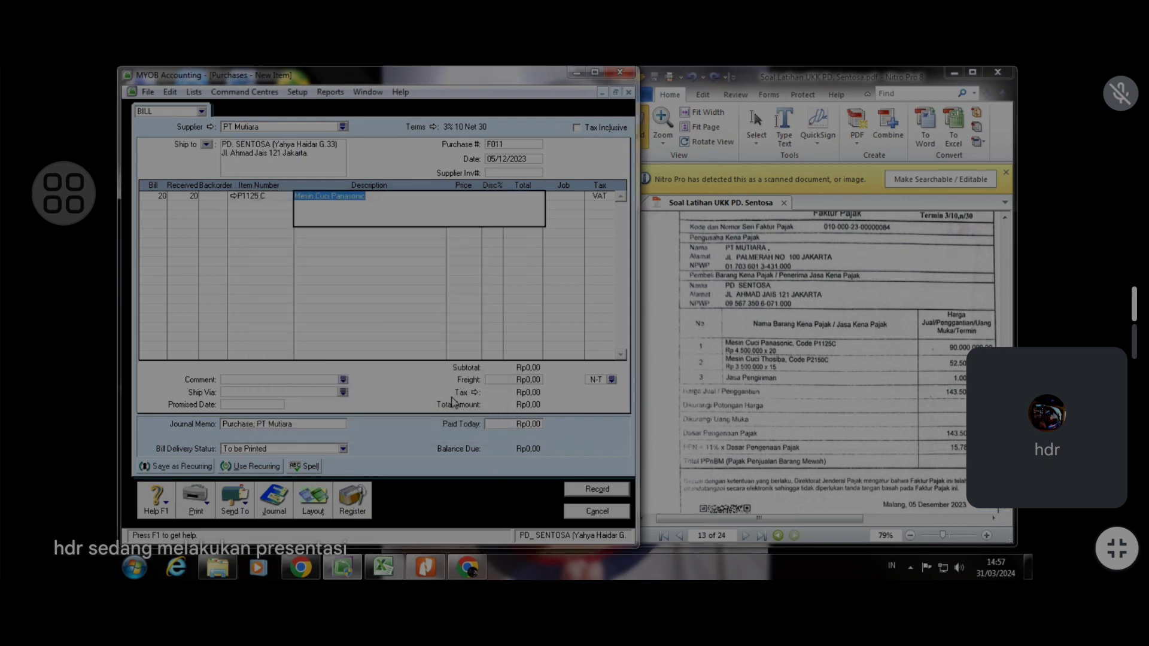
# Set the unit price of the Mesin Cuci Panasonic line to Rp4.500.000
pyautogui.press('Tab')
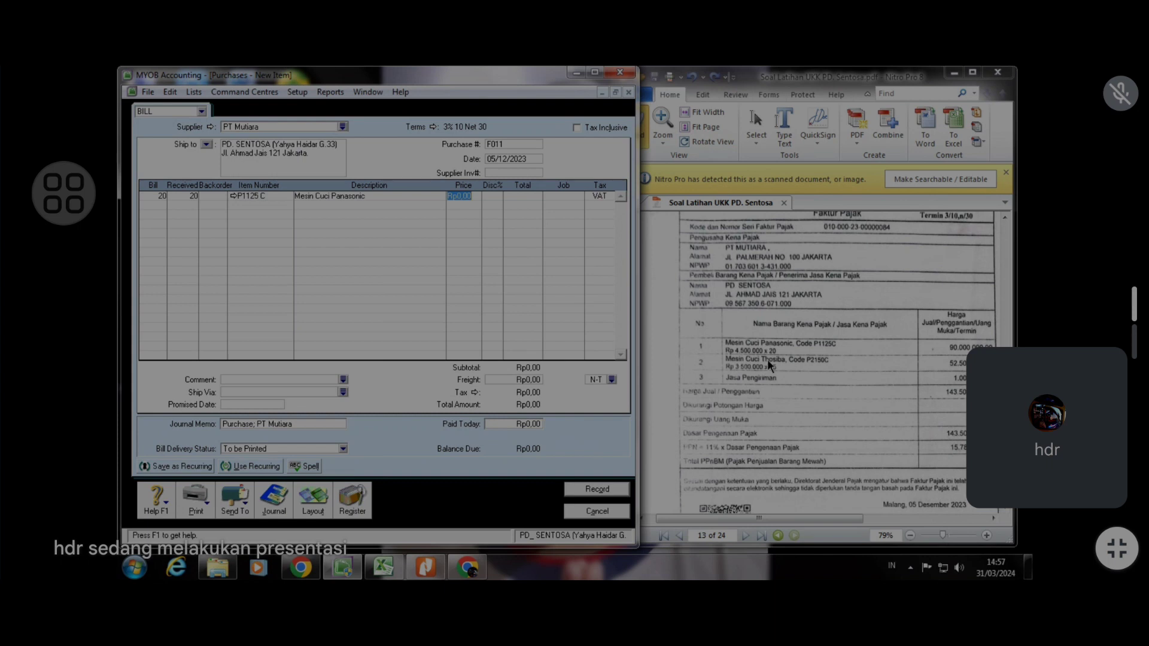
pyautogui.write('45')
pyautogui.write('000000')
pyautogui.press('Tab')
pyautogui.press('Tab')
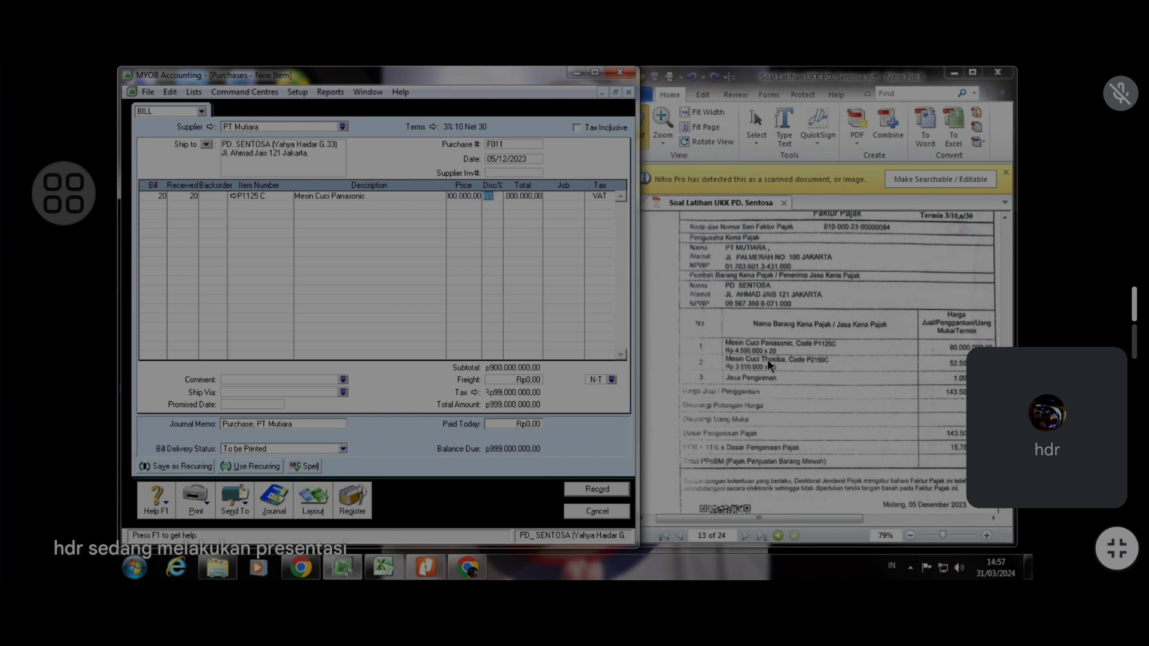
pyautogui.click(471, 199)
pyautogui.click(480, 199)
pyautogui.press('BackSpace')
pyautogui.press('Tab')
pyautogui.press('Tab')
# Add a second bill line with quantity 15 and item P2150 C, Mesin Cuci Toshiba
pyautogui.click(161, 205)
pyautogui.write('15')
pyautogui.press('Tab')
pyautogui.press('Tab')
pyautogui.press('Tab')
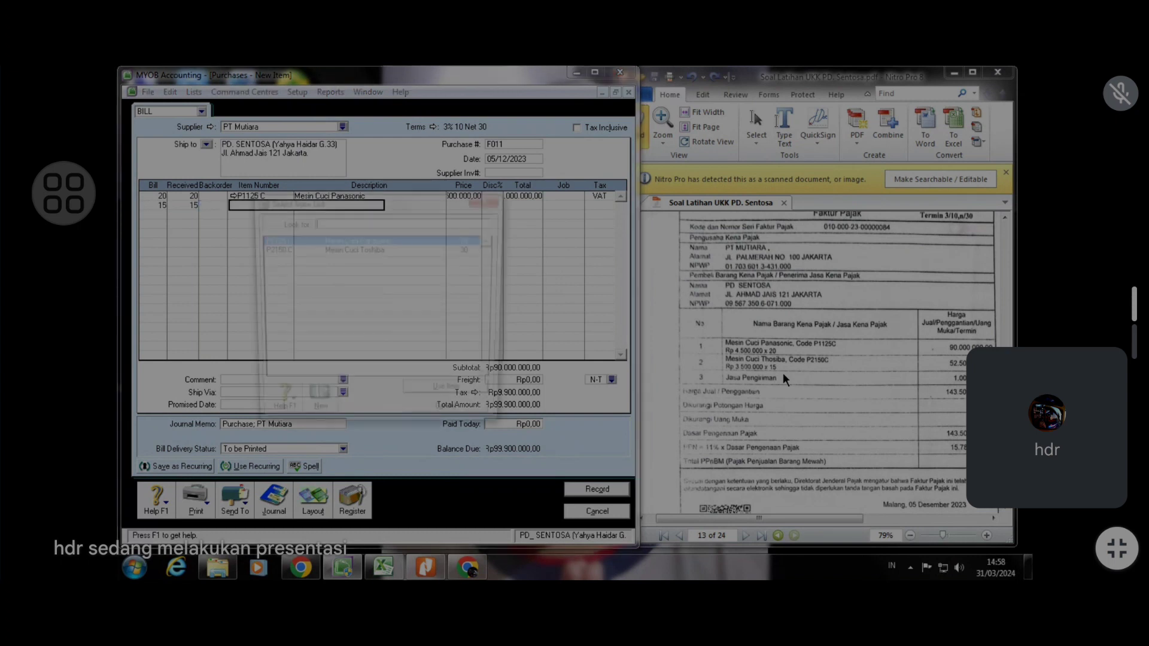
pyautogui.click(350, 249)
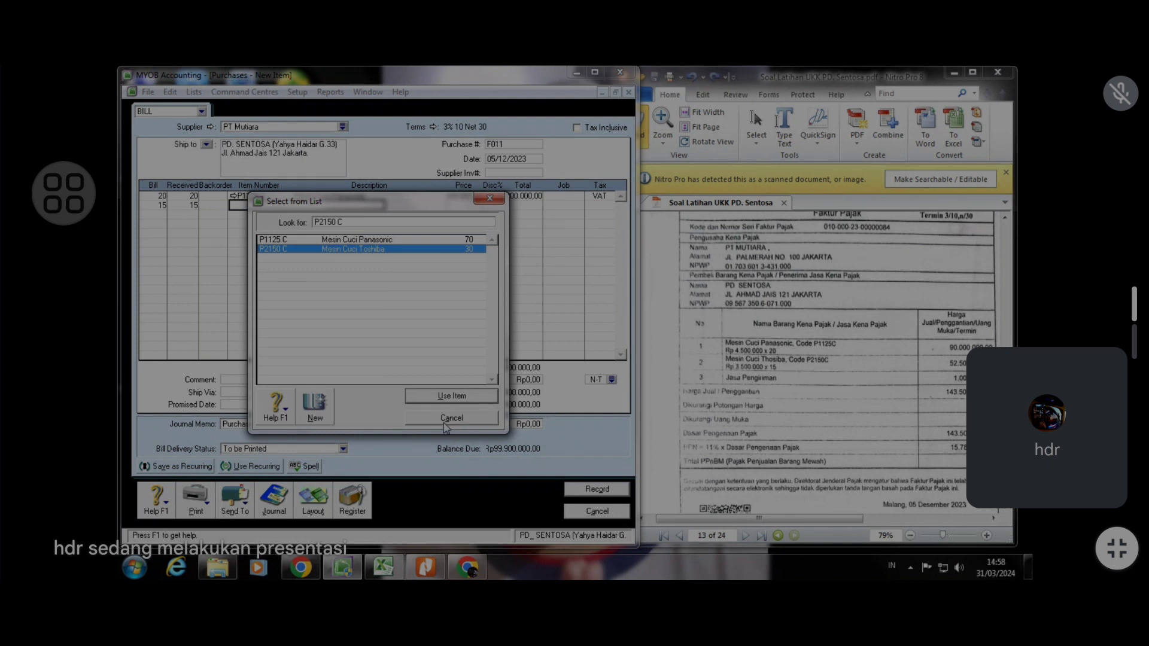
pyautogui.click(438, 399)
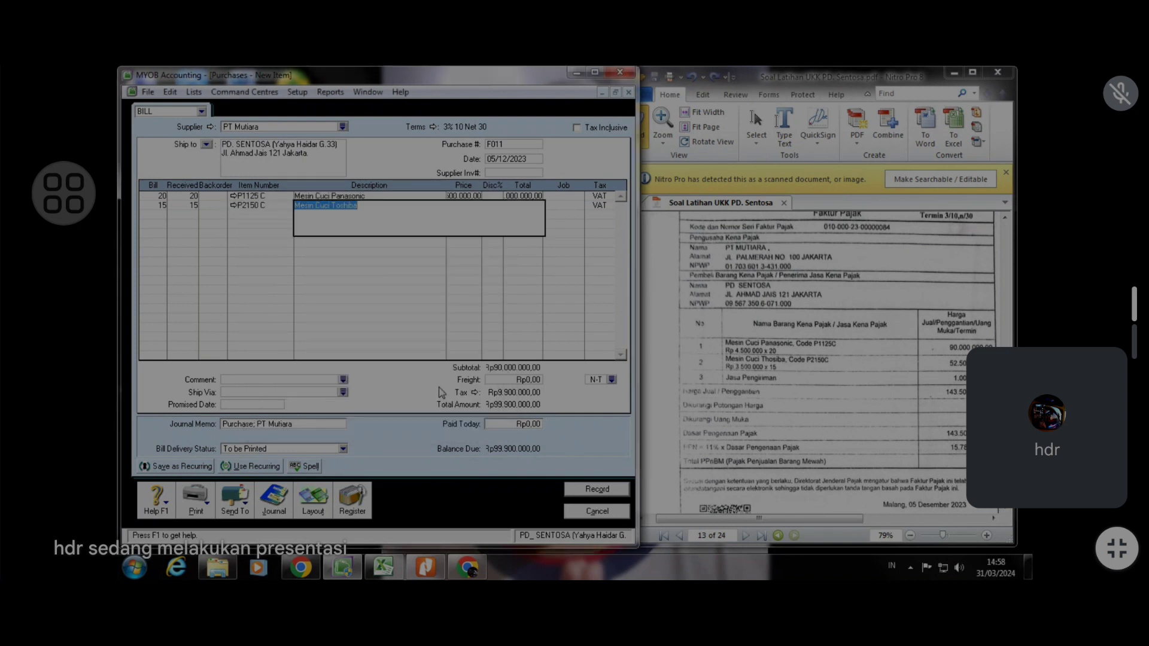
# Set the unit price of the Mesin Cuci Toshiba line to Rp3.500.000
pyautogui.press('Tab')
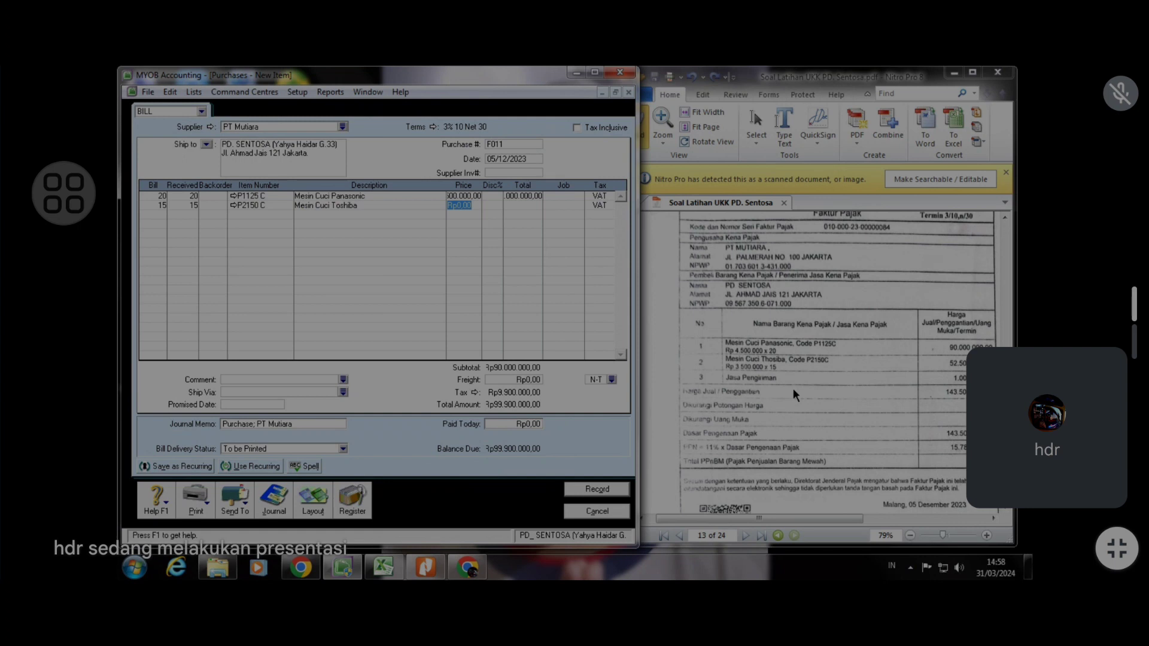
pyautogui.write('3500000')
pyautogui.press('Tab')
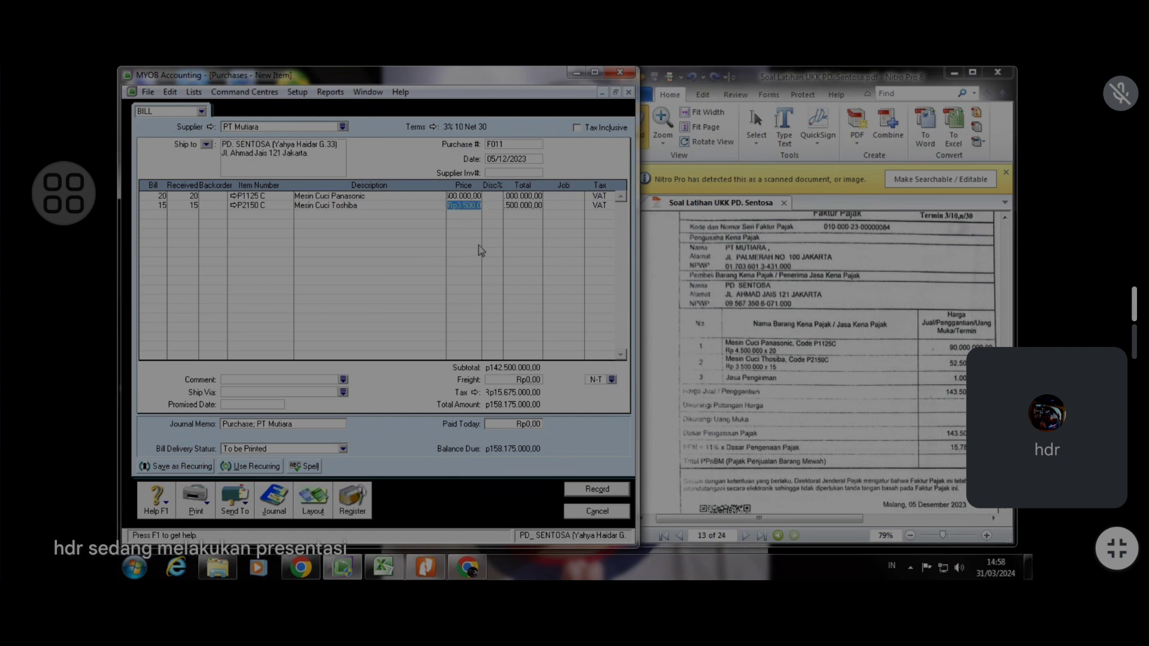
pyautogui.click(519, 206)
pyautogui.press('Tab')
pyautogui.press('Tab')
# Enter Rp1.000.000 freight on the bill and assign it the VAT tax code
pyautogui.click(535, 380)
pyautogui.write('1000000')
pyautogui.press('Tab')
pyautogui.click(611, 380)
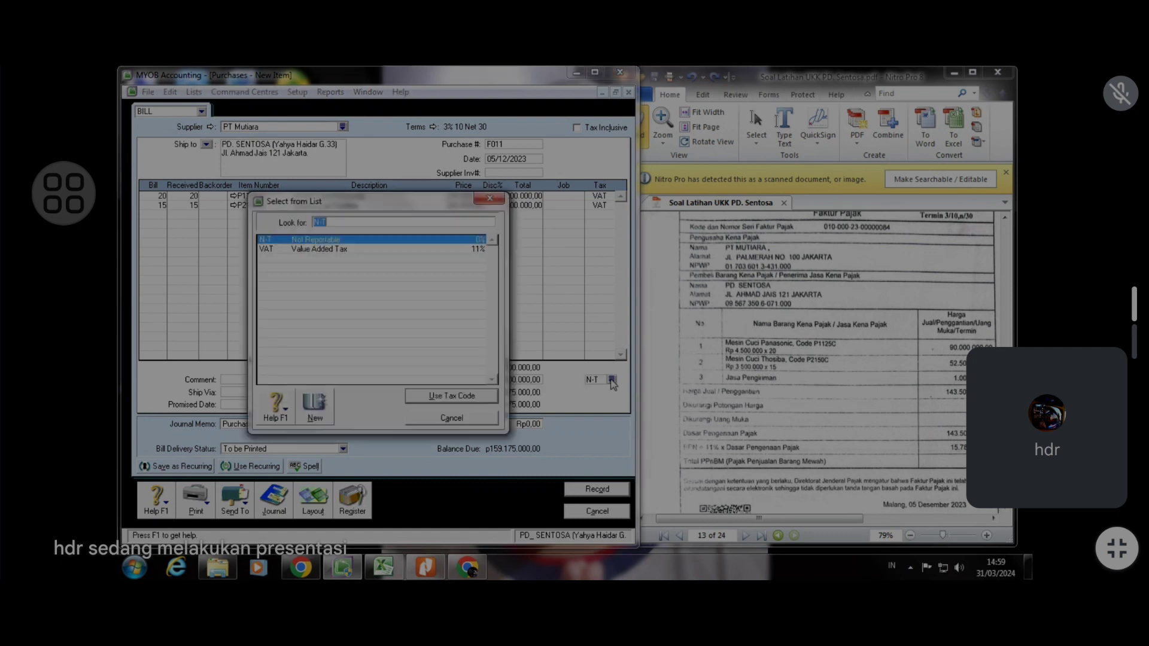
pyautogui.click(422, 250)
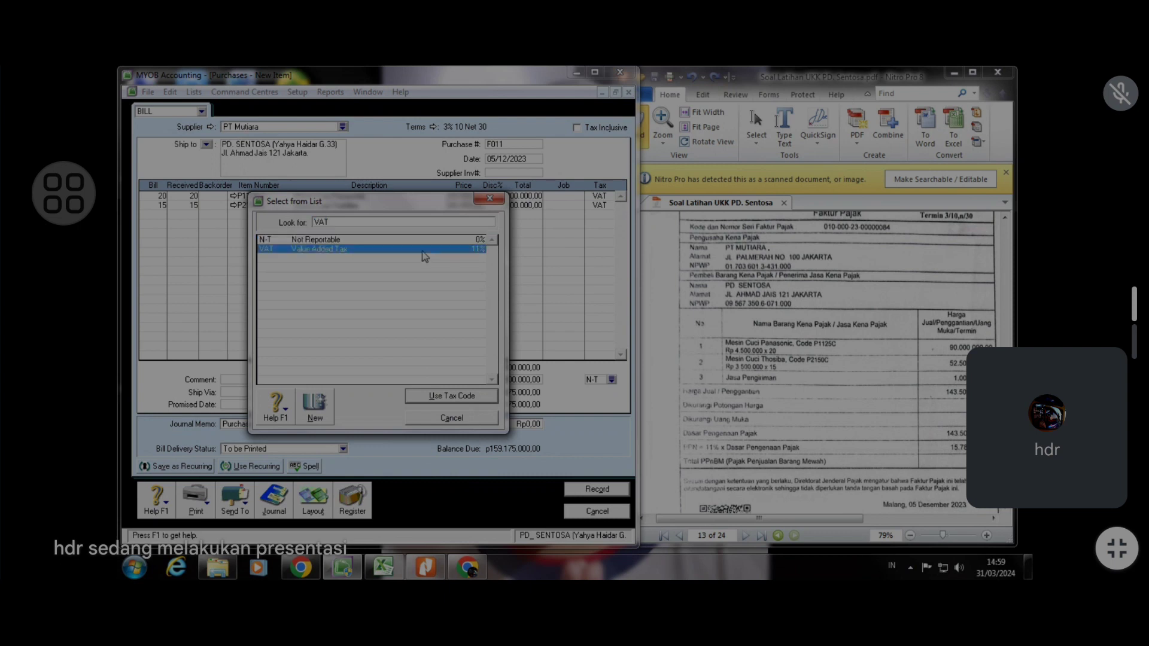
pyautogui.click(466, 400)
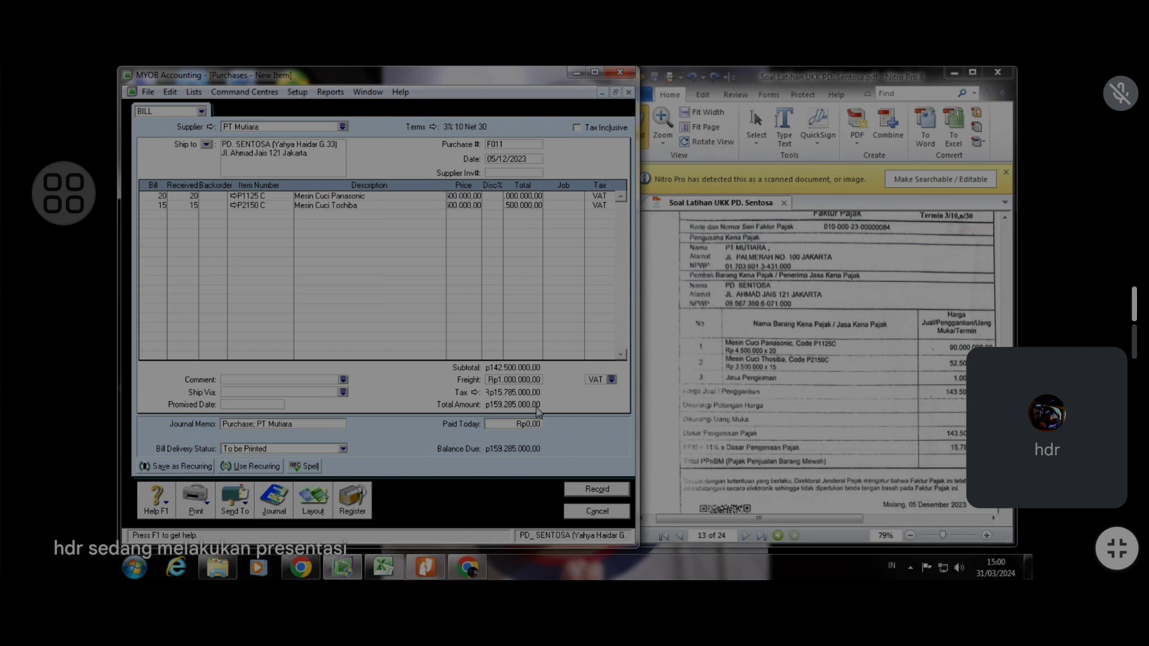
# Review the bill's journal recap and record the purchase, ignoring spelling suggestions and declining the tax code change, and close the form
pyautogui.hotkey('ctrl', 'r')
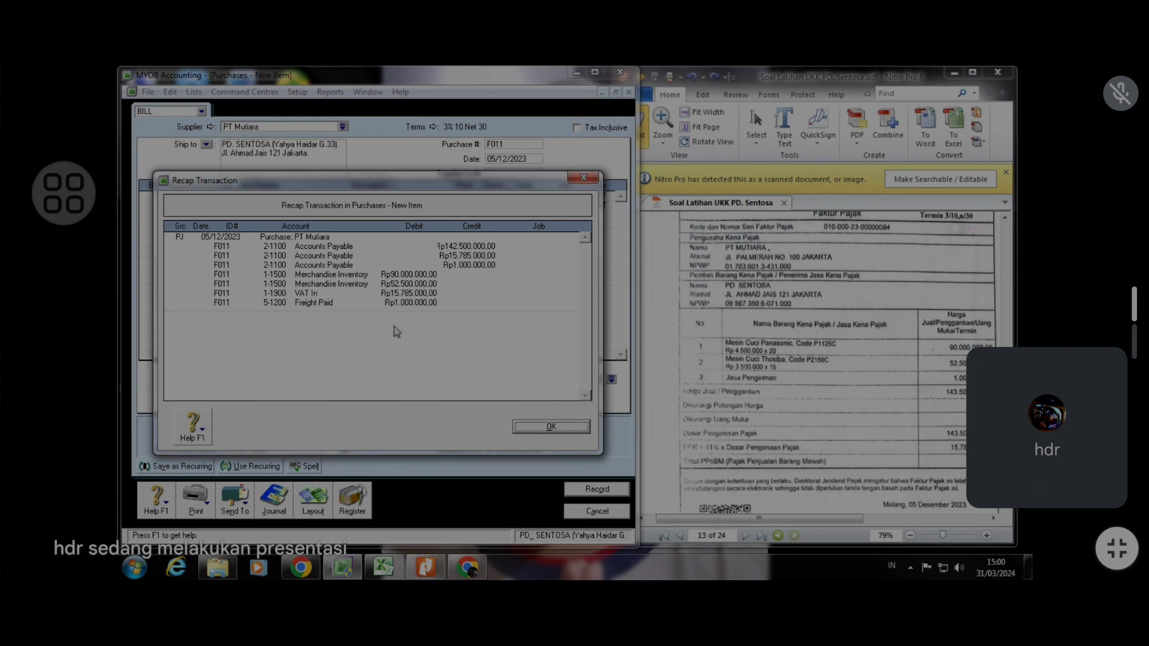
pyautogui.click(562, 427)
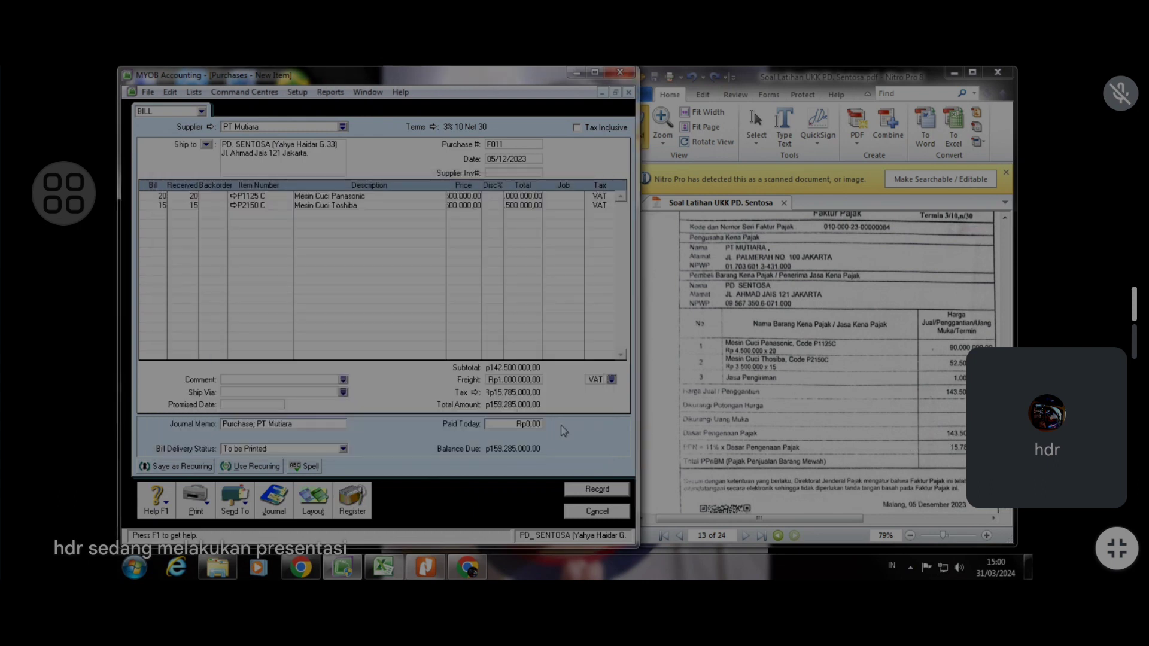
pyautogui.click(575, 494)
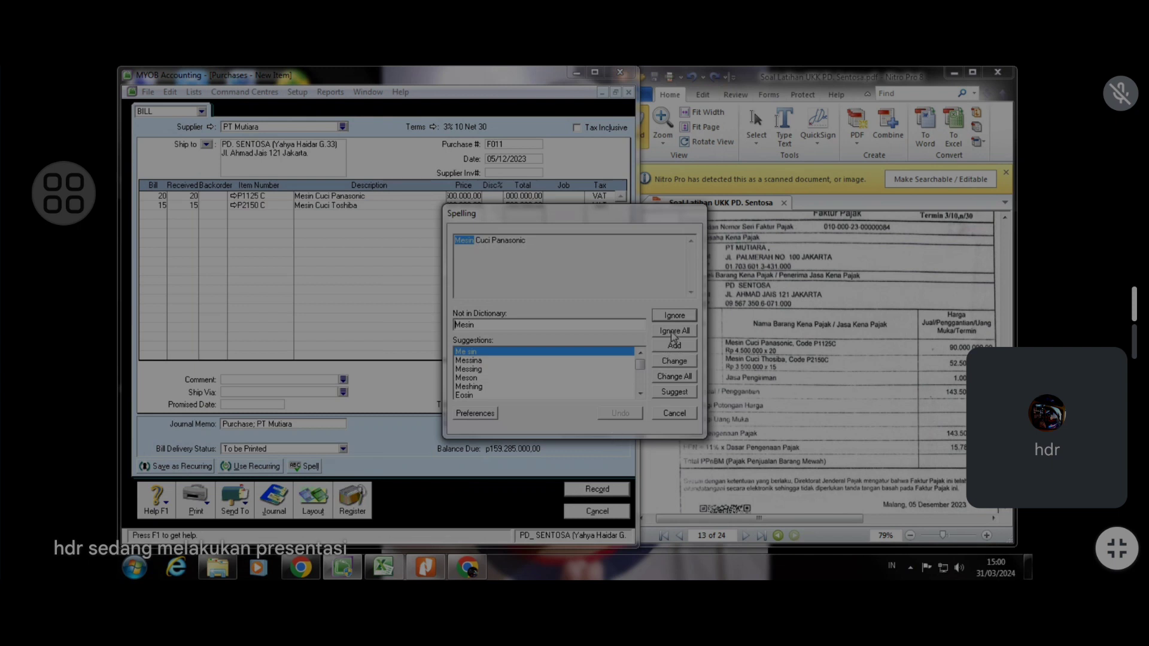
pyautogui.click(673, 333)
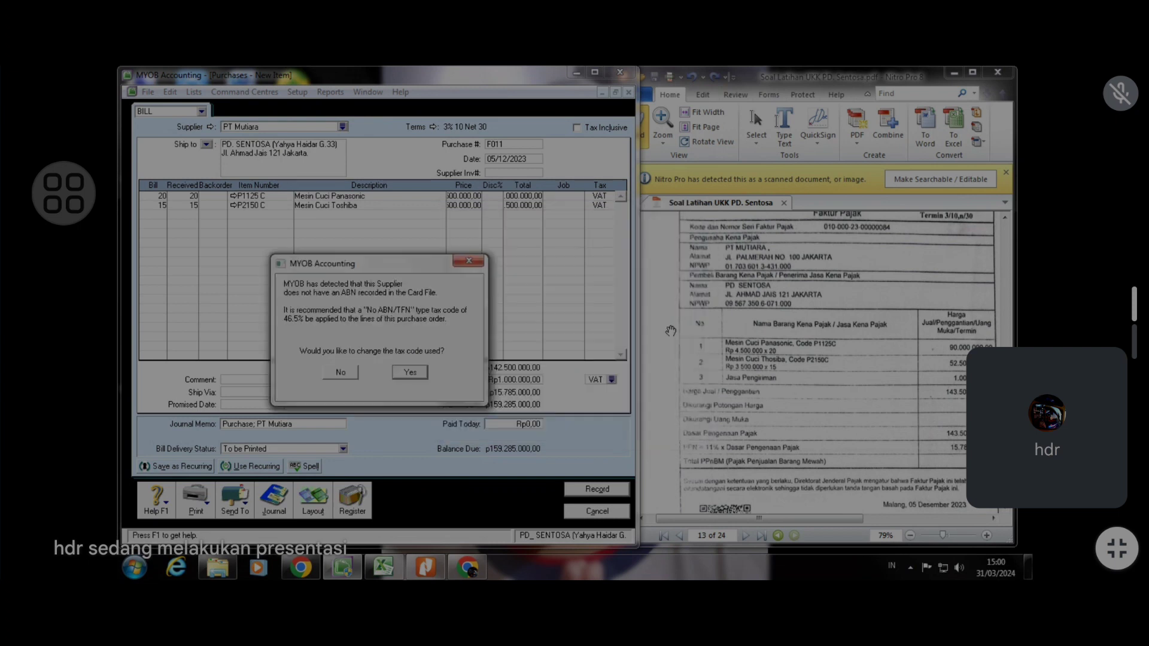
pyautogui.click(341, 374)
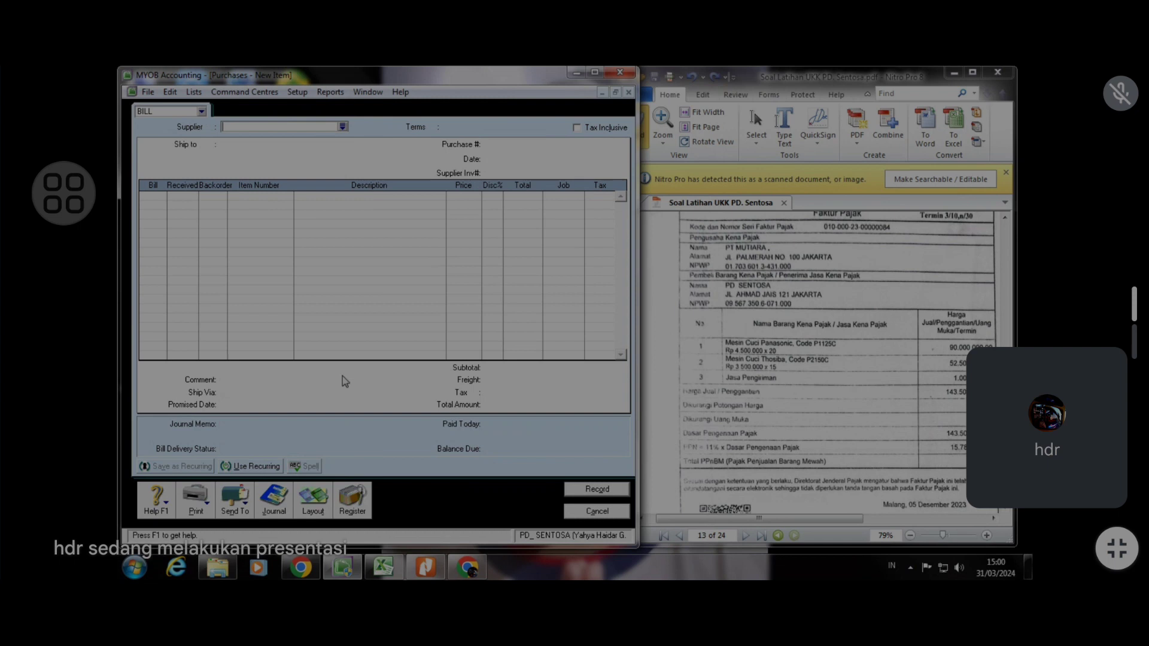
pyautogui.click(590, 512)
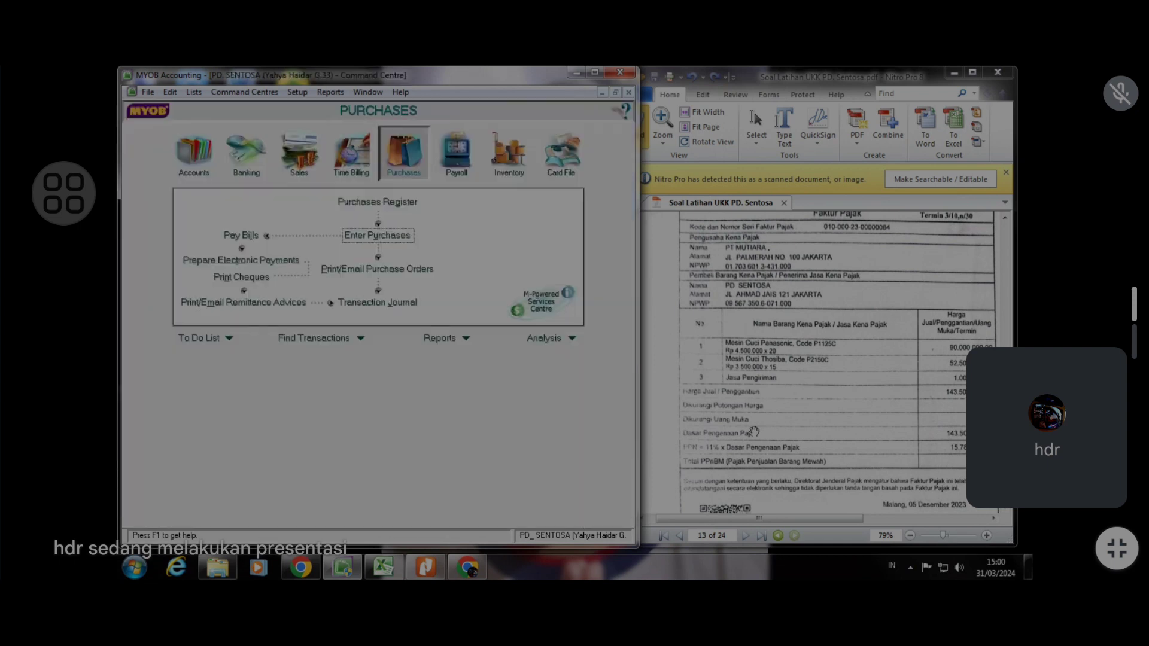
# Consult transaction document No. 4, PT Mutiara's credit note NK-1, in Nitro Pro and open a new purchase entry in MYOB
pyautogui.click(737, 397)
pyautogui.scroll(-10, 737, 397)
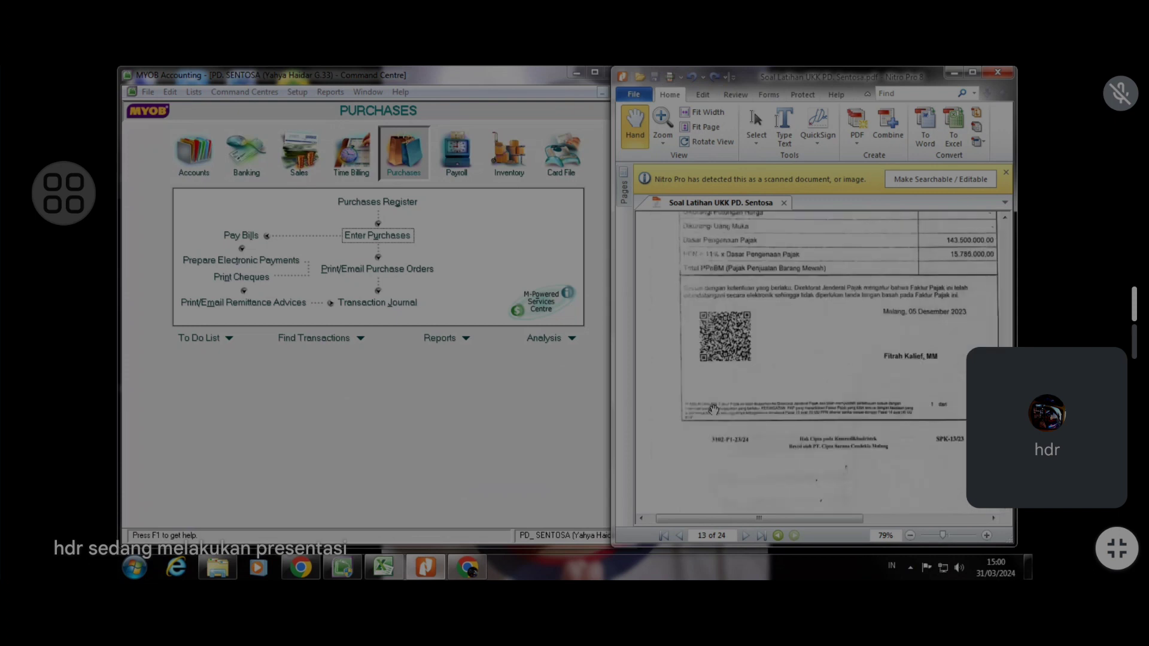
pyautogui.scroll(-5, 706, 407)
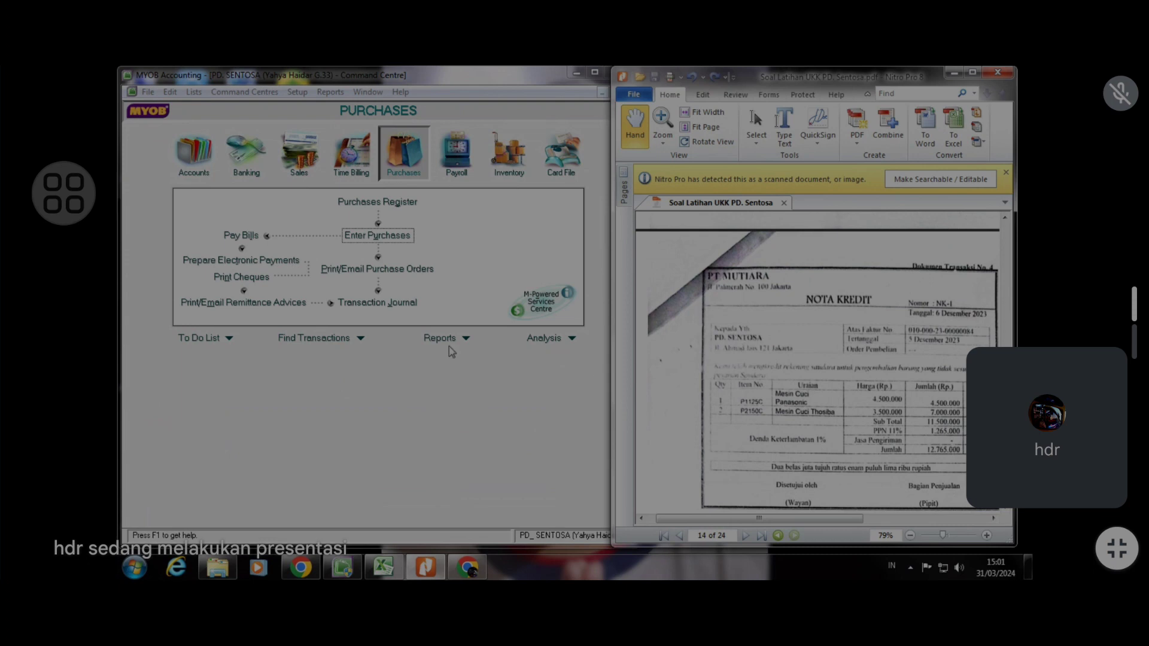
pyautogui.click(422, 173)
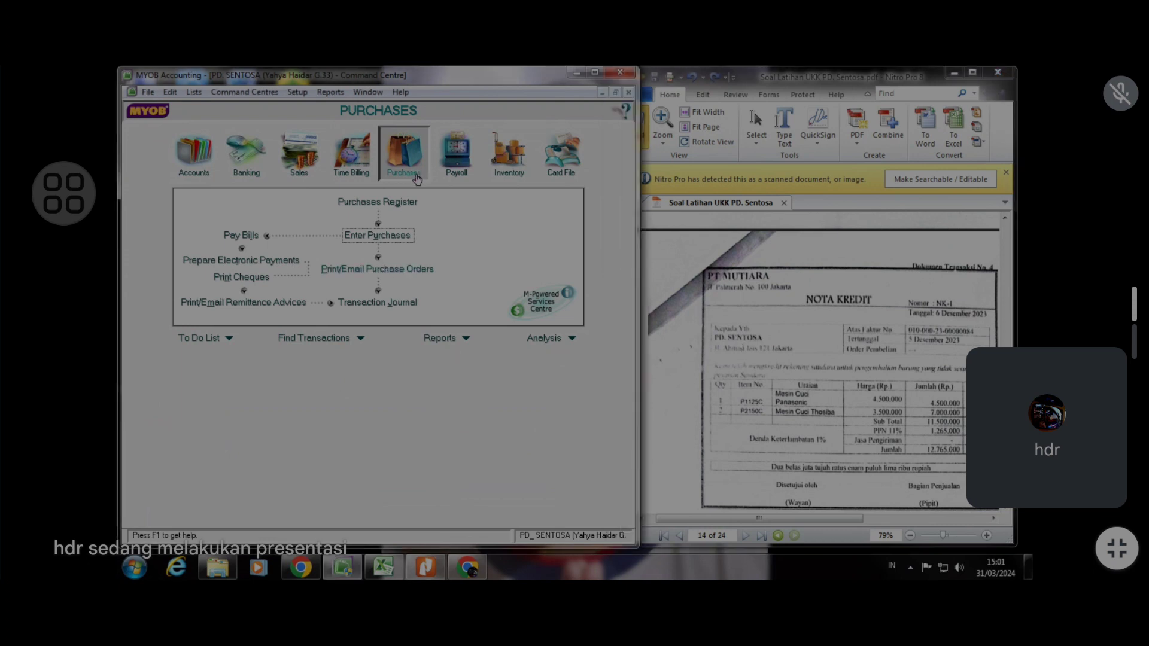
pyautogui.click(385, 242)
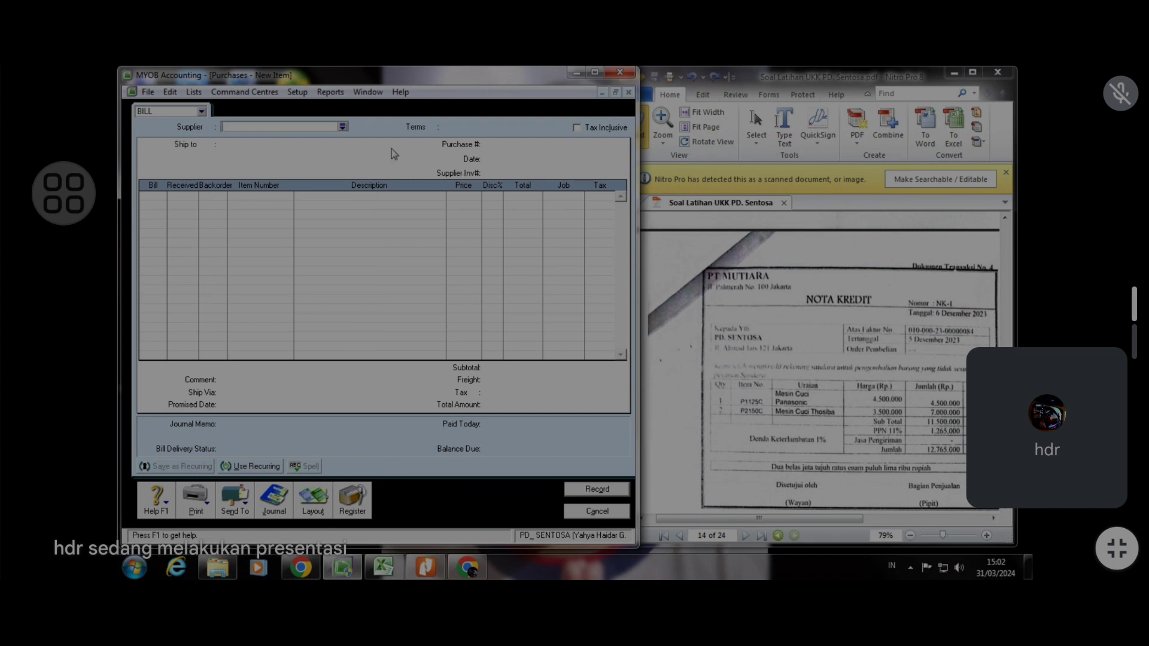
# Choose PT Mutiara as the supplier of the bill, with purchase number NK-1 and date 06/12/2023
pyautogui.click(343, 126)
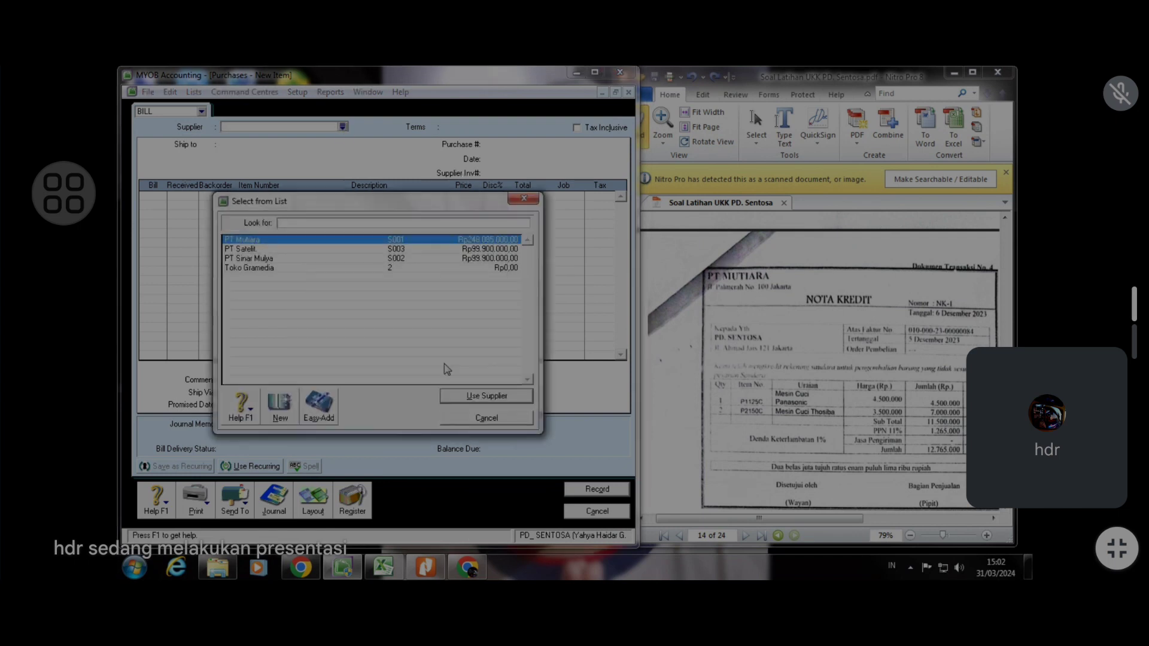
pyautogui.click(468, 397)
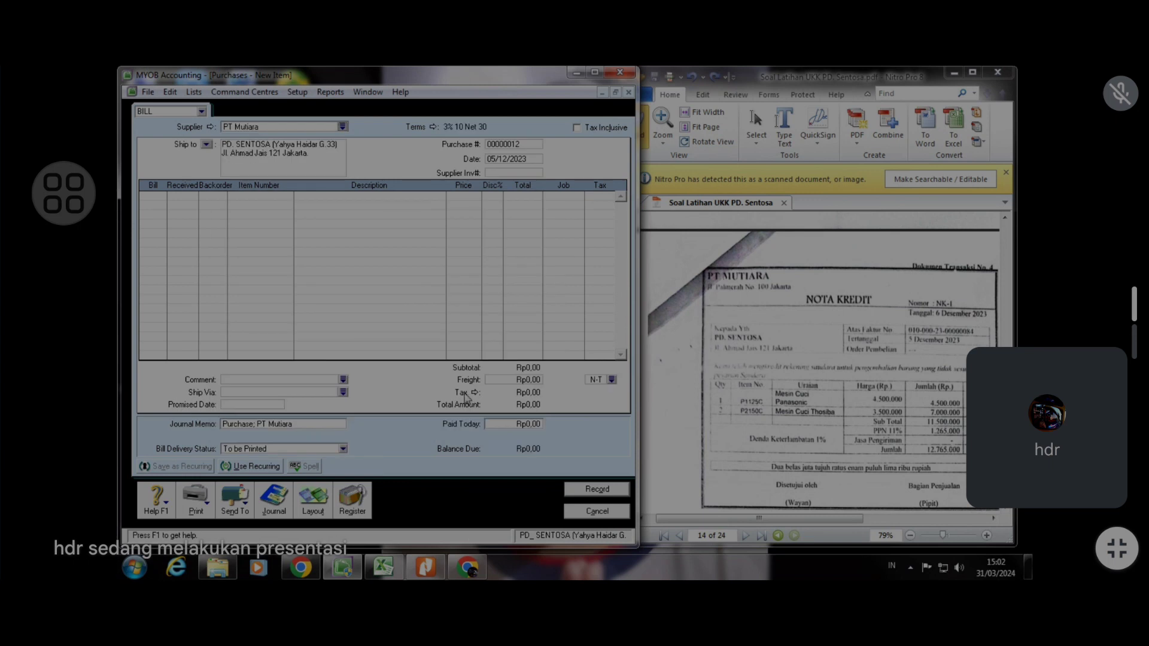
pyautogui.click(525, 144)
pyautogui.write('NK-1')
pyautogui.click(499, 160)
pyautogui.click(496, 159)
pyautogui.press('BackSpace')
pyautogui.write('6')
# Enter a return line with quantity -1 for item P1125 C, Mesin Cuci Panasonic, keeping its default price and tax
pyautogui.click(159, 200)
pyautogui.write('-1')
pyautogui.press('Tab')
pyautogui.press('Tab')
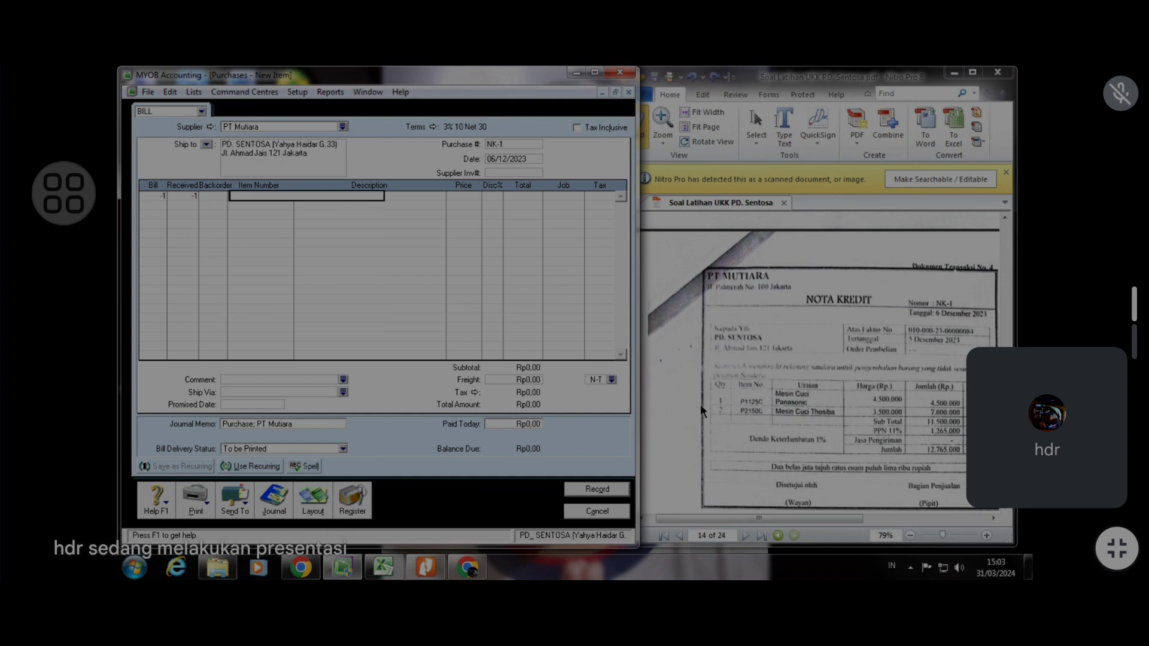
pyautogui.press('Tab')
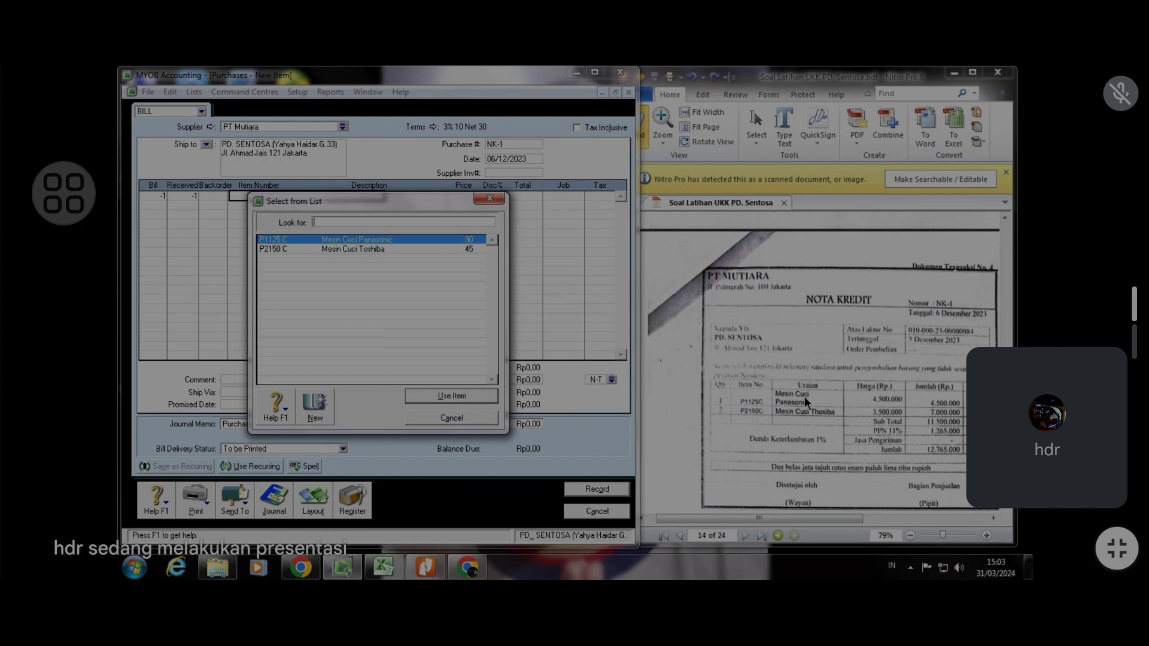
pyautogui.click(450, 396)
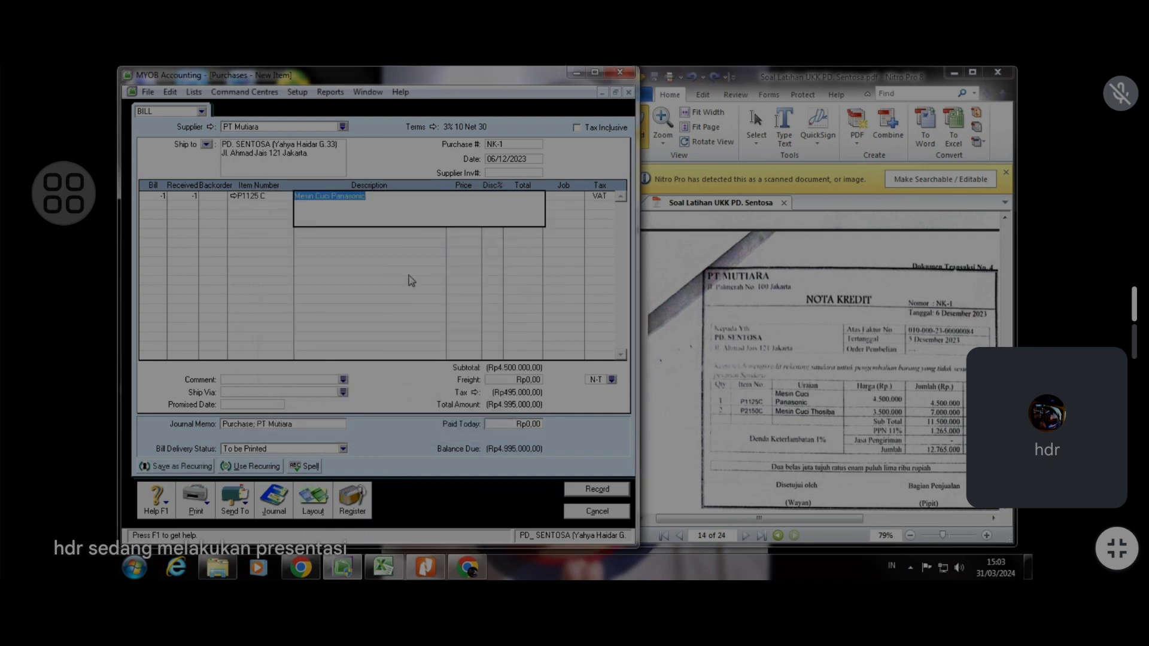
pyautogui.press('Tab')
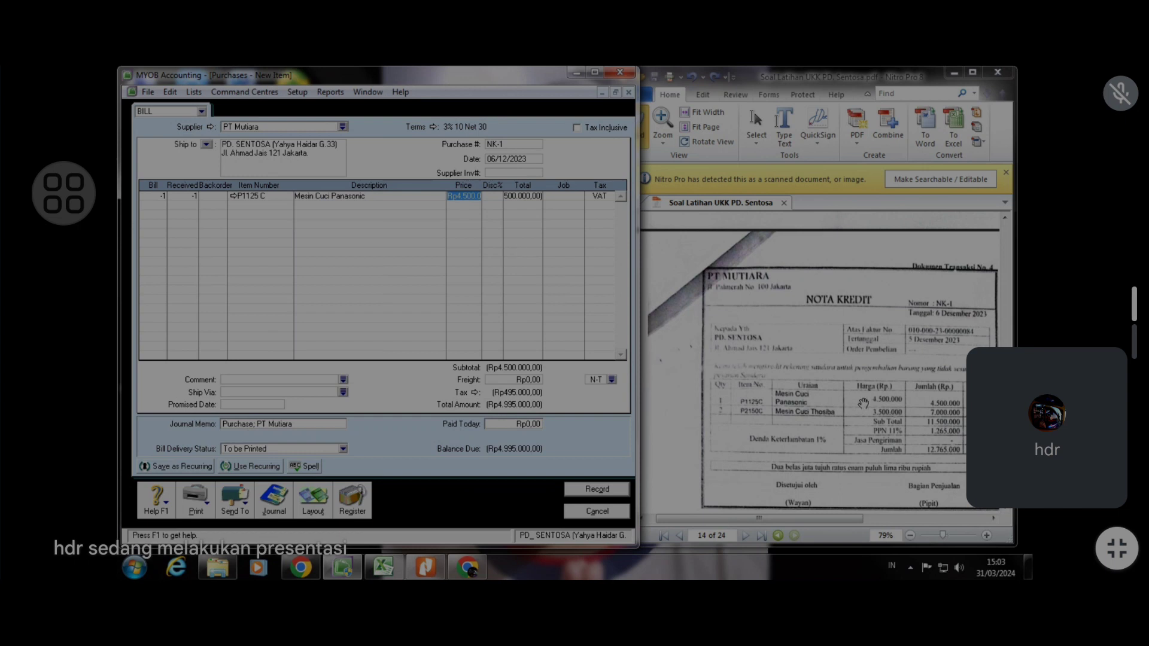
pyautogui.press('Tab')
pyautogui.press('Tab')
pyautogui.press('Tab')
pyautogui.press('Tab')
# Add a second return line with quantity -2 for item P2150 C, Mesin Cuci Toshiba
pyautogui.press('Tab')
pyautogui.write('-2')
pyautogui.press('Tab')
pyautogui.press('Tab')
pyautogui.press('Tab')
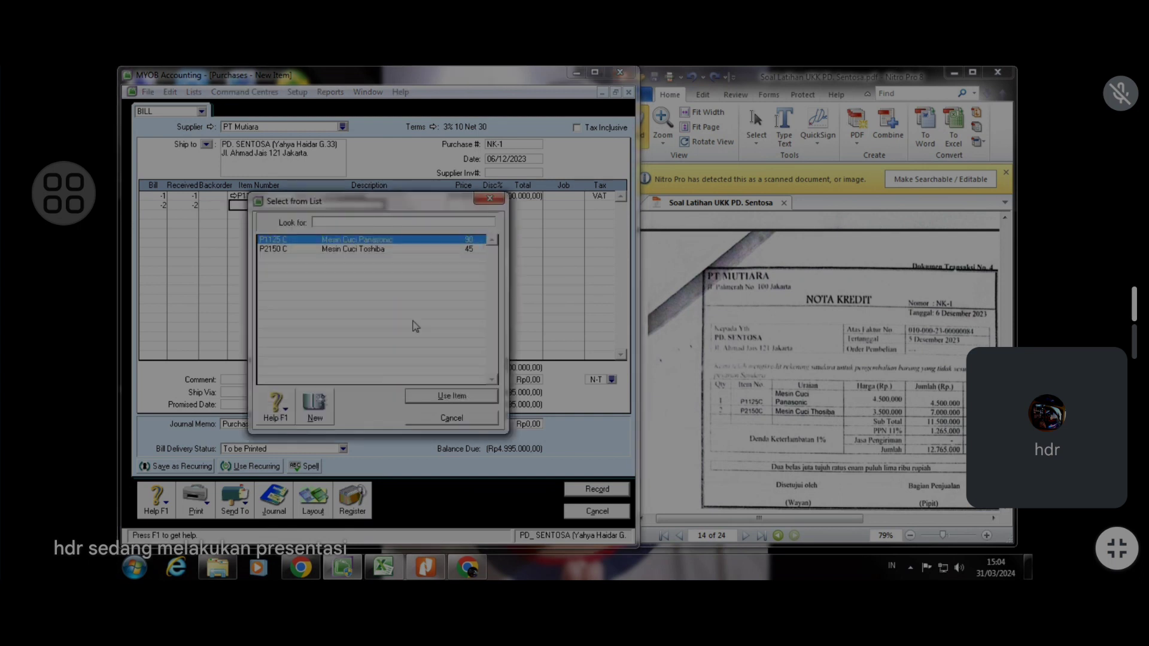
pyautogui.click(392, 249)
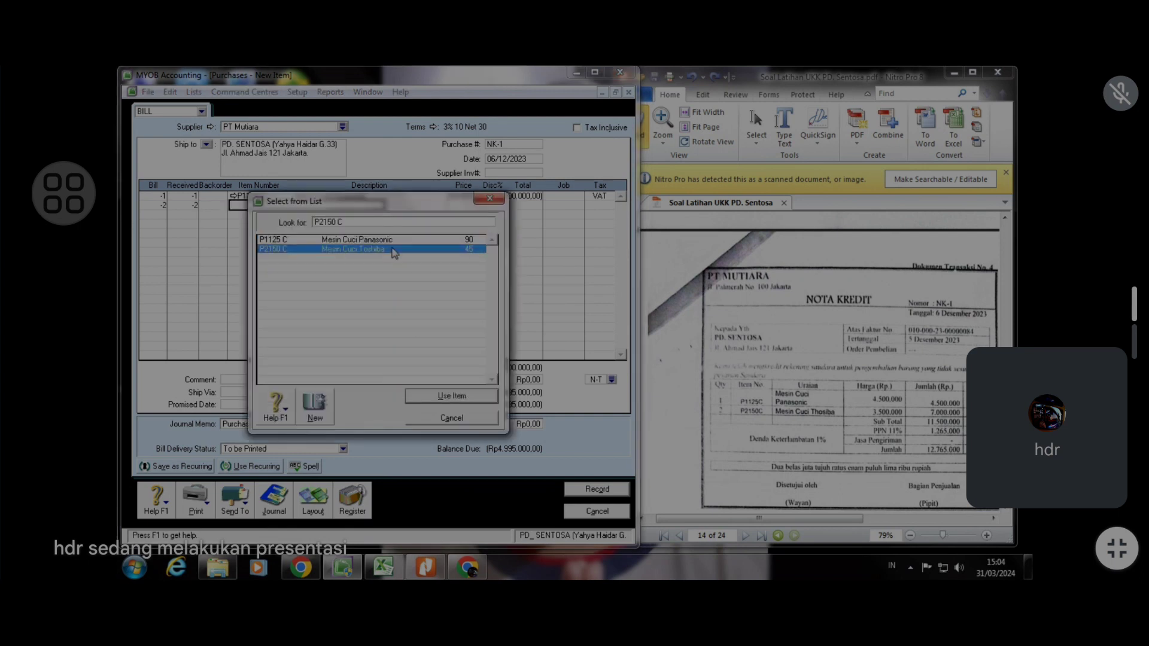
pyautogui.click(452, 396)
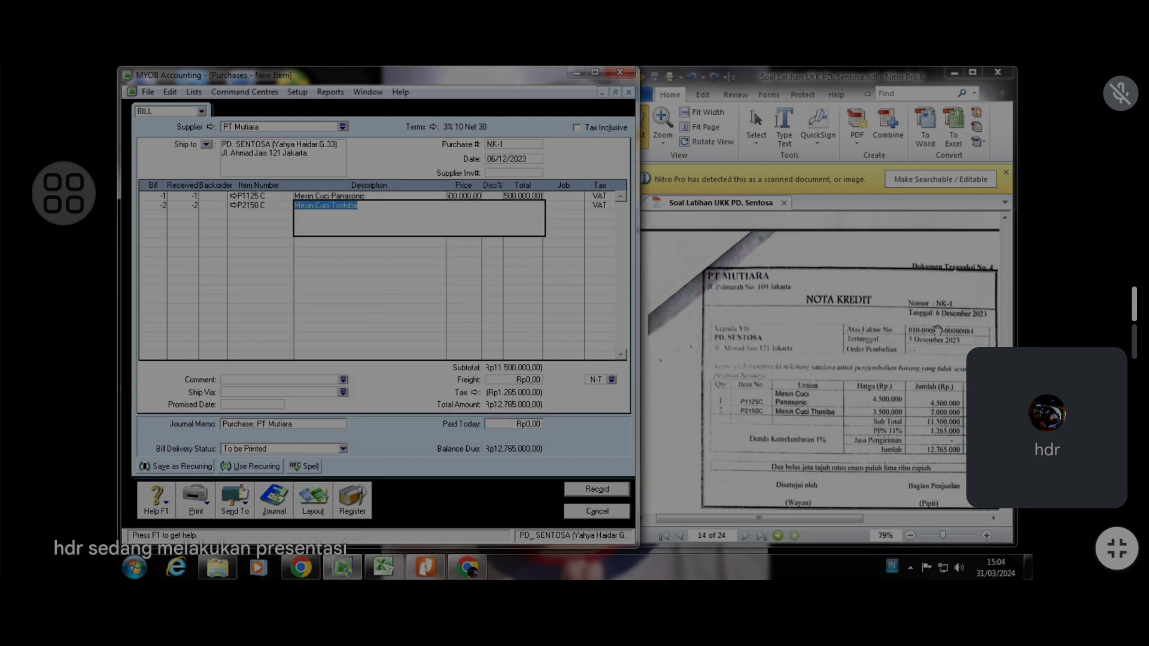
pyautogui.press('Tab')
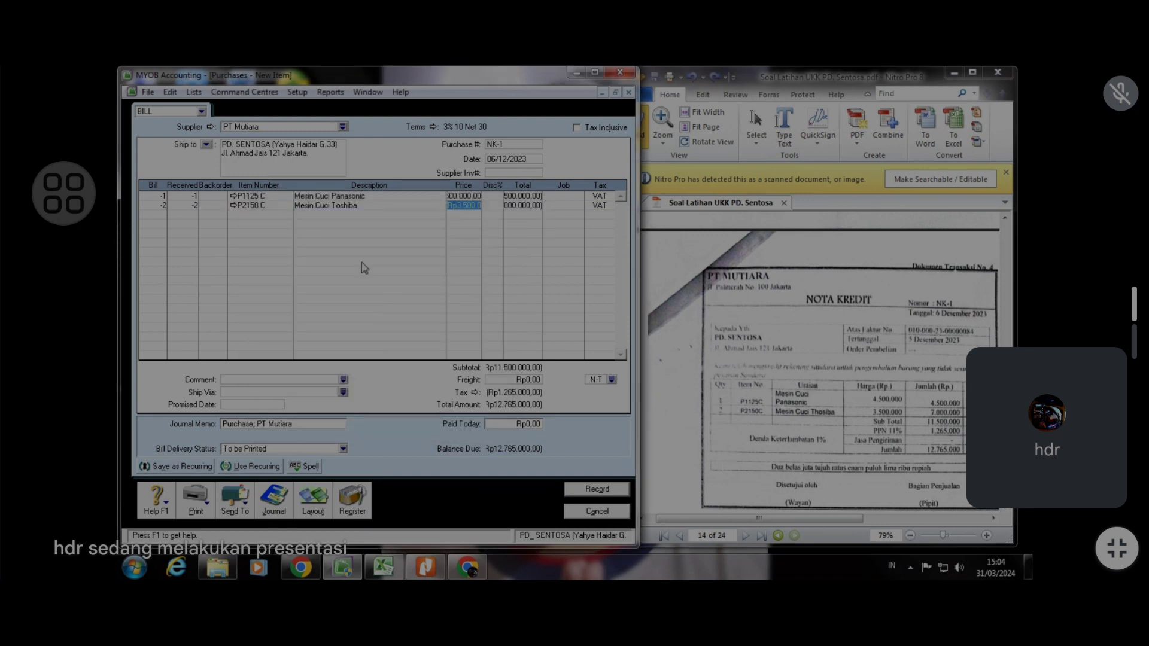
pyautogui.press('Tab')
pyautogui.press('Tab')
pyautogui.press('Tab')
# Review the transaction recap, and record the purchase return while ignoring all spelling suggestions
pyautogui.hotkey('ctrl', 'r')
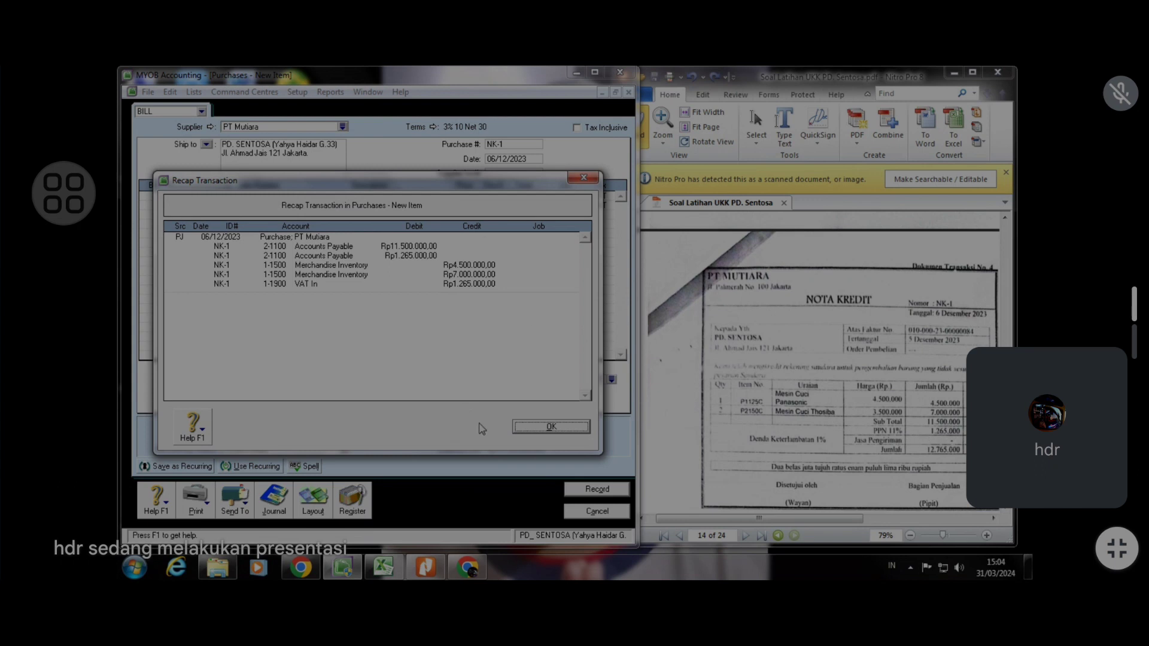
pyautogui.click(575, 428)
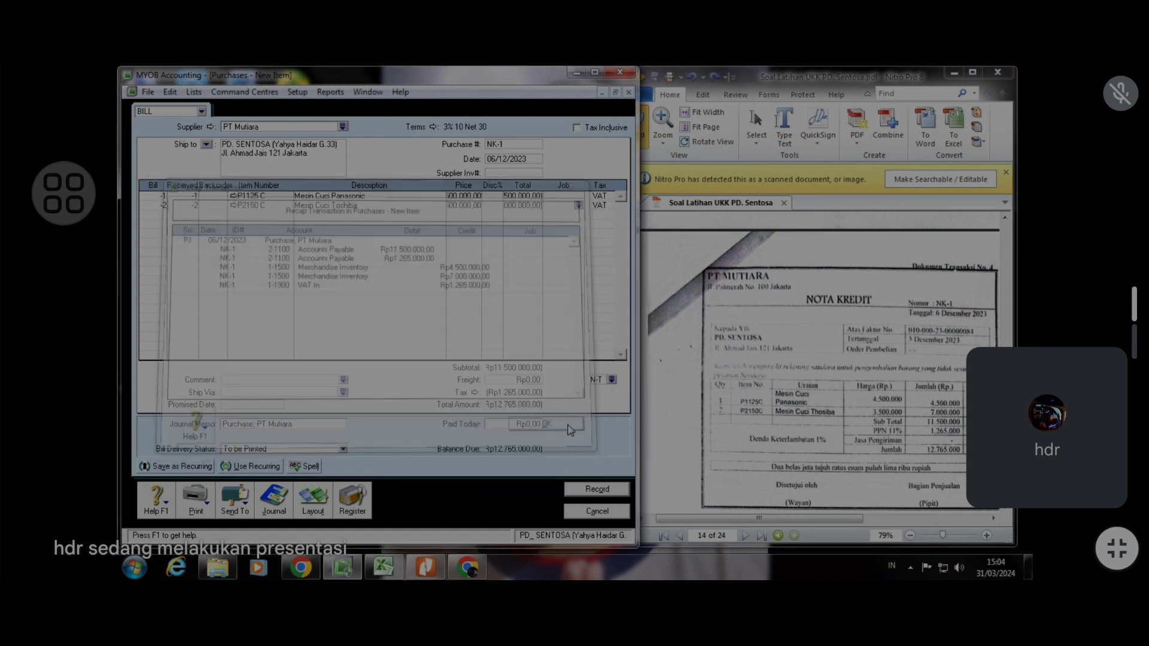
pyautogui.click(588, 491)
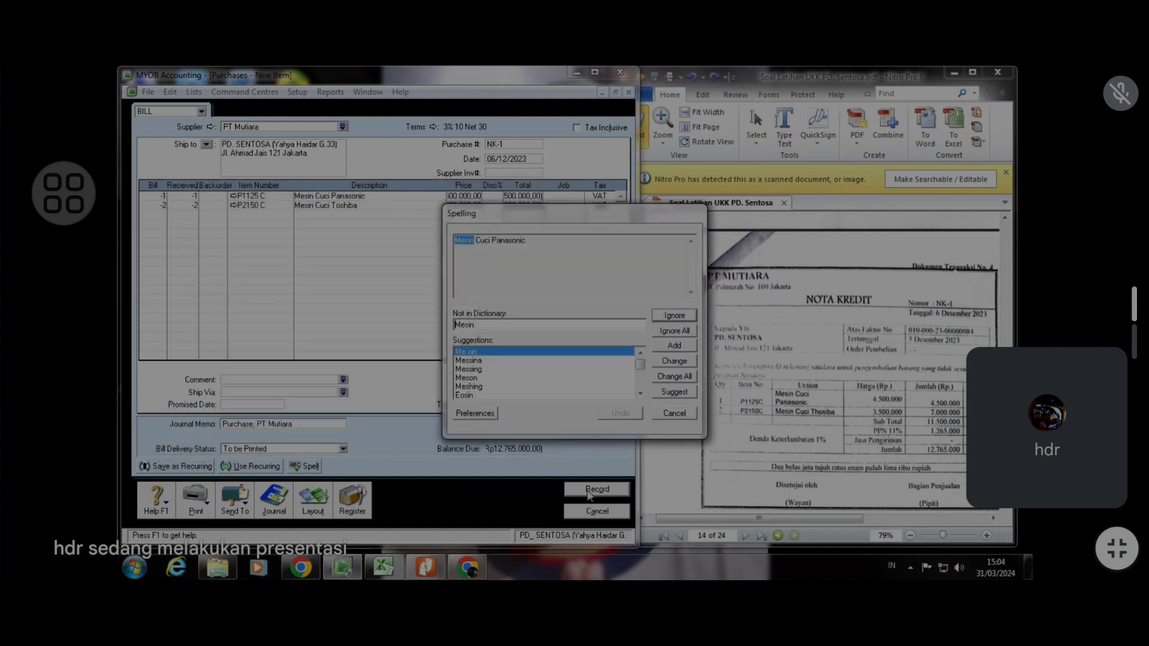
pyautogui.click(663, 333)
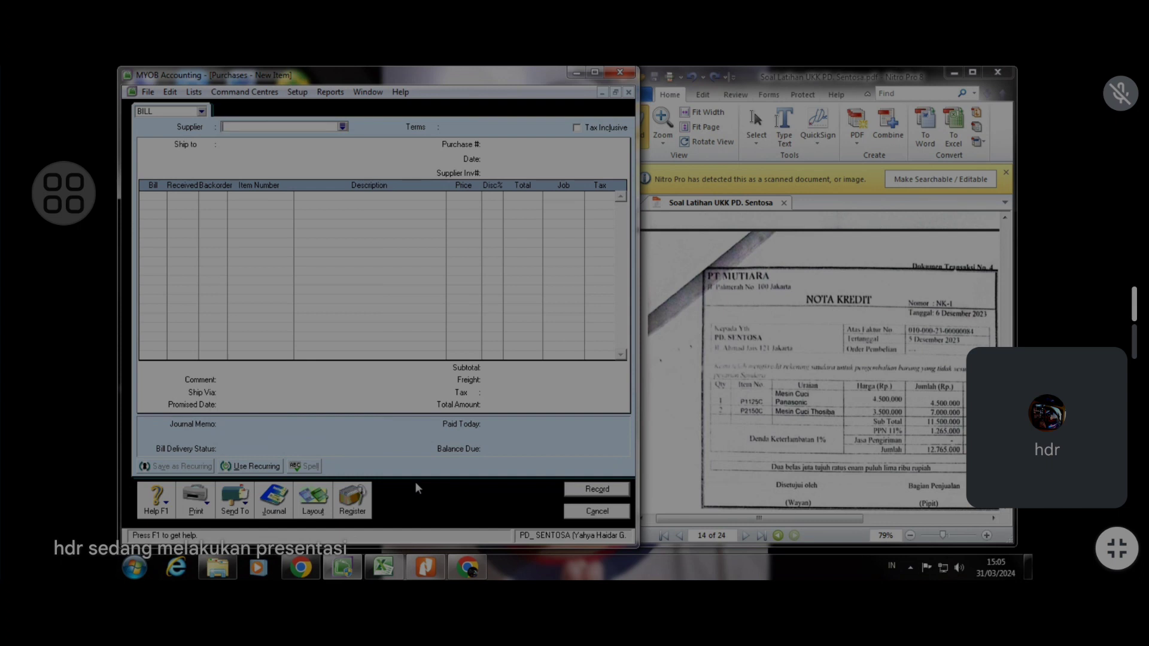
# Open the purchases register and list the purchases of all suppliers dated from 01/12/2023
pyautogui.click(353, 500)
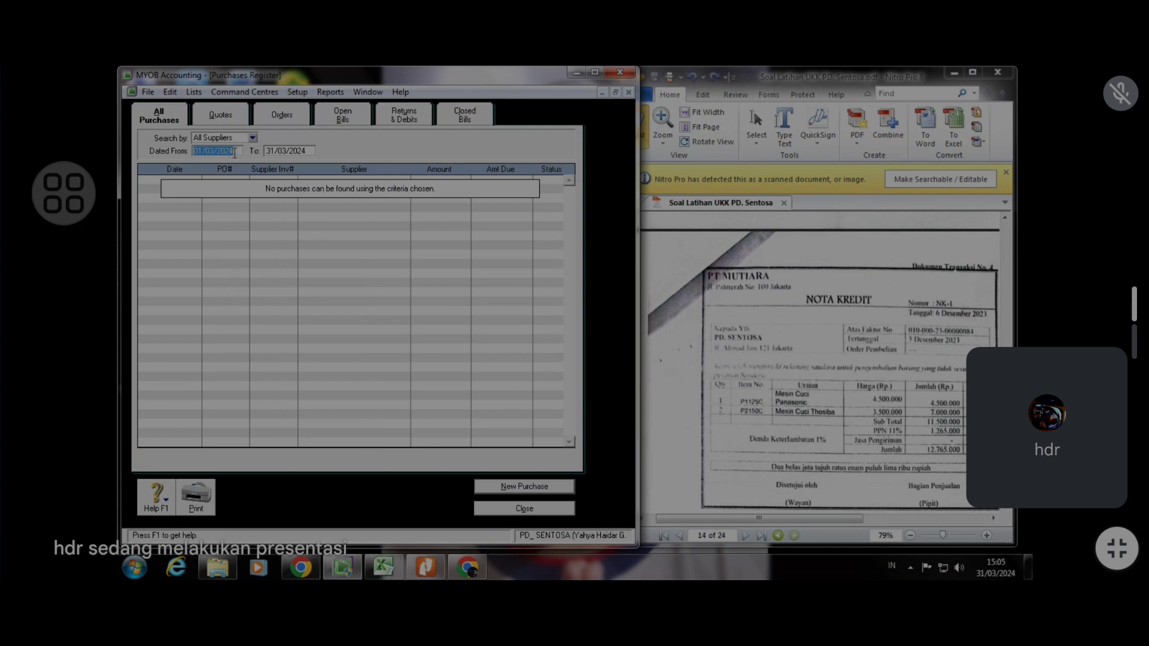
pyautogui.write('1/12/2023')
pyautogui.press('Tab')
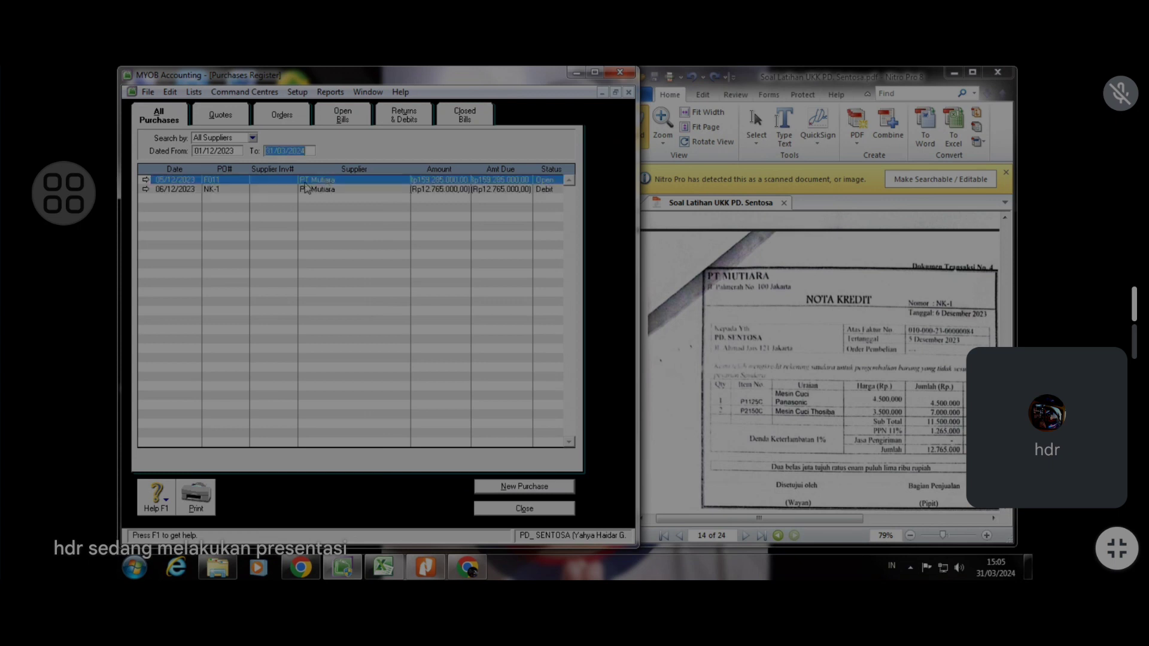
# Apply the NK-1 supplier debit of Rp12.765.000 to purchase F011, dated 06/12/2023
pyautogui.click(406, 123)
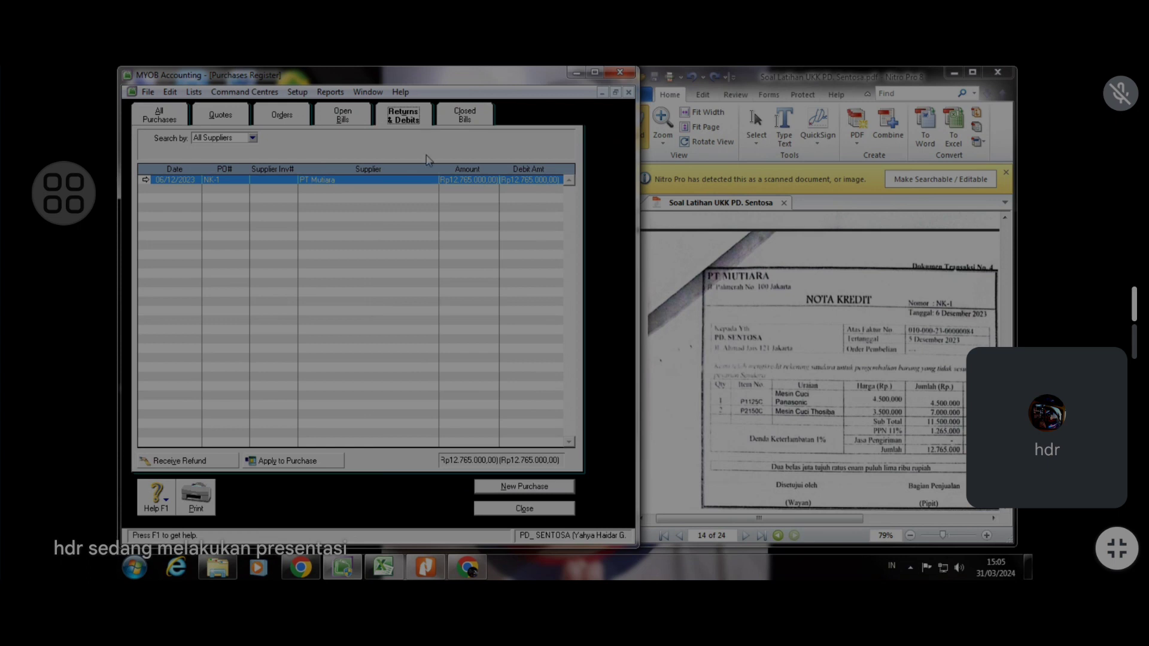
pyautogui.click(324, 185)
pyautogui.click(319, 462)
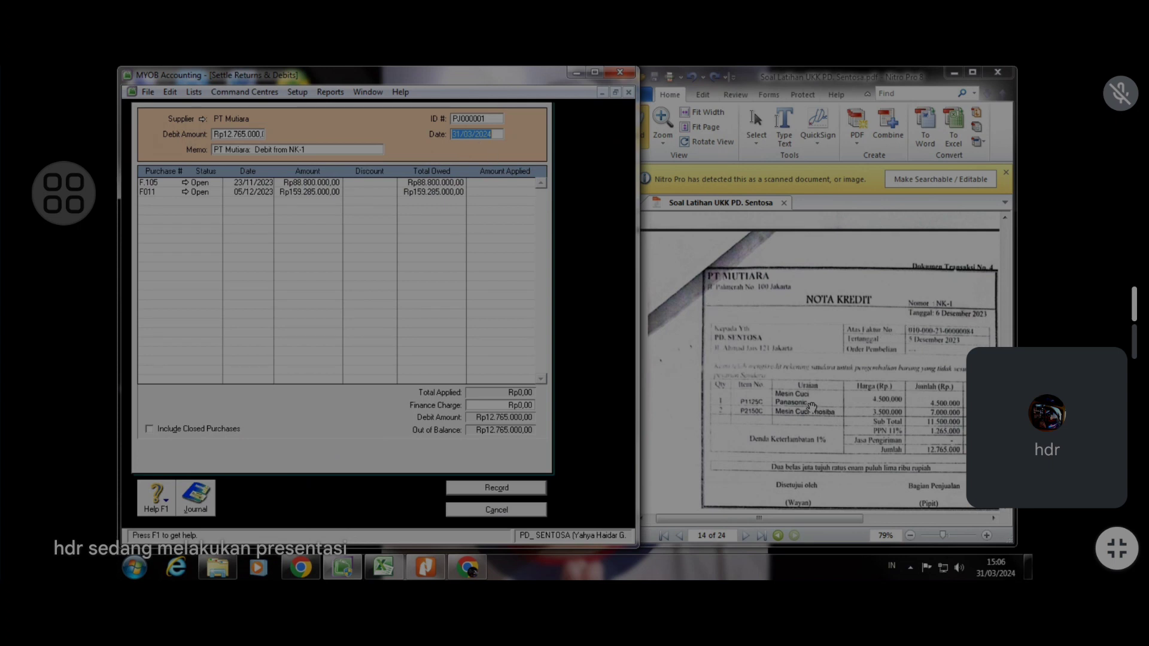
pyautogui.write('6/12/2023')
pyautogui.press('Tab')
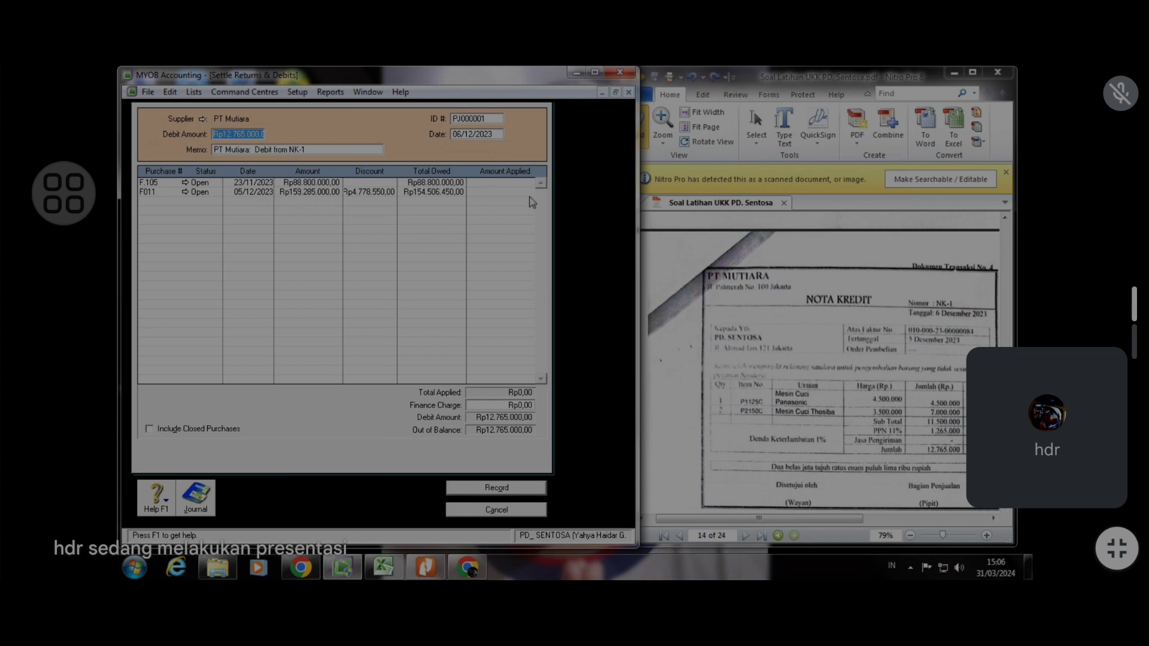
pyautogui.click(494, 192)
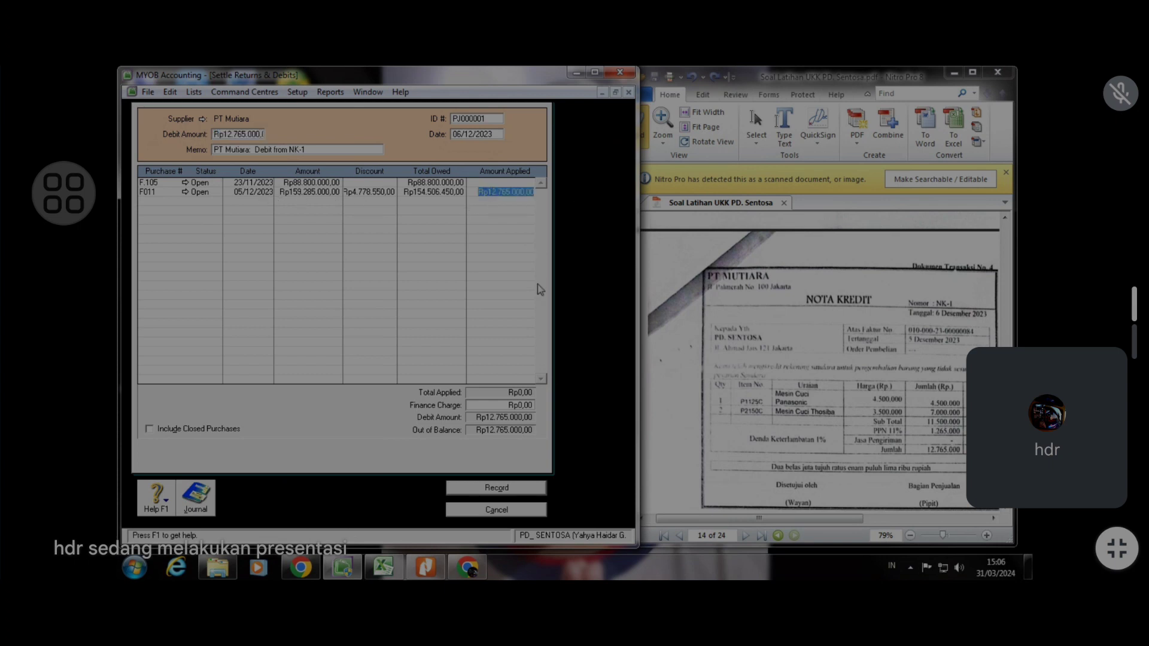
pyautogui.press('Tab')
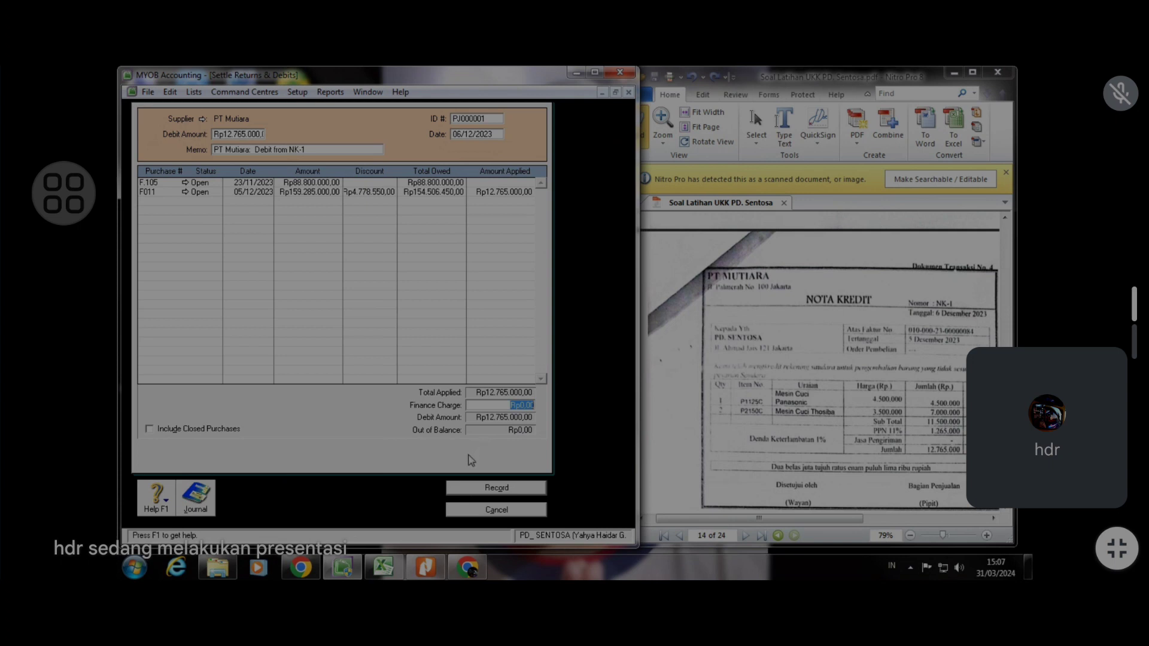
# Clear the discount on purchase F011 and record the debit settlement
pyautogui.click(389, 197)
pyautogui.click(390, 197)
pyautogui.click(481, 193)
pyautogui.click(388, 192)
pyautogui.press('Delete')
pyautogui.press('Tab')
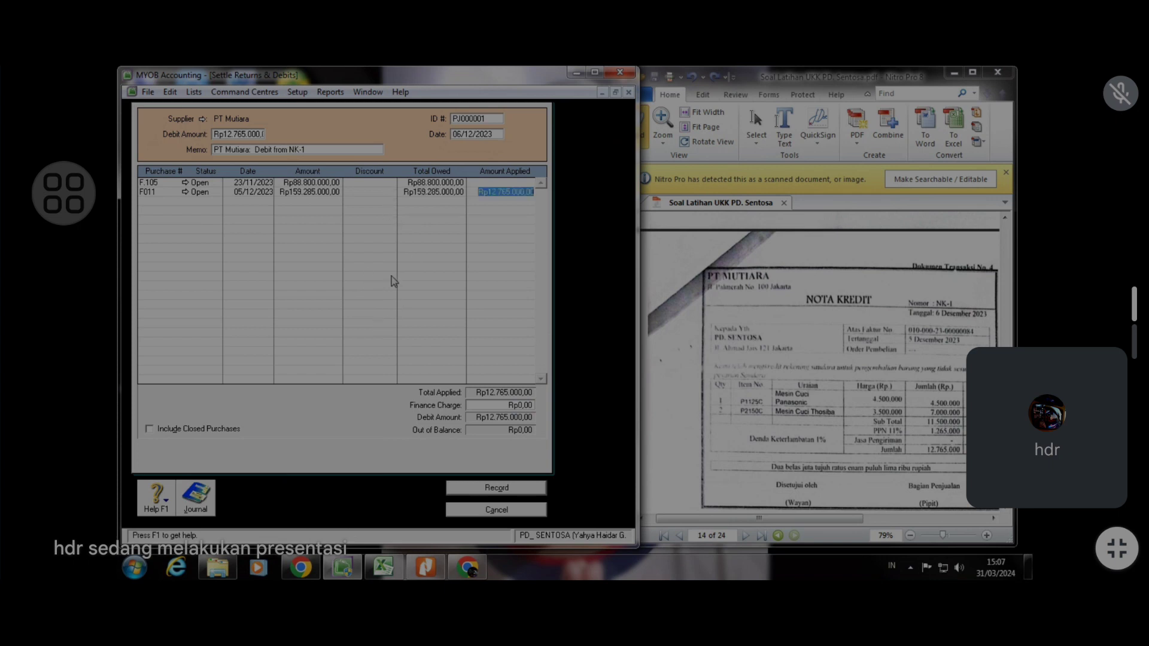
pyautogui.click(487, 488)
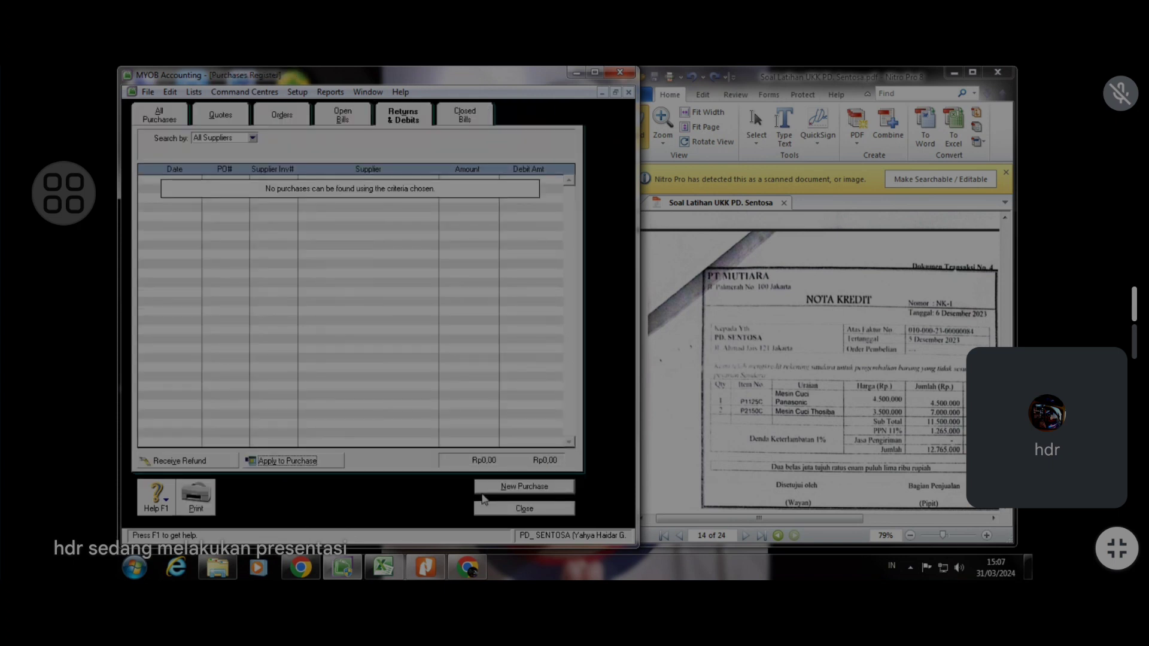
# Bring transaction document No. 5 into view in the PDF and leave the purchase entry form
pyautogui.click(482, 491)
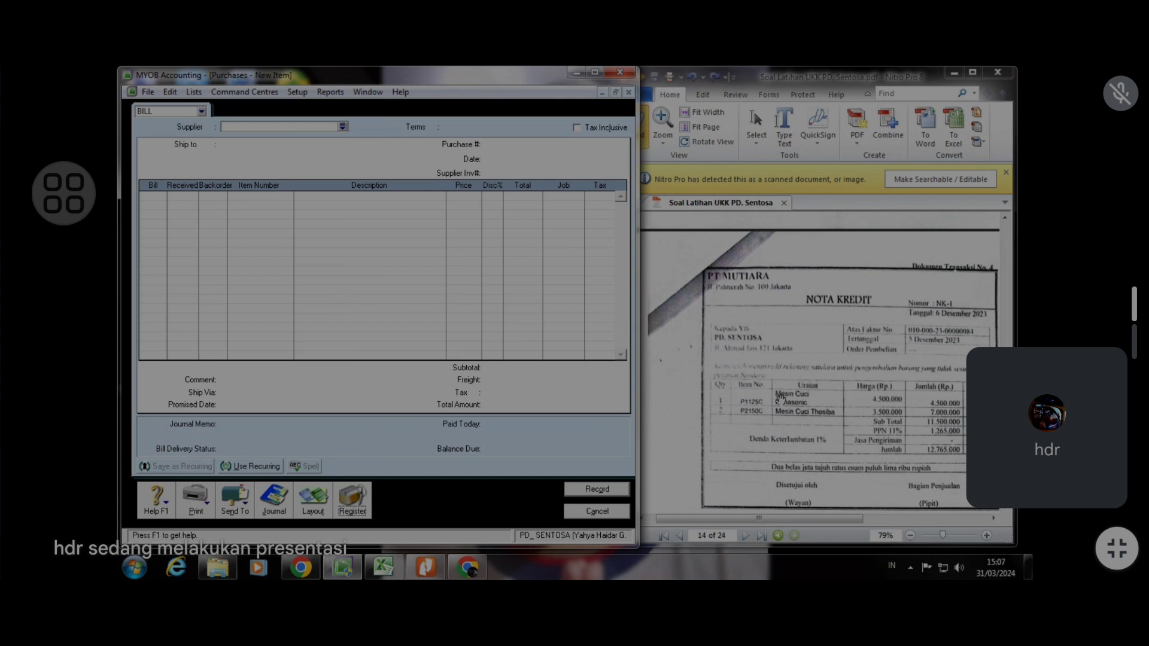
pyautogui.click(780, 396)
pyautogui.scroll(-5, 775, 400)
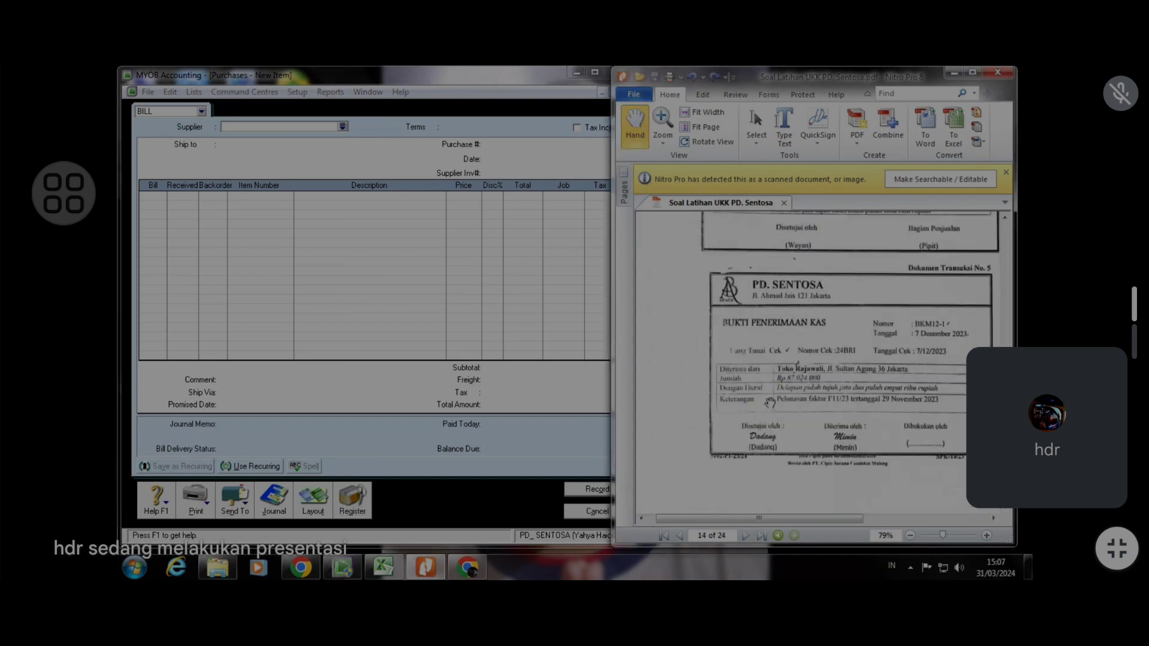
pyautogui.click(585, 512)
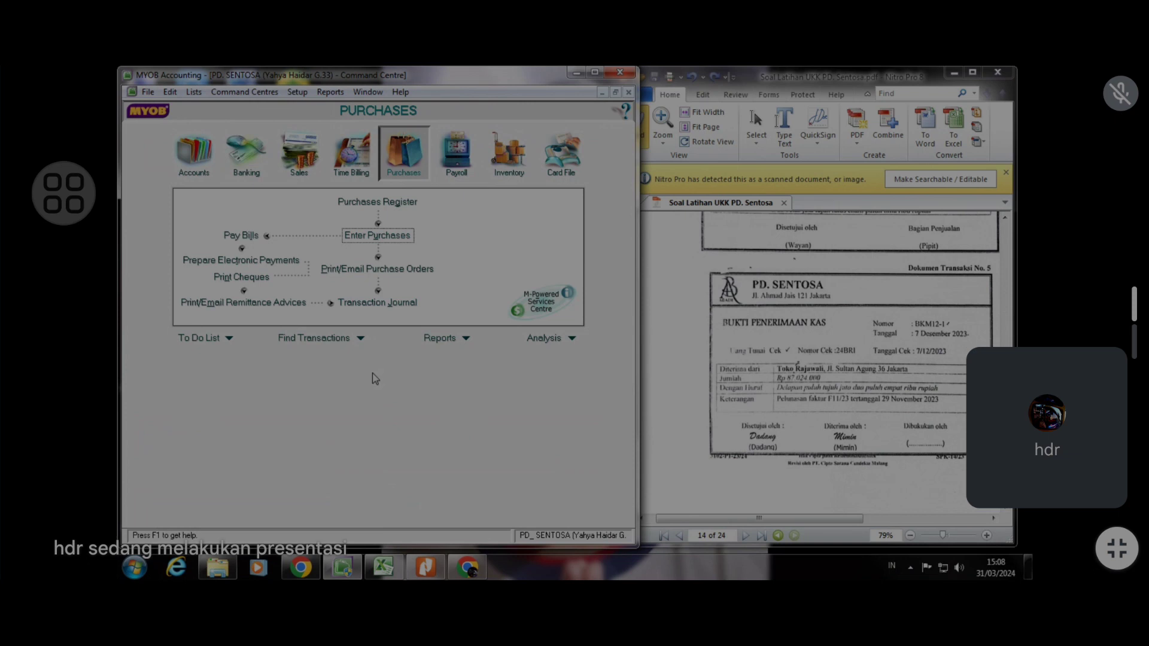
# Start a customer payment receipt in Sales for Toko Rajawali
pyautogui.click(299, 178)
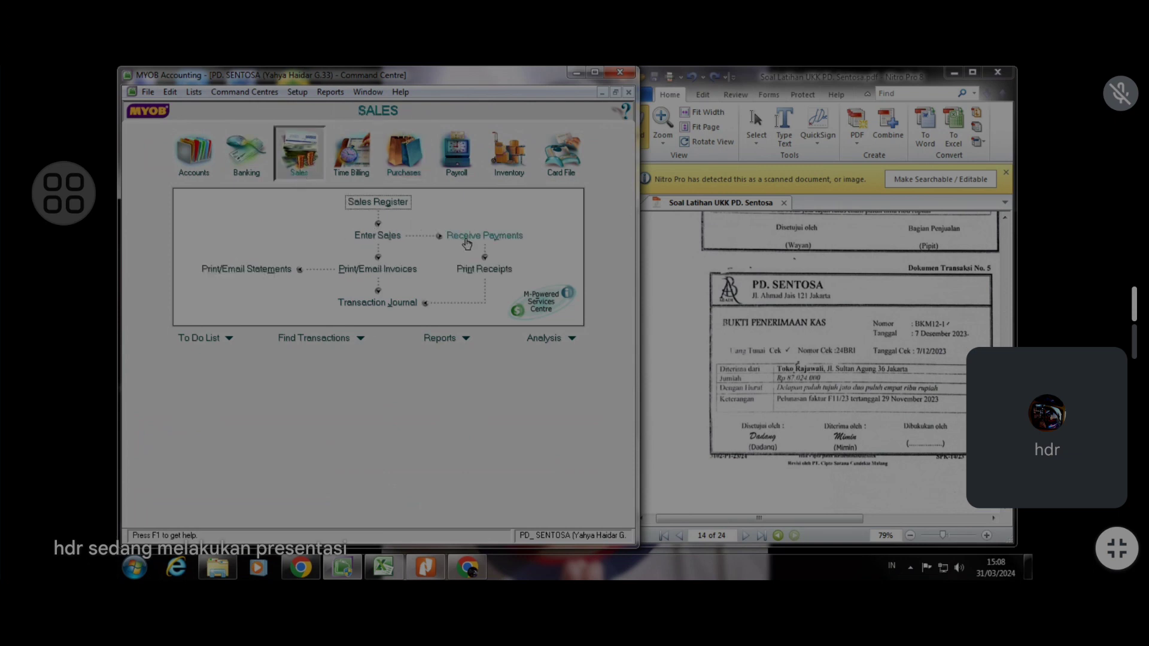
pyautogui.click(467, 237)
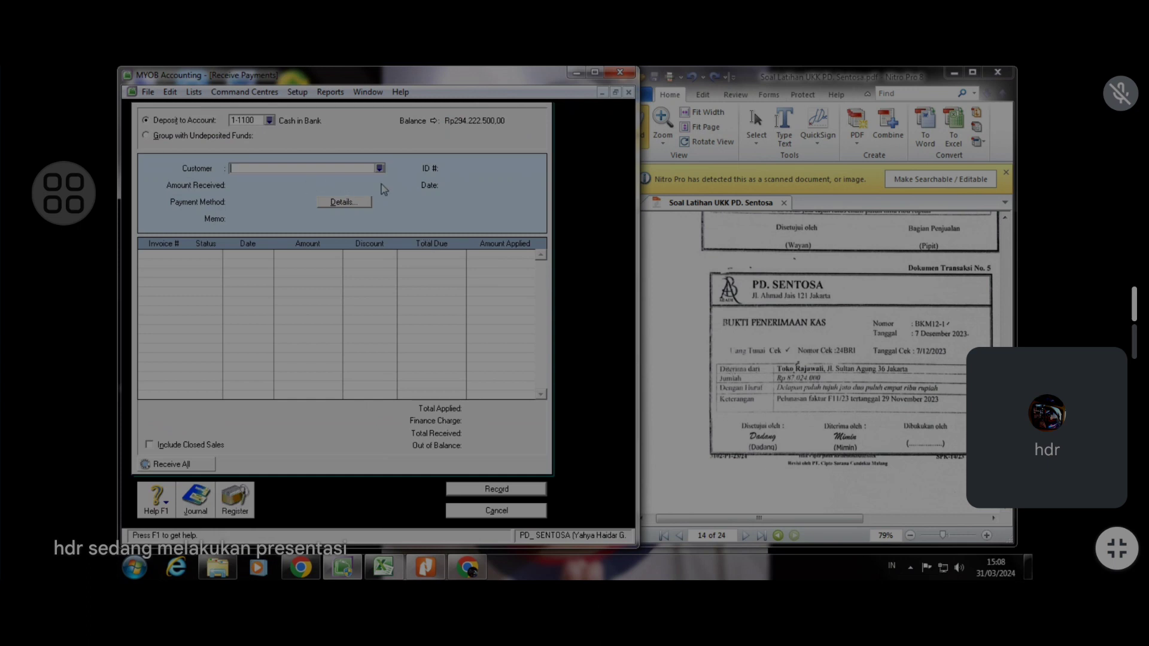
pyautogui.click(379, 168)
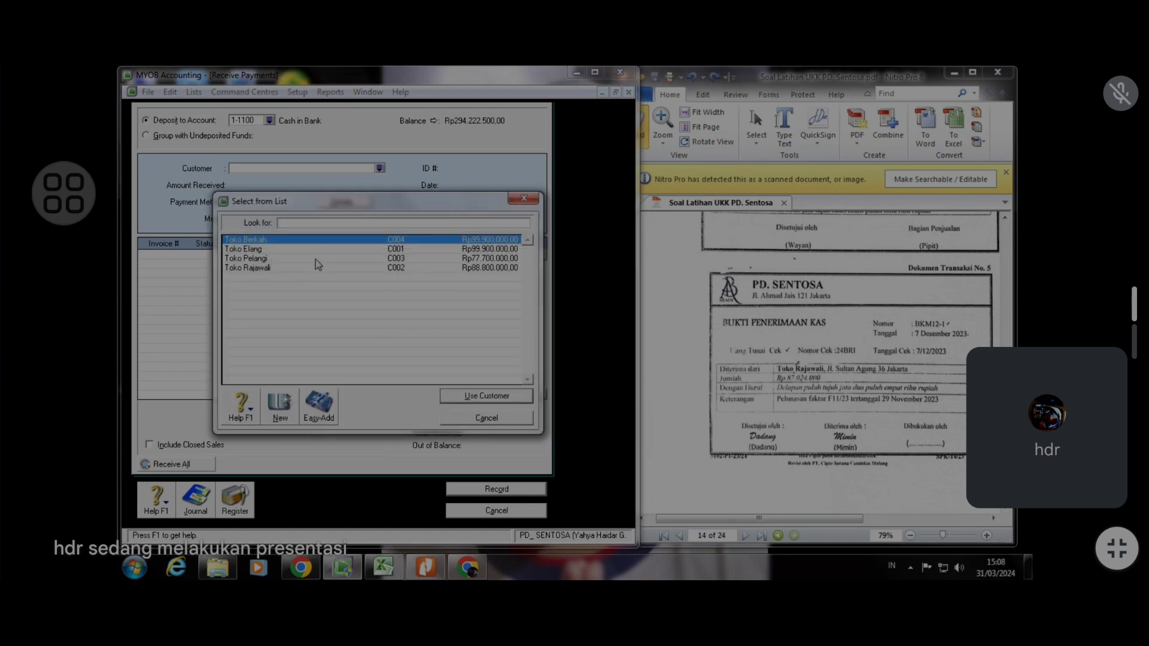
pyautogui.click(315, 268)
pyautogui.click(481, 397)
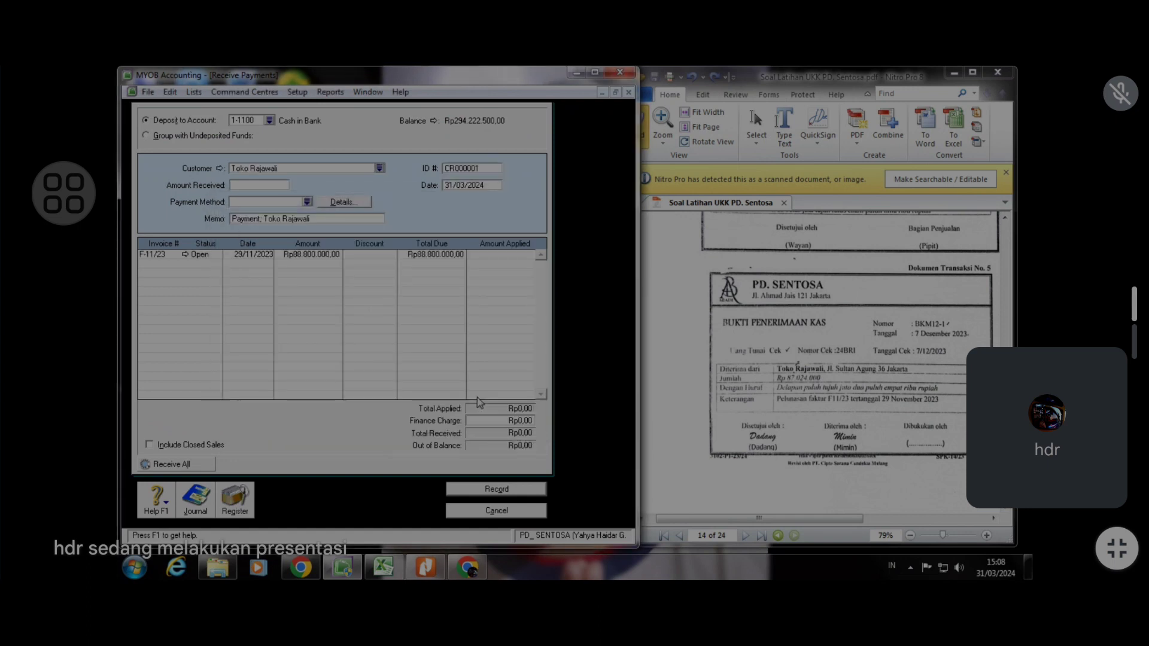
# Set the payment's ID number to BKM12-1 and its date to 07/12/2023
pyautogui.click(444, 170)
pyautogui.write('BKM12-1')
pyautogui.click(486, 184)
pyautogui.write('7/12/2023')
# Check the available payment methods and set the amount received to Rp87.024.000
pyautogui.click(308, 202)
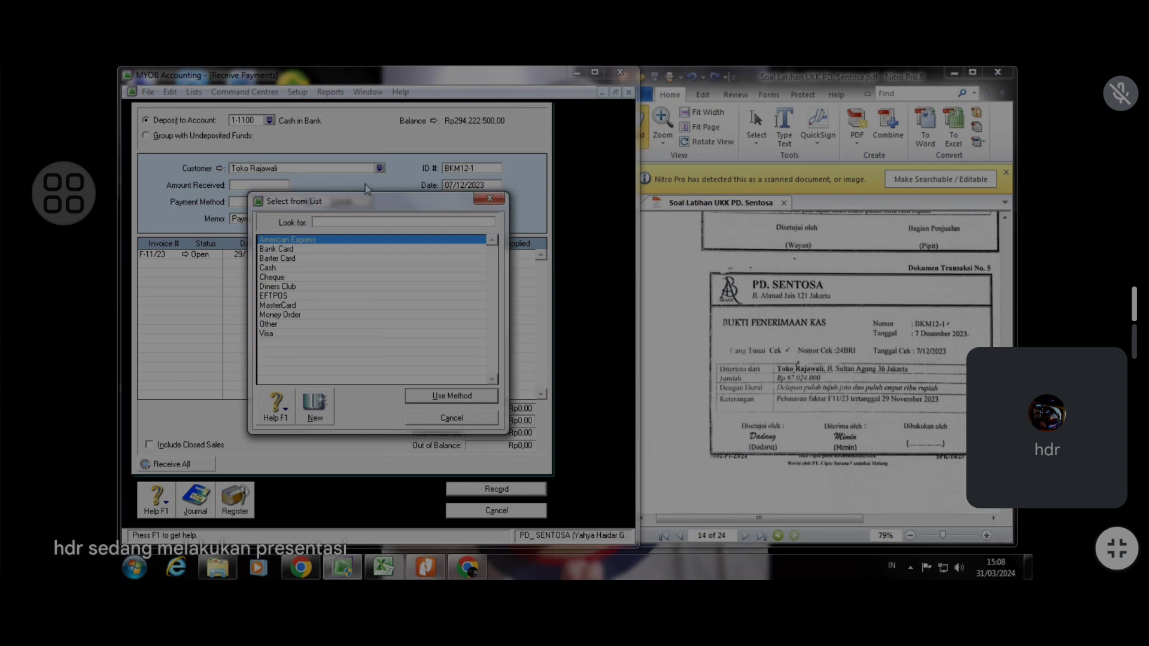
pyautogui.click(488, 199)
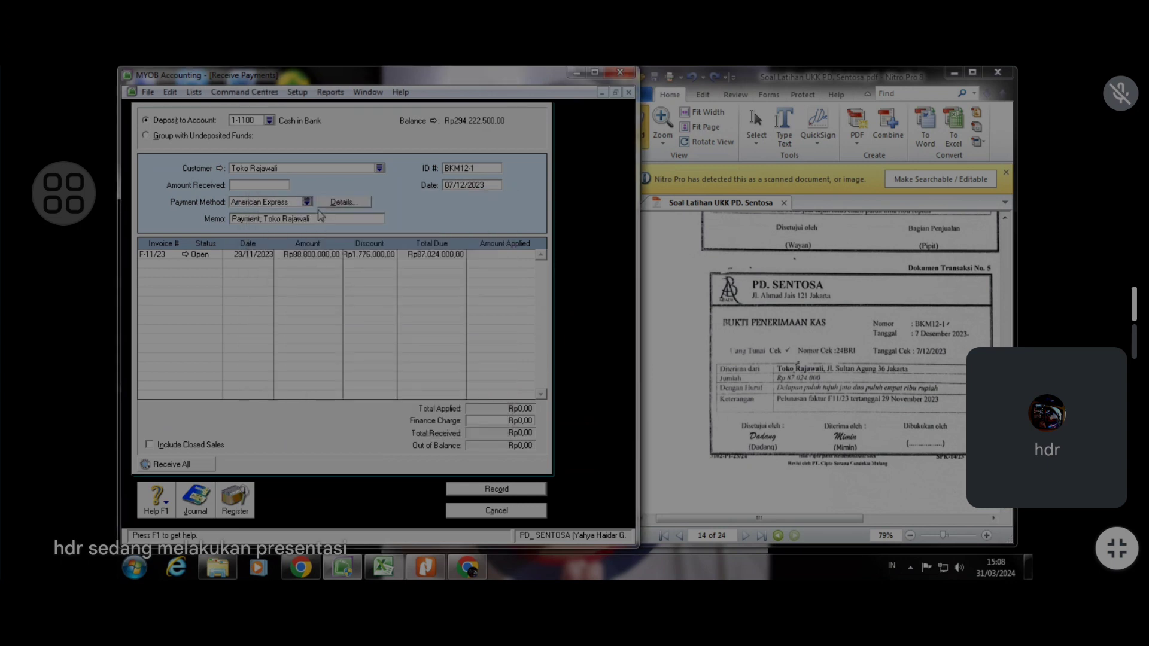
pyautogui.click(280, 187)
pyautogui.write('87.024.000')
pyautogui.press('Tab')
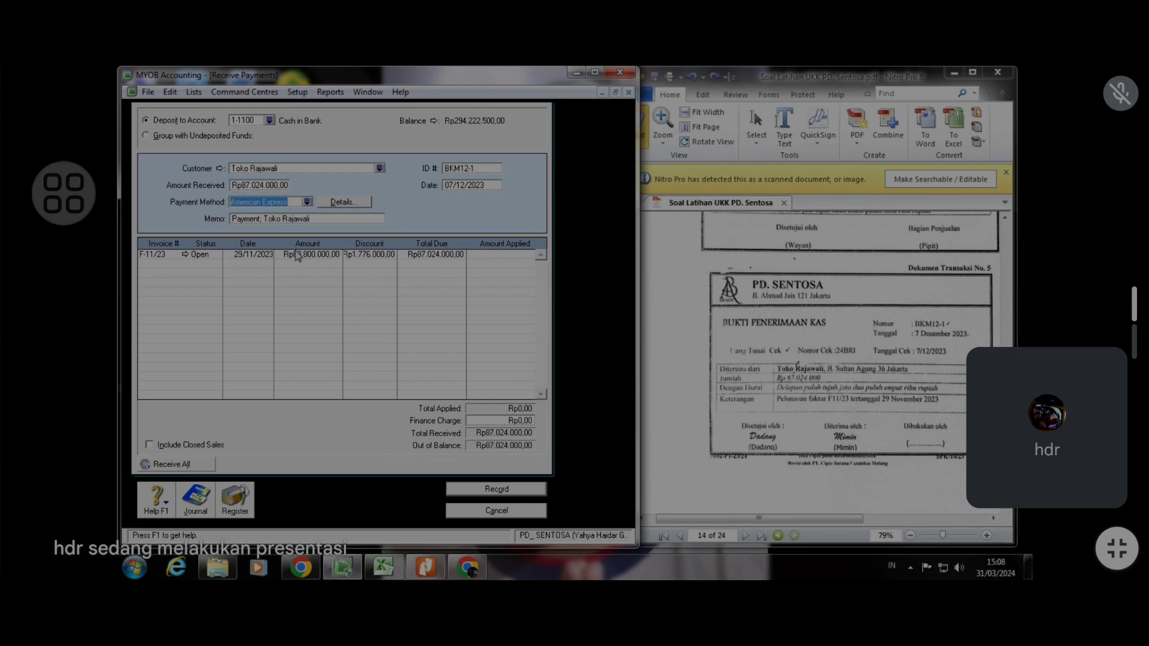
# Set the payment method of the Toko Rajawali receipt to Cash
pyautogui.click(307, 202)
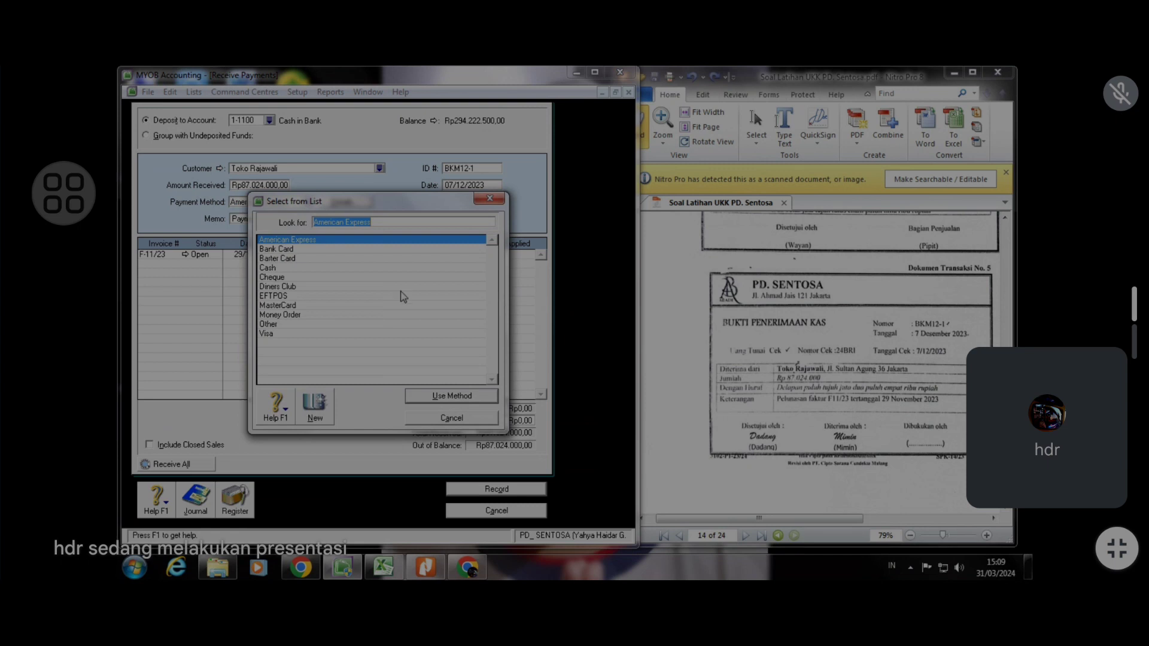
pyautogui.click(375, 267)
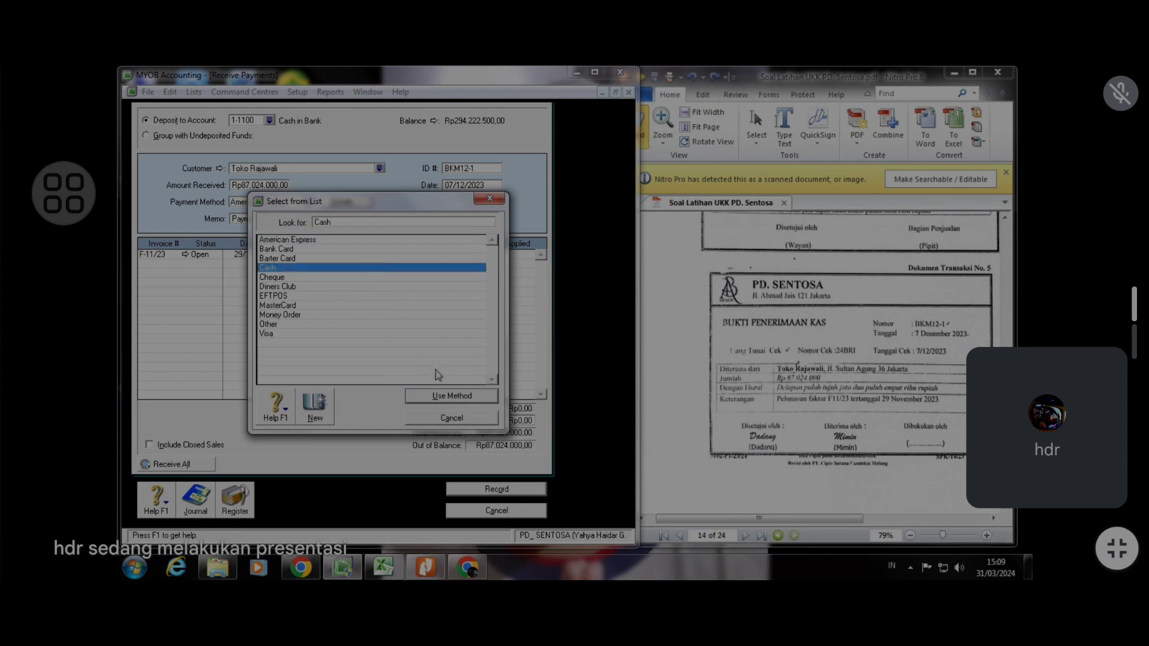
pyautogui.click(453, 396)
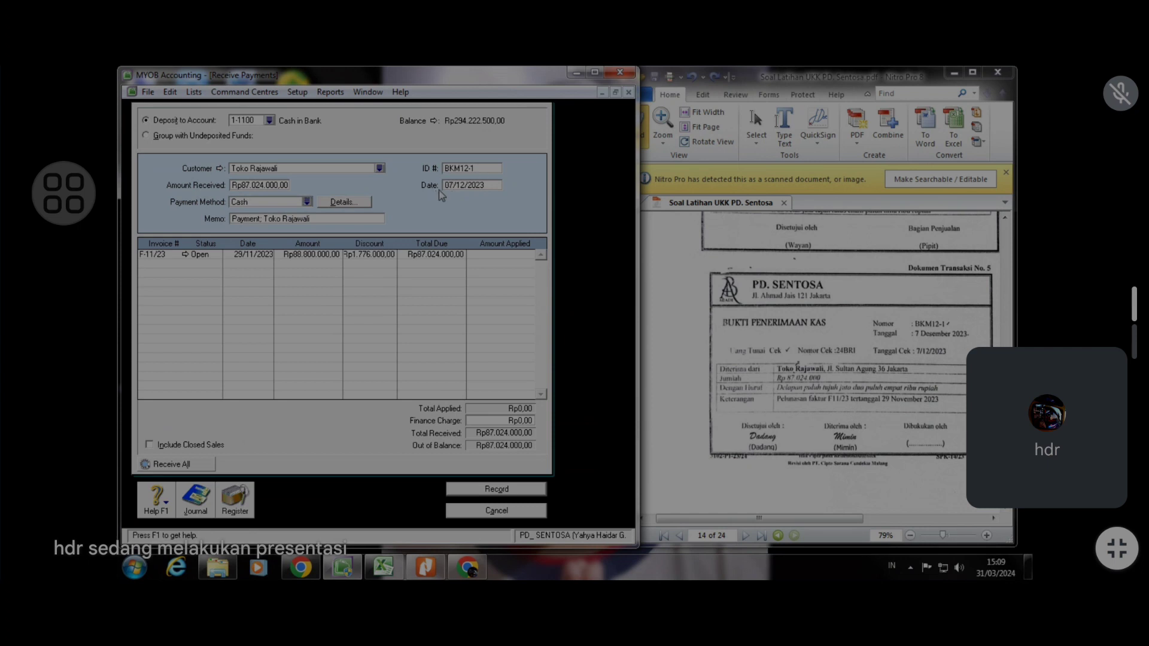
# Apply the received Rp87.024.000 to Toko Rajawali's open invoice F-11/23
pyautogui.press('Tab')
pyautogui.press('Tab')
pyautogui.press('Tab')
pyautogui.press('Tab')
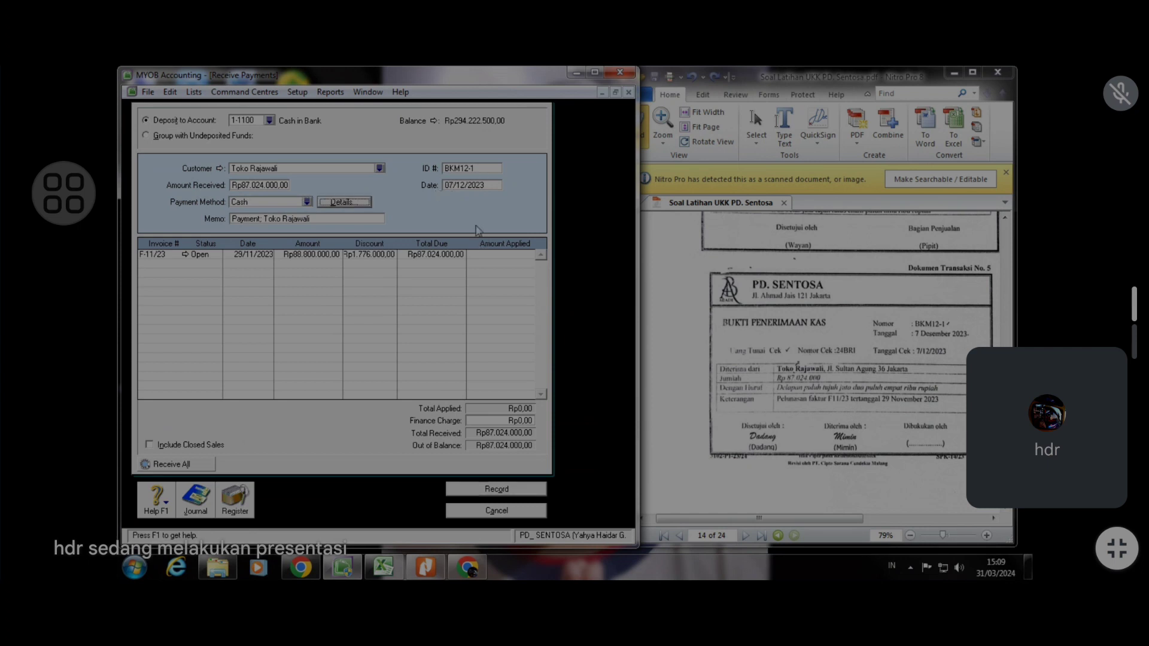
pyautogui.press('Tab')
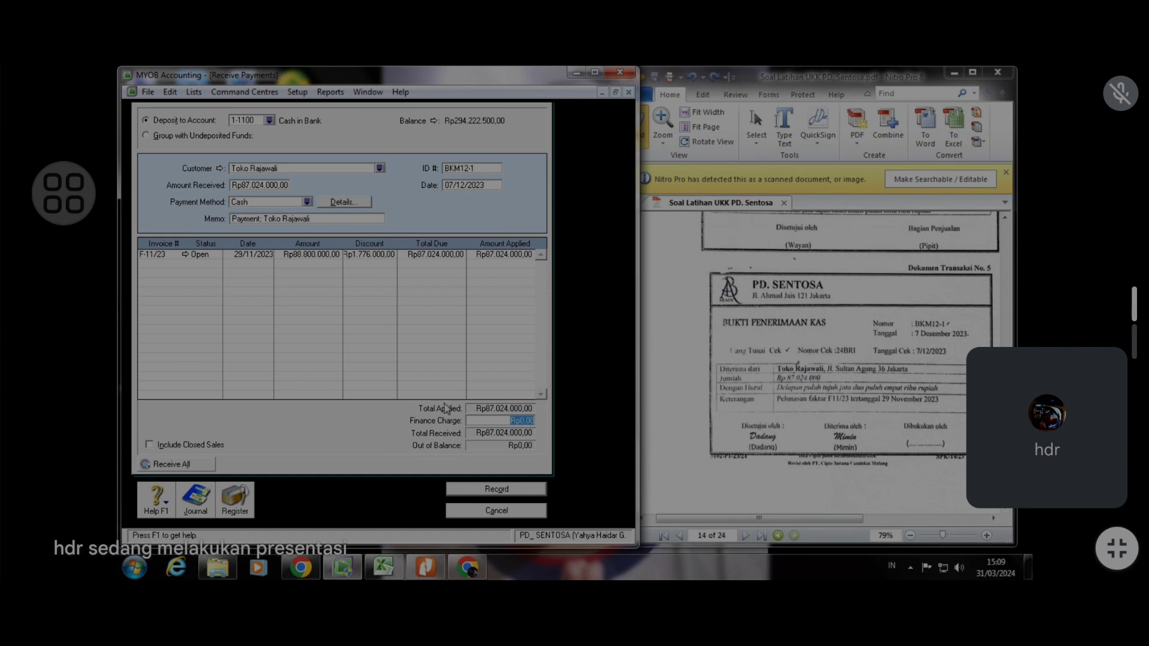
# Review the payment's transaction recap, record the payment without printing the credit memo, and leave the receipt form
pyautogui.hotkey('ctrl', 'r')
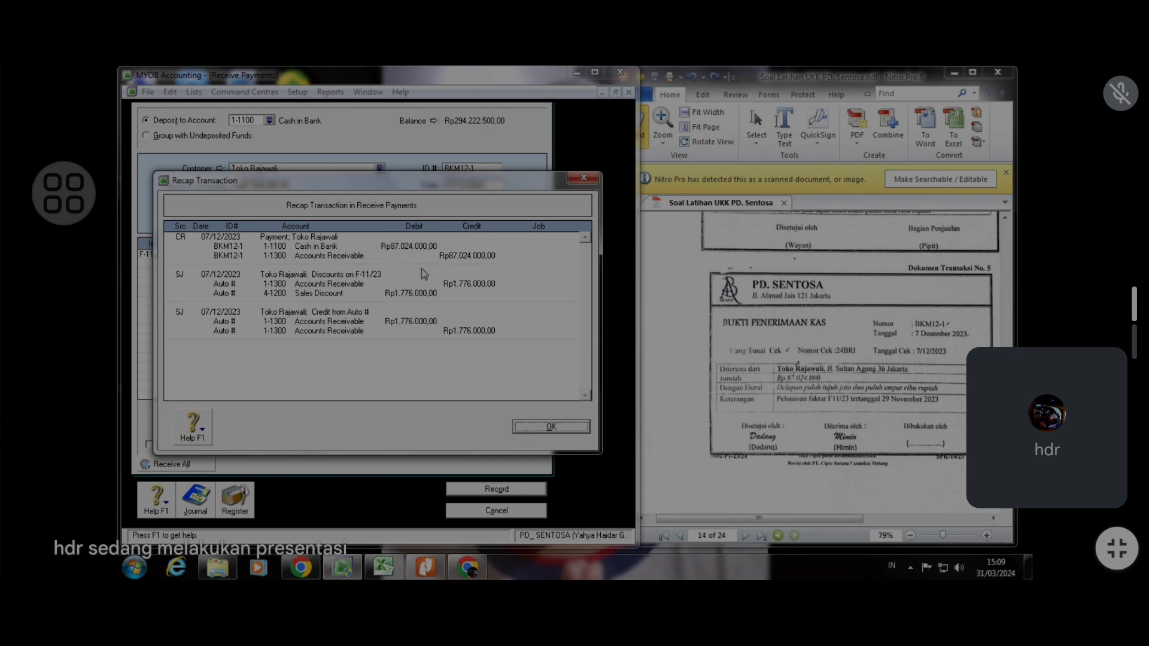
pyautogui.click(550, 427)
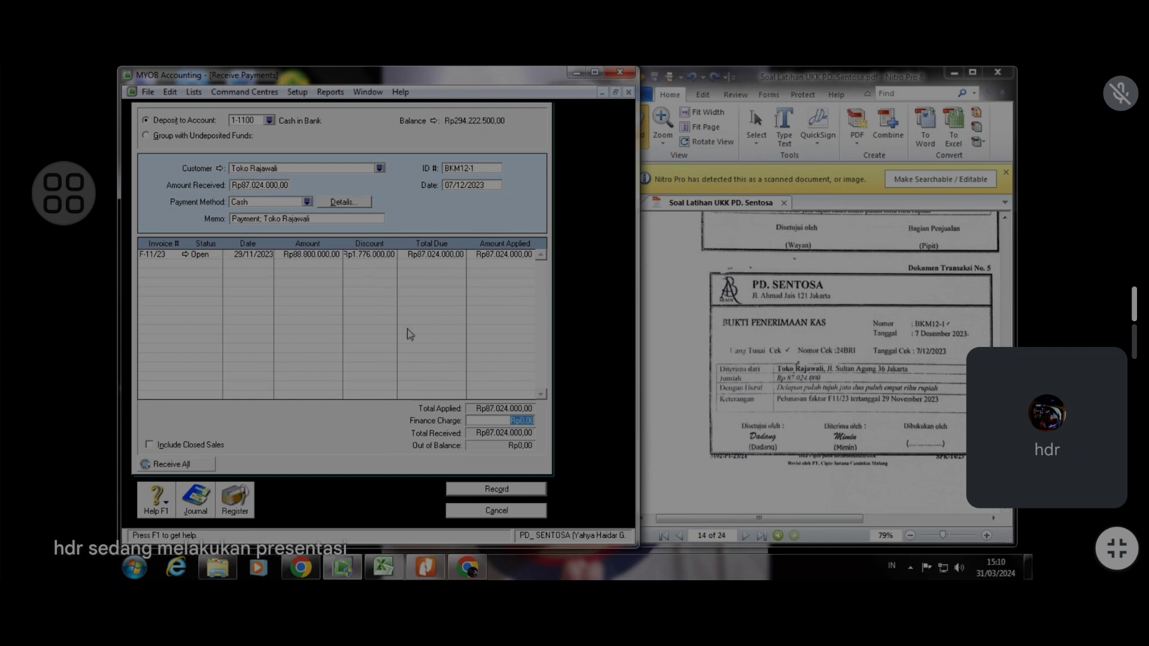
pyautogui.click(529, 489)
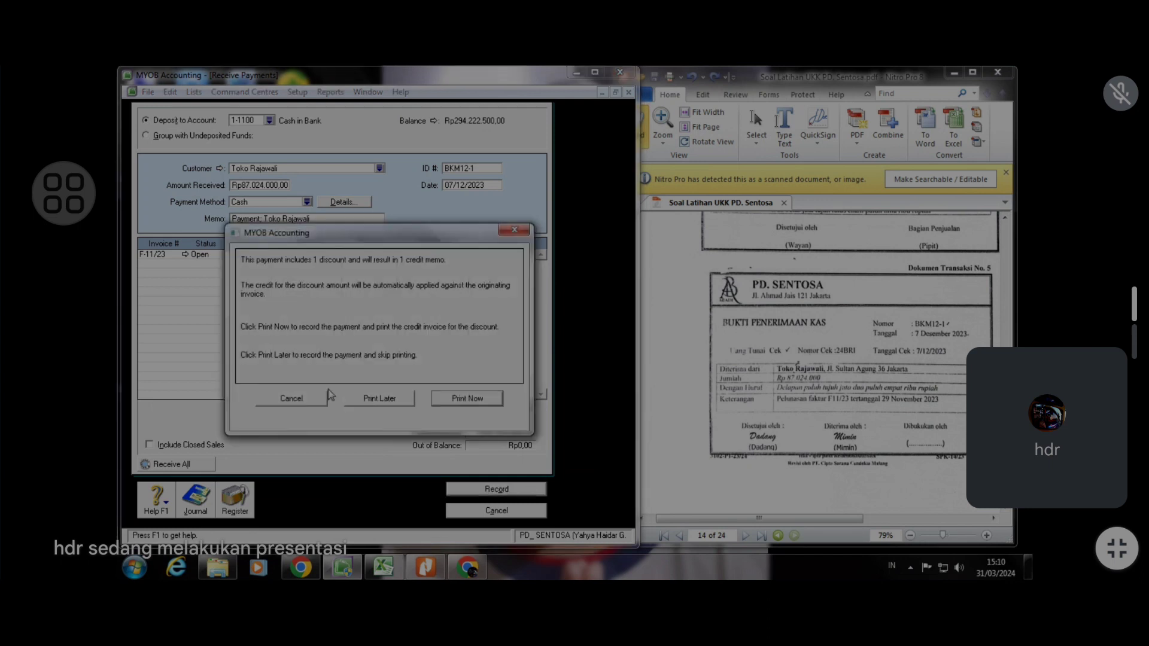
pyautogui.click(371, 401)
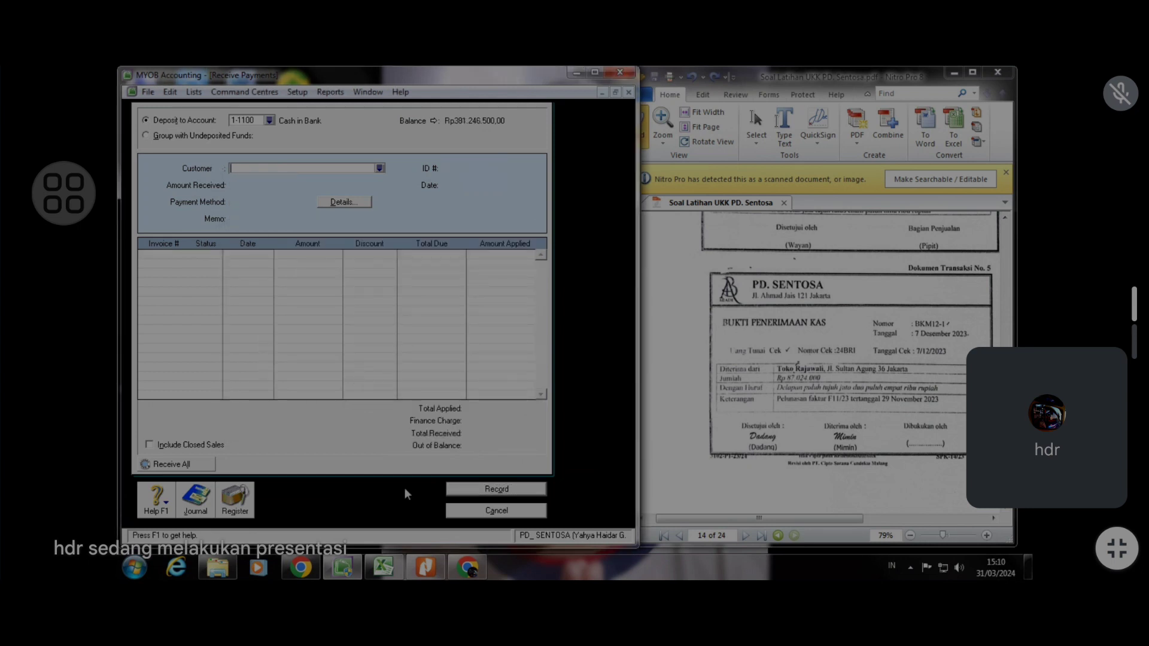
pyautogui.click(479, 513)
# Bring transaction document No. 6 into view in the PDF, with the page zoomed out to 47%
pyautogui.click(921, 367)
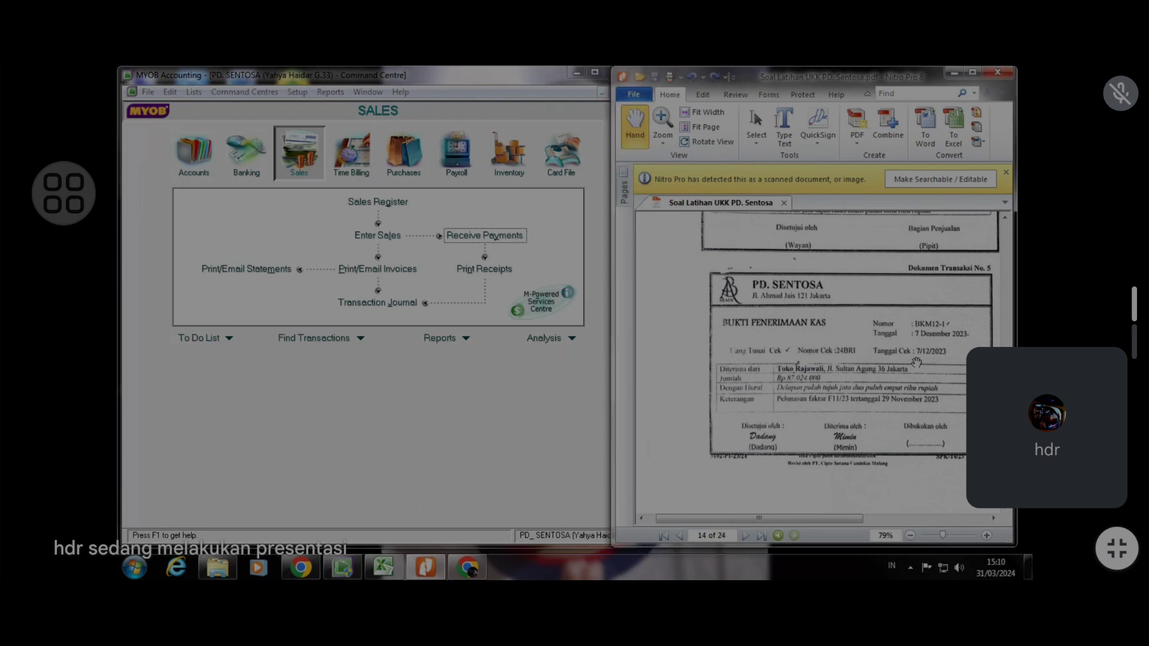
pyautogui.scroll(-5, 916, 366)
pyautogui.scroll(-3, 868, 368)
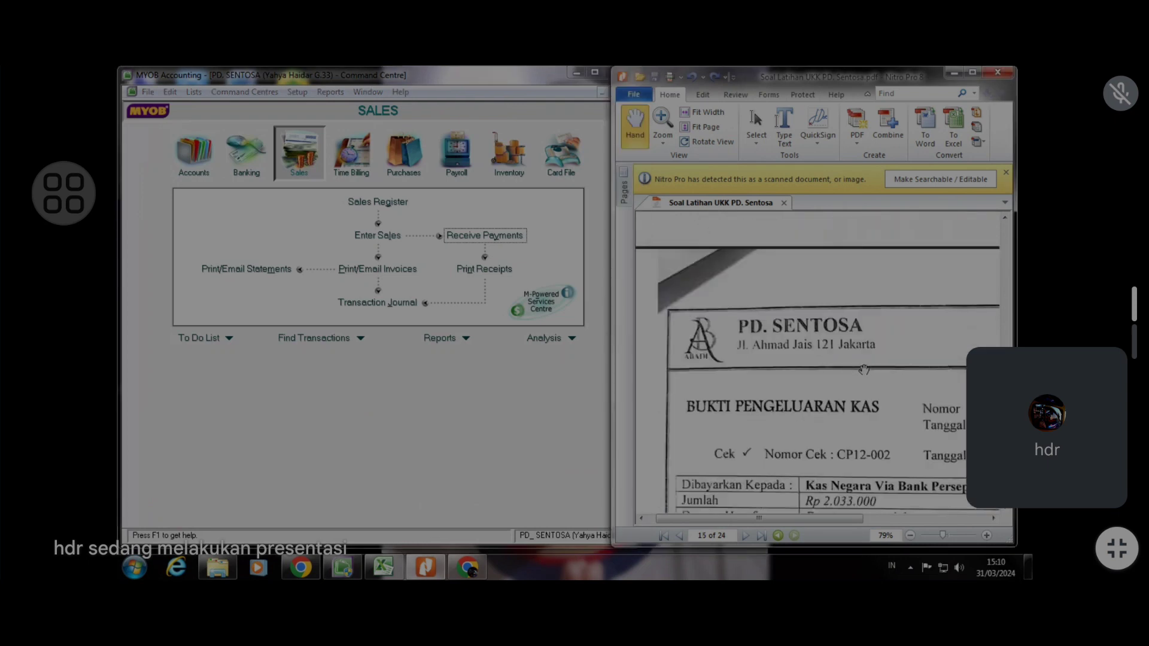
pyautogui.click(939, 535)
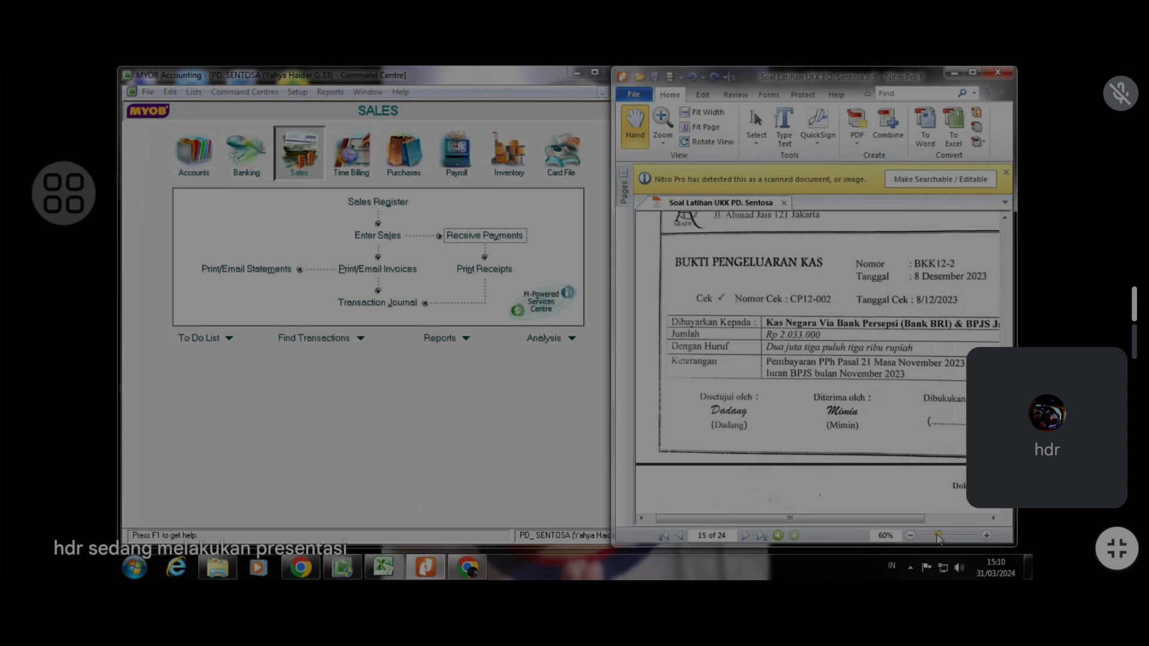
pyautogui.moveTo(940, 535); pyautogui.dragTo(933, 535)
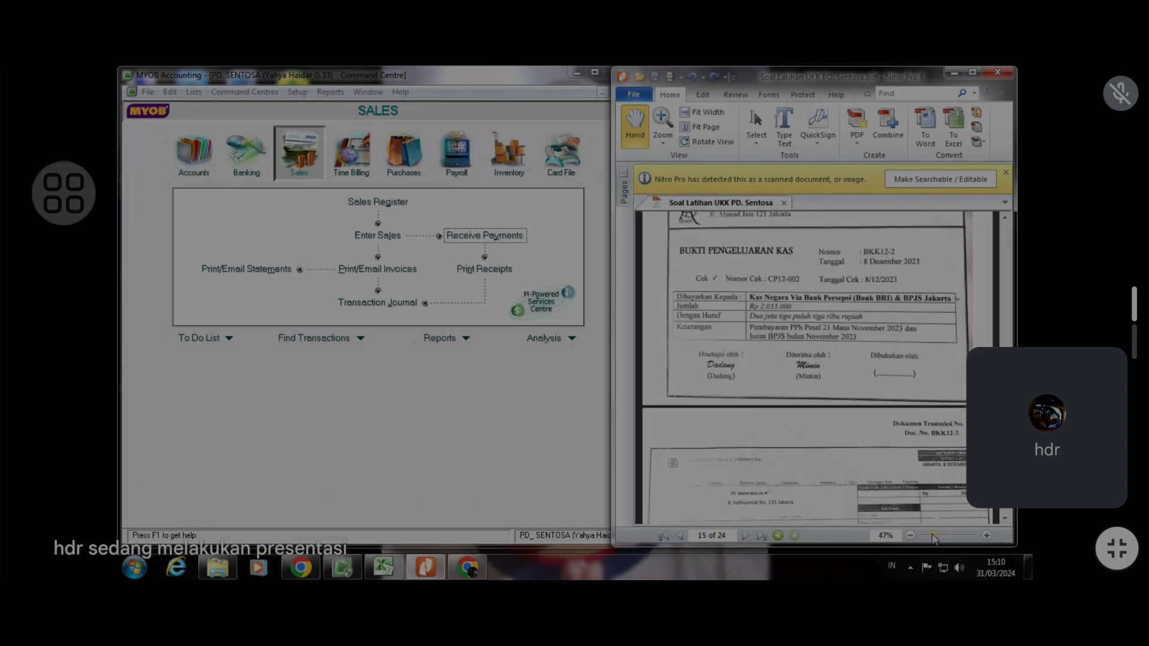
pyautogui.scroll(1, 820, 358)
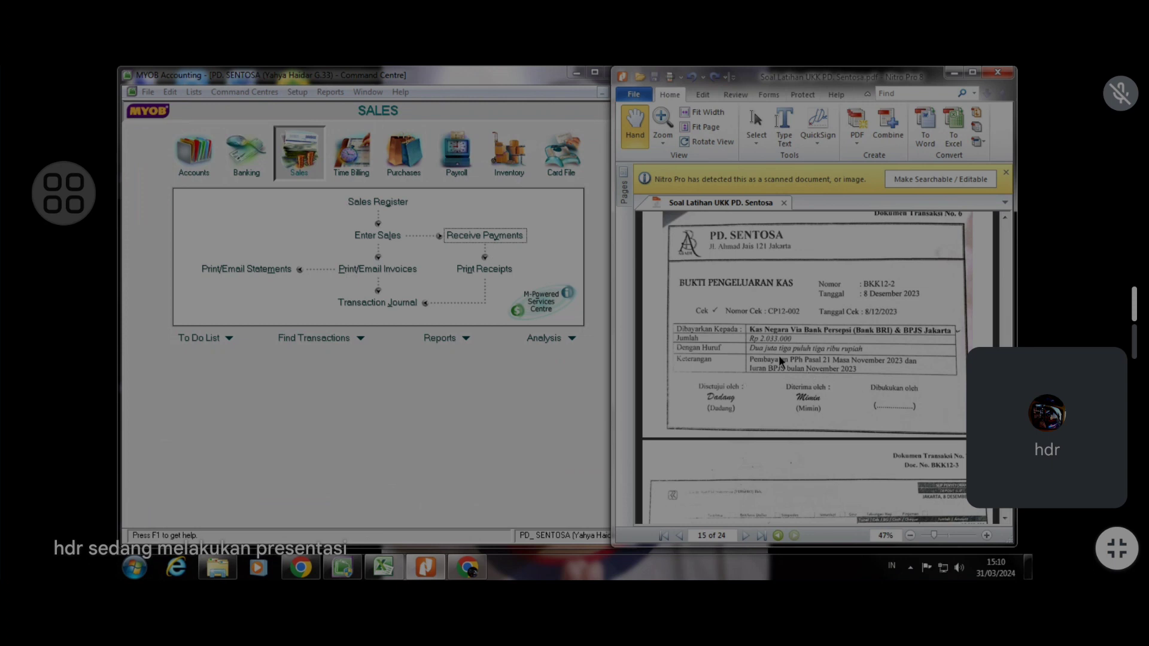
# Start a new Spend Money entry in Banking
pyautogui.click(247, 157)
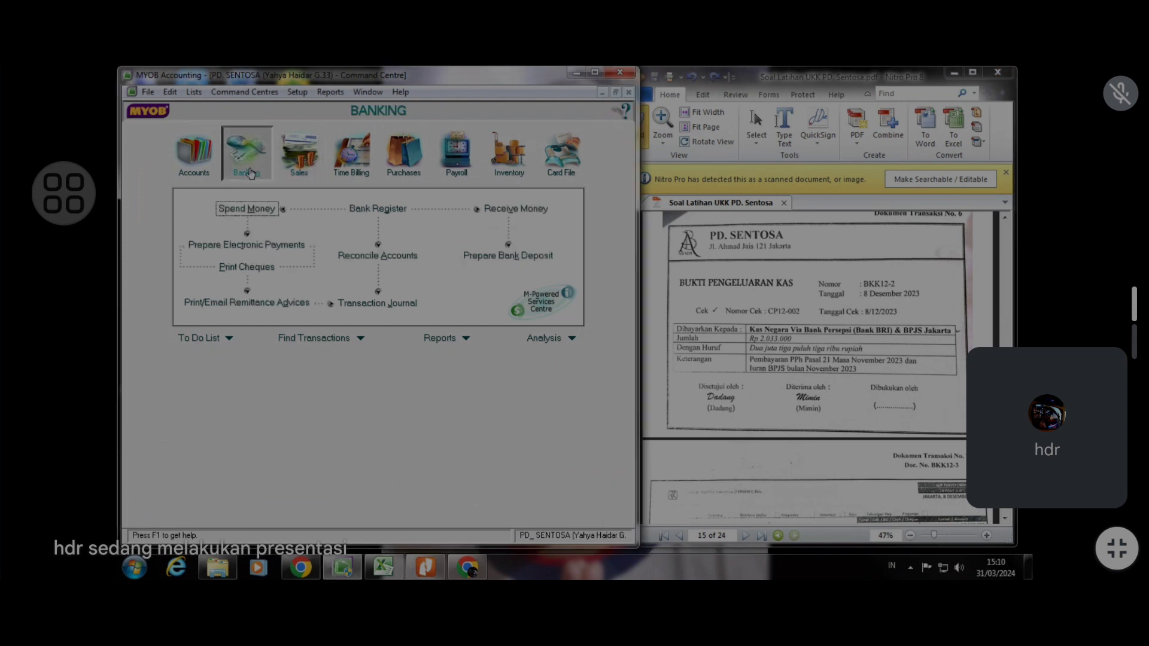
pyautogui.click(247, 209)
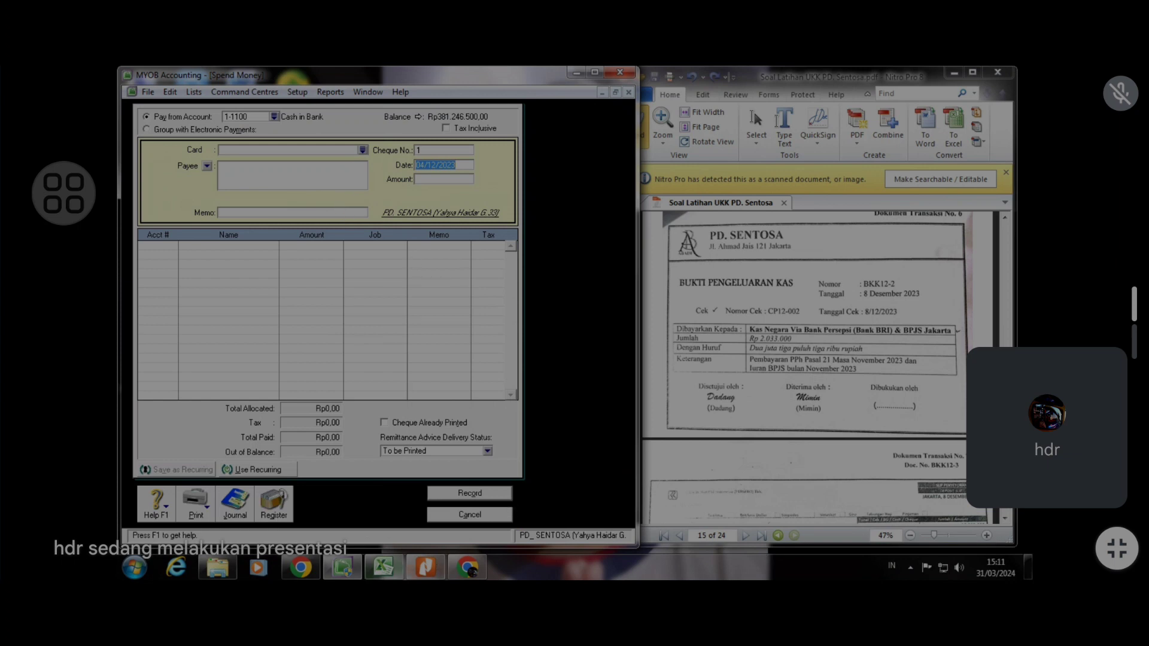
# Switch to the Jurnal Analisa Transaksi workbook in Excel and place its window beside the PDF
pyautogui.click(384, 567)
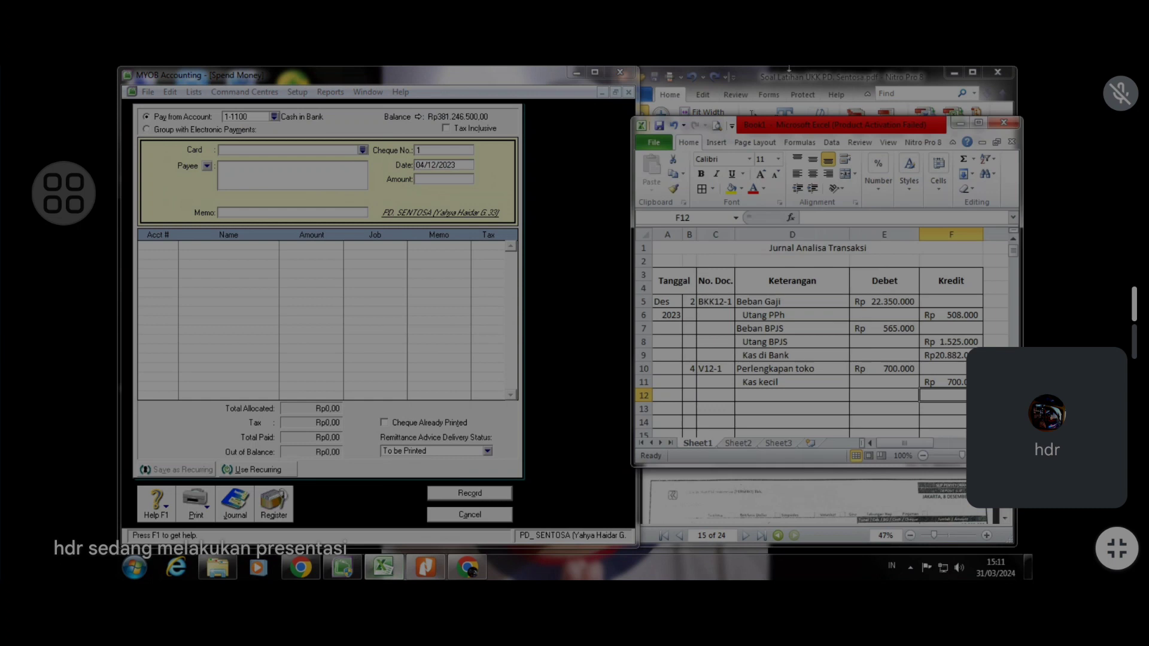
pyautogui.moveTo(766, 126); pyautogui.dragTo(407, 74)
pyautogui.scroll(-2, 367, 313)
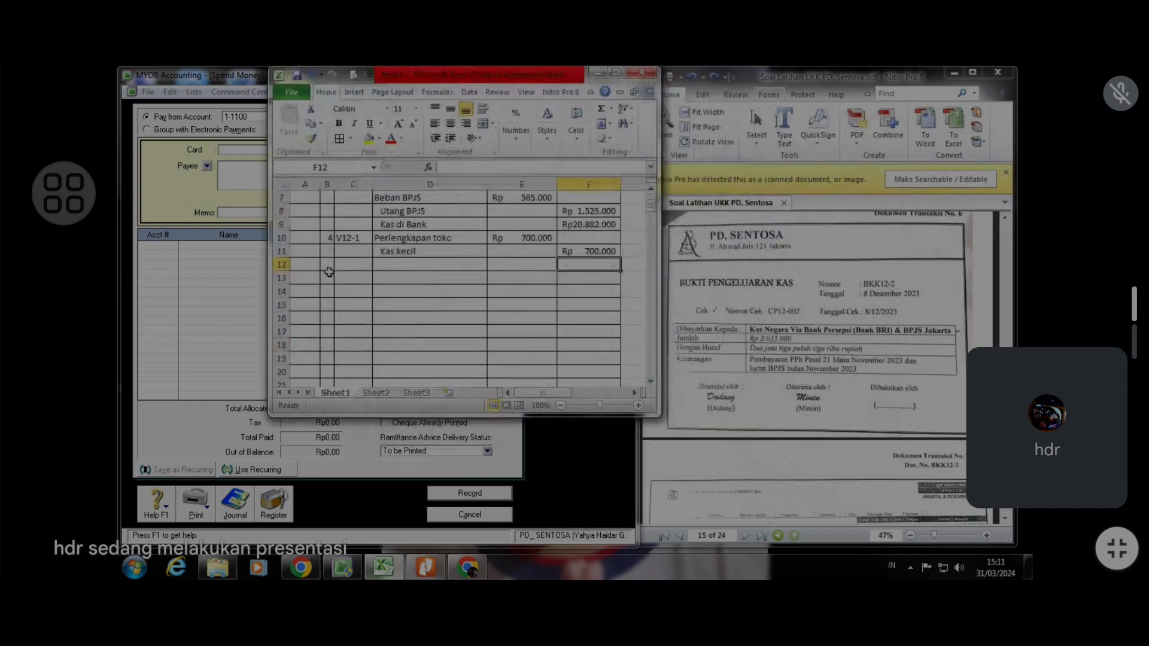
# Enter day 8 and document number BKK12-2 in row 12 of the journal
pyautogui.click(329, 267)
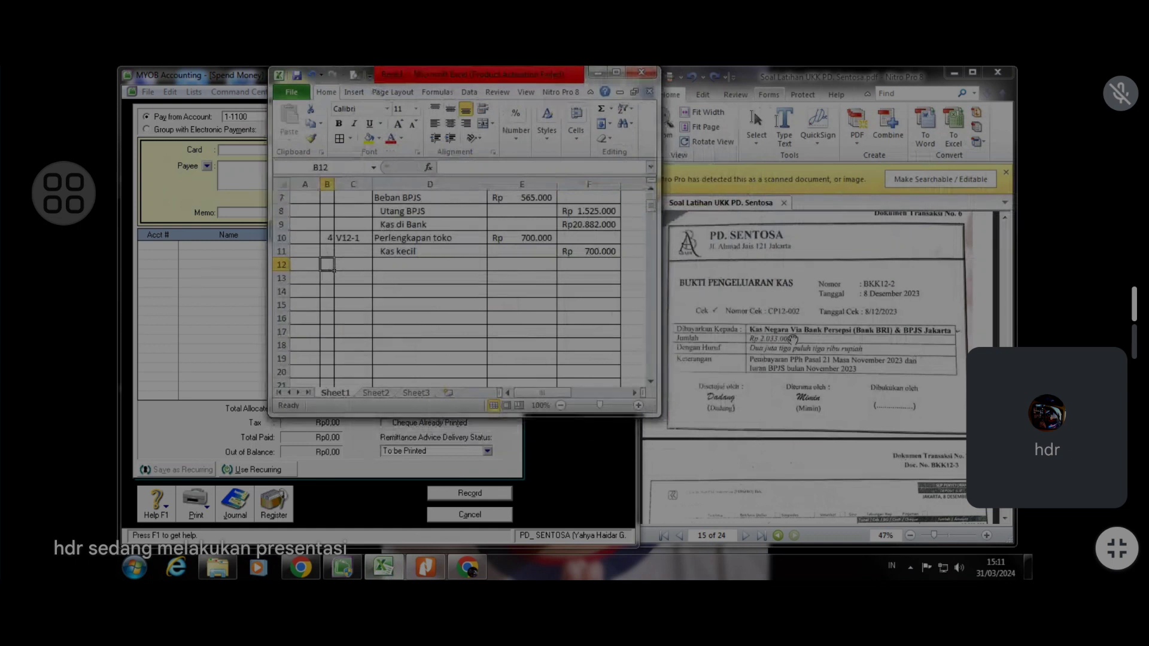
pyautogui.write('8')
pyautogui.press('Tab')
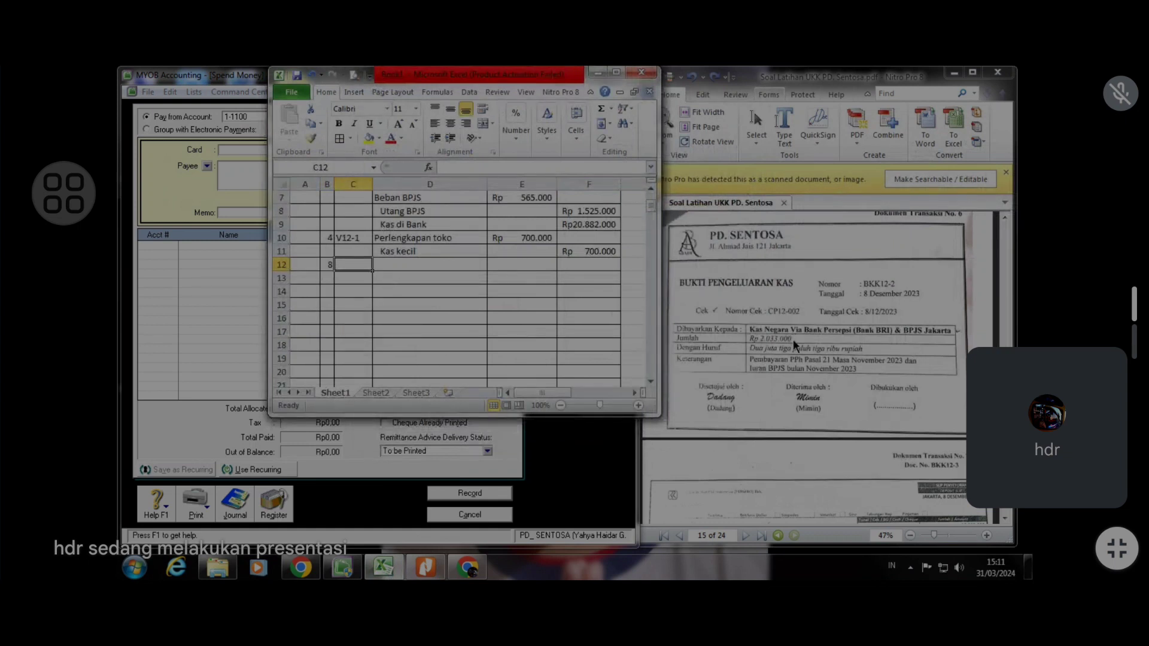
pyautogui.write('B')
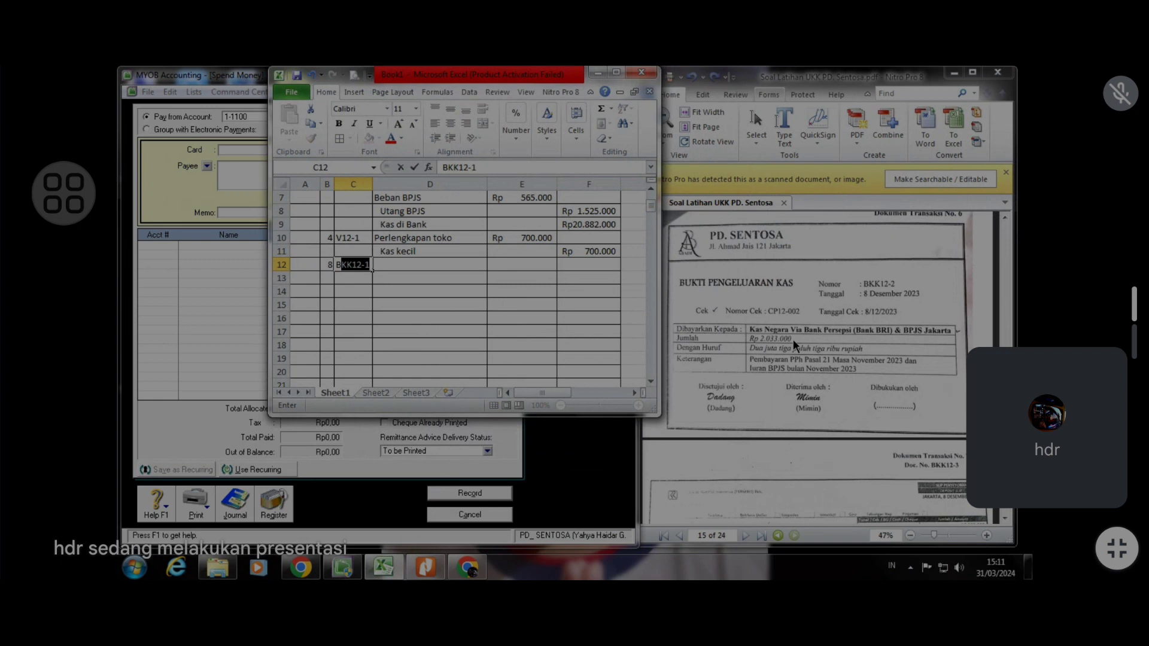
pyautogui.write('KK12-2')
pyautogui.click(426, 268)
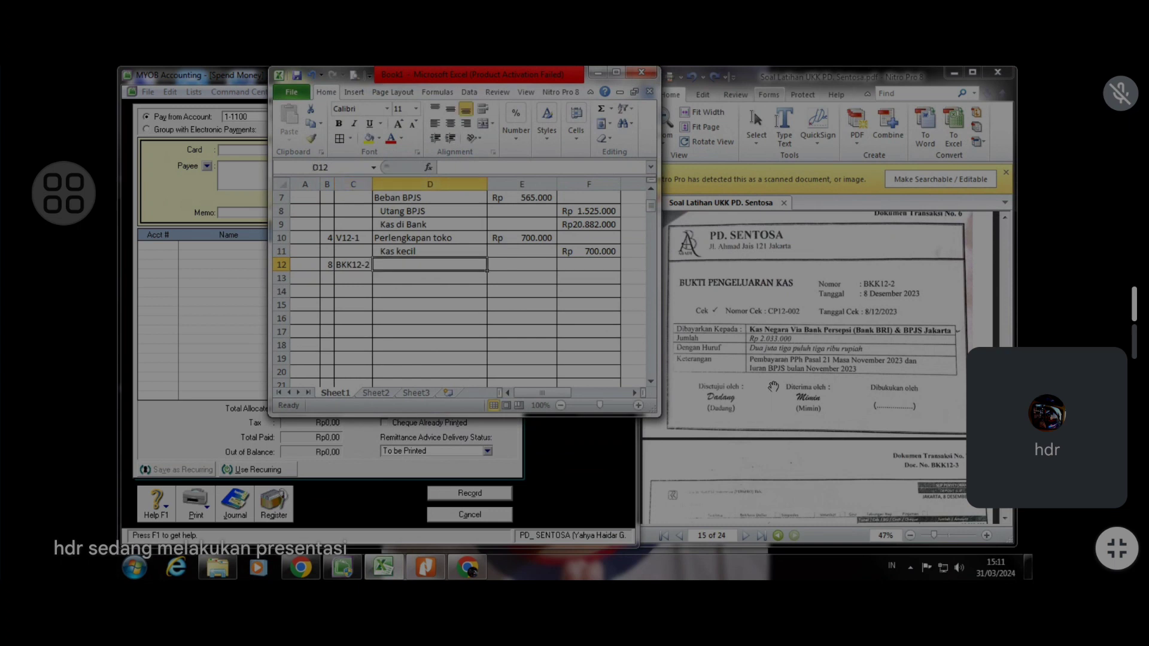
# Examine the PPh and BPJS details in transaction document No. 1 and compare them with document No. 6 in the PDF
pyautogui.scroll(2, 431, 302)
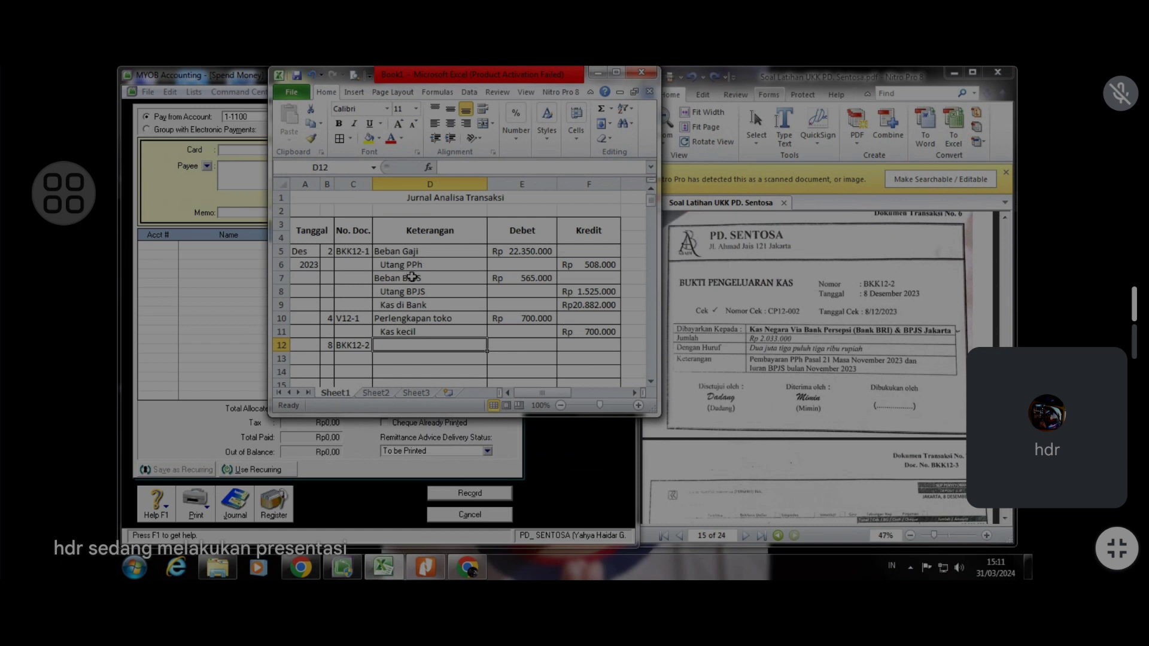
pyautogui.click(777, 395)
pyautogui.scroll(5, 784, 386)
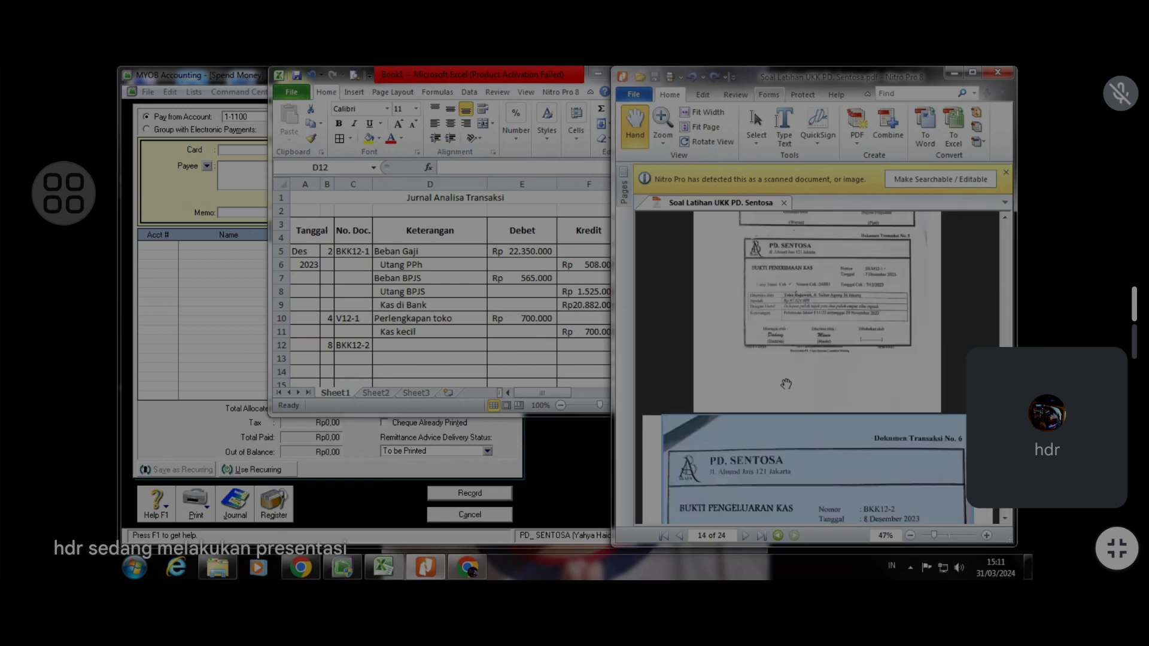
pyautogui.scroll(5, 786, 384)
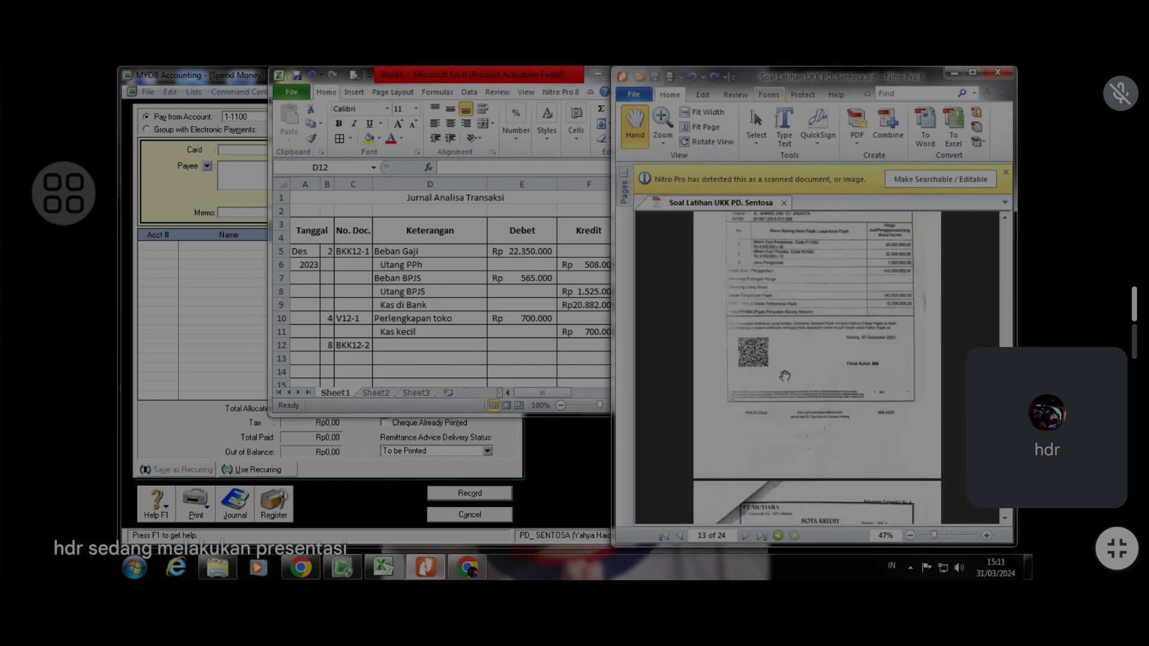
pyautogui.scroll(5, 784, 375)
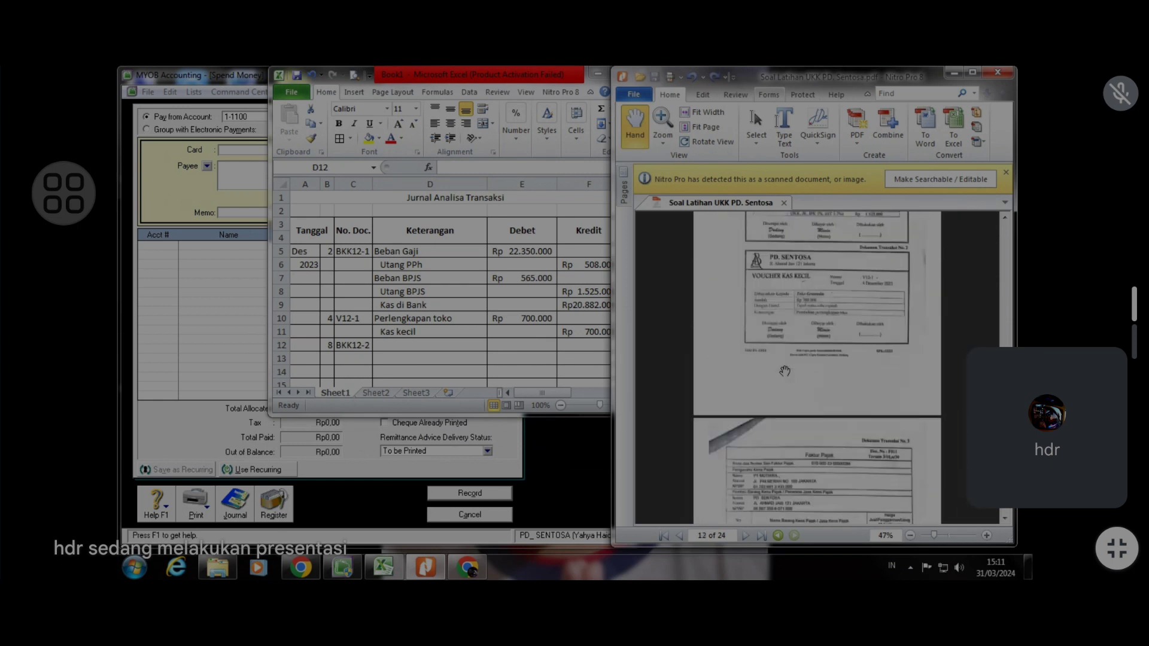
pyautogui.scroll(3, 784, 371)
pyautogui.click(829, 331)
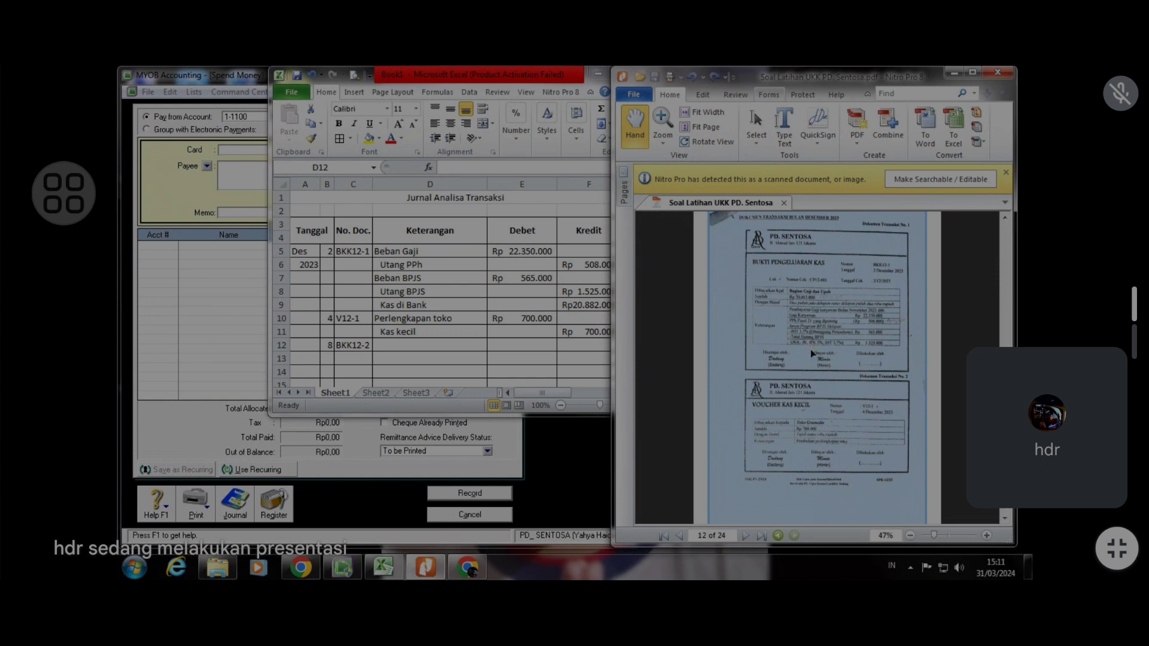
pyautogui.scroll(-10, 808, 338)
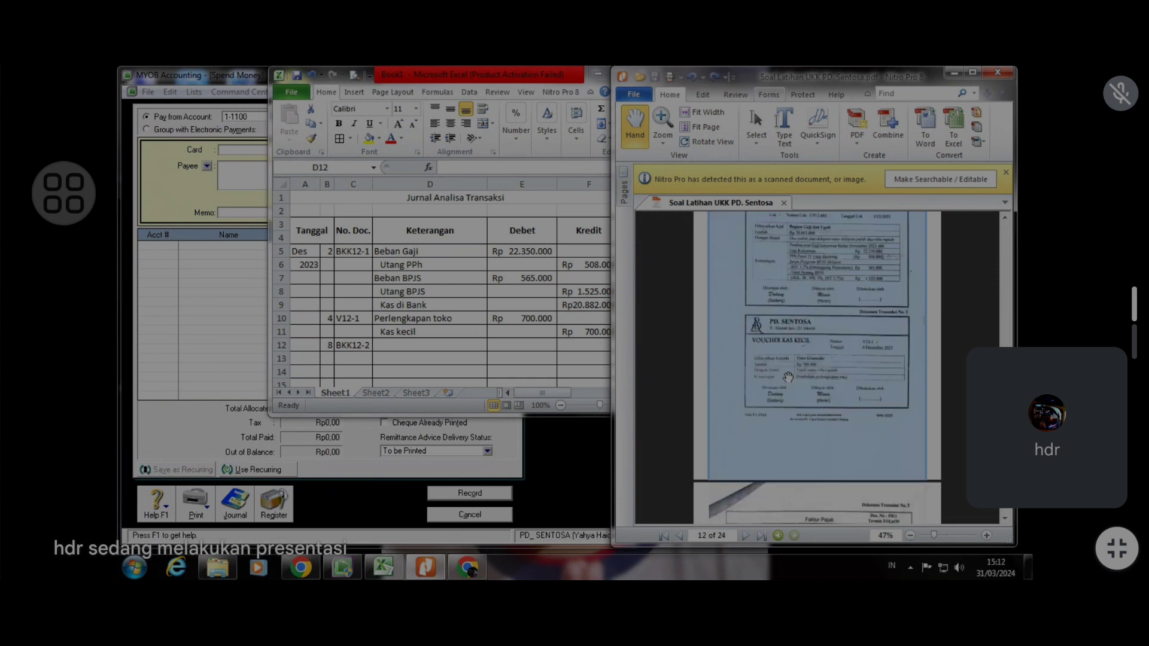
pyautogui.scroll(-10, 781, 386)
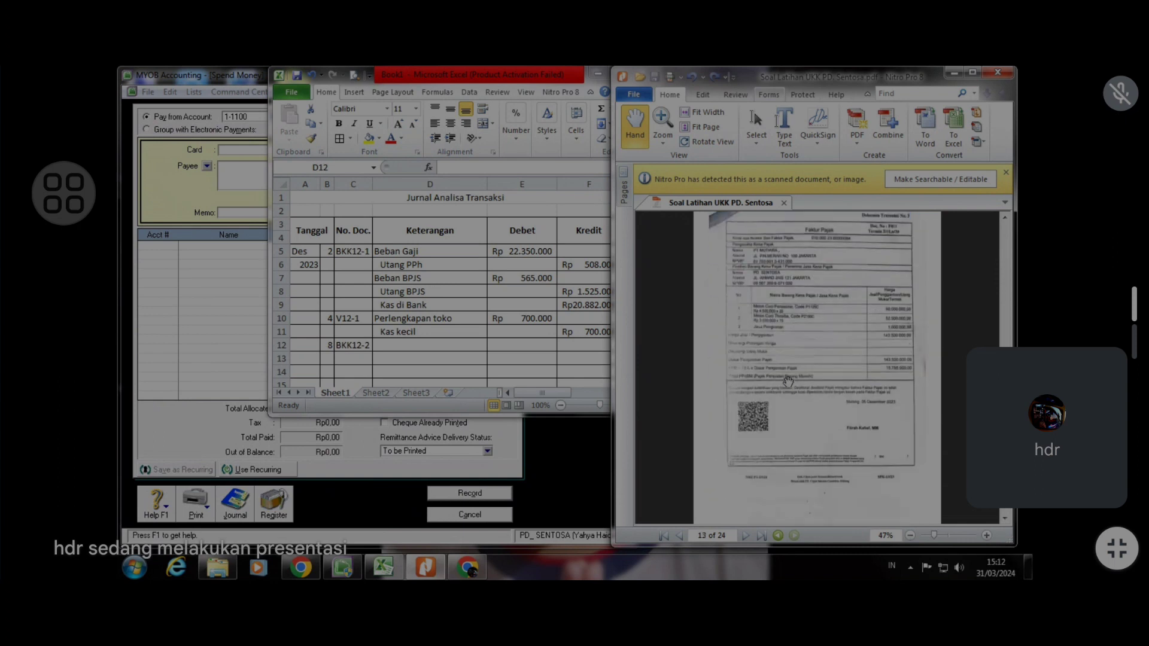
pyautogui.scroll(-5, 786, 406)
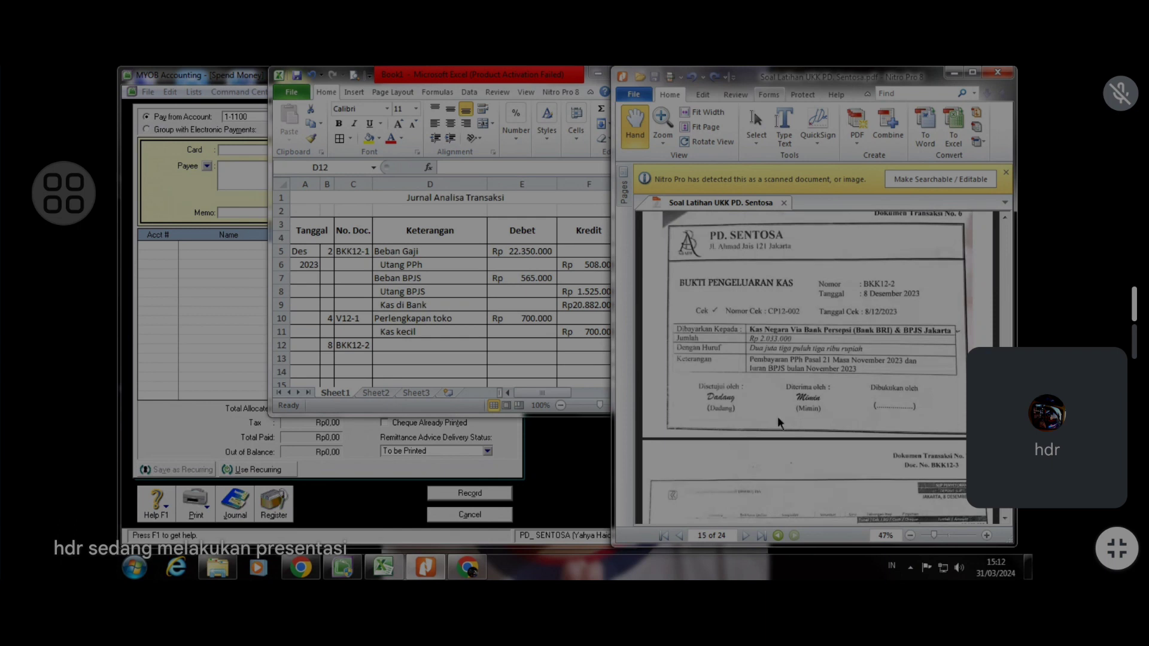
pyautogui.scroll(-1, 772, 420)
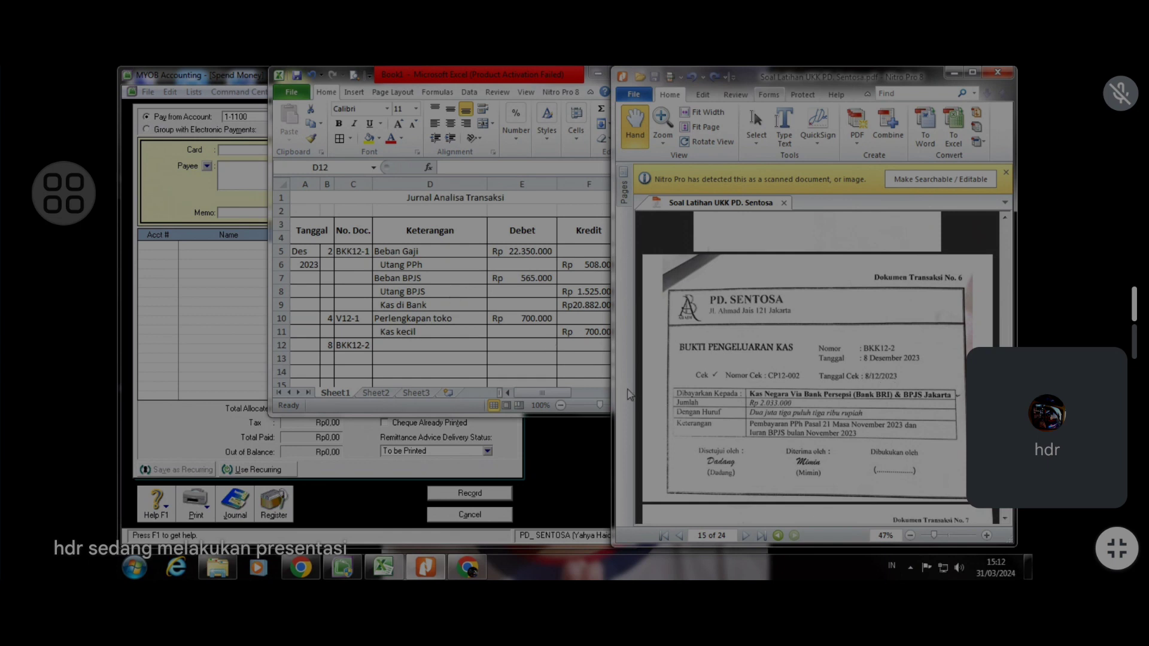
# Enter Utang PPh in D12 and Utang BPJS in D13 as the descriptions for BKK12-2
pyautogui.click(418, 345)
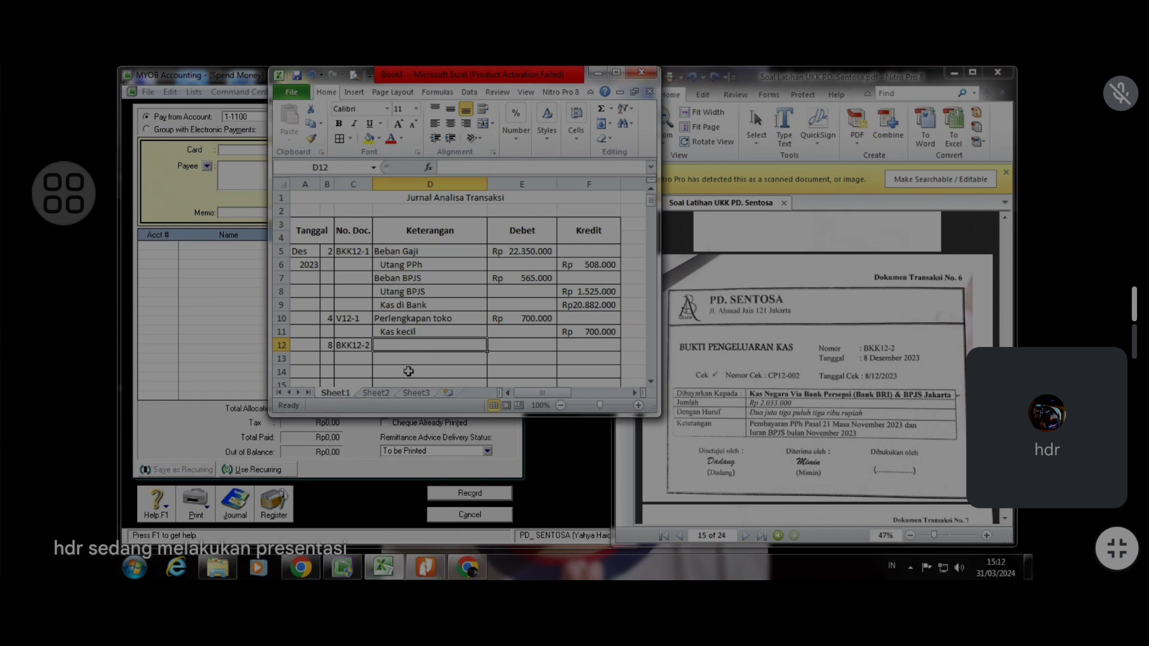
pyautogui.write('Utang ')
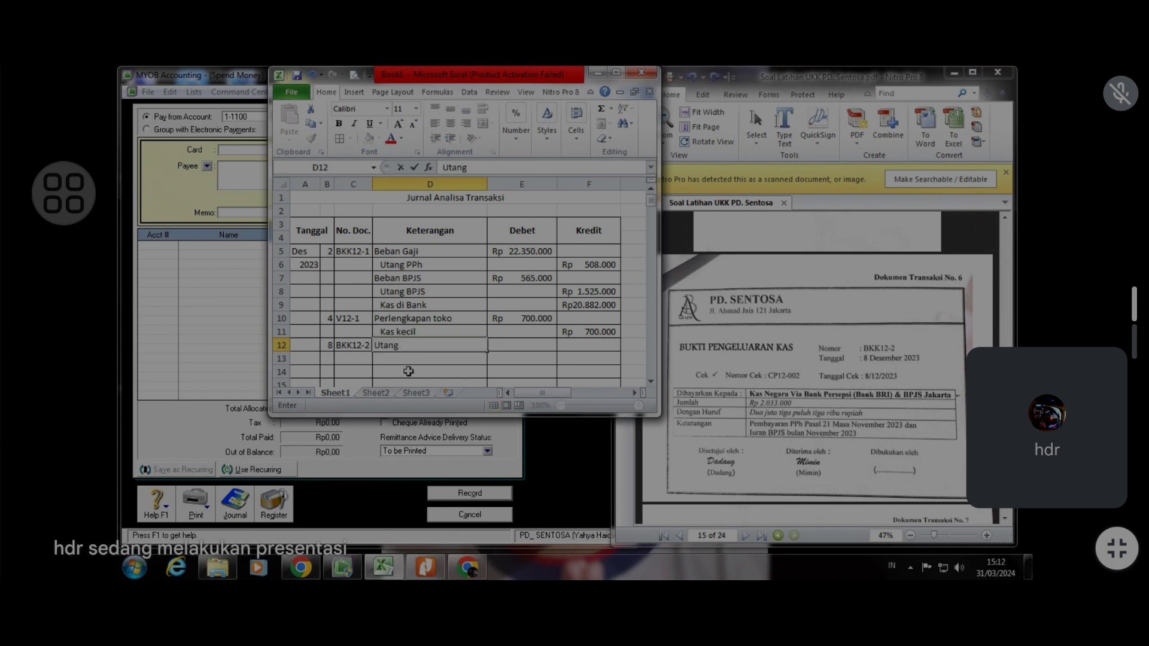
pyautogui.write('PPh')
pyautogui.press('Return')
pyautogui.write('U')
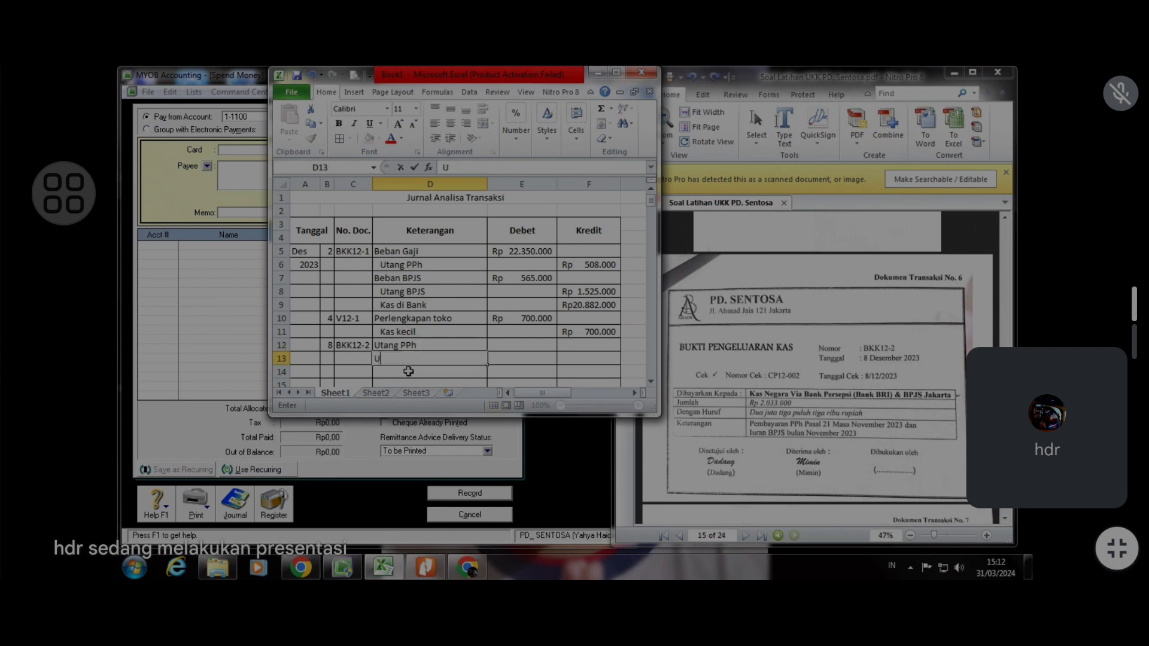
pyautogui.write('tang BPJS')
pyautogui.press('Return')
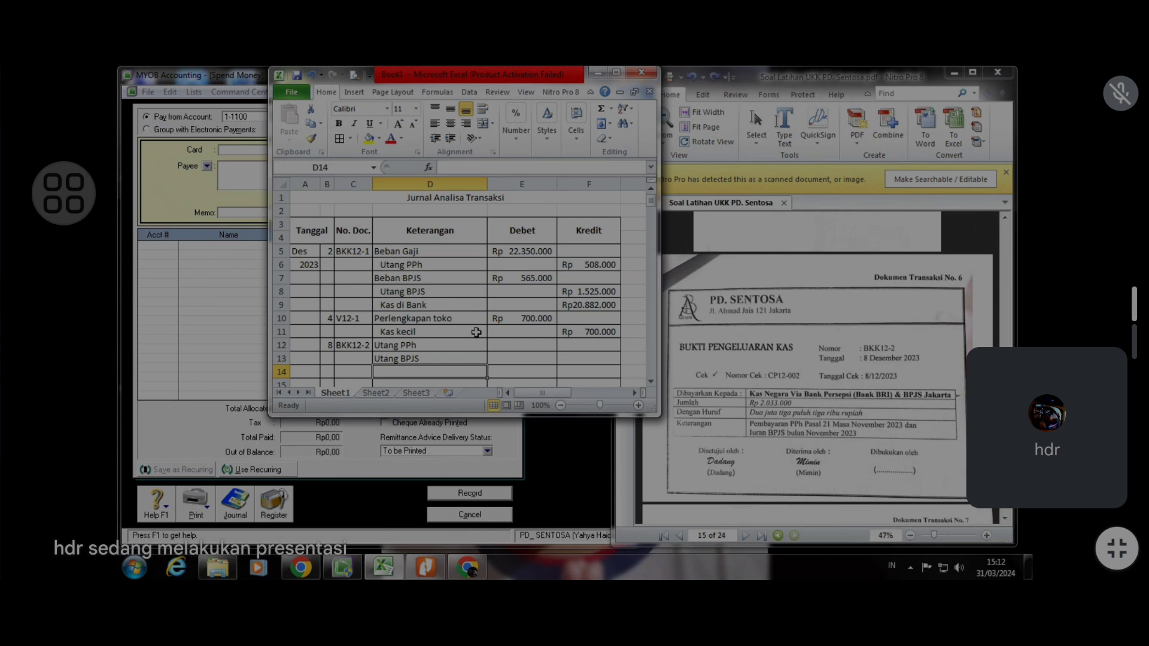
# Enter the debit amounts 508000 for Utang PPh in E12 and 1525000 for Utang BPJS in E13
pyautogui.click(507, 344)
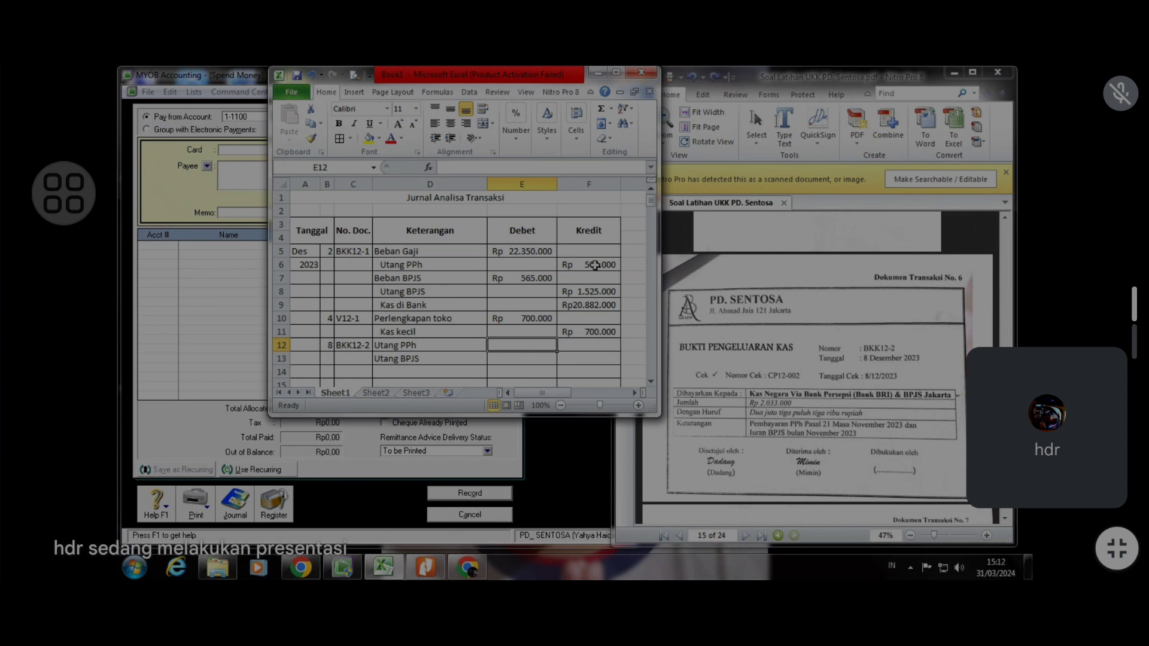
pyautogui.write('508000')
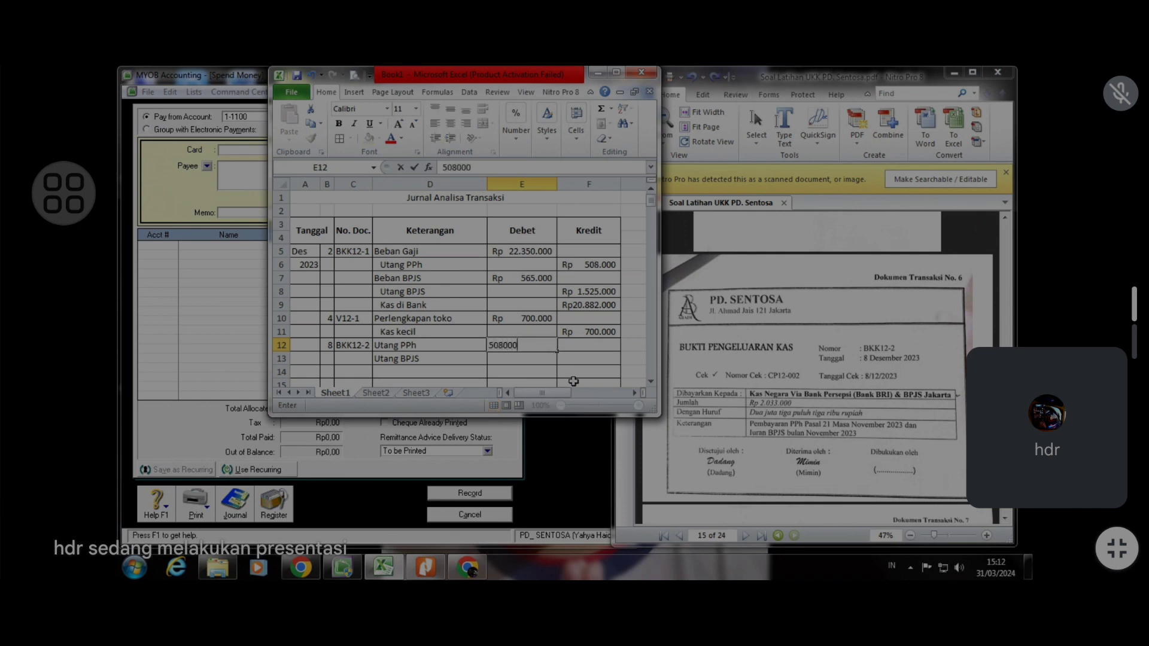
pyautogui.press('Return')
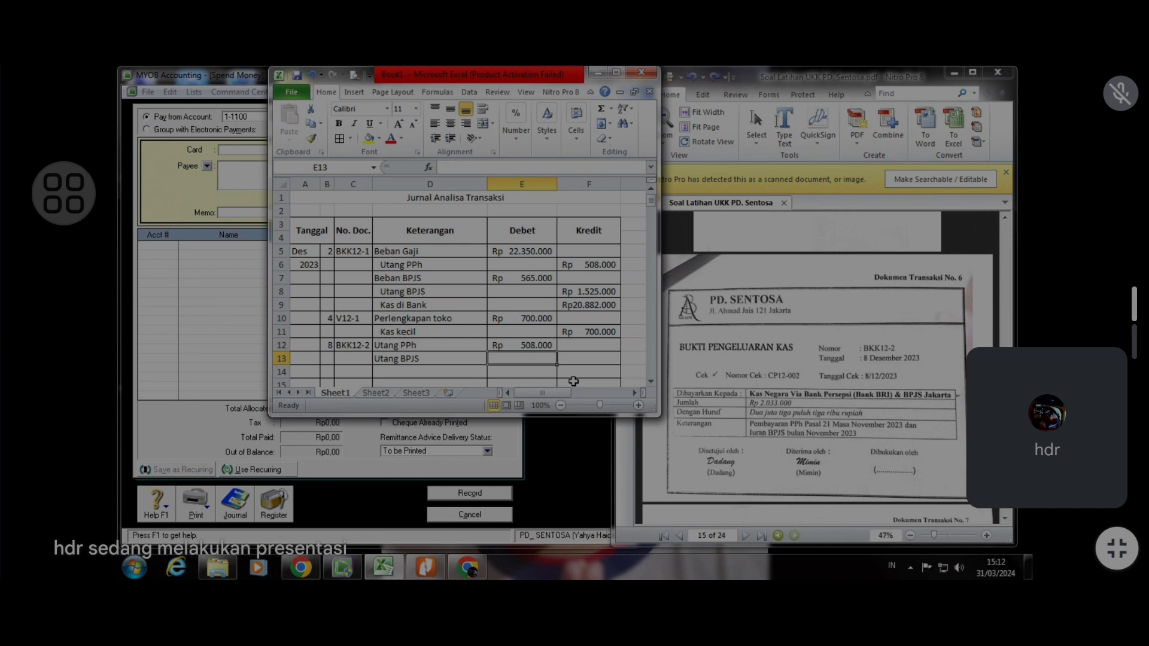
pyautogui.write('1525')
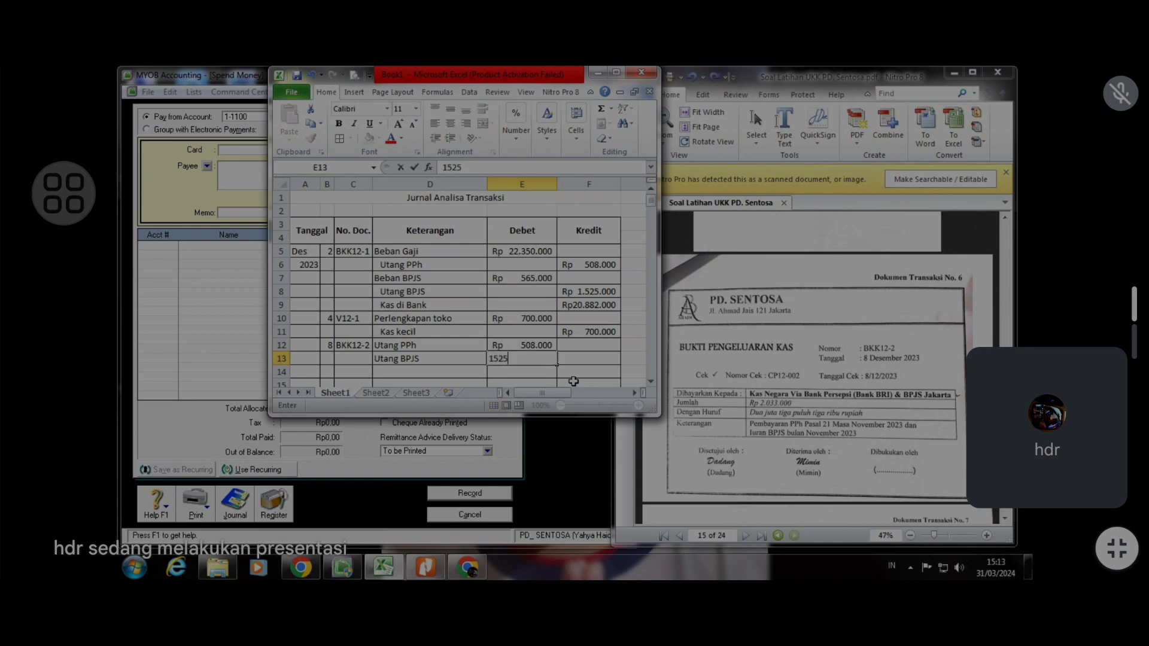
pyautogui.write('000')
pyautogui.press('Return')
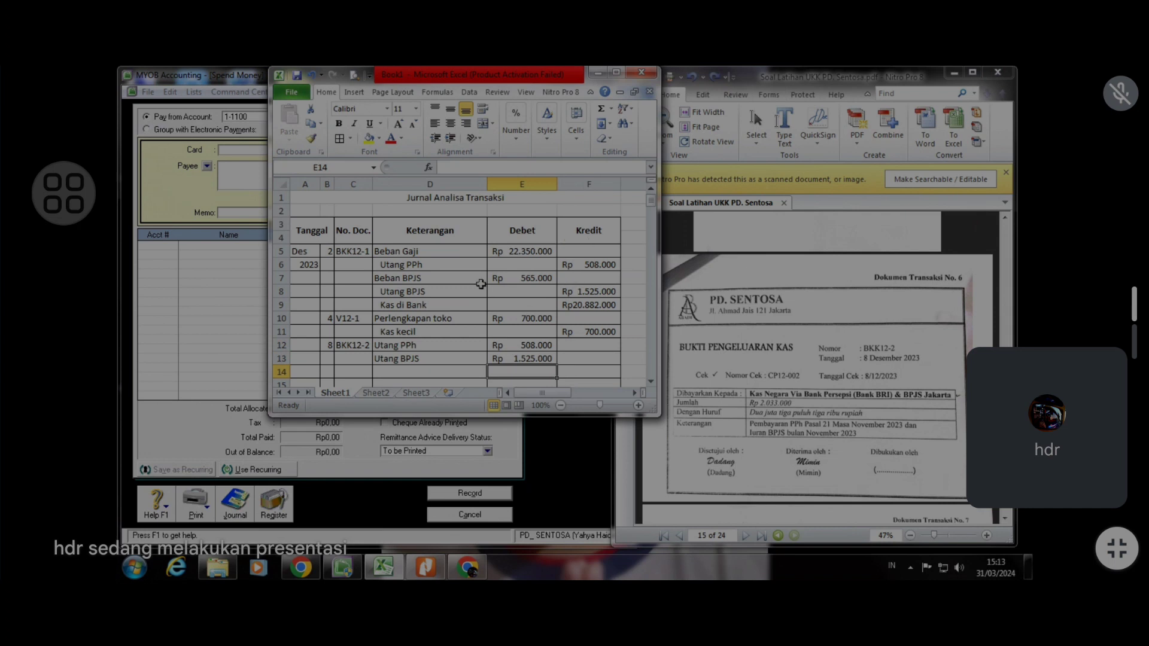
# Enter Kas di Bank as the credit account in D14 and indent it one level
pyautogui.click(395, 370)
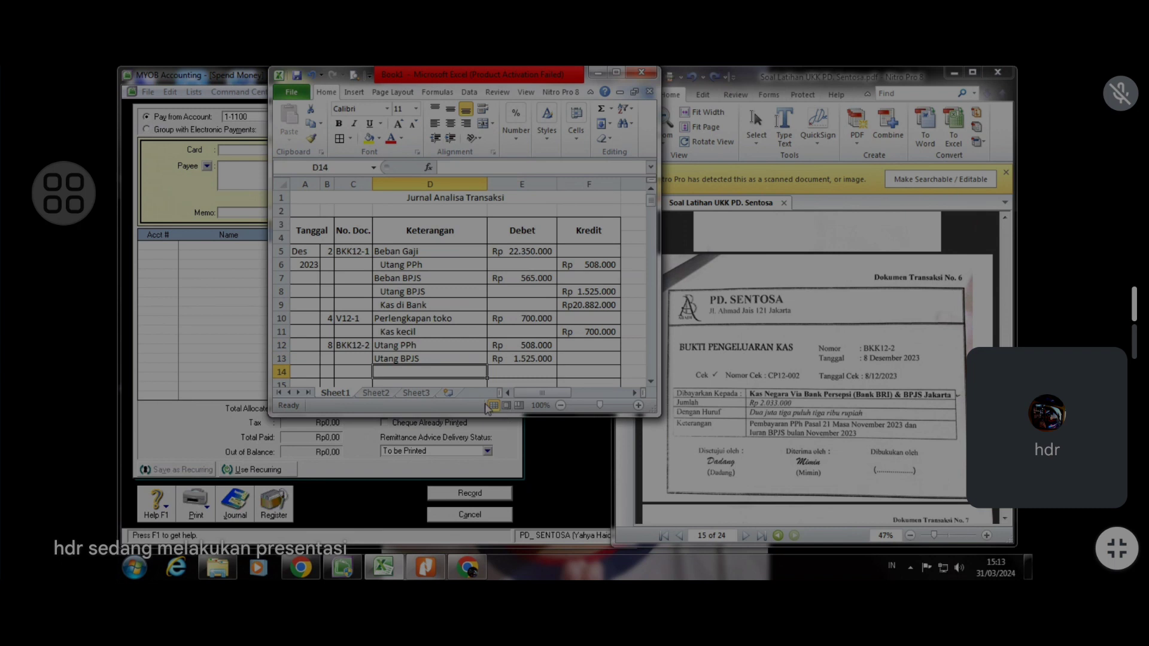
pyautogui.write('Ka')
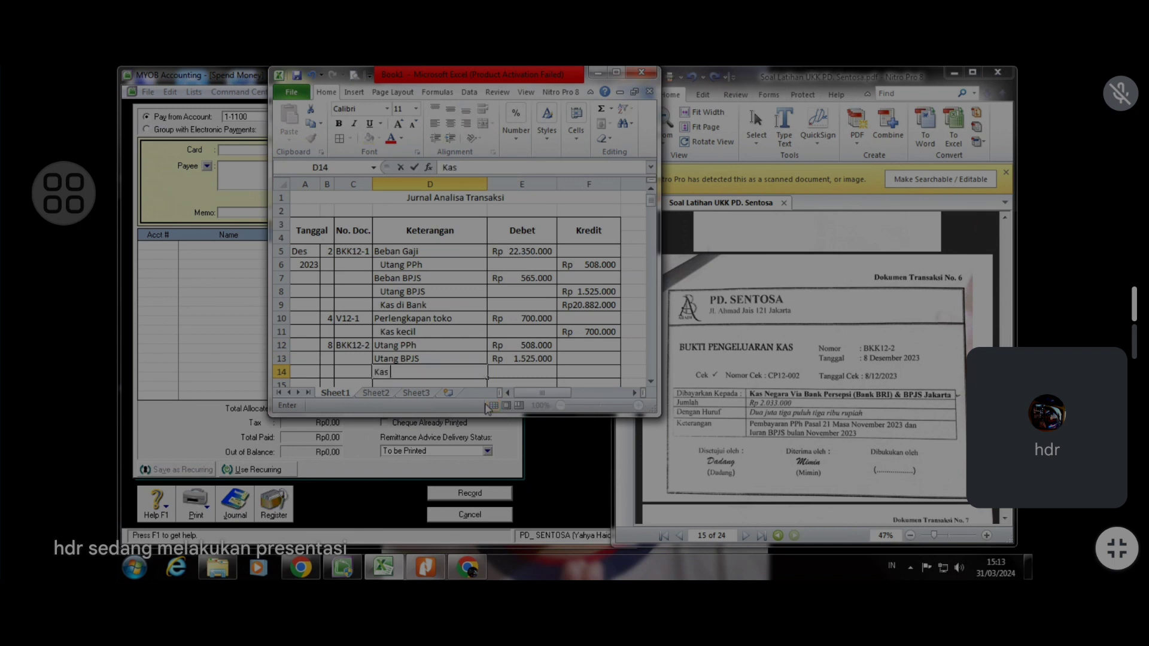
pyautogui.write('s di Bank')
pyautogui.press('Return')
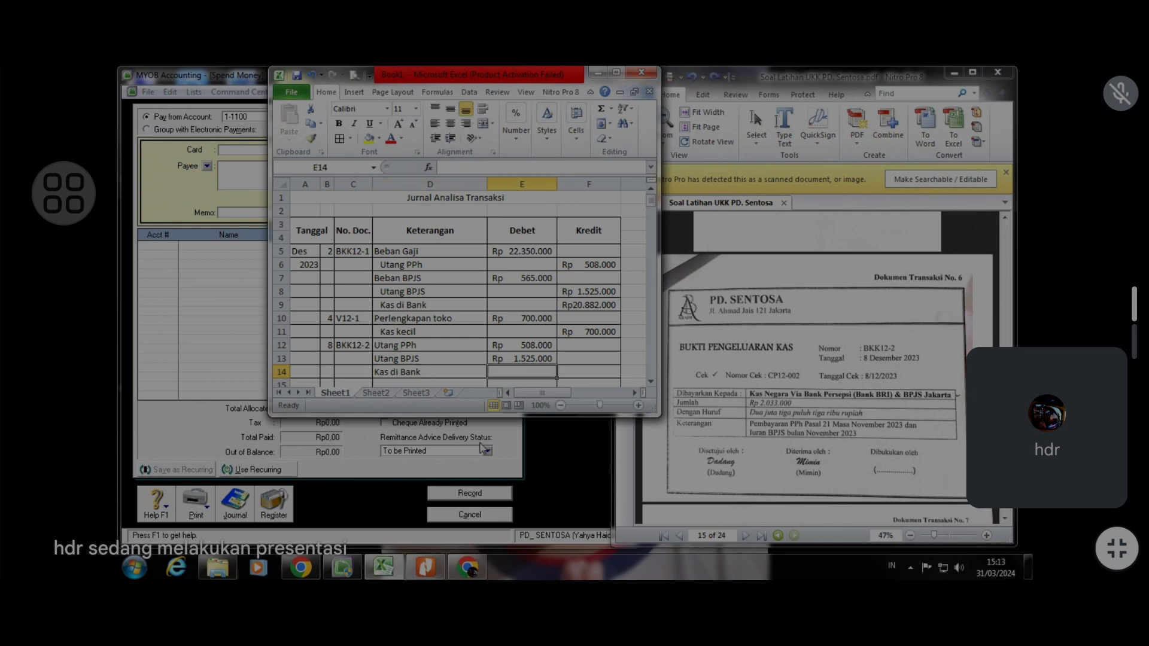
pyautogui.click(420, 370)
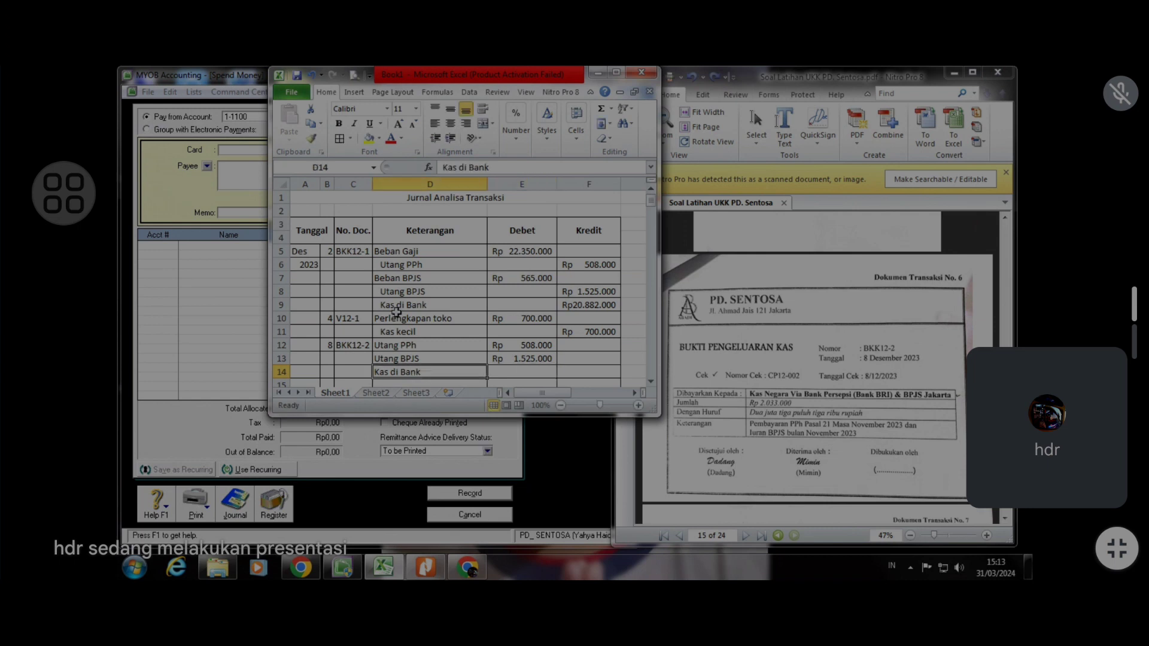
pyautogui.click(450, 139)
# Enter a SUM formula in F14 that totals the debits in E12:E13 as the Kas di Bank credit
pyautogui.click(571, 374)
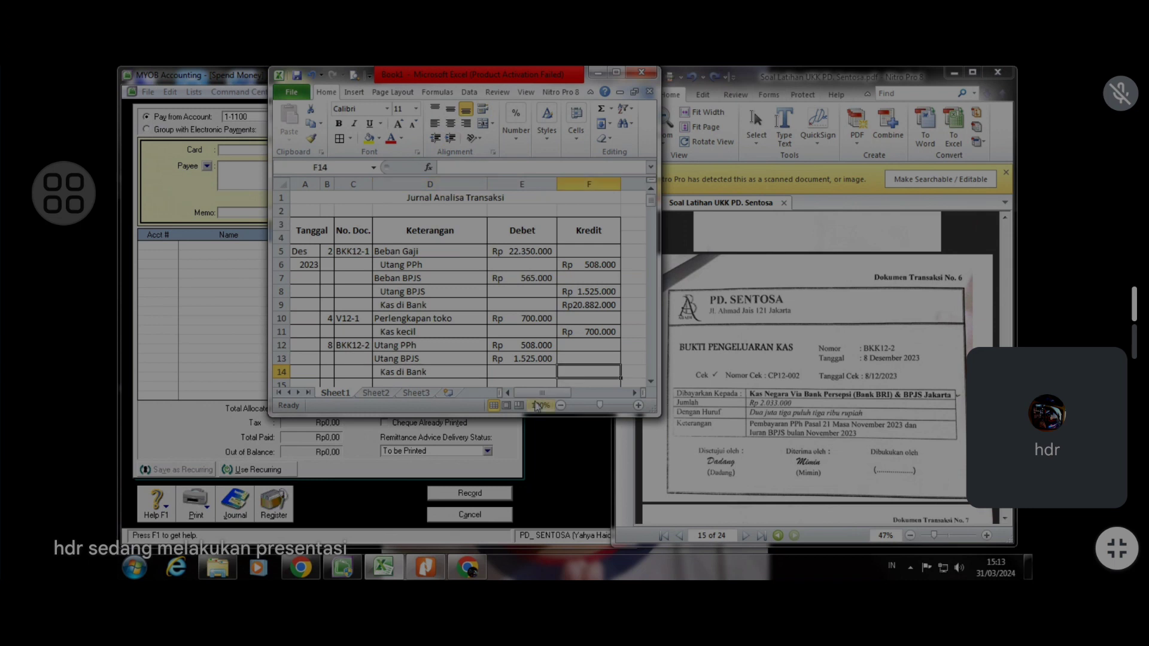
pyautogui.write('=su')
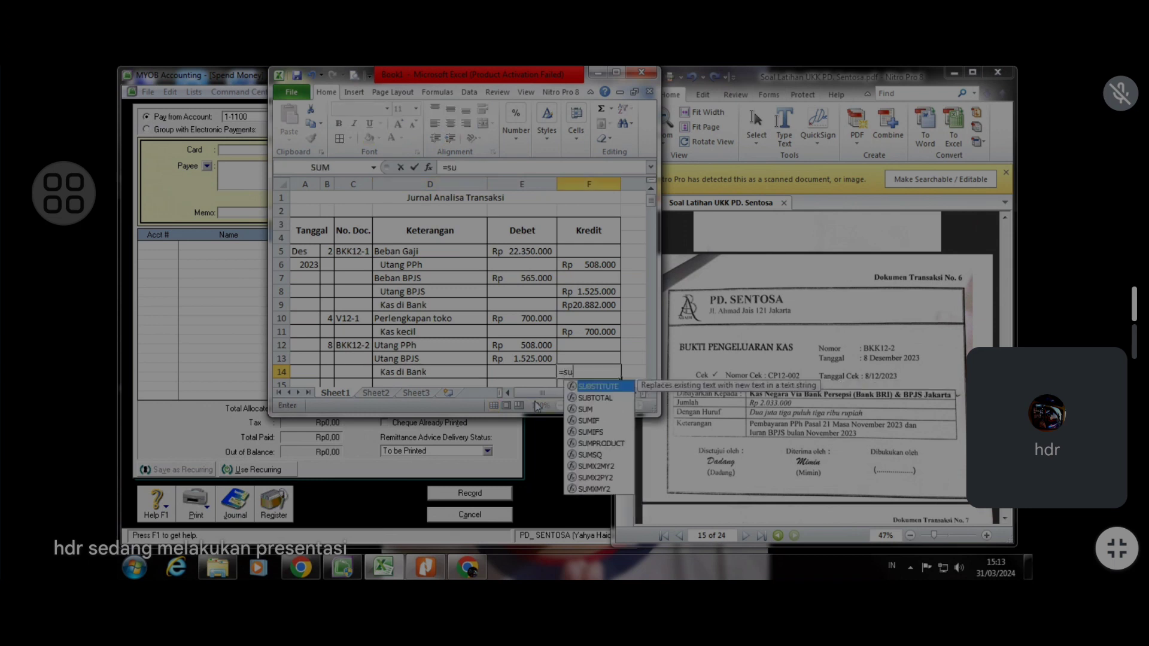
pyautogui.press('Return')
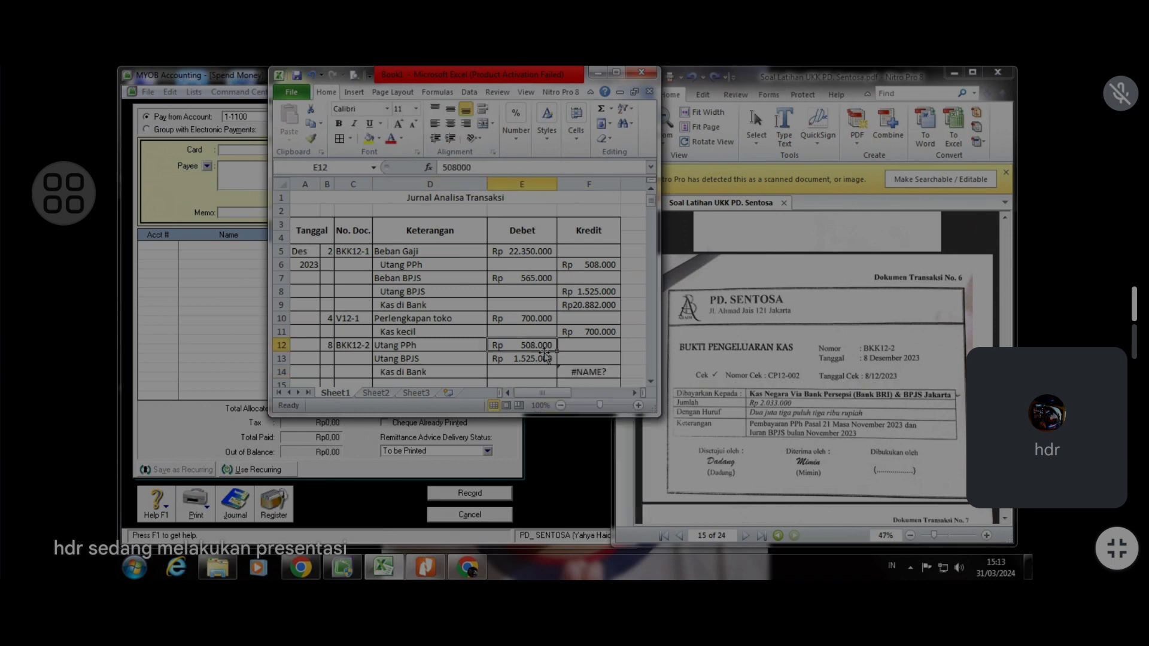
pyautogui.click(587, 371)
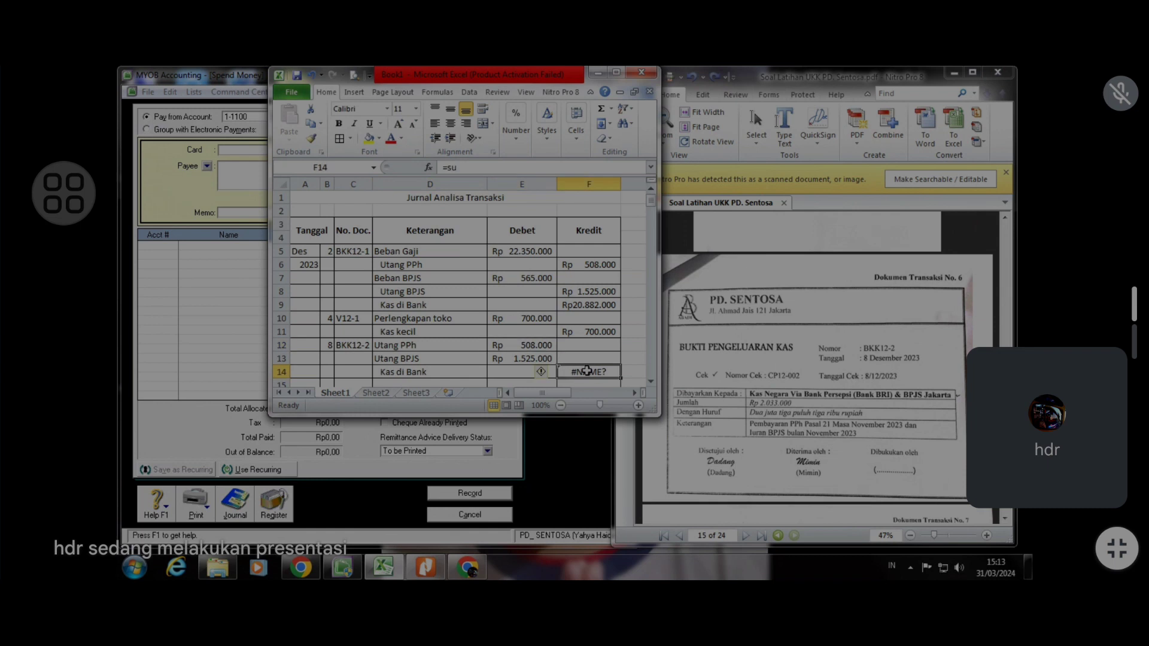
pyautogui.click(473, 167)
pyautogui.write('m')
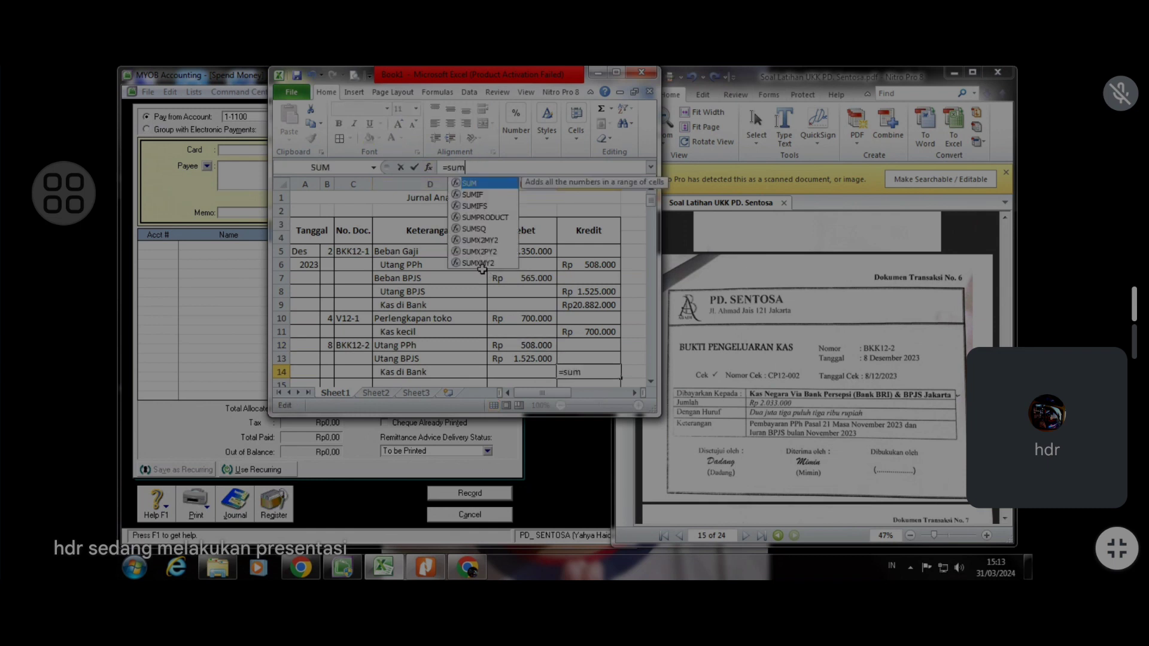
pyautogui.doubleClick(488, 183)
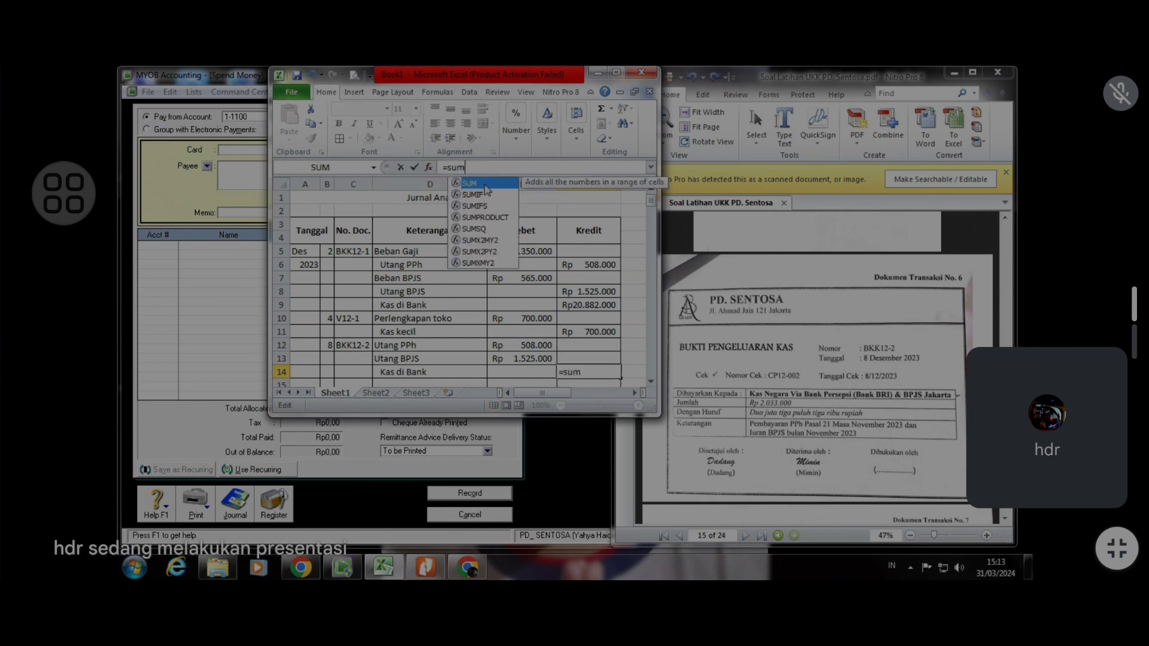
pyautogui.click(531, 342)
pyautogui.moveTo(531, 343); pyautogui.dragTo(526, 358)
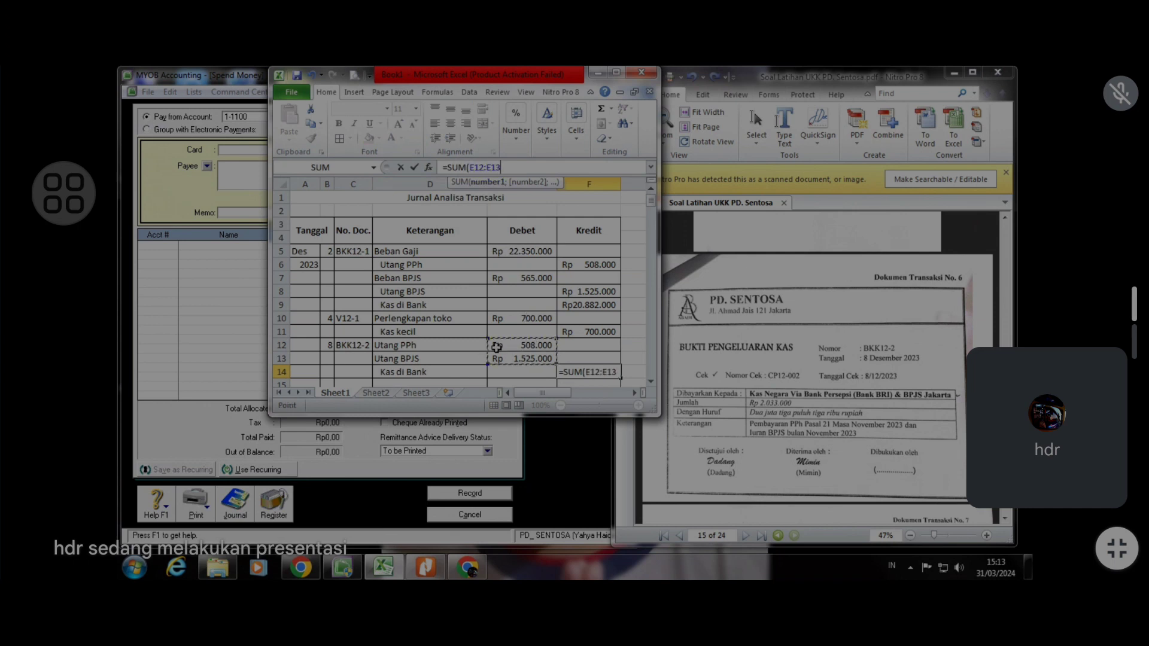
pyautogui.press('Return')
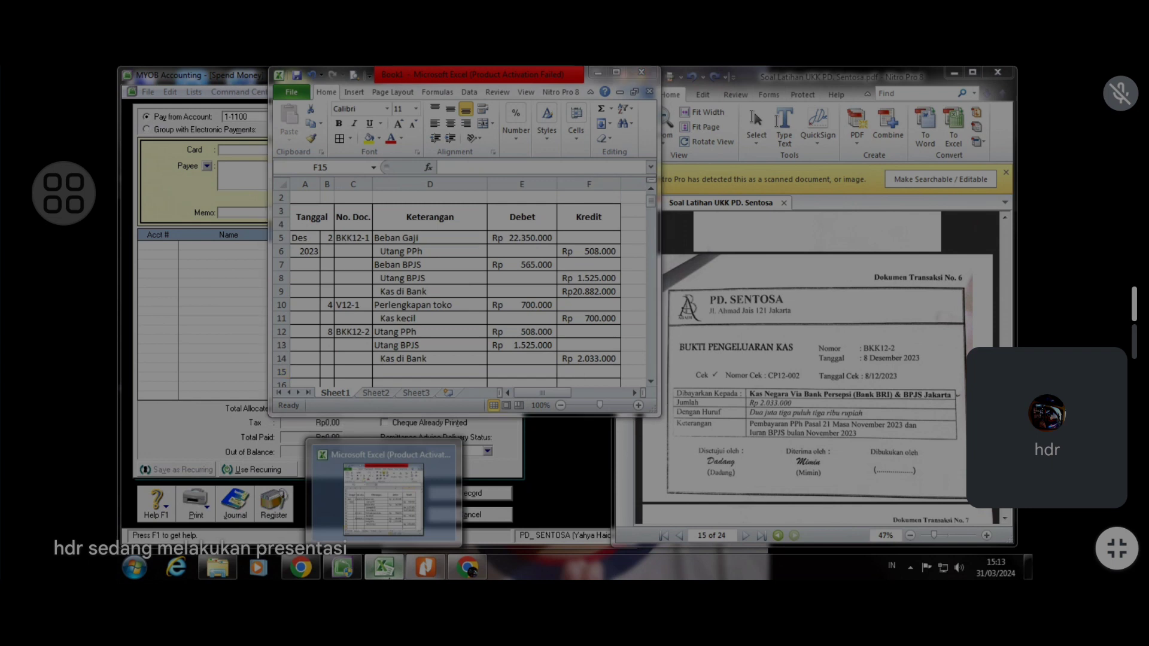
# Move the Excel journal window over the PDF, clear of MYOB's Spend Money form, and minimise it
pyautogui.click(384, 568)
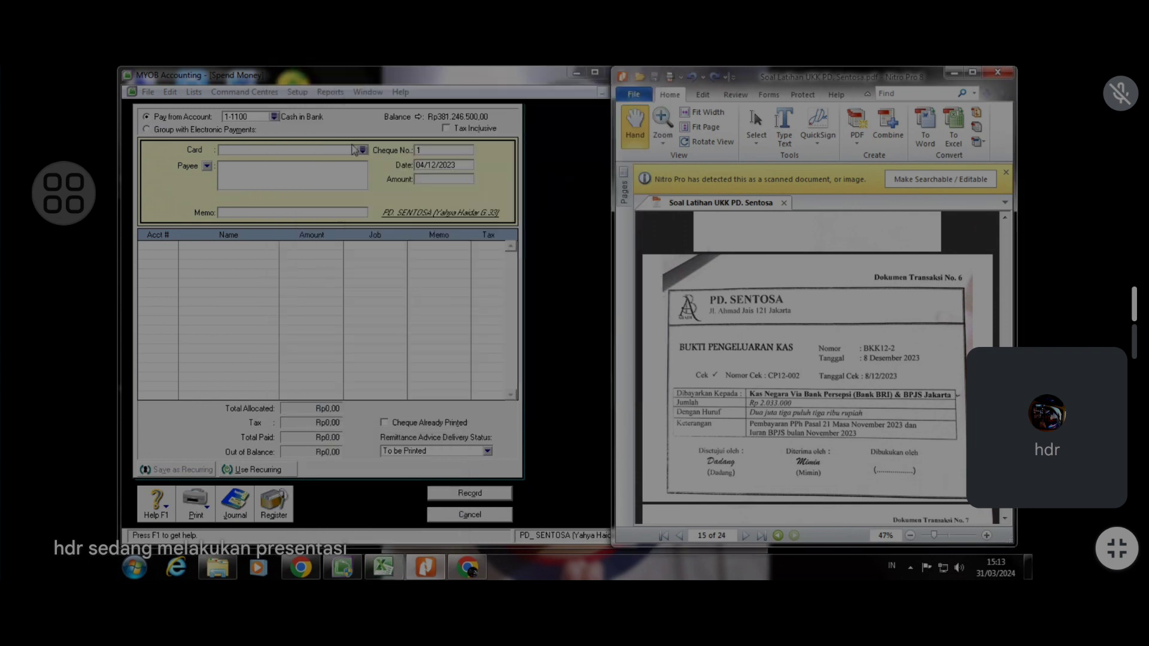
pyautogui.click(384, 572)
pyautogui.moveTo(416, 81); pyautogui.dragTo(711, 130)
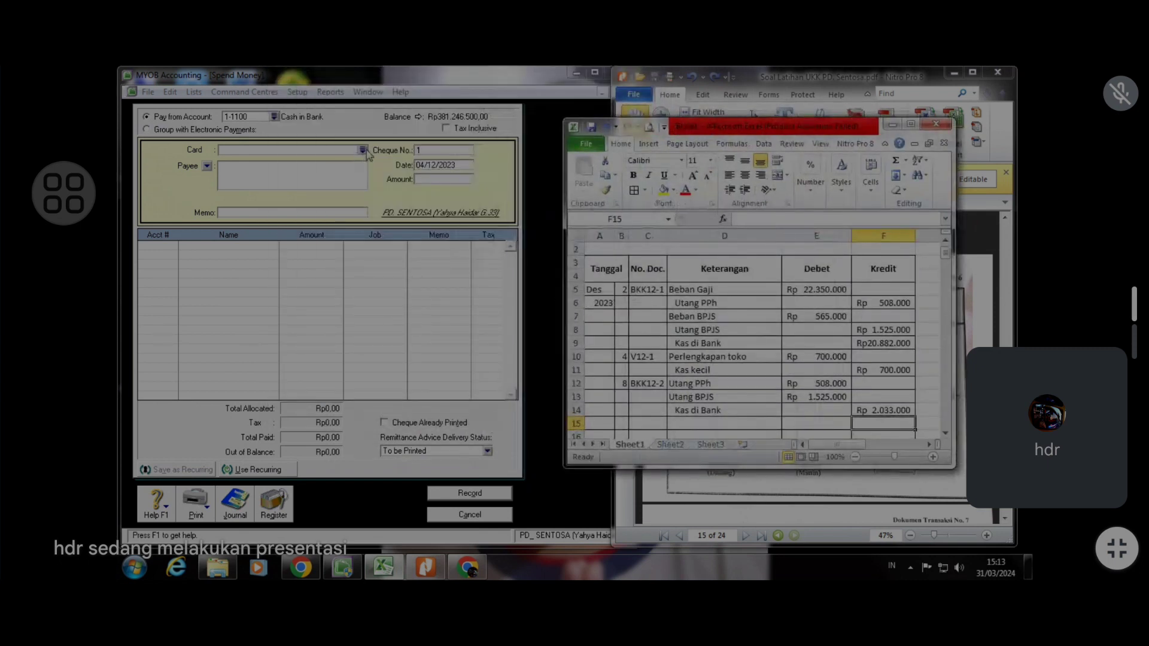
pyautogui.click(385, 571)
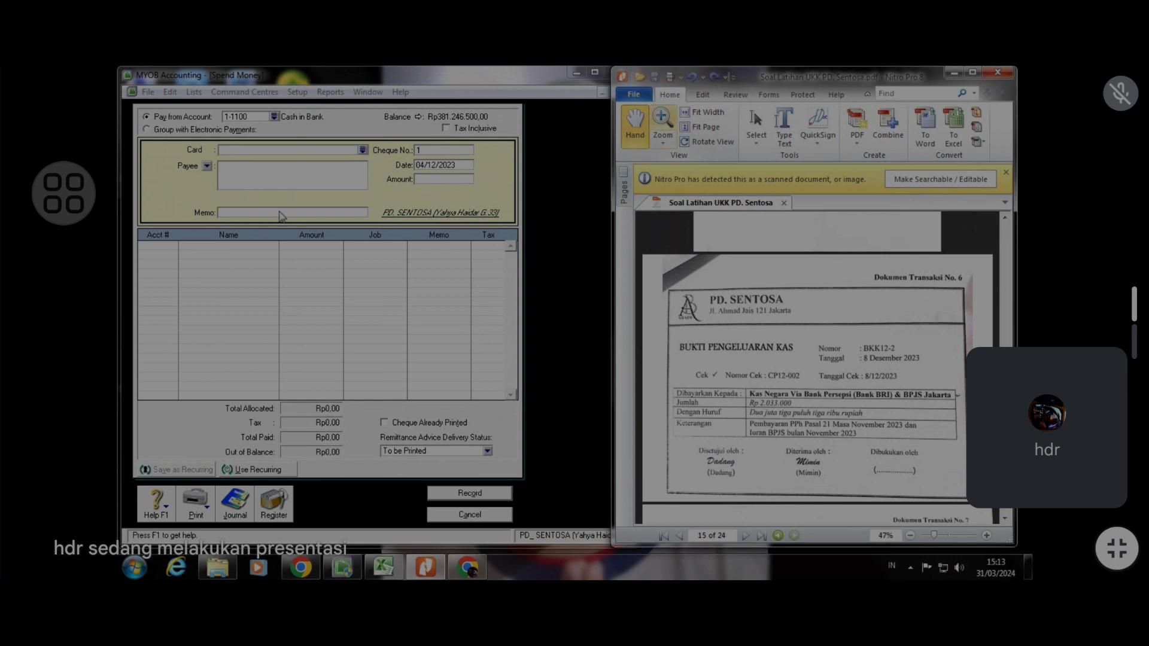
# Start a new card from the Spend Money card list in MYOB and set its card type to Employee
pyautogui.click(365, 157)
pyautogui.click(363, 150)
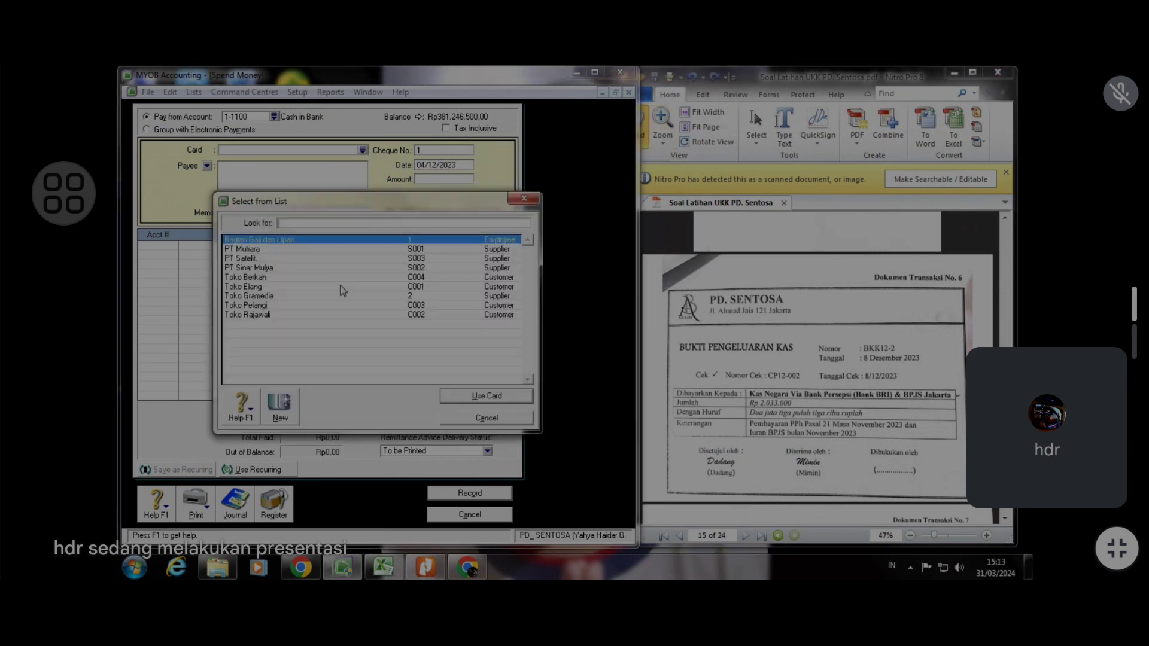
pyautogui.click(280, 419)
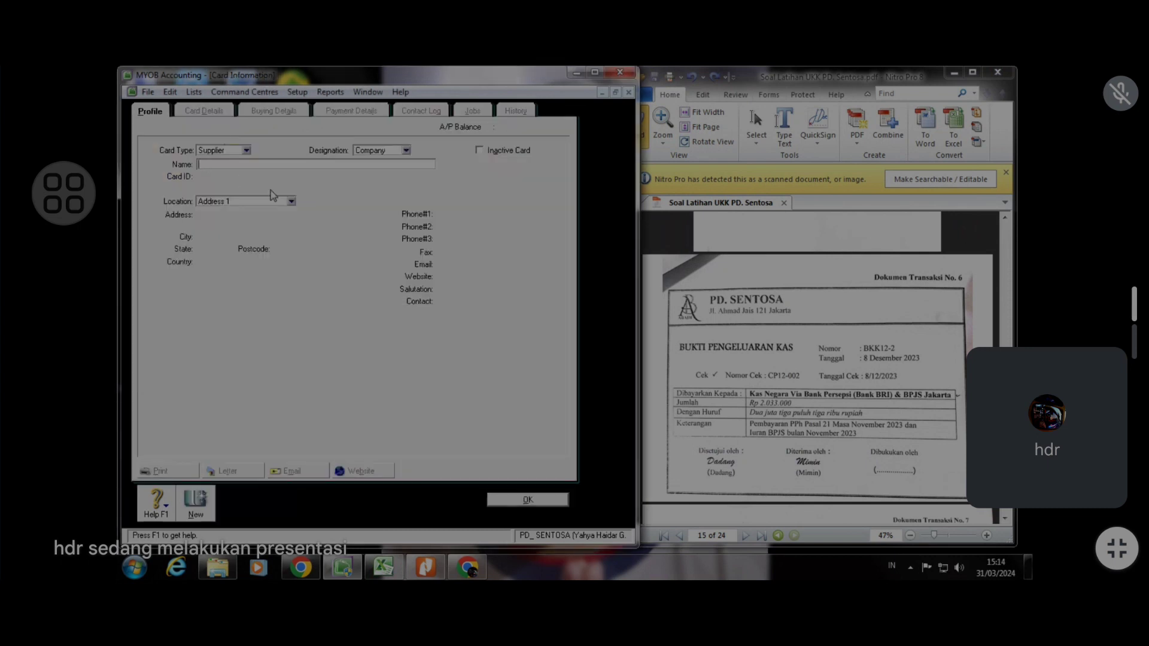
pyautogui.click(246, 150)
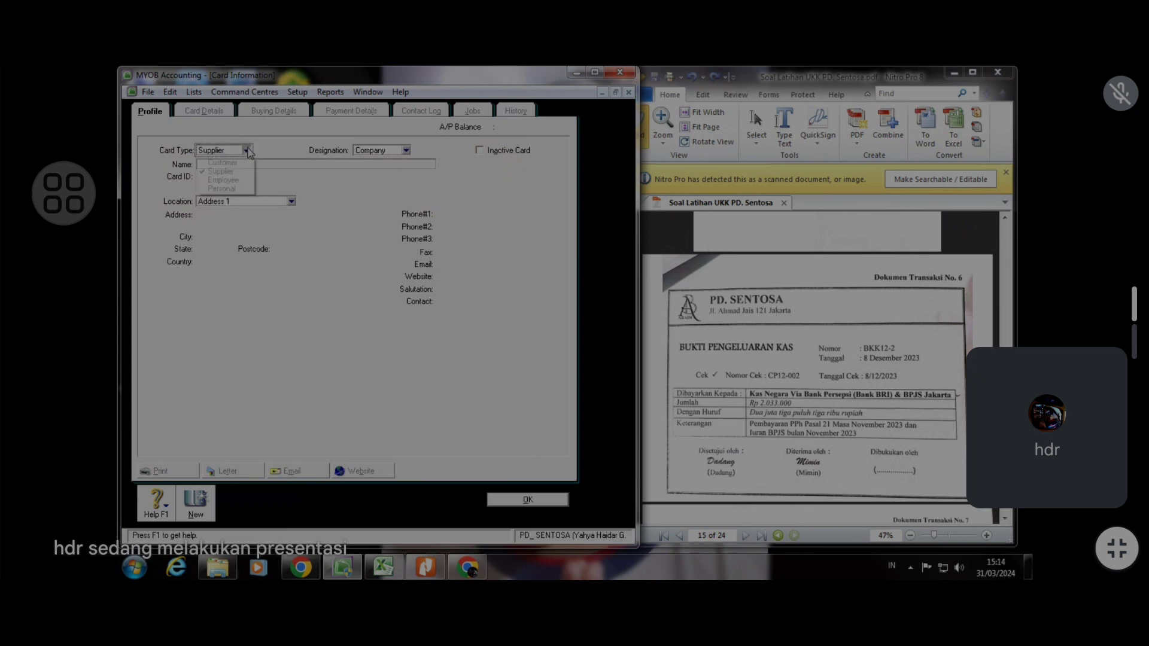
pyautogui.click(242, 181)
# Name the new card Bank BRI & BPJS Jakarta, set its card ID to 3 and save it
pyautogui.click(226, 164)
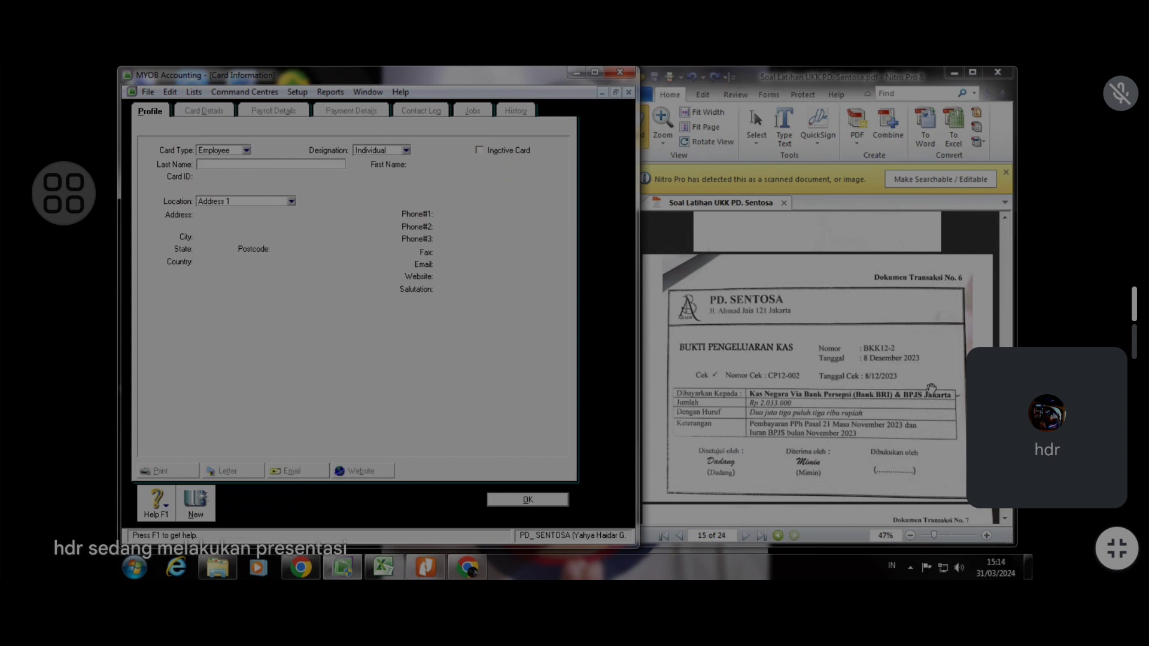
pyautogui.write('Bank BRE')
pyautogui.press('BackSpace')
pyautogui.write('I & BPJS Jakarta')
pyautogui.press('Tab')
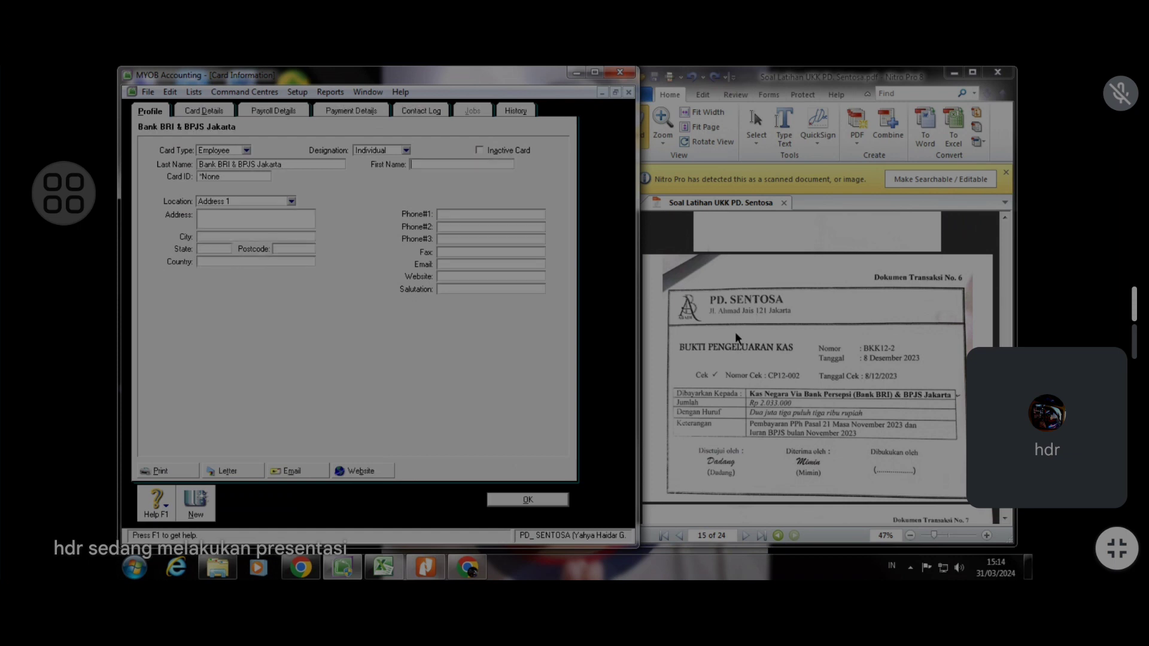
pyautogui.click(253, 180)
pyautogui.write('3')
pyautogui.click(552, 500)
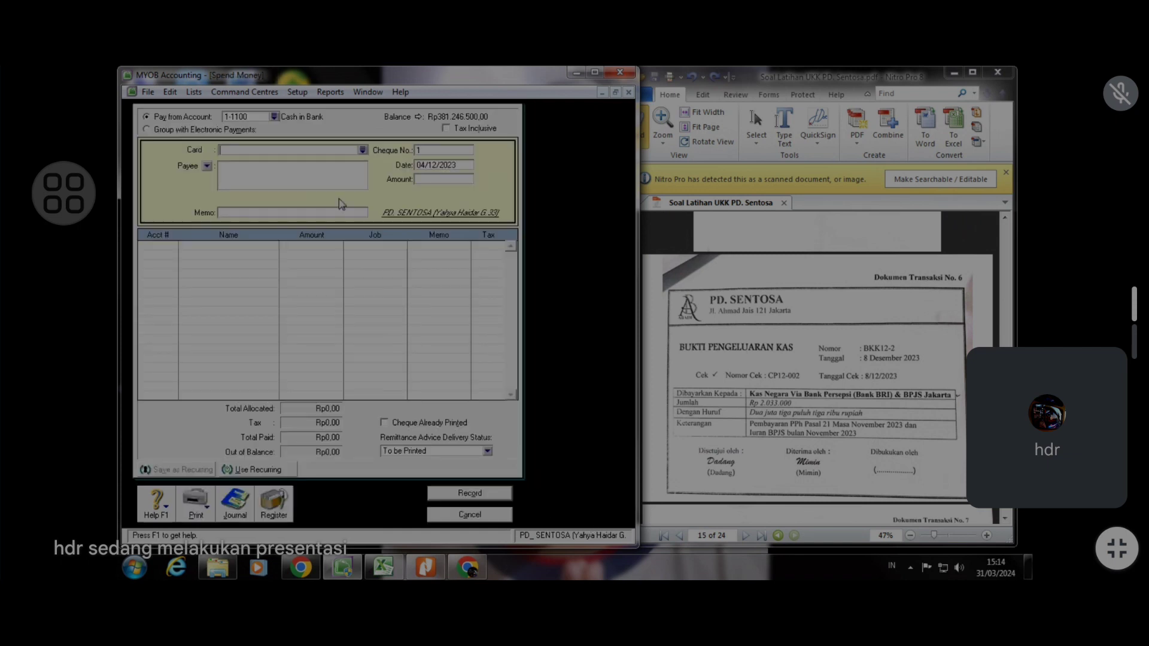
# Select the Bank BRI & BPJS Jakarta card as the payee of the Spend Money transaction
pyautogui.click(362, 150)
pyautogui.click(389, 259)
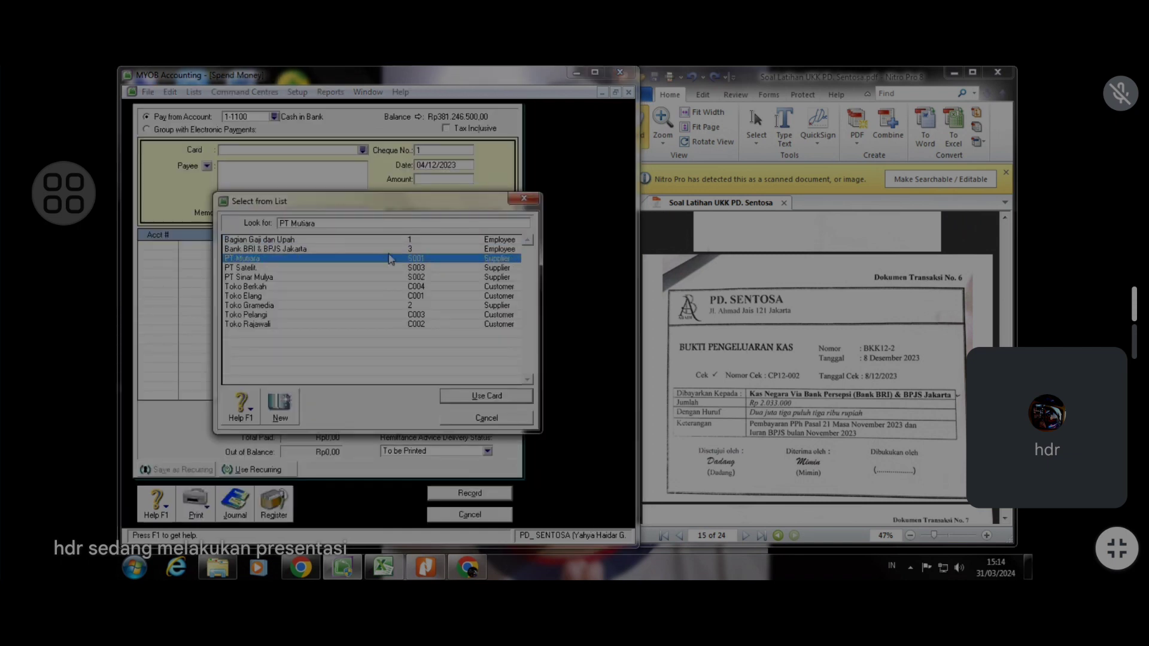
pyautogui.press('Up')
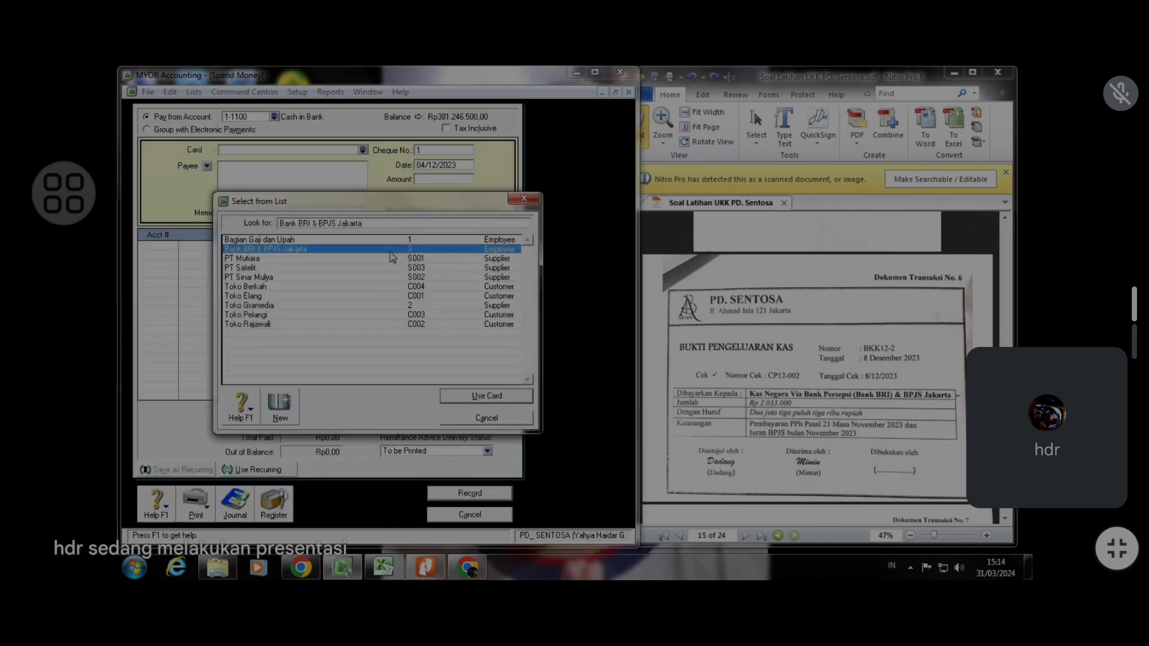
pyautogui.click(473, 396)
# Replace the memo with Pembayaran PPh Pasal 21 & Iuran BPJS Masa November 2023
pyautogui.click(343, 213)
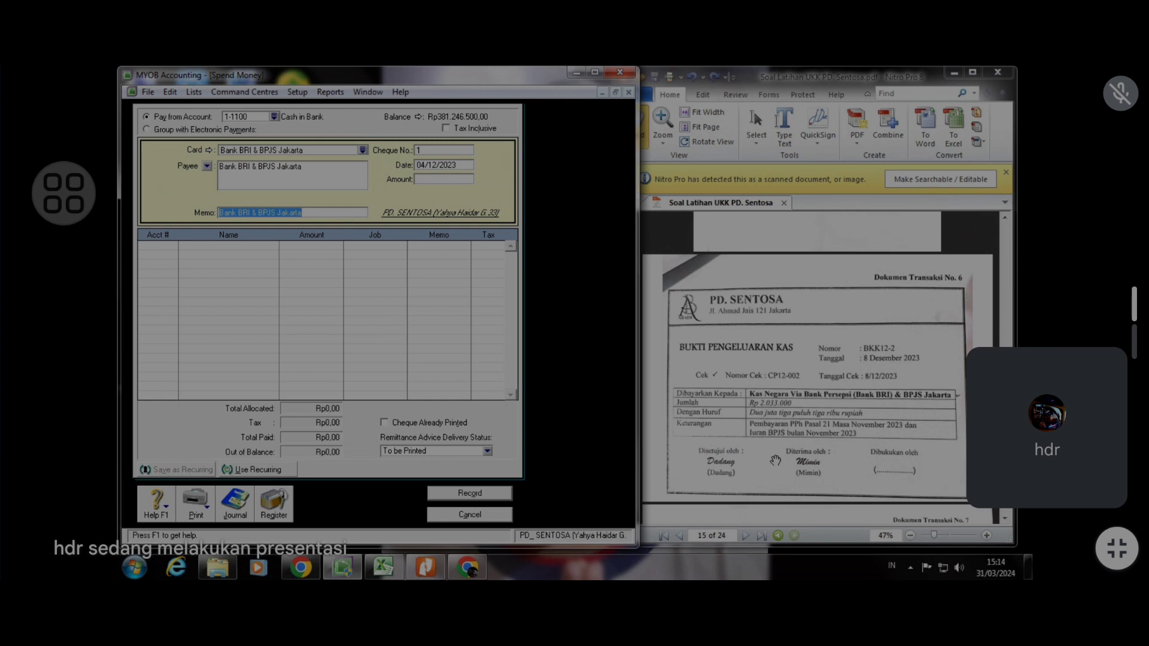
pyautogui.write('Pembayaran PPh Pasal 21 &')
pyautogui.write('Iuran')
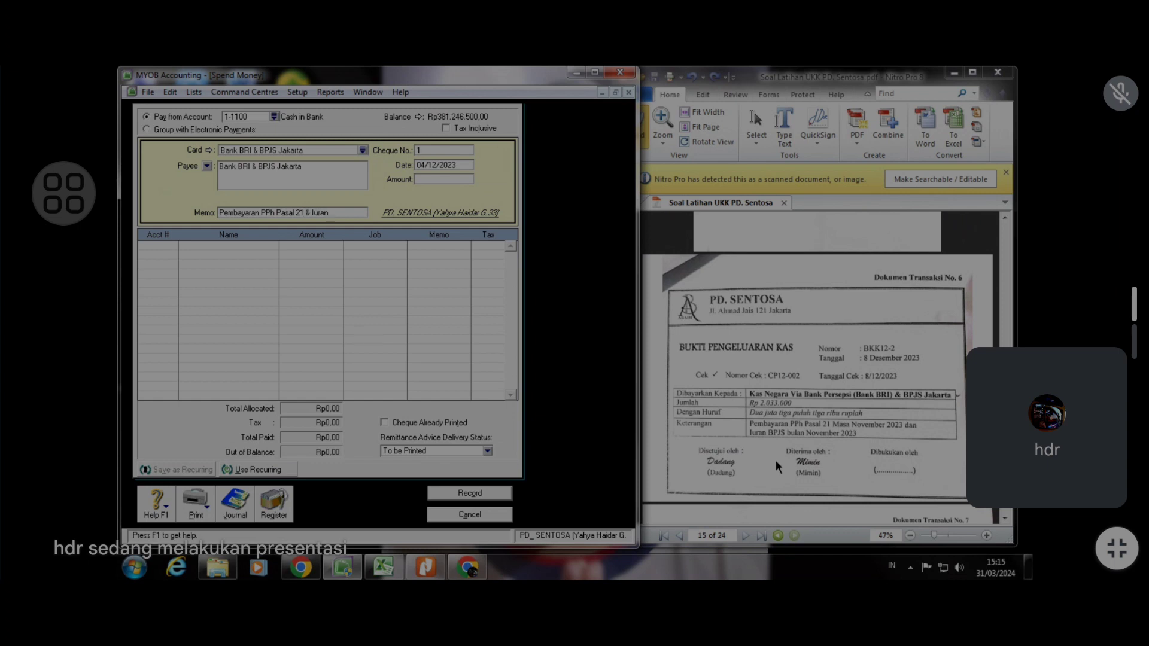
pyautogui.write(' BPJS Masa No')
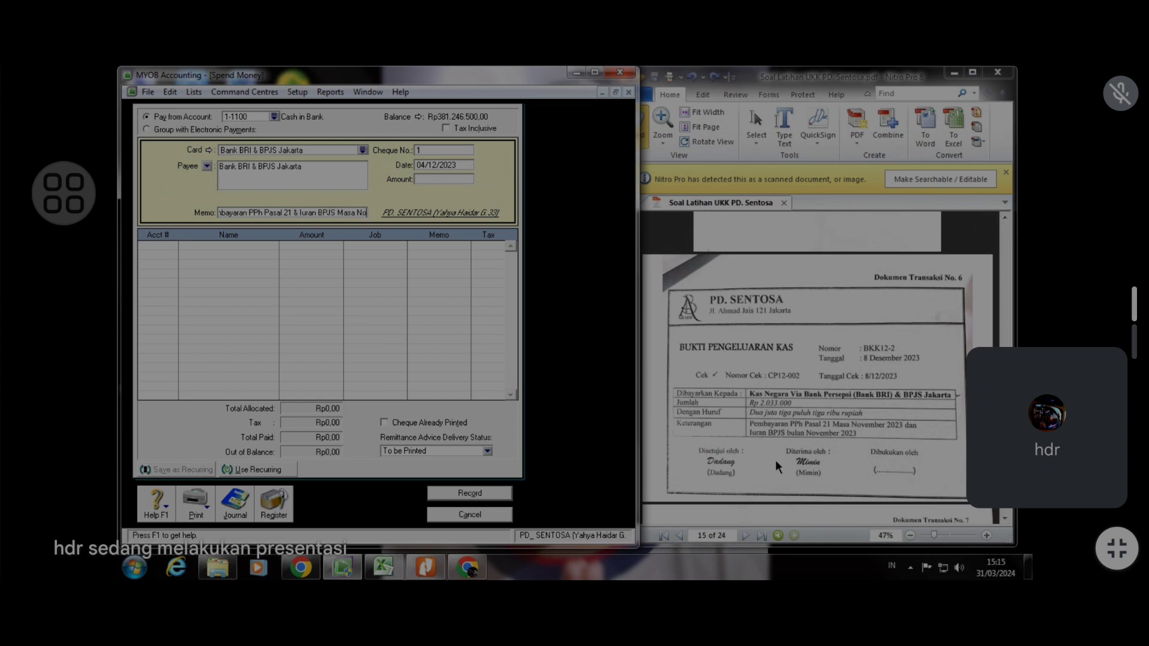
pyautogui.write('vember 2023')
# Set the cheque number to BKK12-2, the date to 08/12/2023 and the amount to Rp2.033.000
pyautogui.click(427, 152)
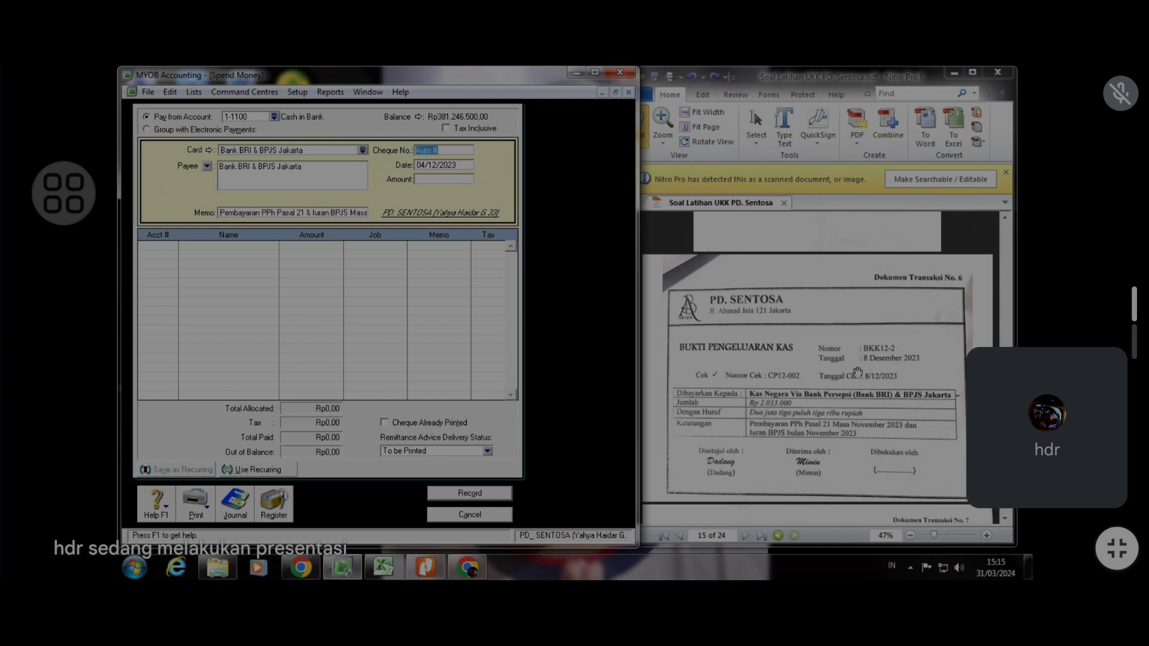
pyautogui.write('BKK12-2')
pyautogui.click(428, 166)
pyautogui.click(427, 167)
pyautogui.press('BackSpace')
pyautogui.write('8')
pyautogui.write('2.033.')
pyautogui.write('000')
pyautogui.press('Tab')
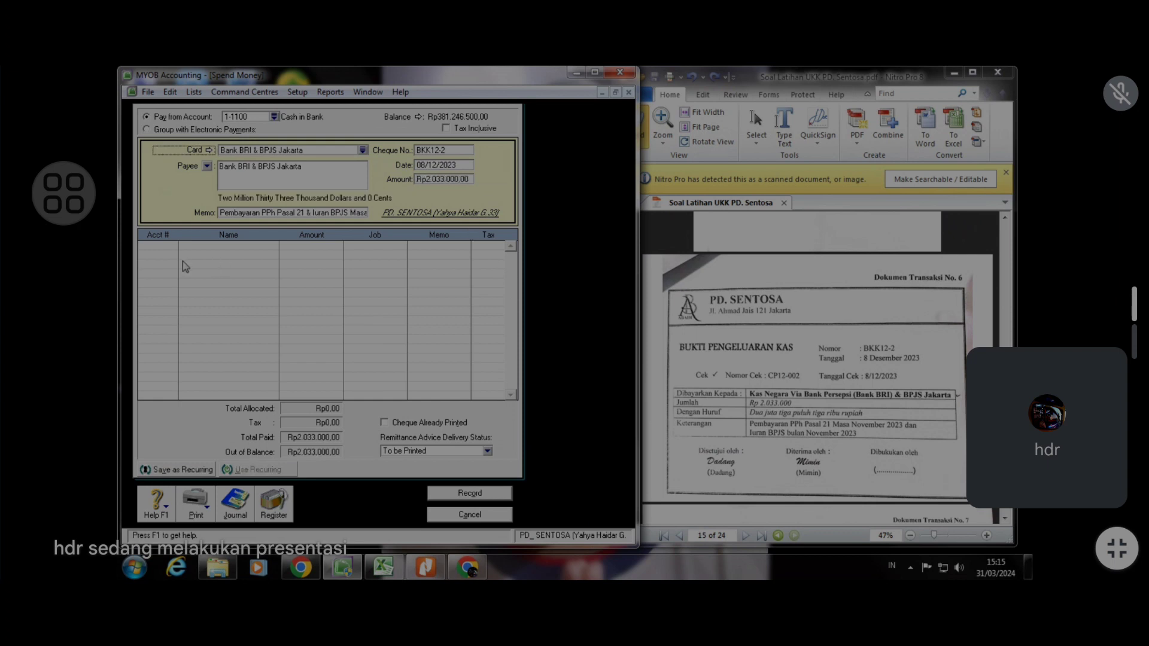
# Allocate Rp508.000 of the payment to account 2-1300 Income Tax Payable, consulting the BKK12-2 entry in the Excel journal
pyautogui.click(144, 245)
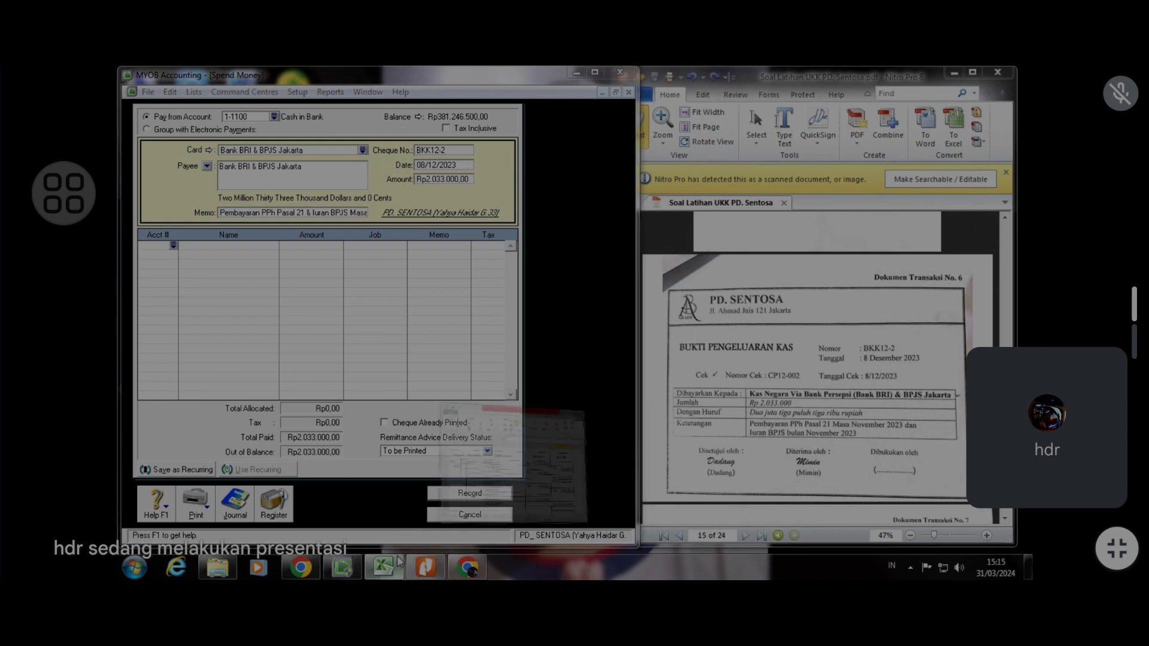
pyautogui.click(461, 422)
pyautogui.scroll(-1, 741, 352)
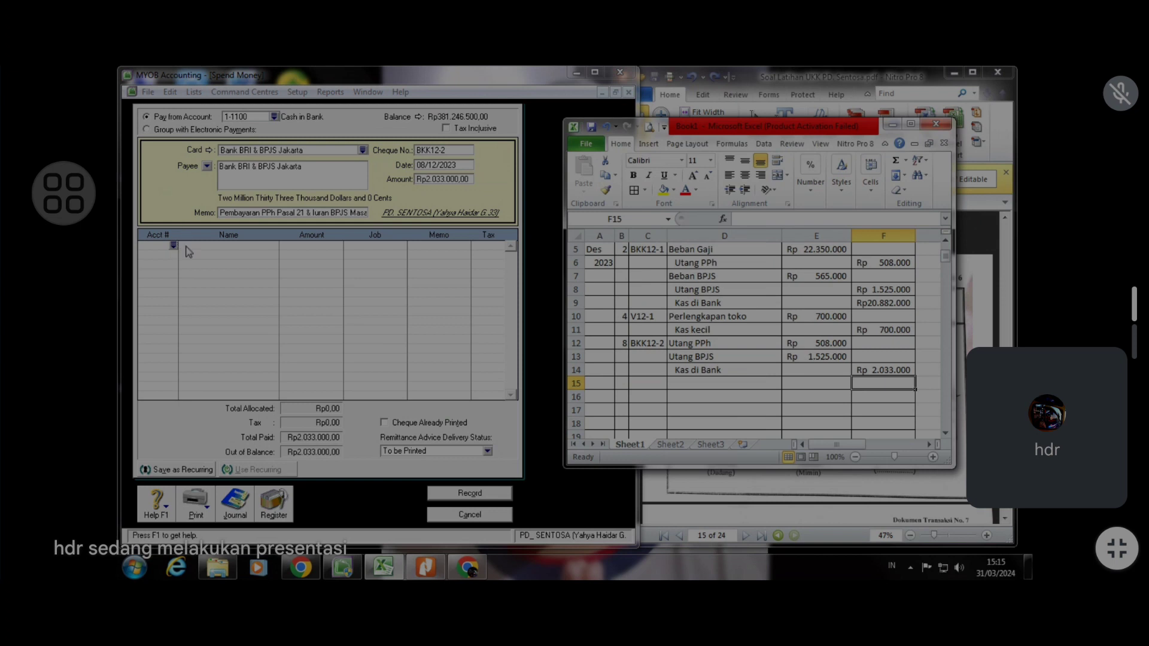
pyautogui.click(185, 249)
pyautogui.write('6')
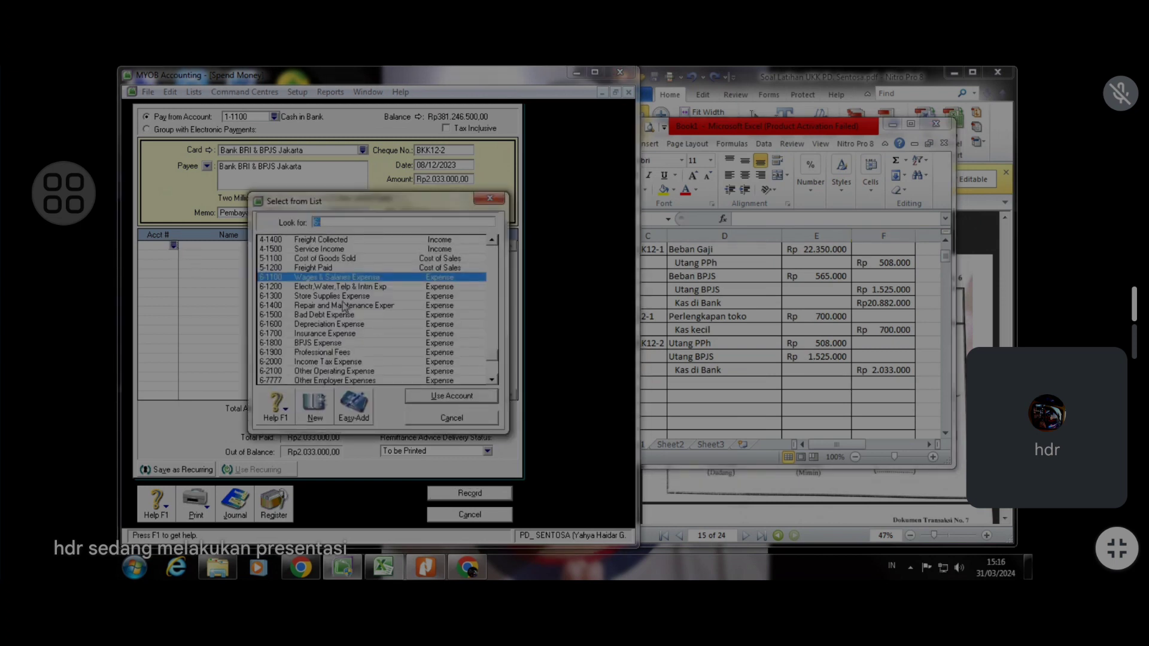
pyautogui.moveTo(489, 357); pyautogui.dragTo(474, 313)
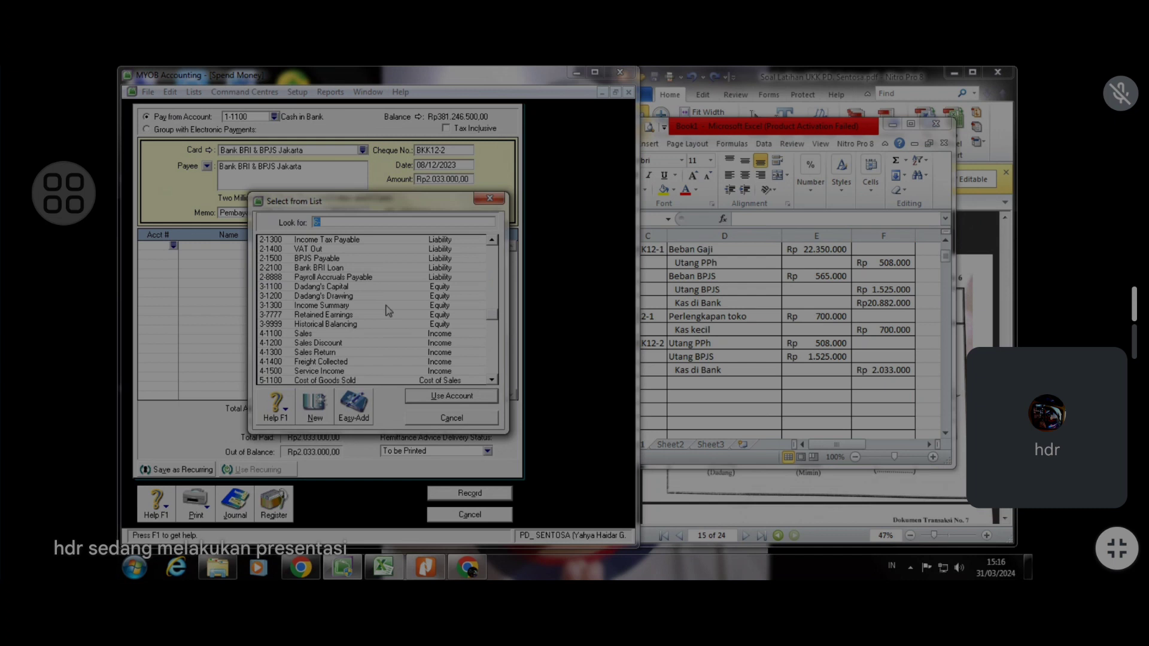
pyautogui.click(376, 243)
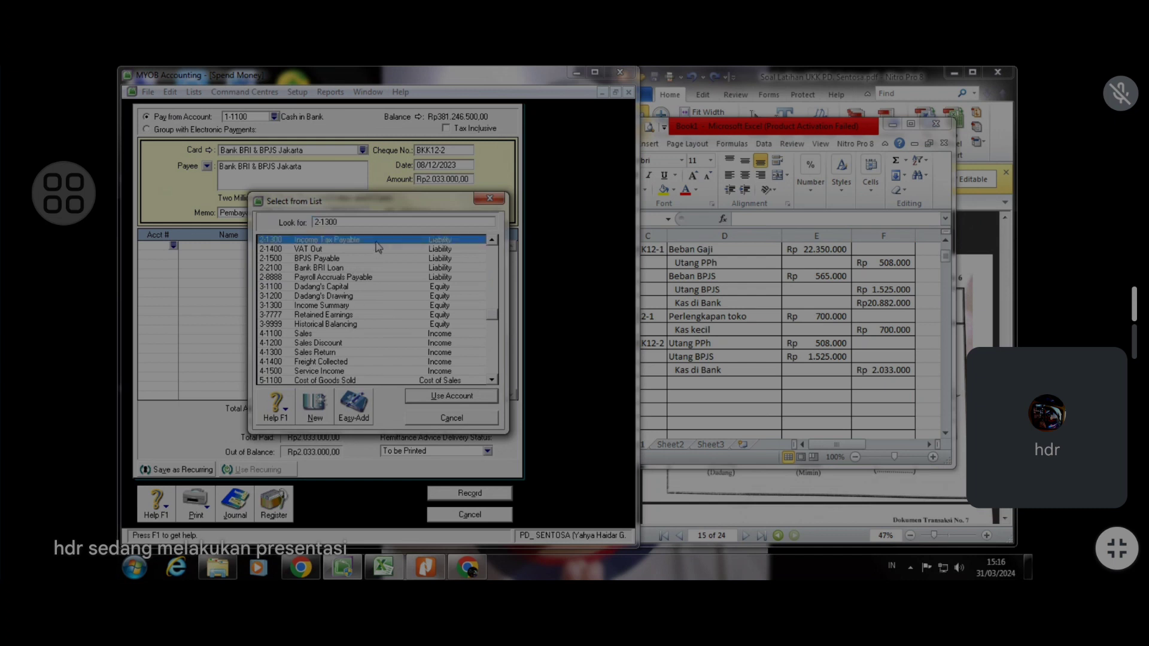
pyautogui.click(452, 396)
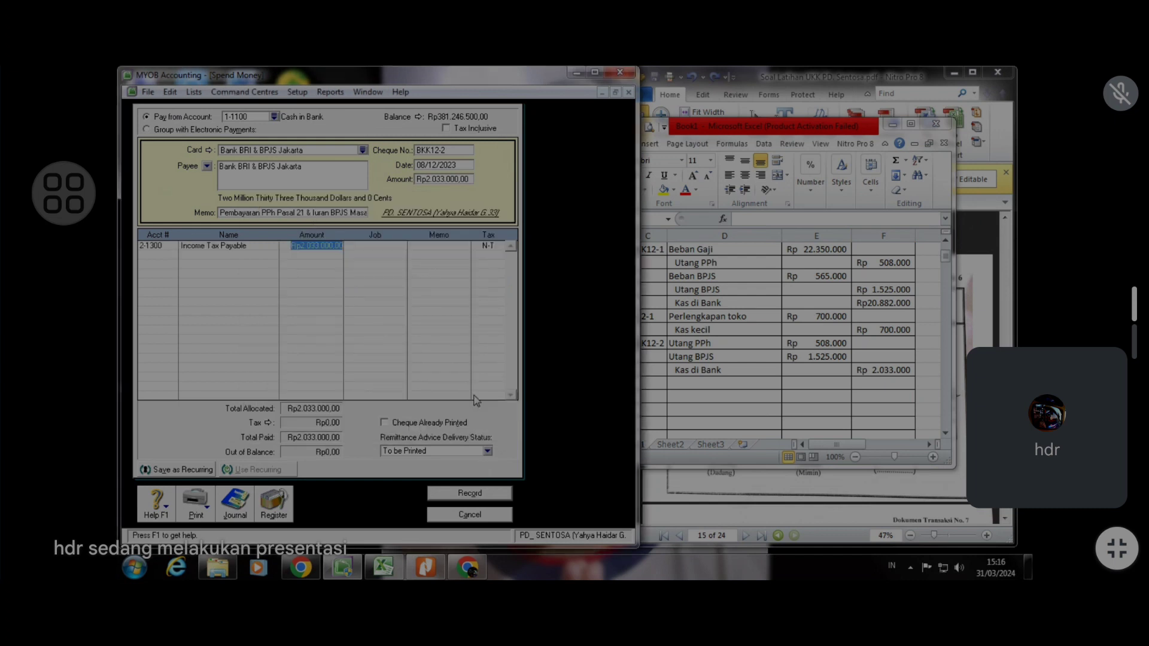
pyautogui.write('508.000')
pyautogui.press('Tab')
pyautogui.press('Tab')
pyautogui.press('Tab')
pyautogui.press('Tab')
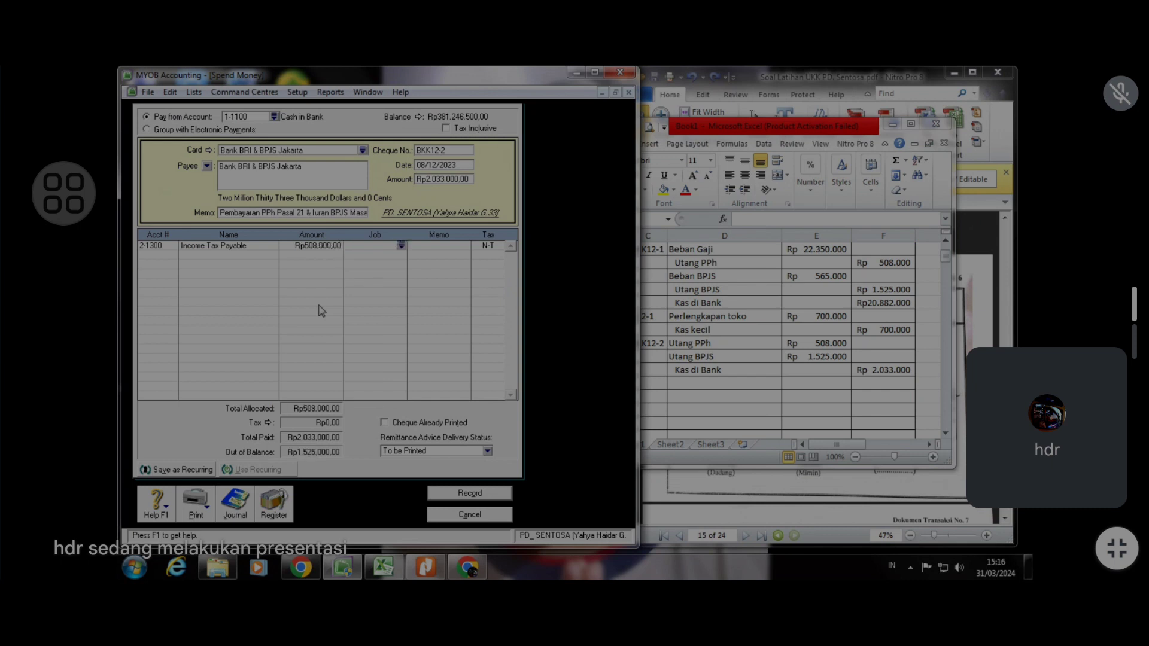
# Allocate the remaining Rp1.525.000 to account 2-1500 BPJS Payable on the second line
pyautogui.write('6-')
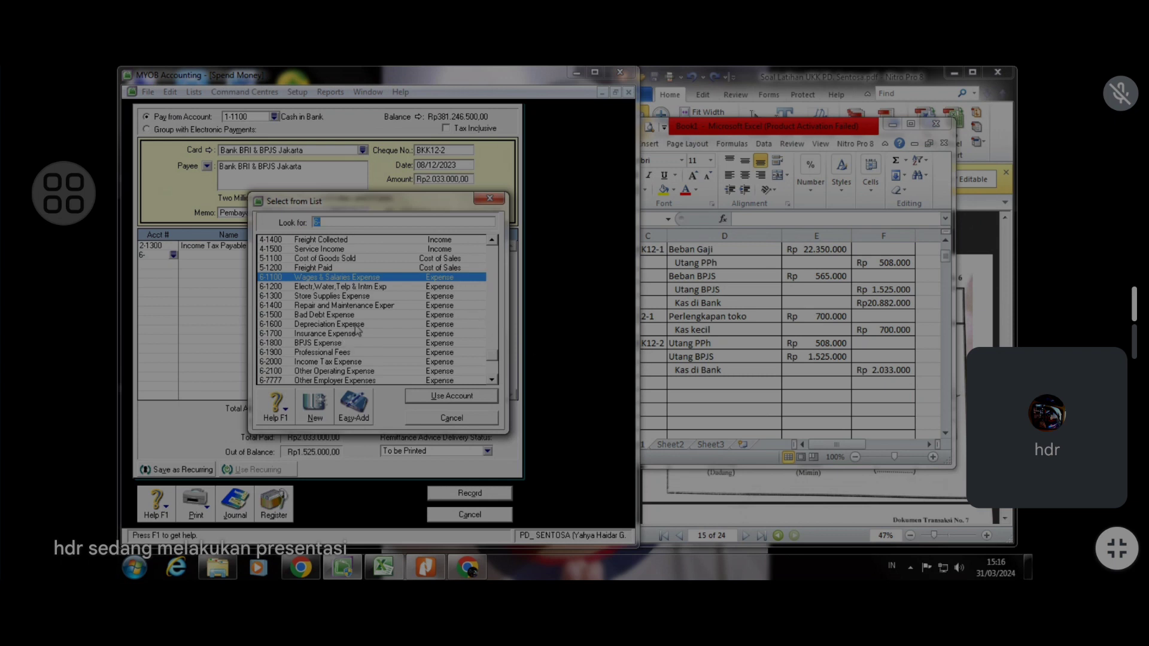
pyautogui.moveTo(492, 357); pyautogui.dragTo(489, 323)
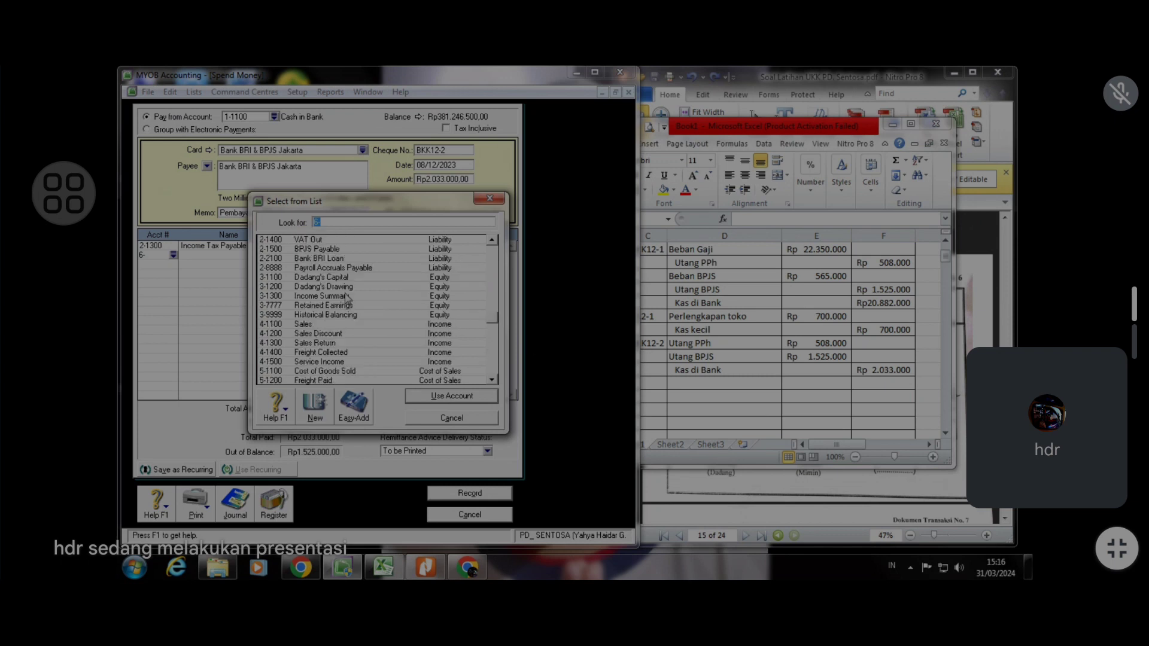
pyautogui.click(359, 251)
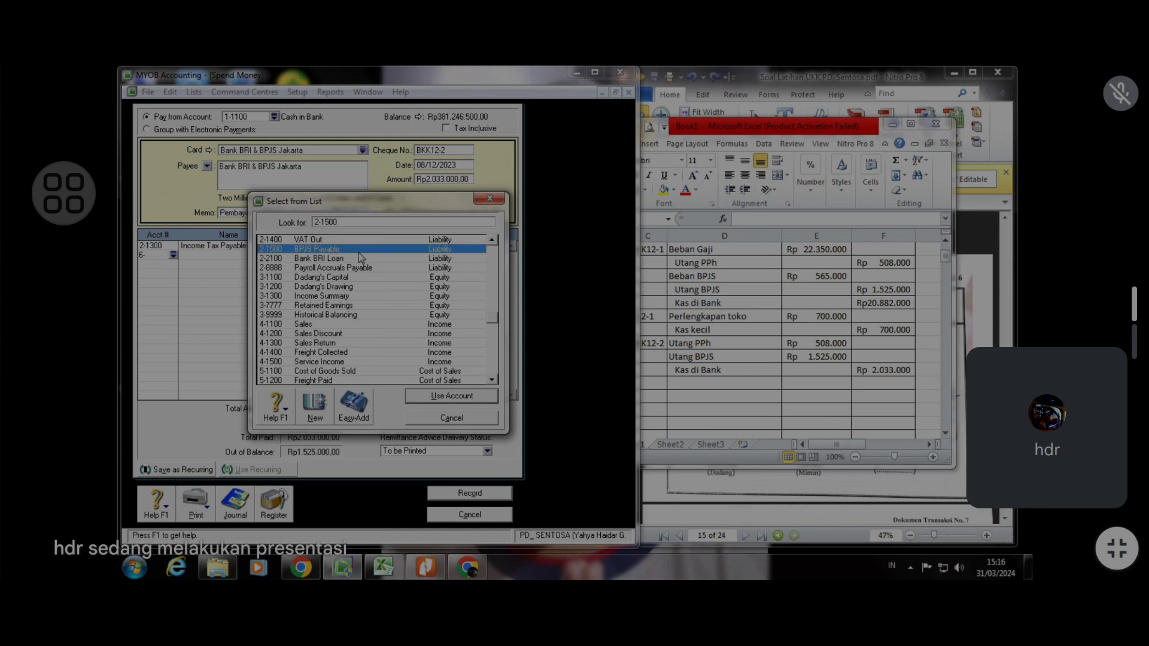
pyautogui.click(463, 397)
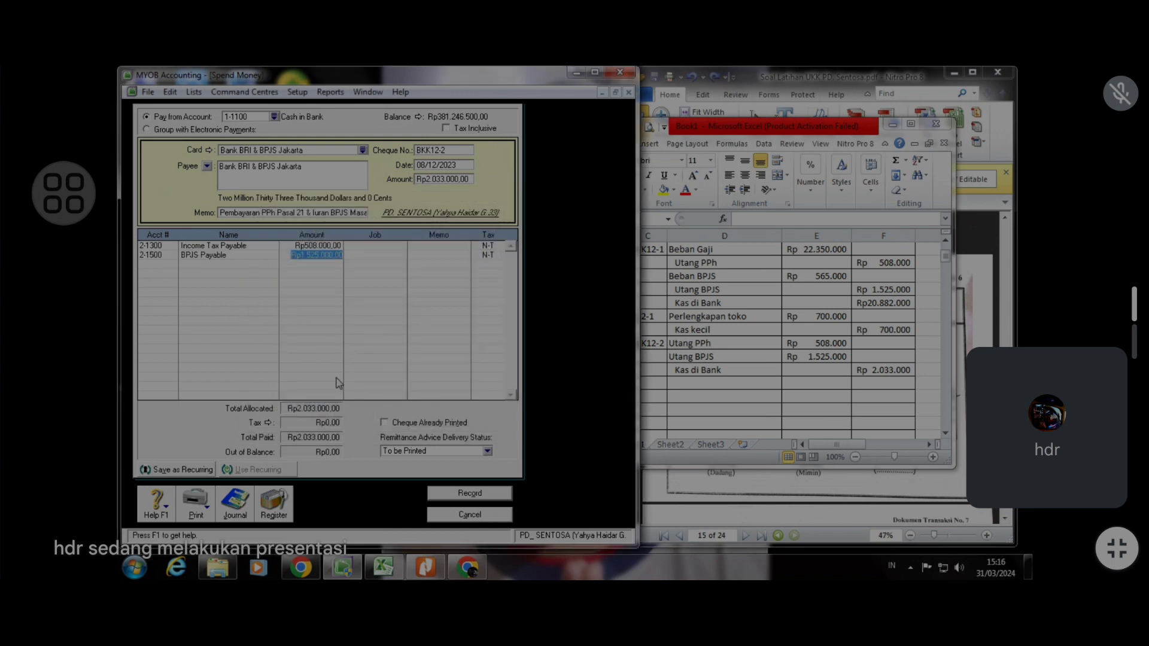
pyautogui.press('Tab')
# Review the recap of the BKK12-2 transaction, record it and close Spend Money
pyautogui.hotkey('ctrl', 'r')
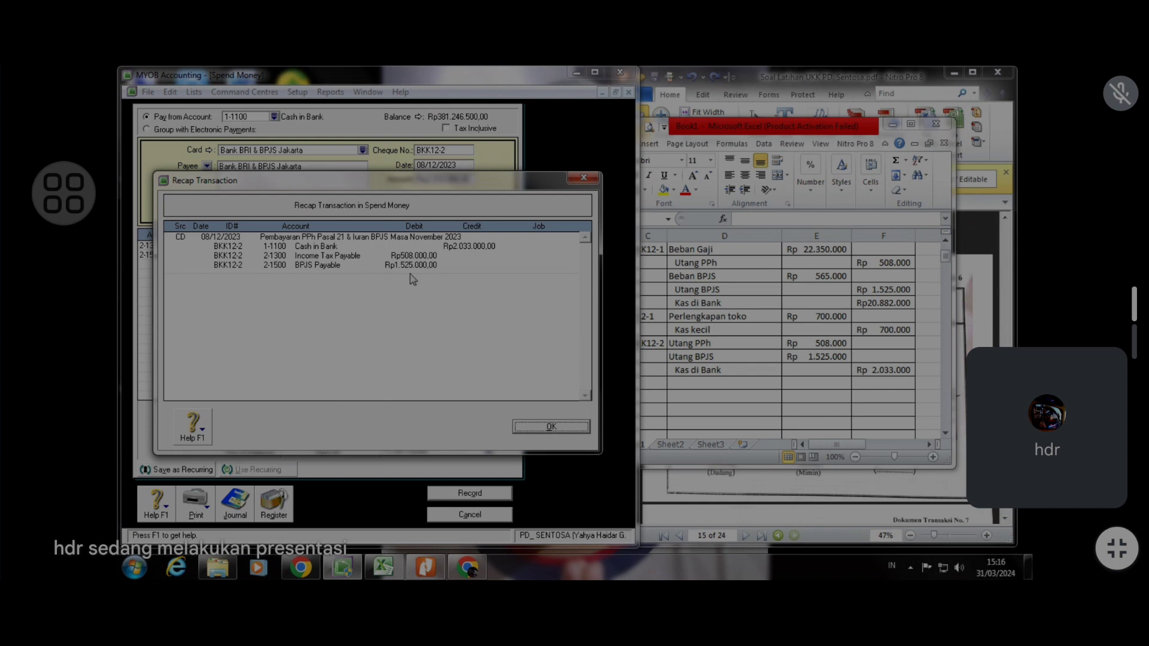
pyautogui.click(573, 429)
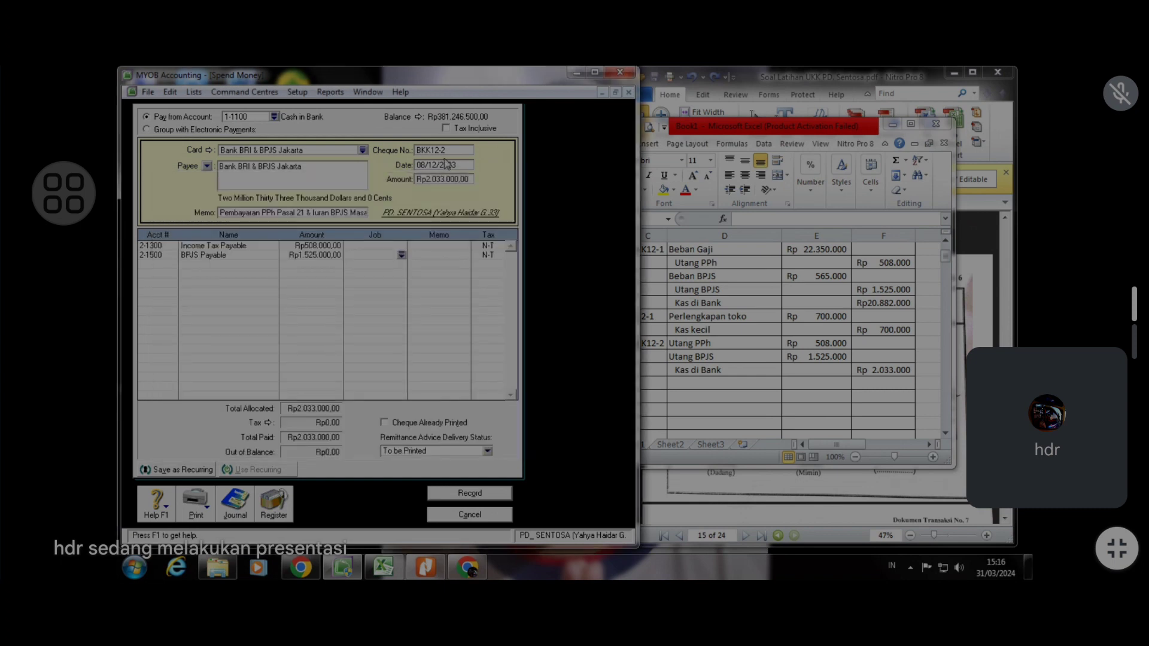
pyautogui.click(480, 494)
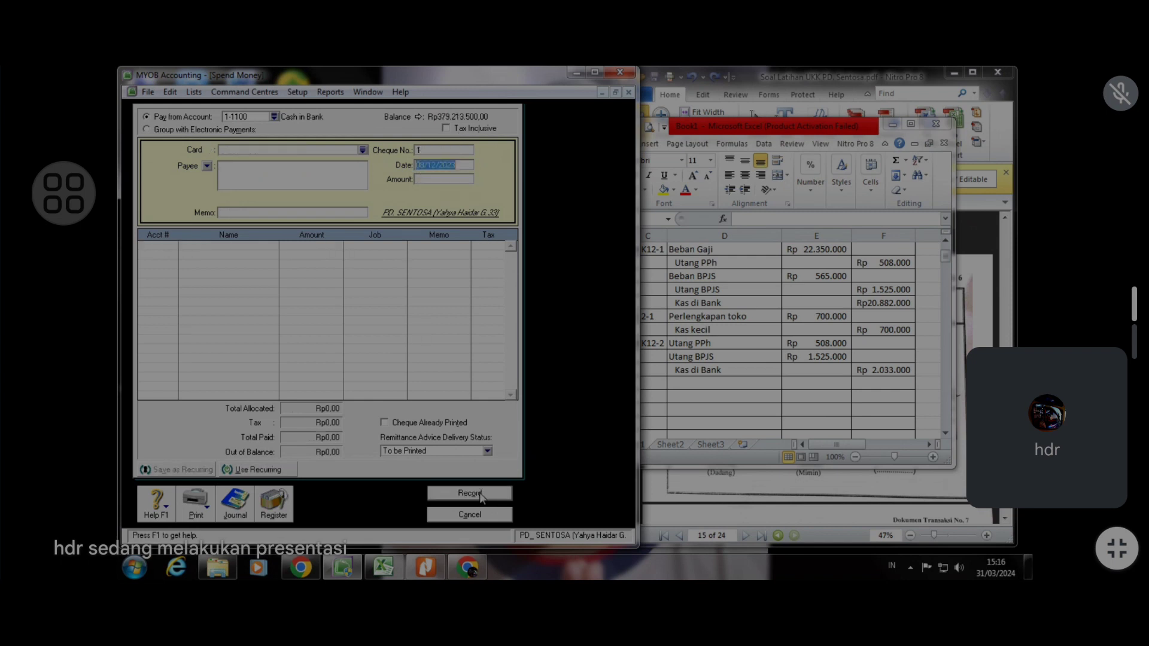
pyautogui.click(470, 515)
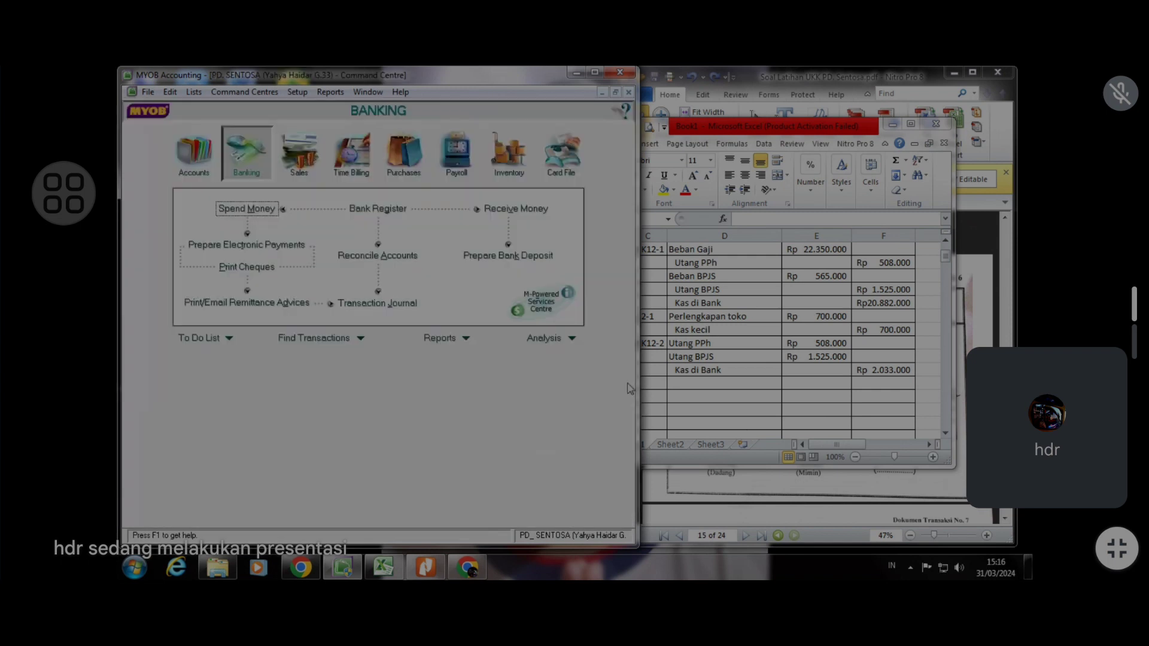
# Consult transaction document no. 7 (BKK12-3) in the PDF and start a Pay Bills payment to supplier PT Sinar Mulya
pyautogui.click(383, 569)
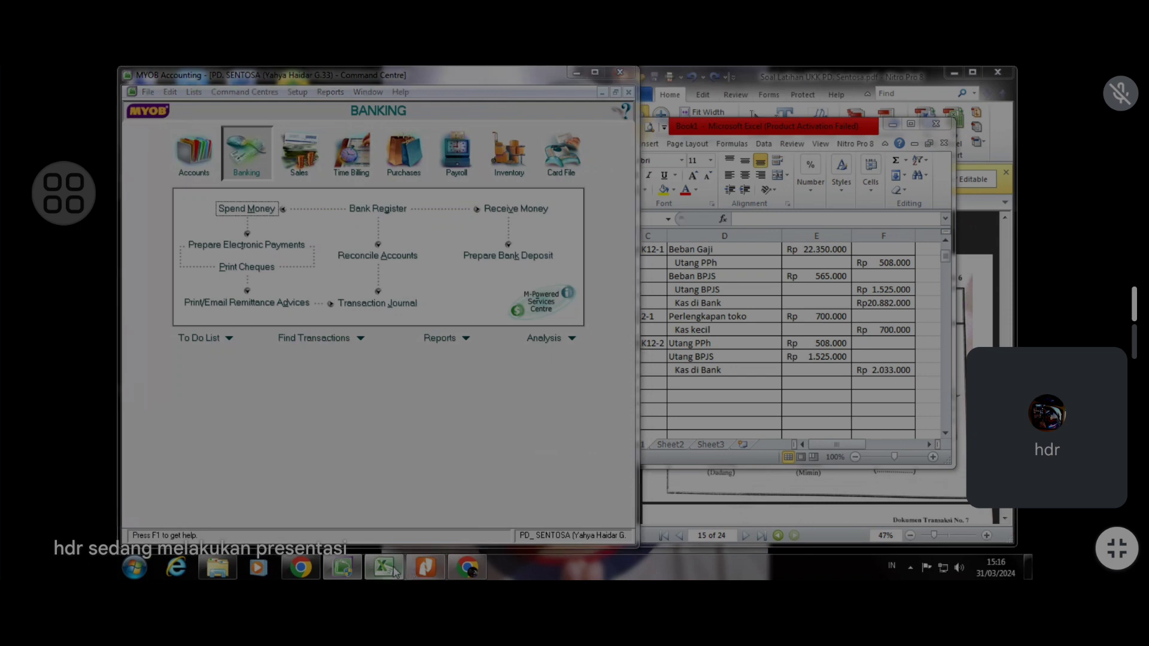
pyautogui.click(383, 568)
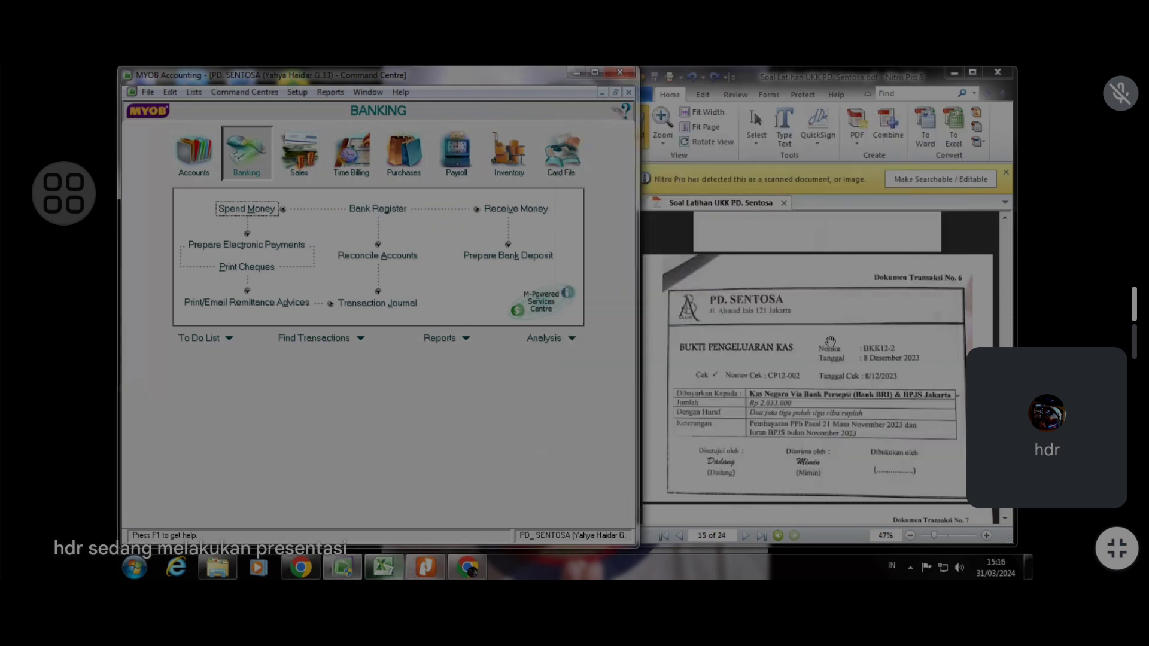
pyautogui.click(796, 347)
pyautogui.scroll(-3, 796, 347)
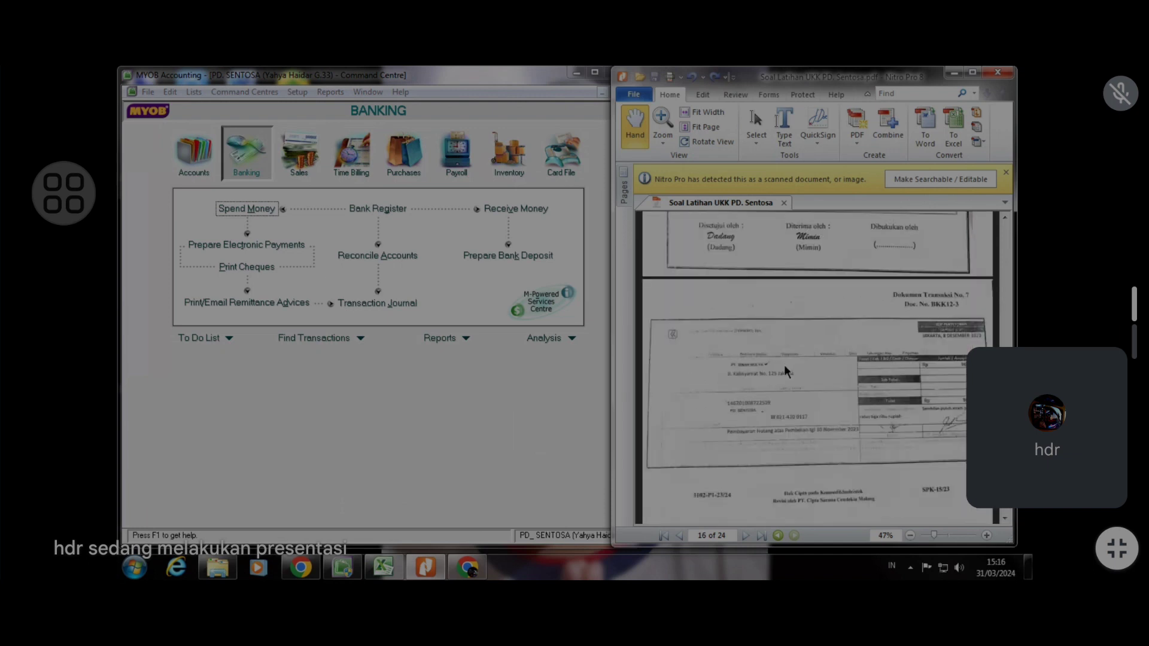
pyautogui.scroll(-2, 784, 373)
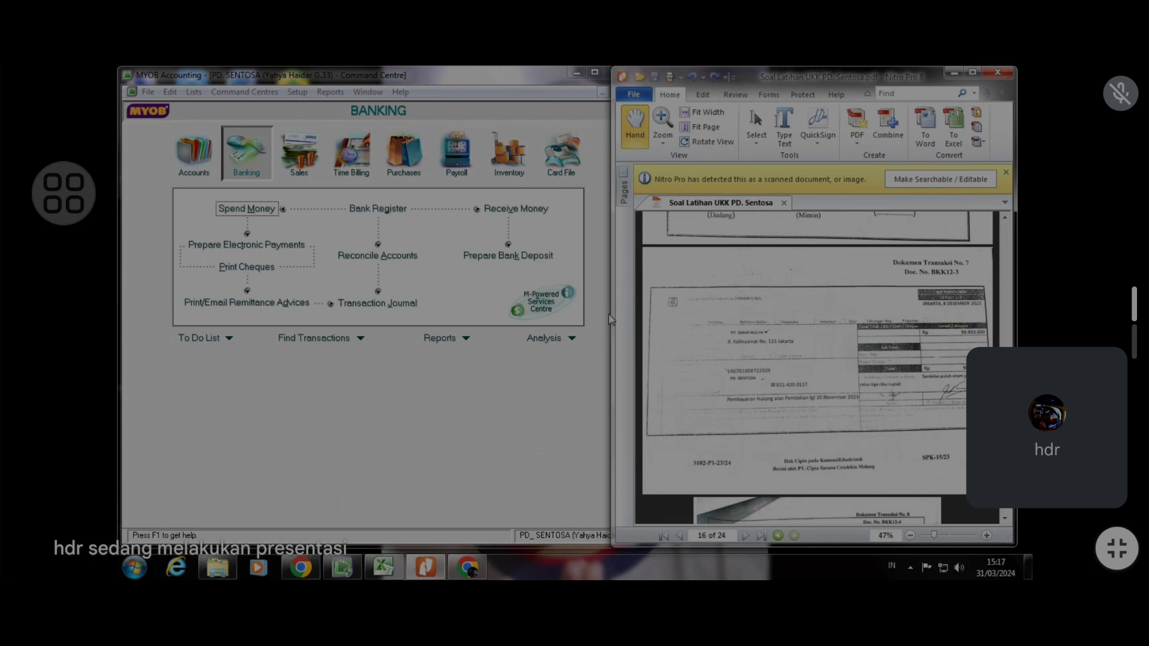
pyautogui.click(393, 175)
pyautogui.click(393, 175)
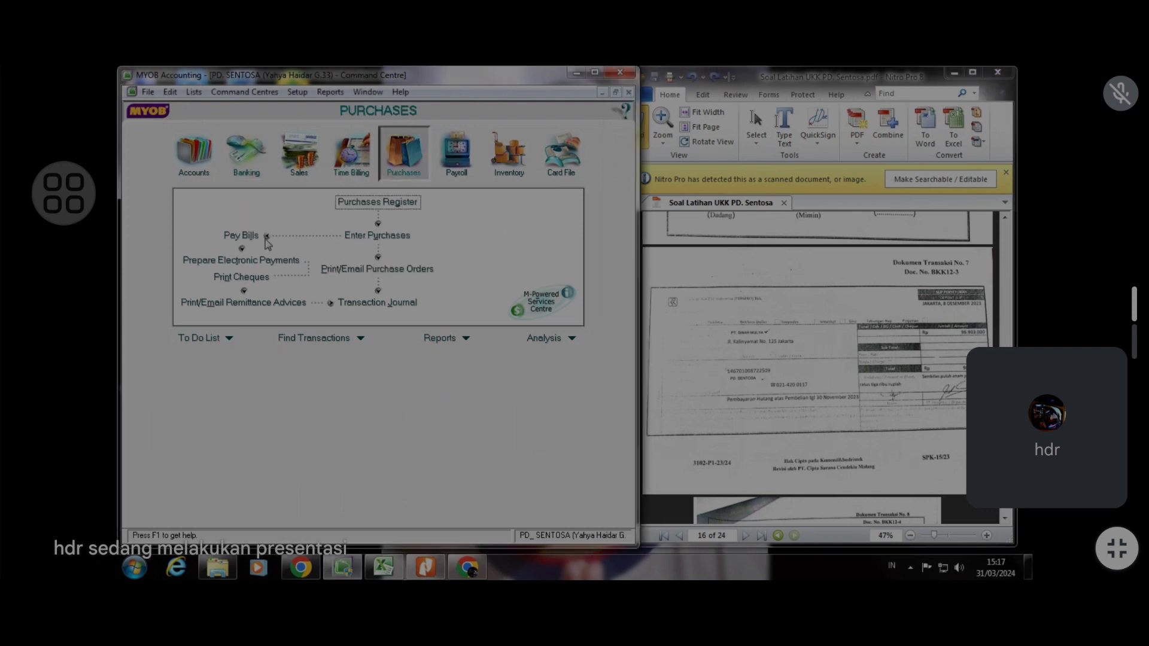
pyautogui.click(244, 237)
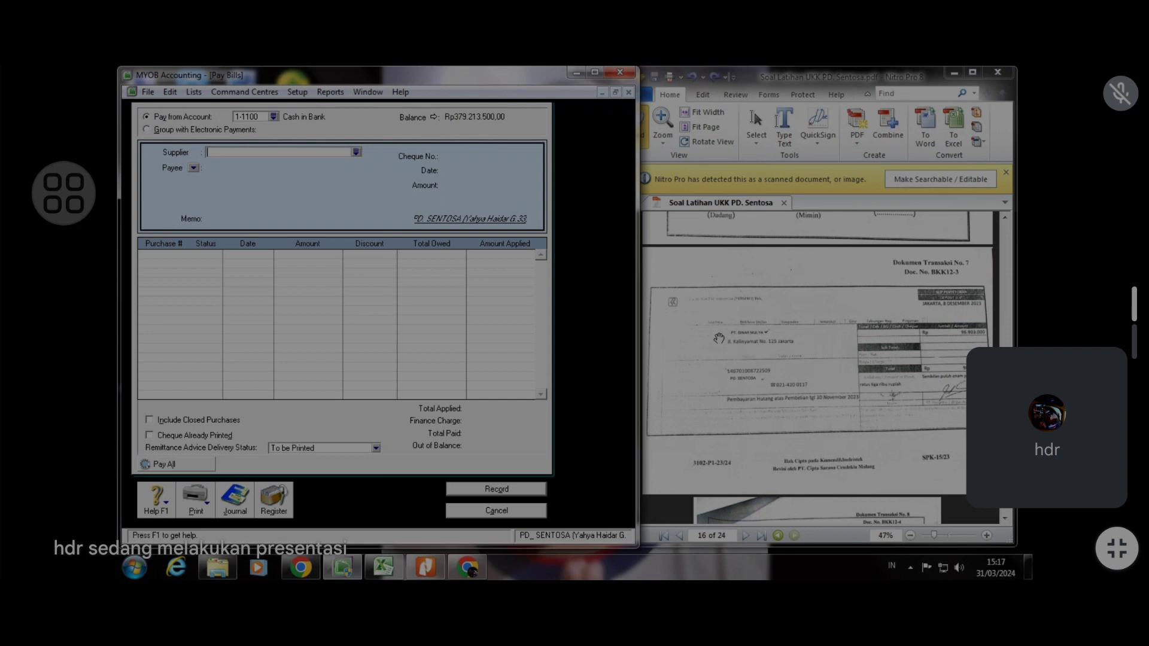
pyautogui.click(356, 152)
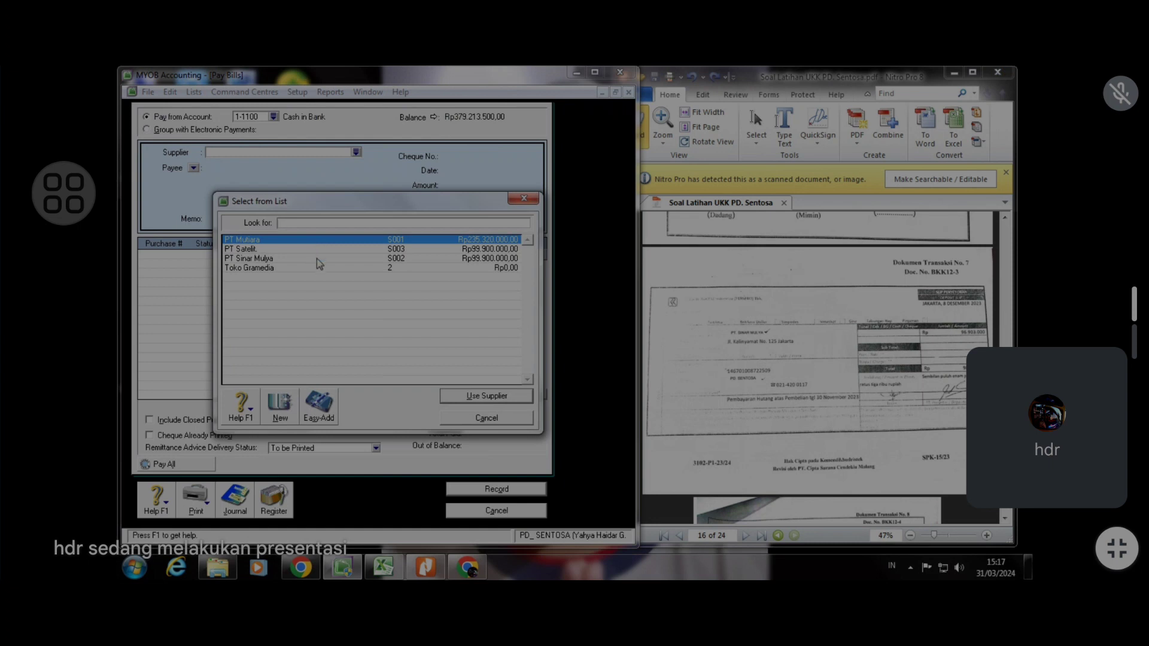
pyautogui.click(316, 258)
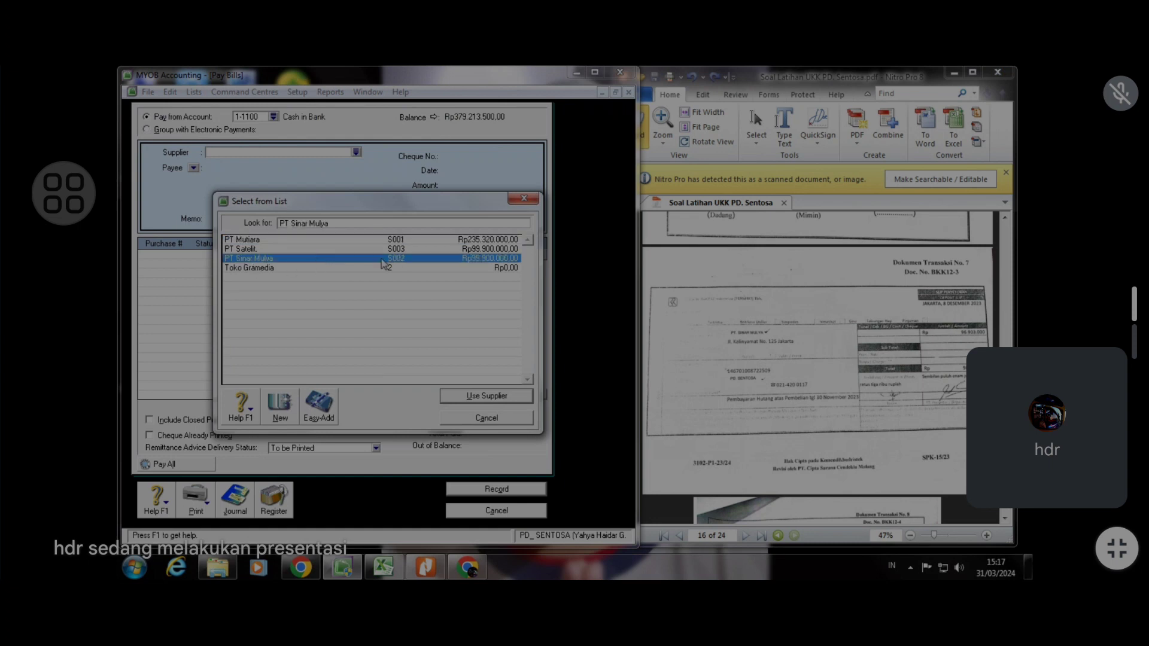
pyautogui.click(516, 406)
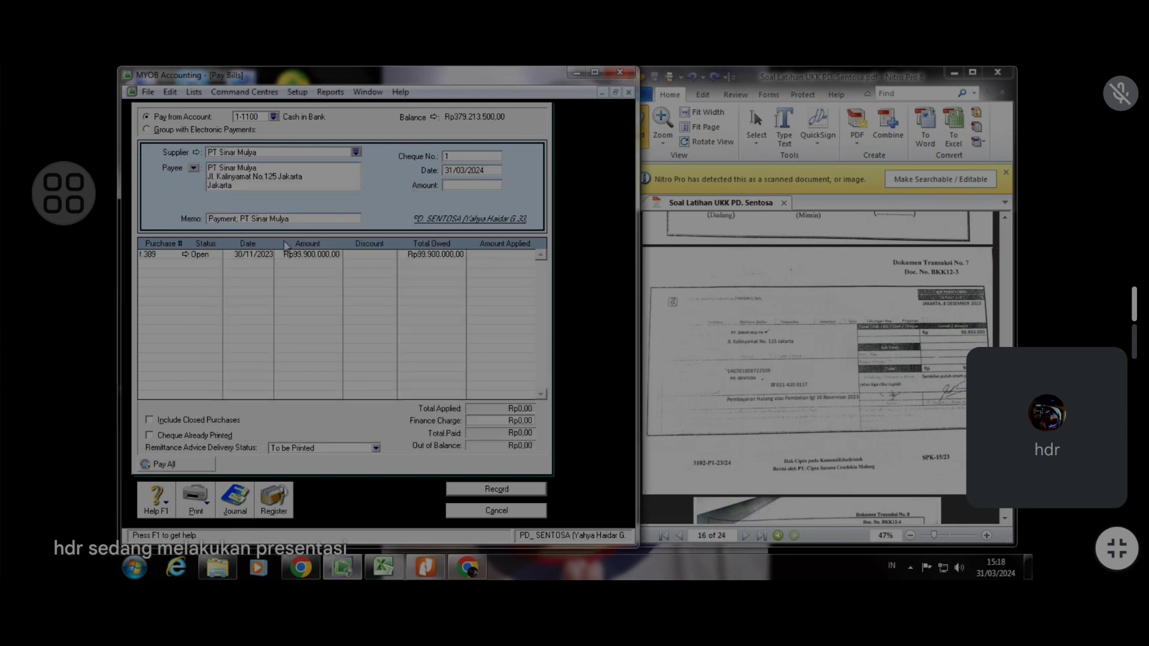
# Set the payment's cheque number to BKK12-3, the date to 08/12/2023 and the amount to Rp96.903.000
pyautogui.click(466, 157)
pyautogui.write('BKK12-3')
pyautogui.press('Tab')
pyautogui.write('8/12/2023')
pyautogui.press('Tab')
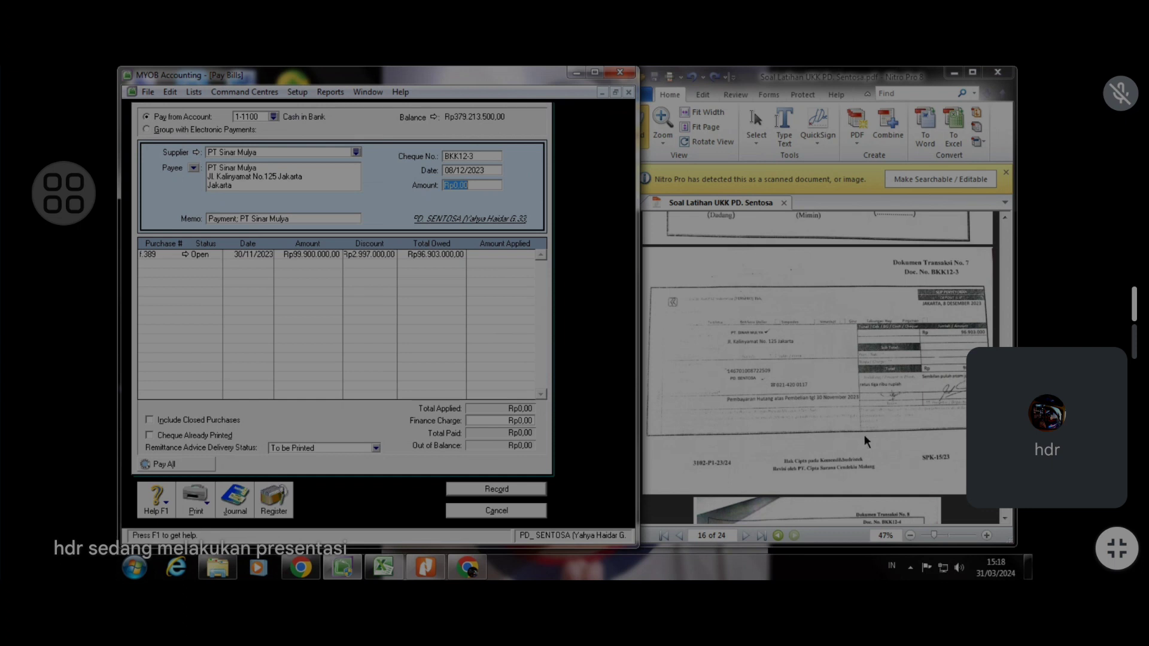
pyautogui.write('96903000')
pyautogui.press('Tab')
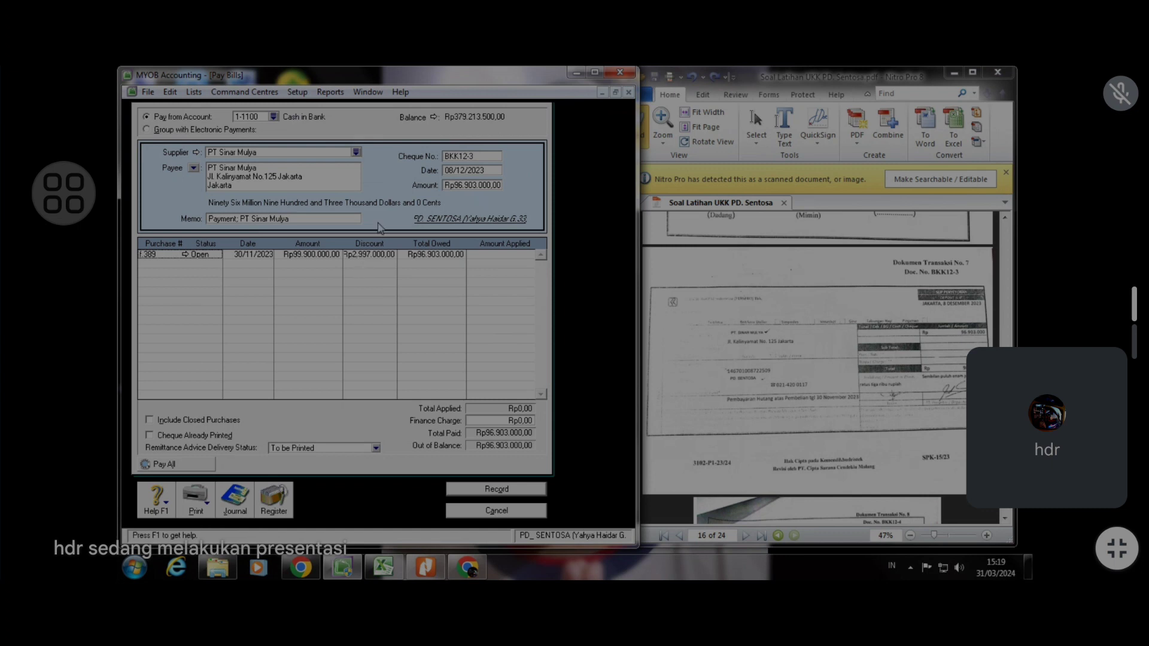
# Apply the full Rp96.903.000 to PT Sinar Mulya's open purchase dated 30/11/2023
pyautogui.press('Tab')
pyautogui.press('Tab')
pyautogui.press('Tab')
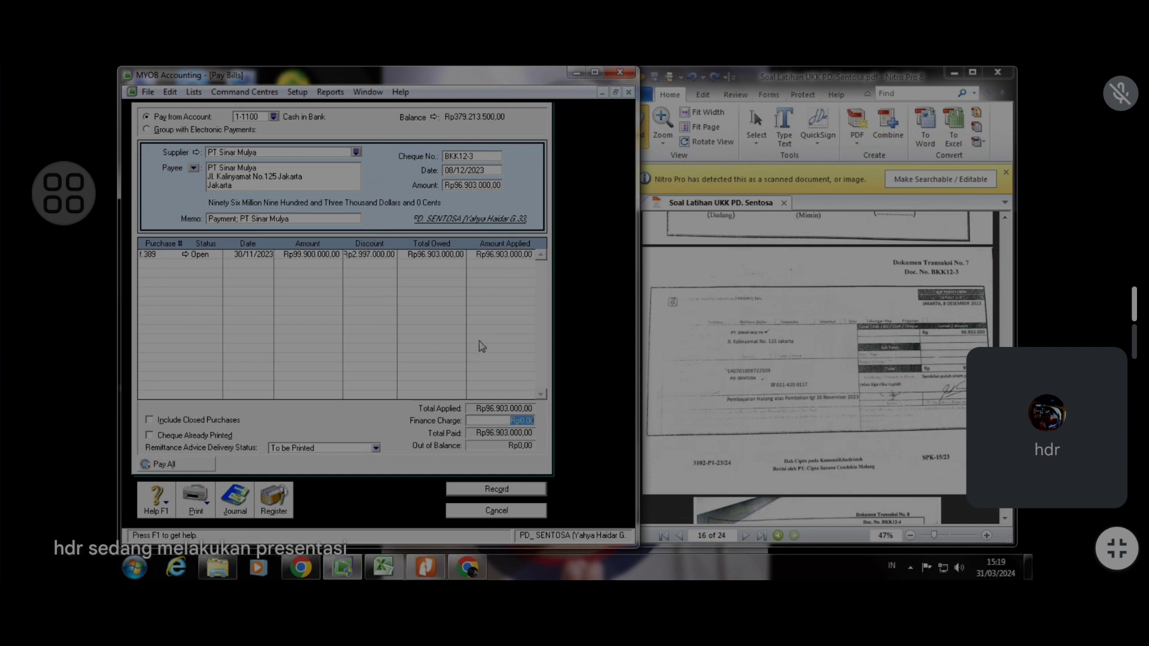
# Review the recap of the BKK12-3 payment, record it with the debit printing postponed, and close Pay Bills
pyautogui.hotkey('ctrl', 'r')
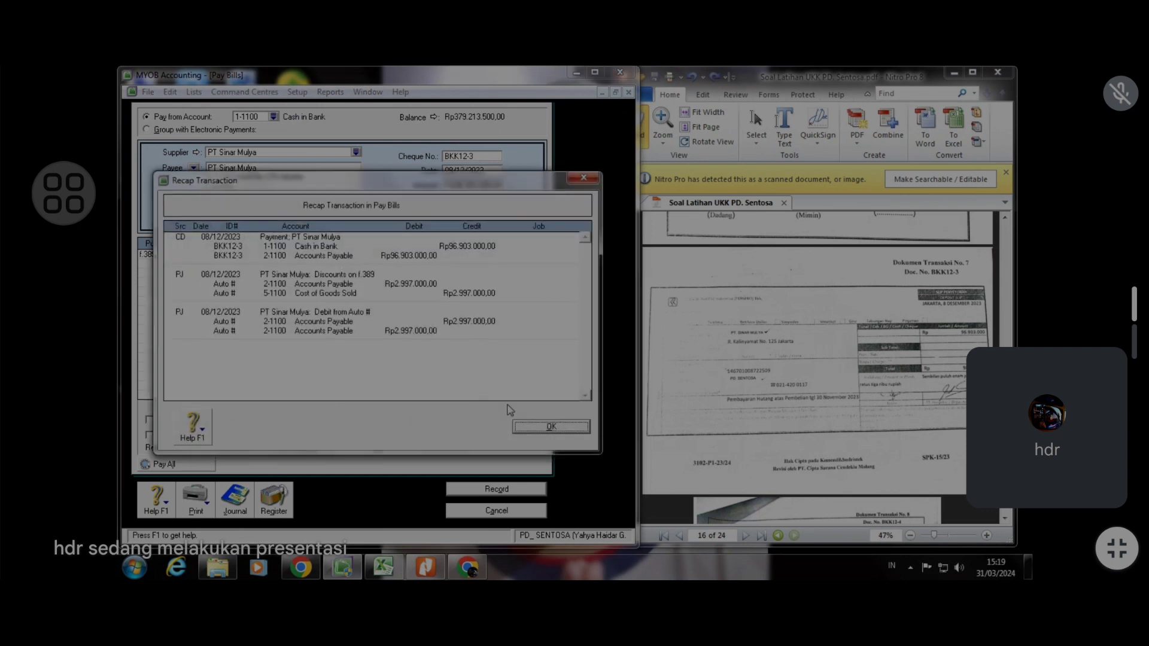
pyautogui.click(578, 427)
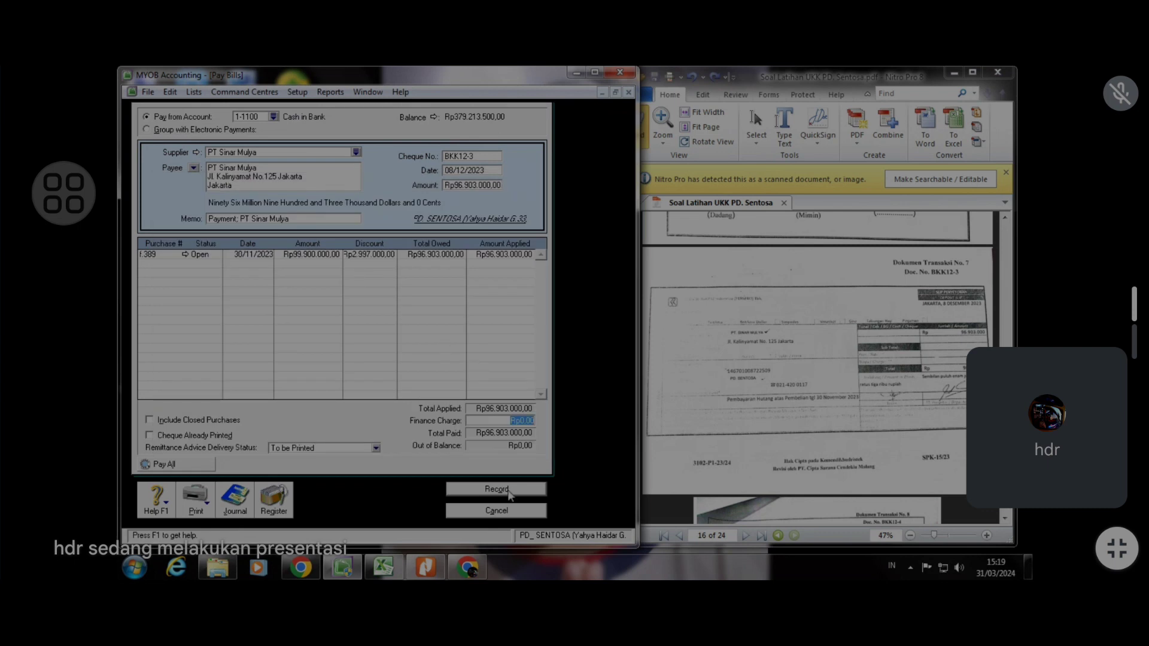
pyautogui.click(512, 494)
pyautogui.click(392, 399)
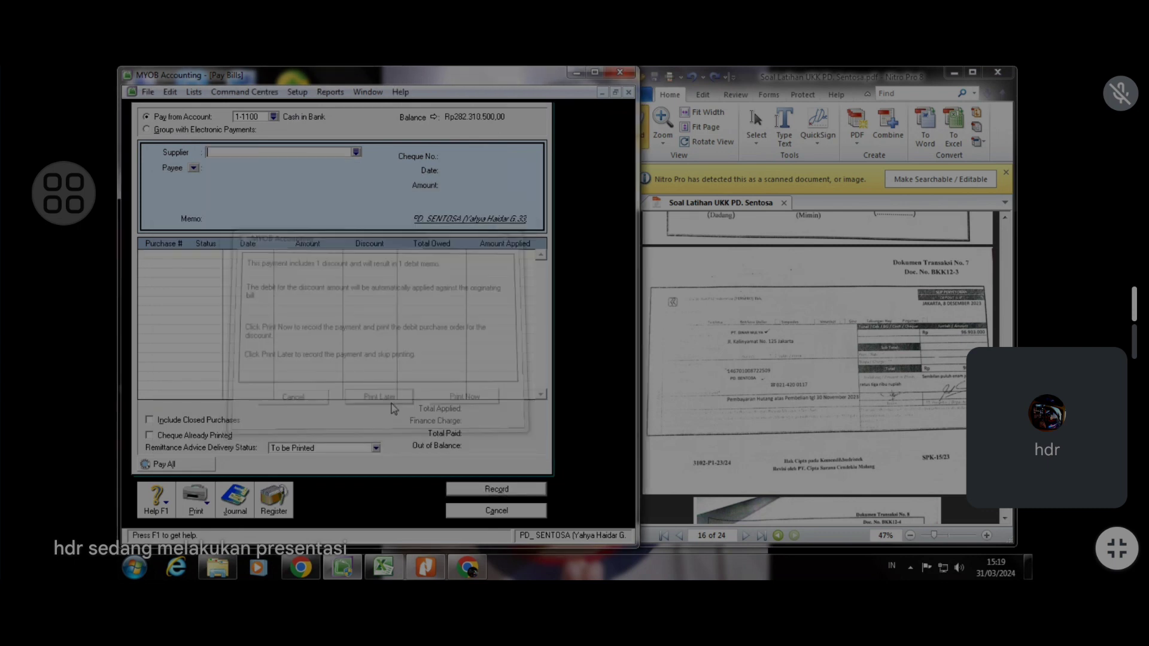
pyautogui.click(513, 516)
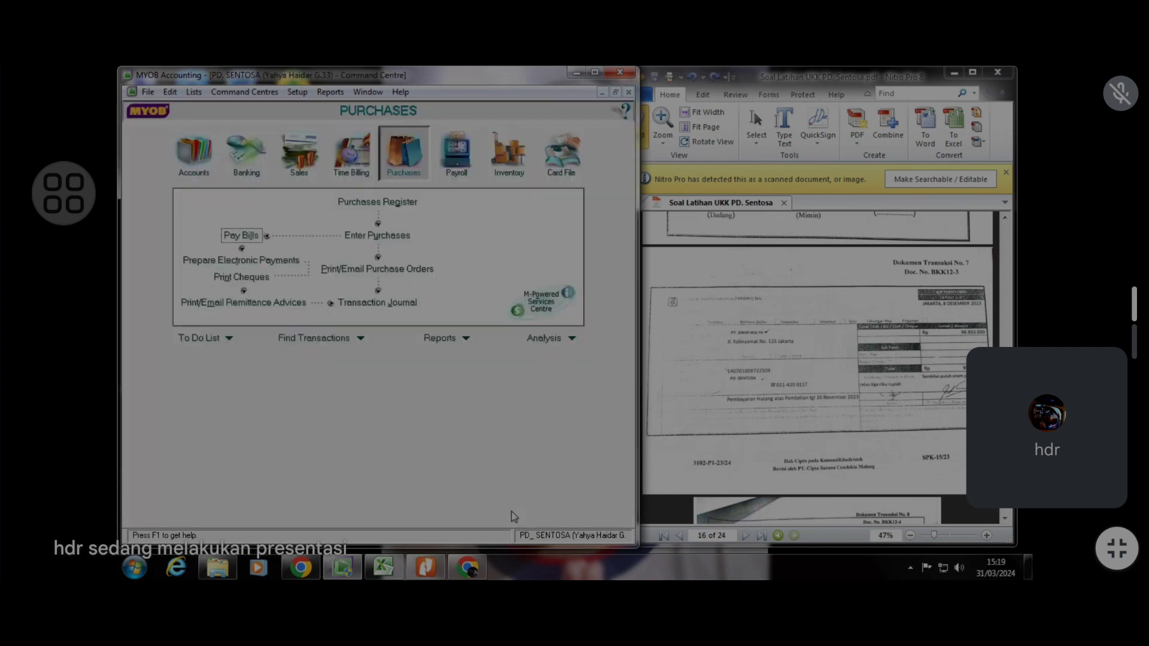
# Examine transaction document no. 8 in the PDF at 82% zoom, including its payment receipt and IndiHome bill
pyautogui.click(742, 389)
pyautogui.scroll(-5, 742, 389)
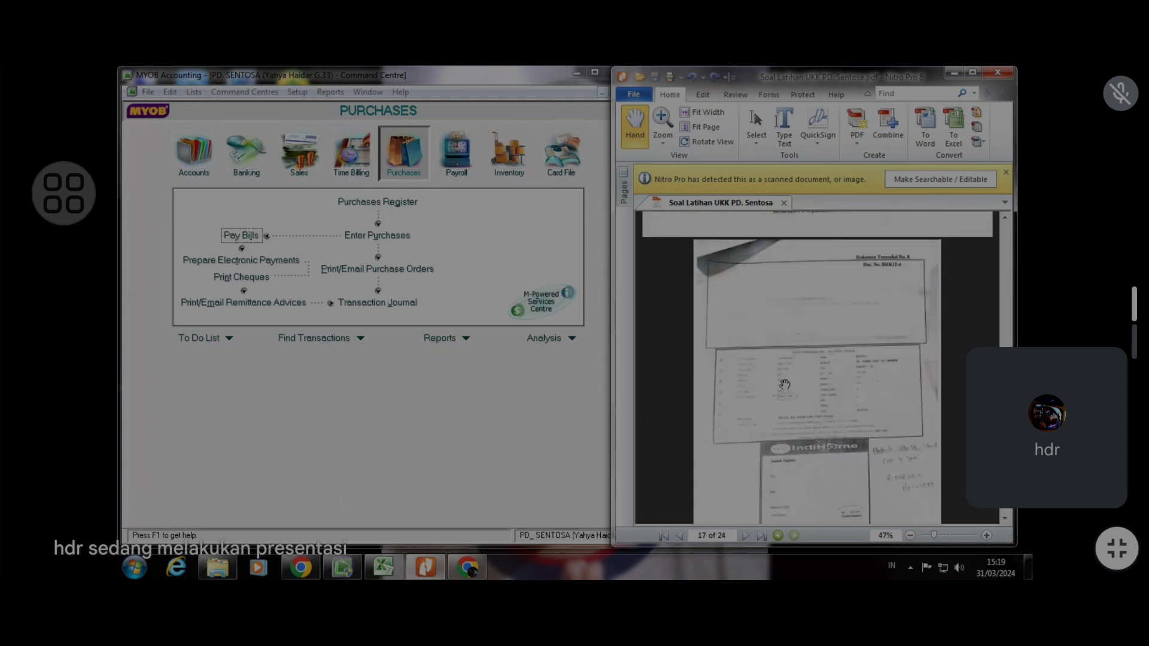
pyautogui.click(944, 536)
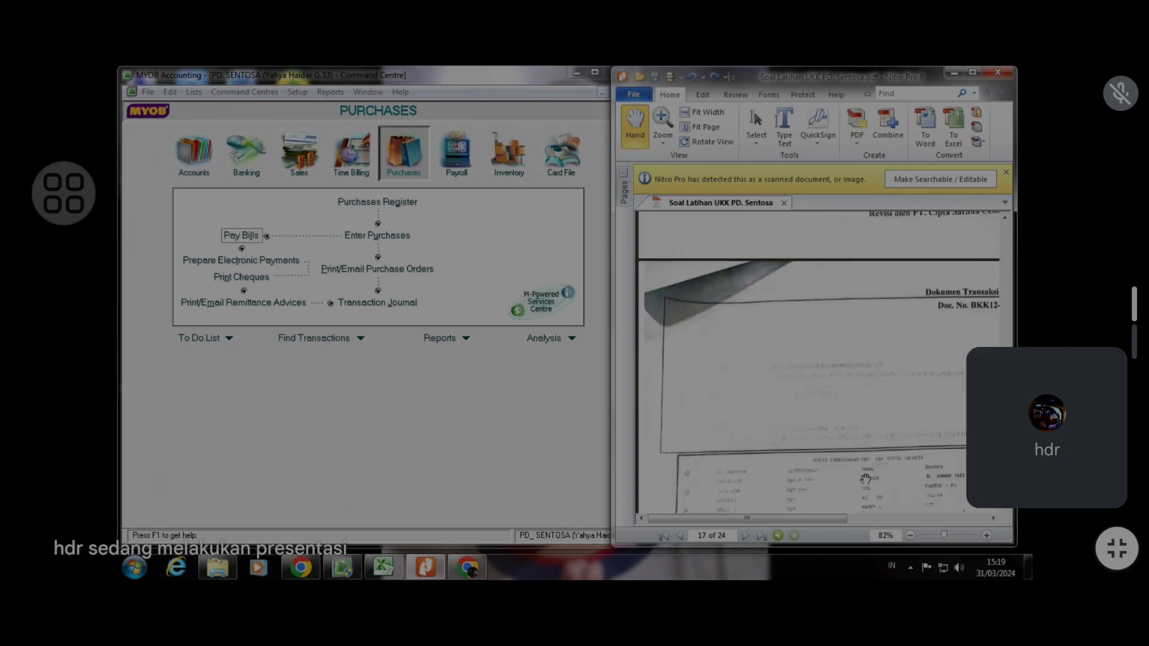
pyautogui.scroll(-3, 813, 416)
pyautogui.scroll(-2, 811, 413)
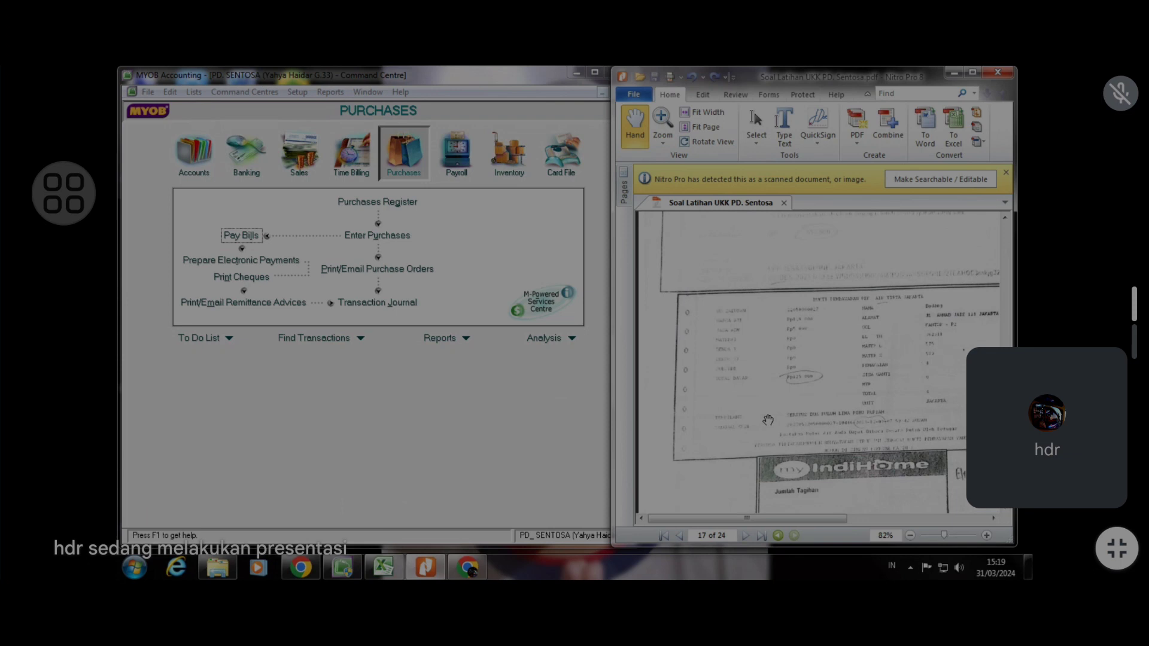
pyautogui.scroll(3, 747, 387)
pyautogui.scroll(1, 747, 388)
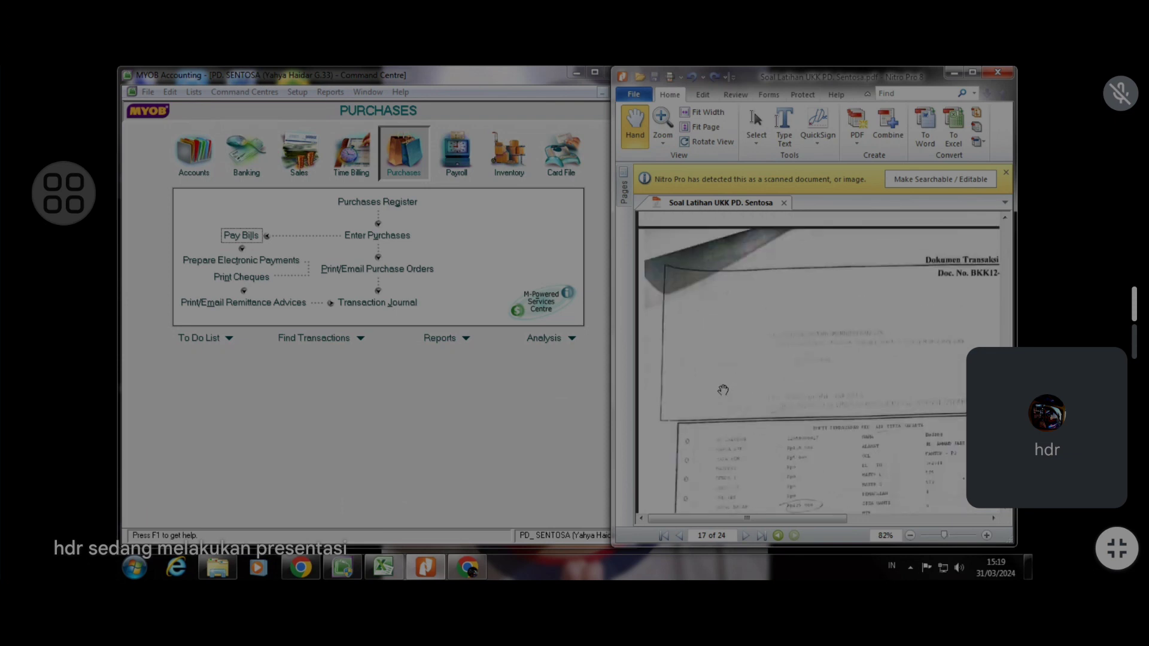
# Check the payment receipt and IndiHome bill in the PDF, and switch to the Excel transaction journal, placing its window over MYOB
pyautogui.scroll(-2, 709, 386)
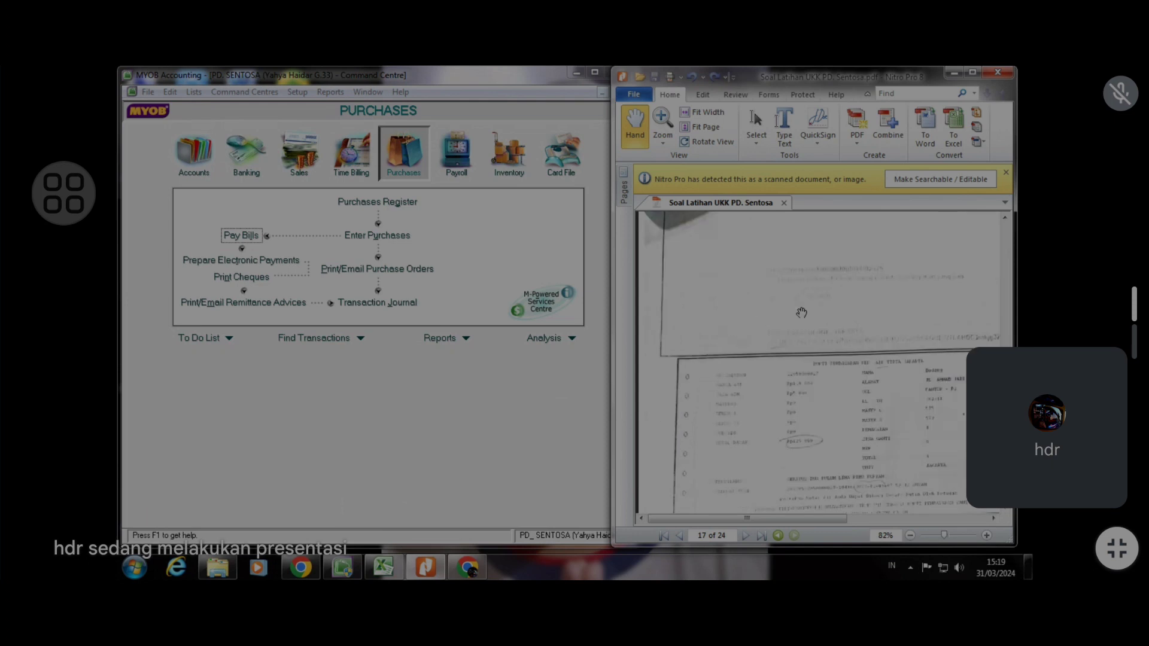
pyautogui.scroll(-3, 781, 326)
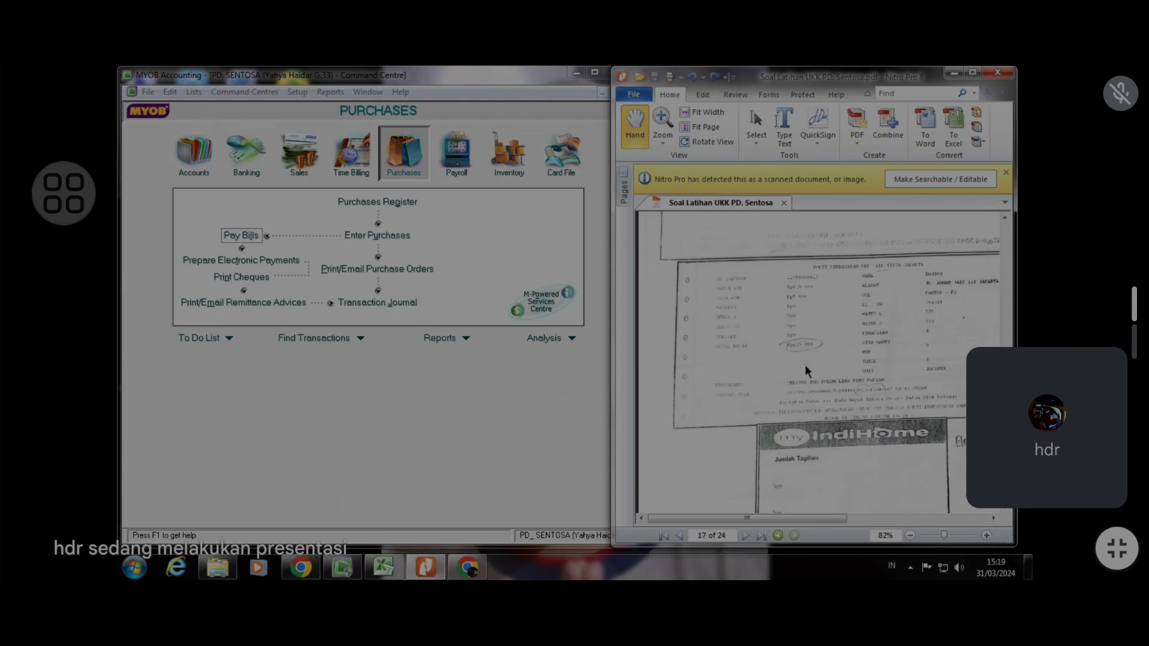
pyautogui.scroll(-2, 850, 473)
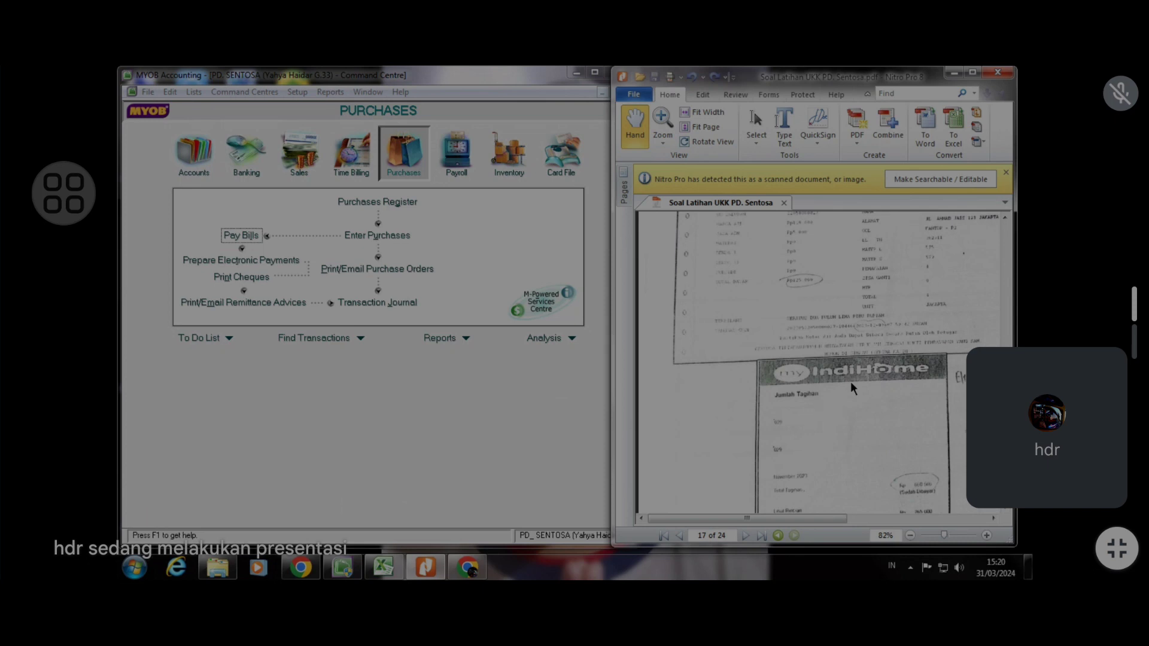
pyautogui.scroll(8, 852, 383)
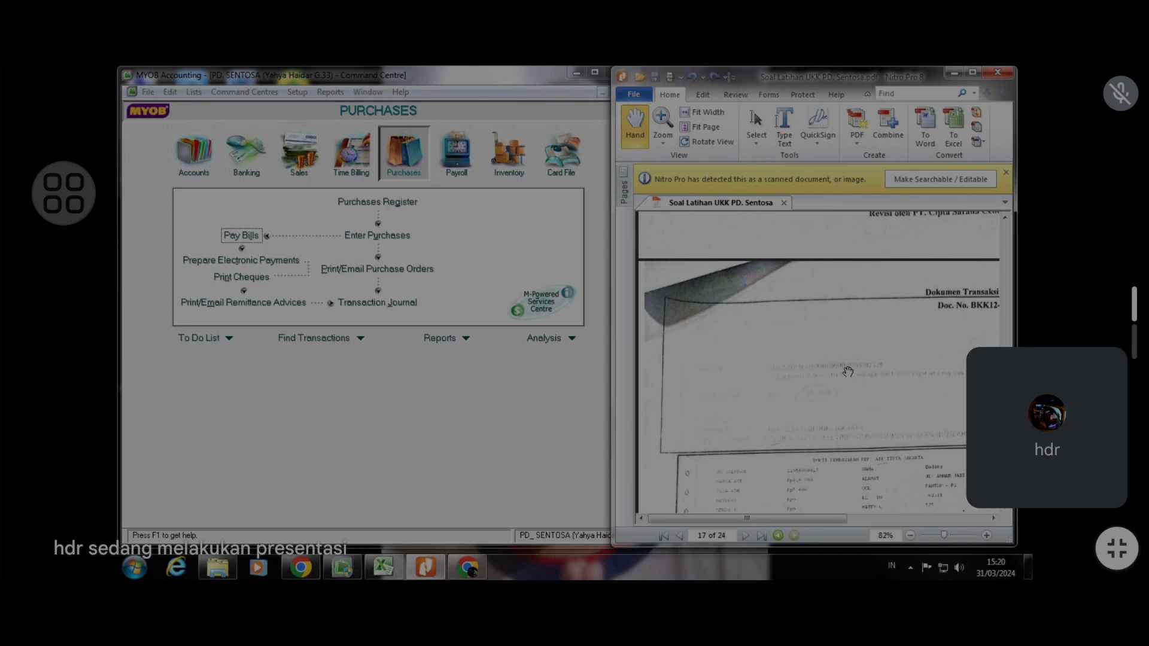
pyautogui.click(392, 569)
pyautogui.moveTo(768, 122); pyautogui.dragTo(453, 98)
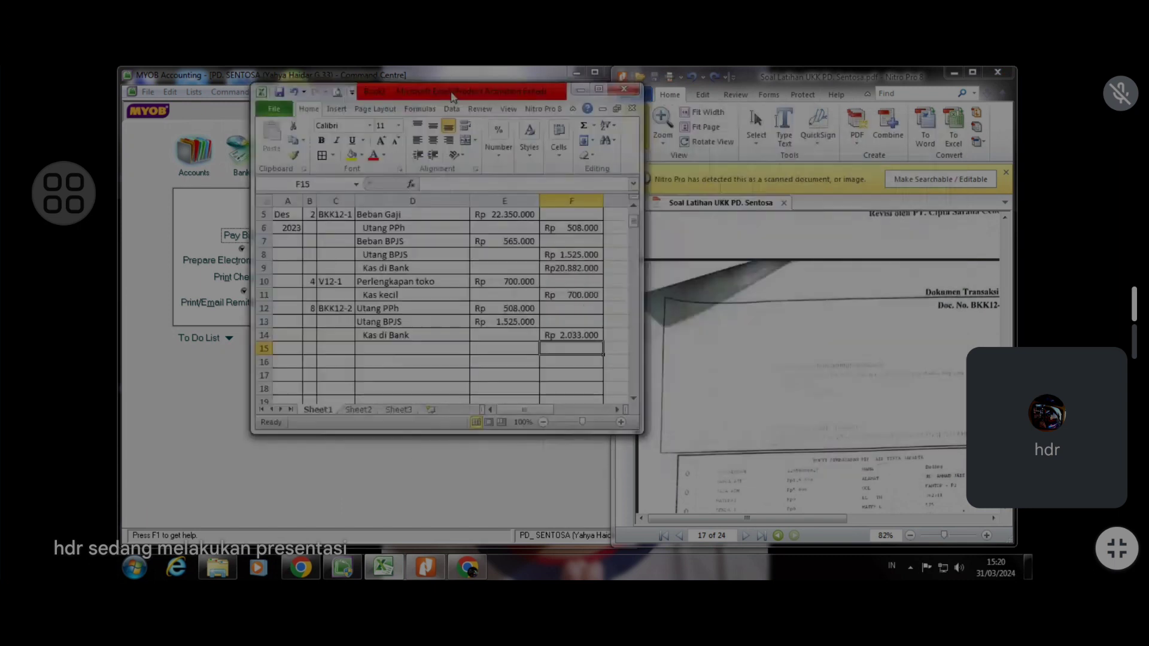
# Consult the transaction document and enter day 9 in cell B15, the journal's next empty row
pyautogui.click(307, 349)
pyautogui.scroll(-4, 874, 454)
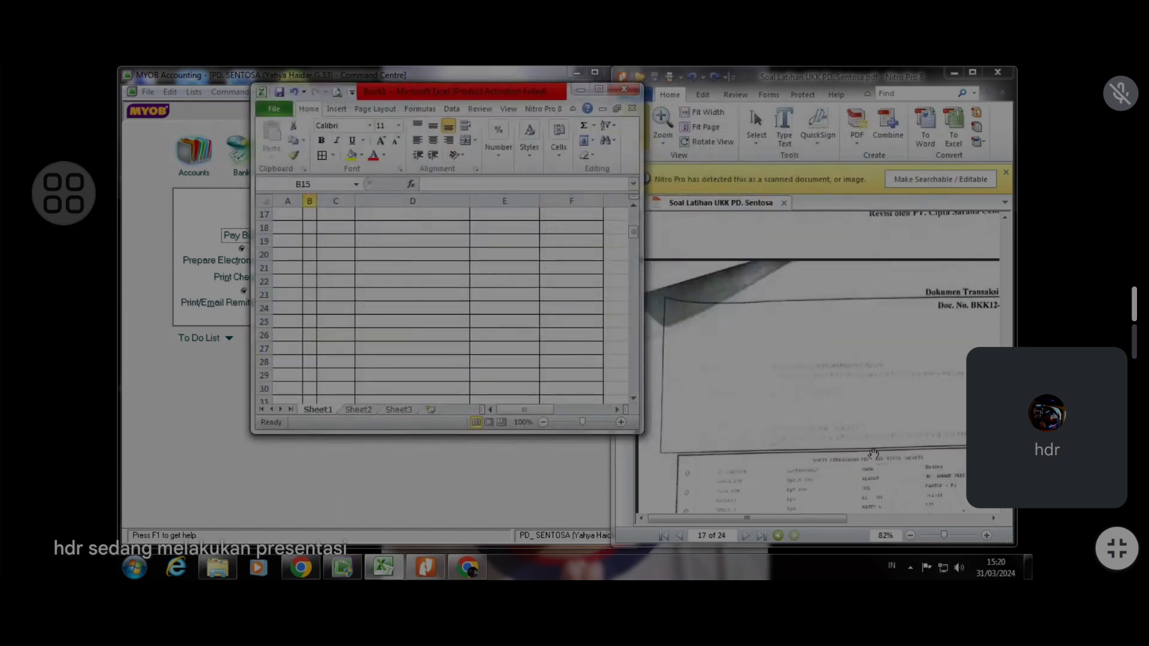
pyautogui.scroll(5, 873, 454)
pyautogui.click(868, 446)
pyautogui.scroll(-3, 862, 437)
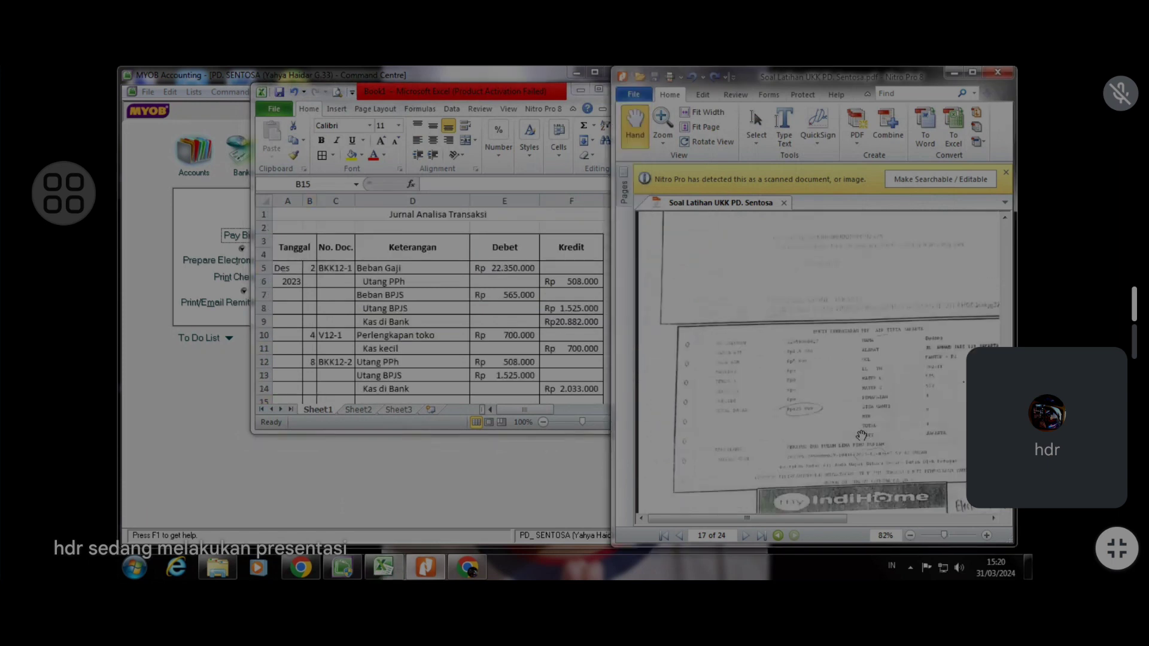
pyautogui.scroll(-1, 861, 435)
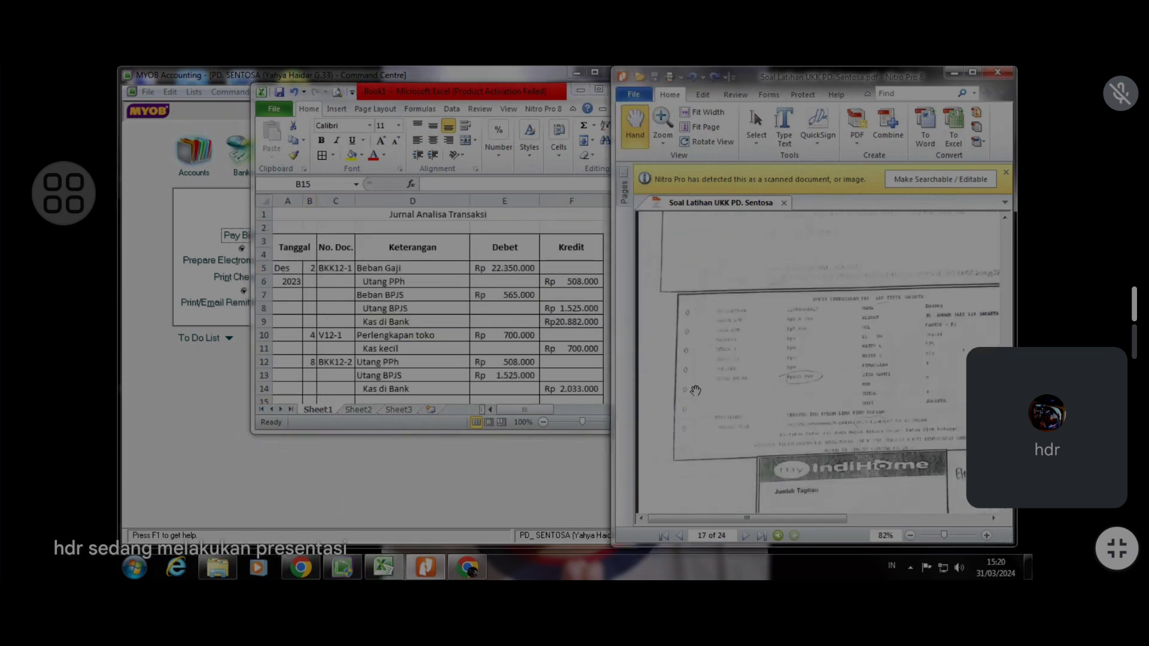
pyautogui.scroll(4, 650, 378)
pyautogui.scroll(-4, 351, 357)
pyautogui.click(349, 346)
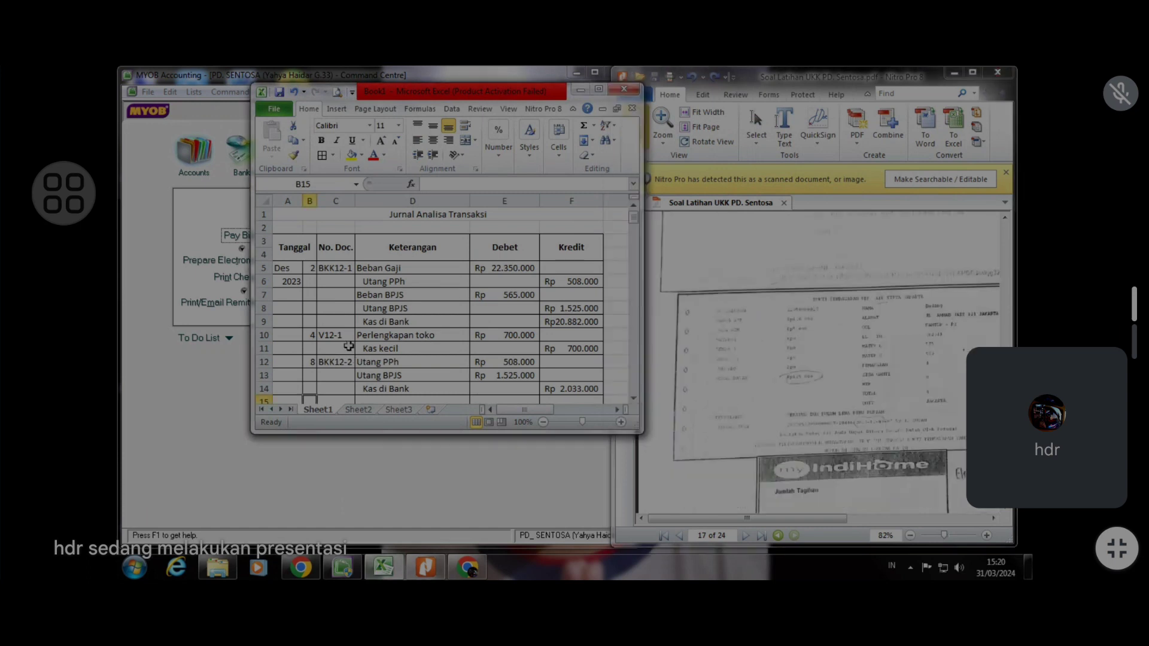
pyautogui.scroll(-4, 349, 346)
pyautogui.scroll(3, 347, 335)
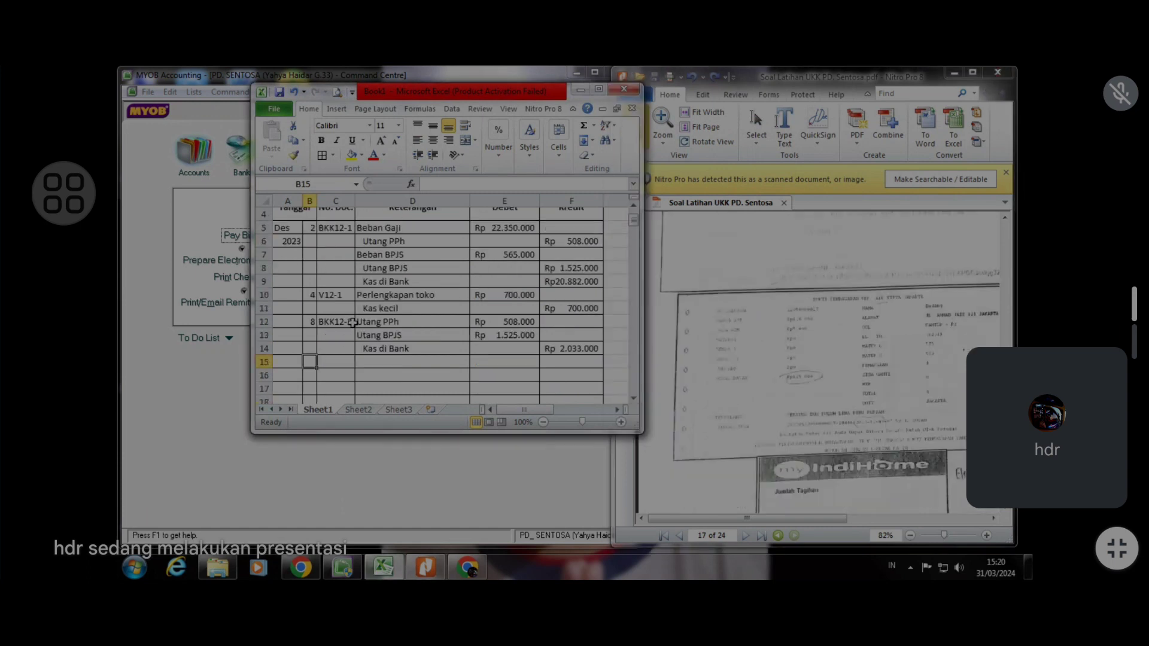
pyautogui.write('9')
pyautogui.press('Tab')
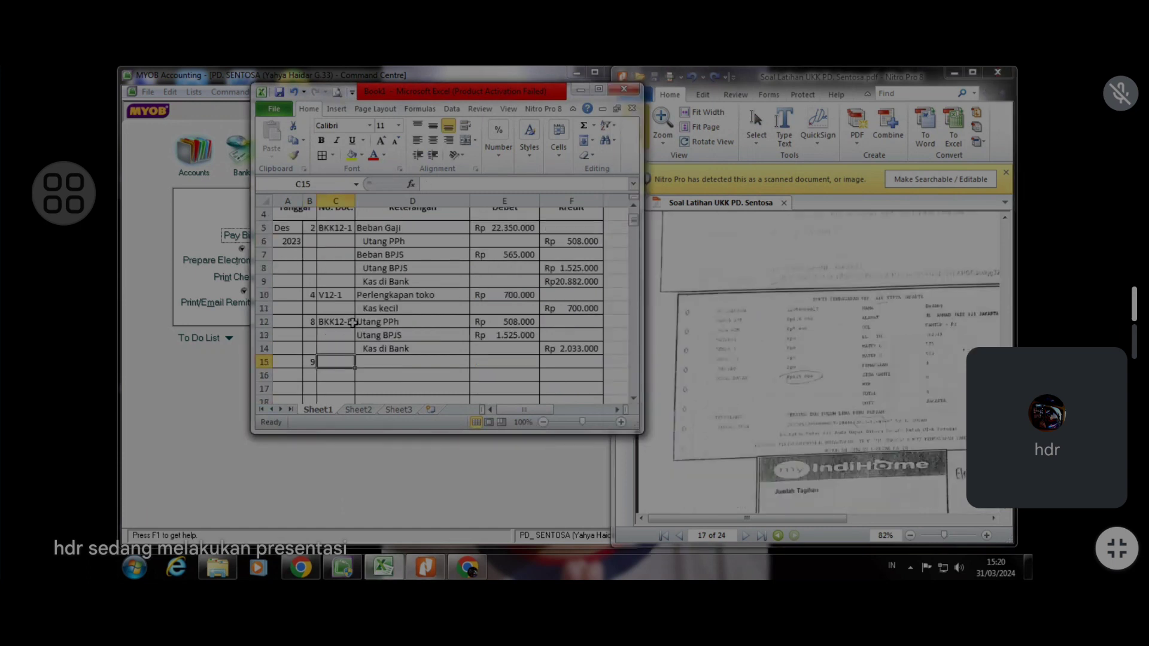
# Look up the document number in the PDF and enter BKK12-4 in cell C15
pyautogui.write('BKK')
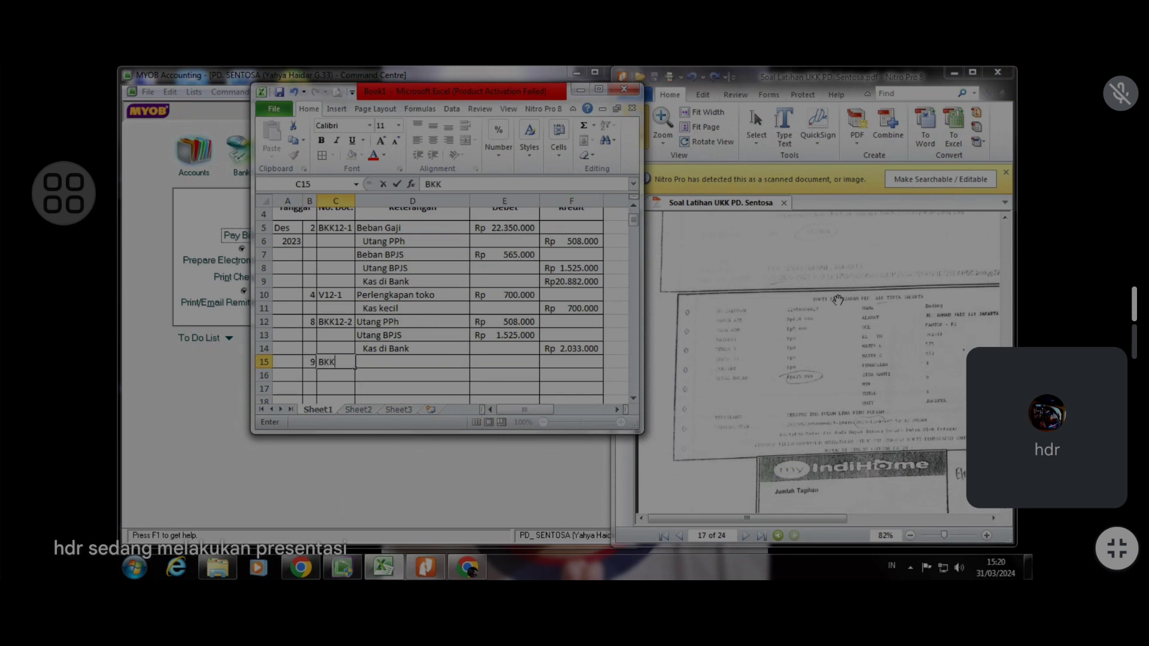
pyautogui.scroll(1, 838, 300)
pyautogui.click(915, 334)
pyautogui.scroll(1, 916, 334)
pyautogui.scroll(1, 916, 334)
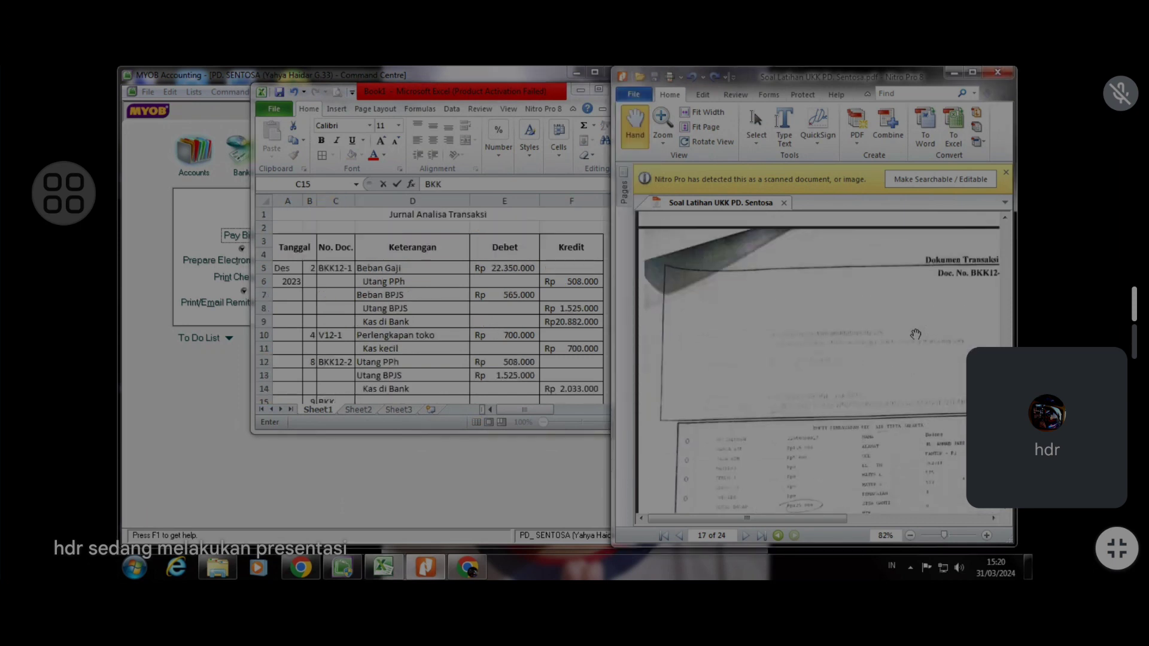
pyautogui.moveTo(817, 524); pyautogui.dragTo(813, 519)
pyautogui.click(335, 322)
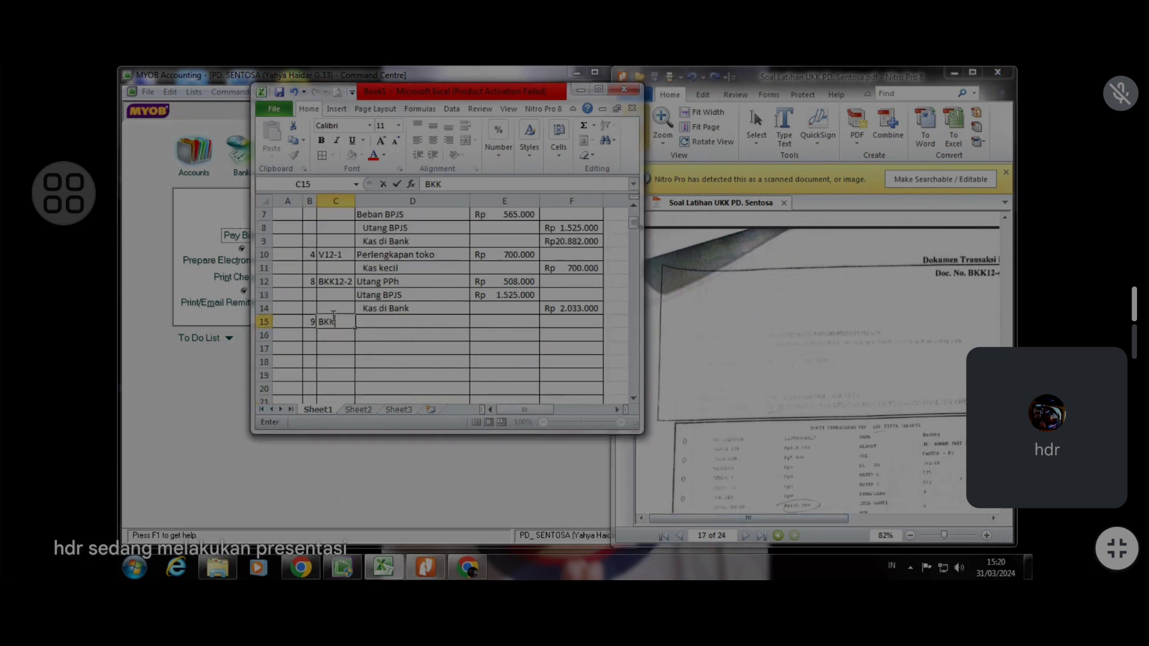
pyautogui.write('12-4')
# Enter "Beban listrik, air, telp, int" as the debit account in cell D15
pyautogui.click(372, 321)
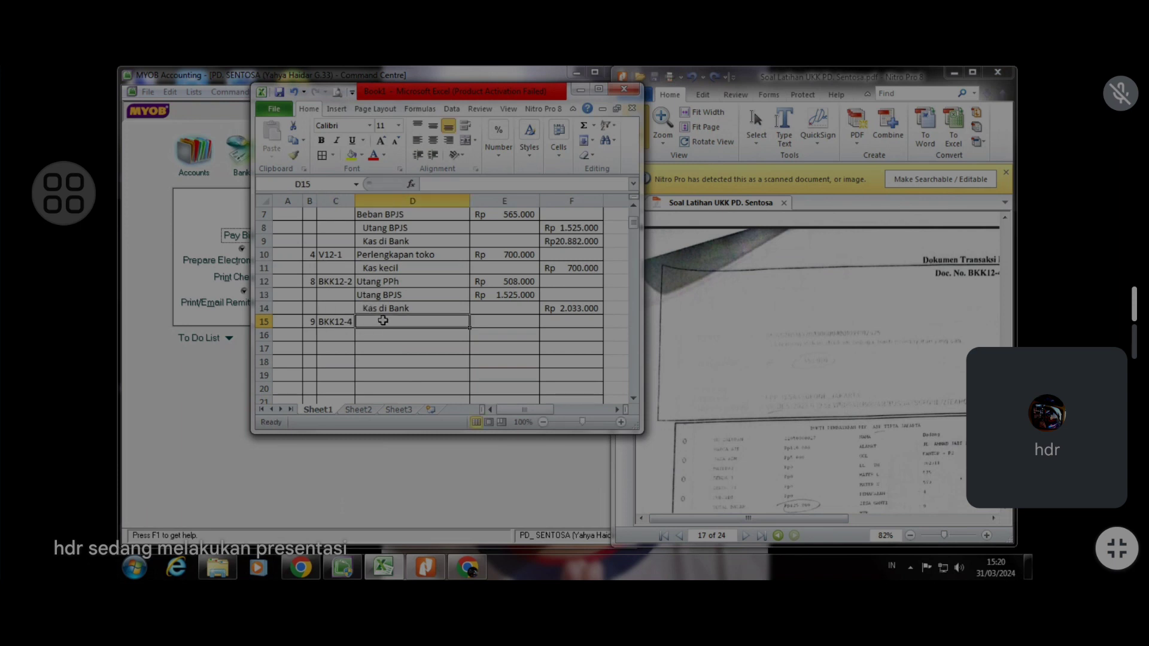
pyautogui.write('Beban')
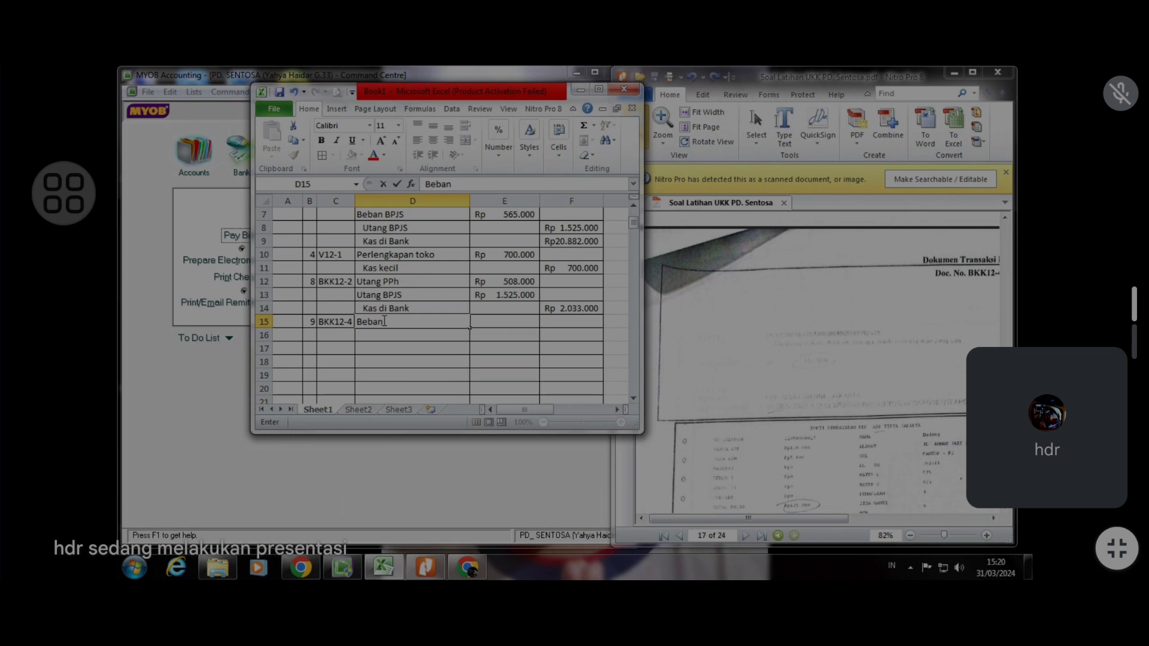
pyautogui.write(' listrik, air, telp, in')
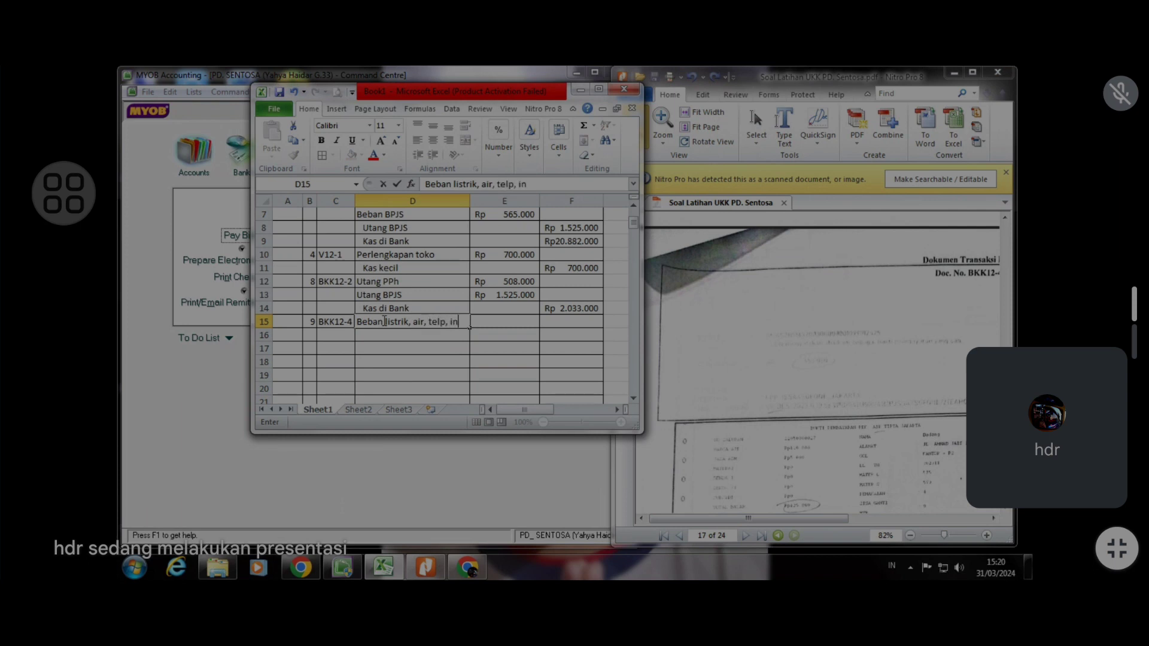
pyautogui.write('t')
# Enter "Kas di Bank" as the credit account in cell D16 and indent it
pyautogui.click(413, 339)
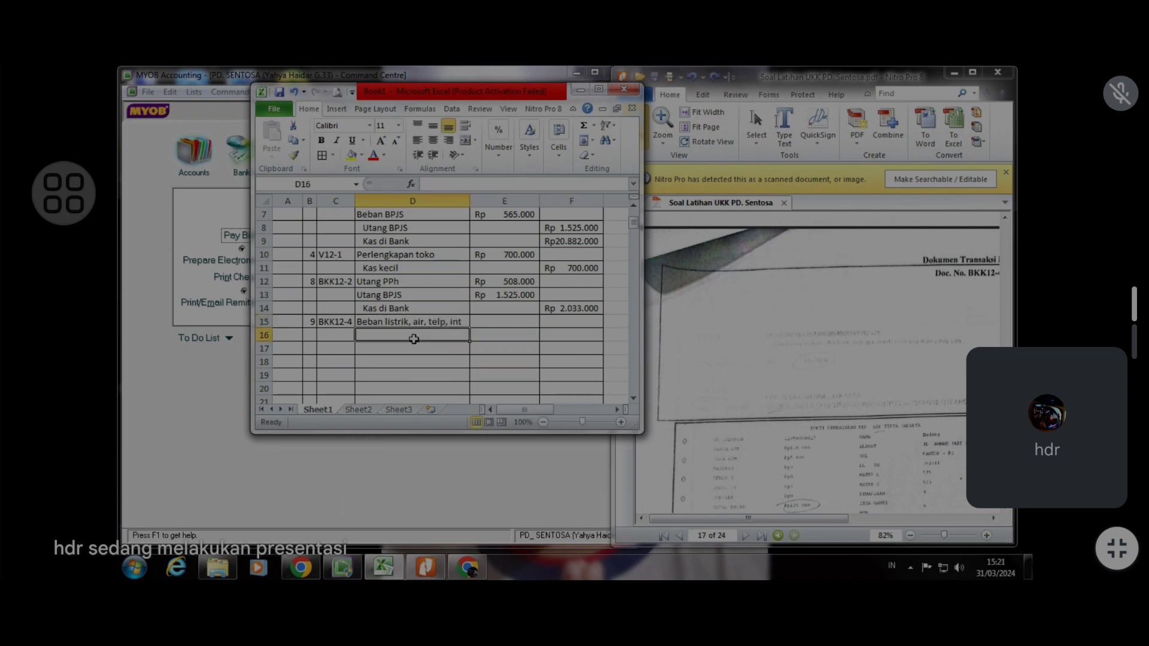
pyautogui.write('Kas')
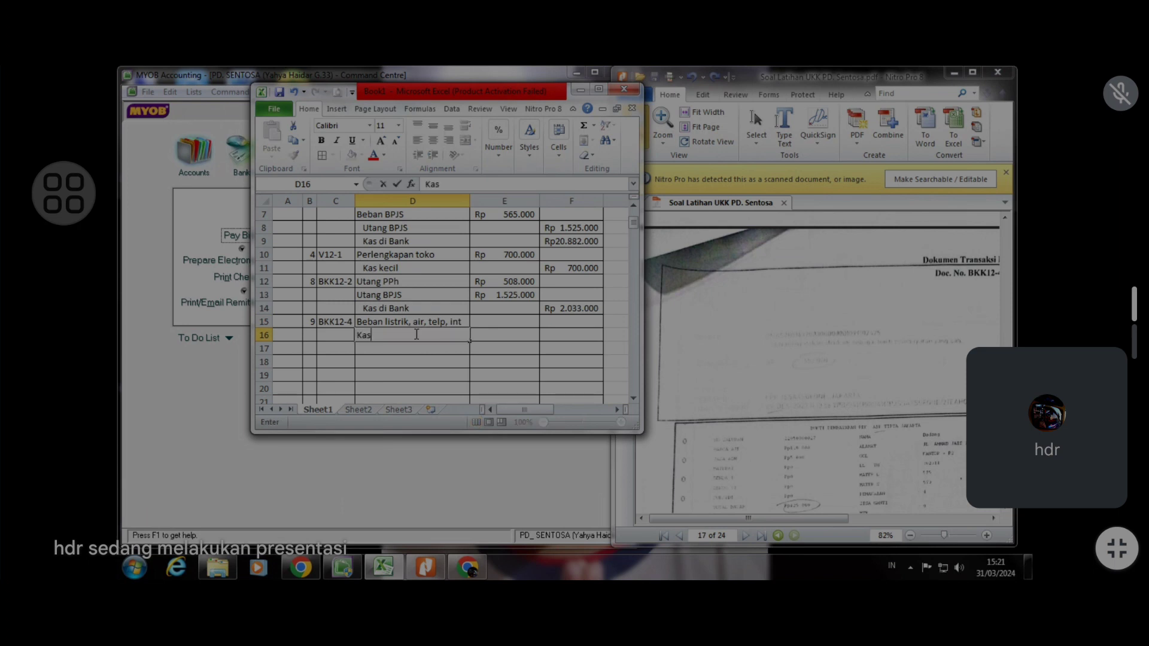
pyautogui.write(' di Bank')
pyautogui.click(419, 295)
pyautogui.click(426, 335)
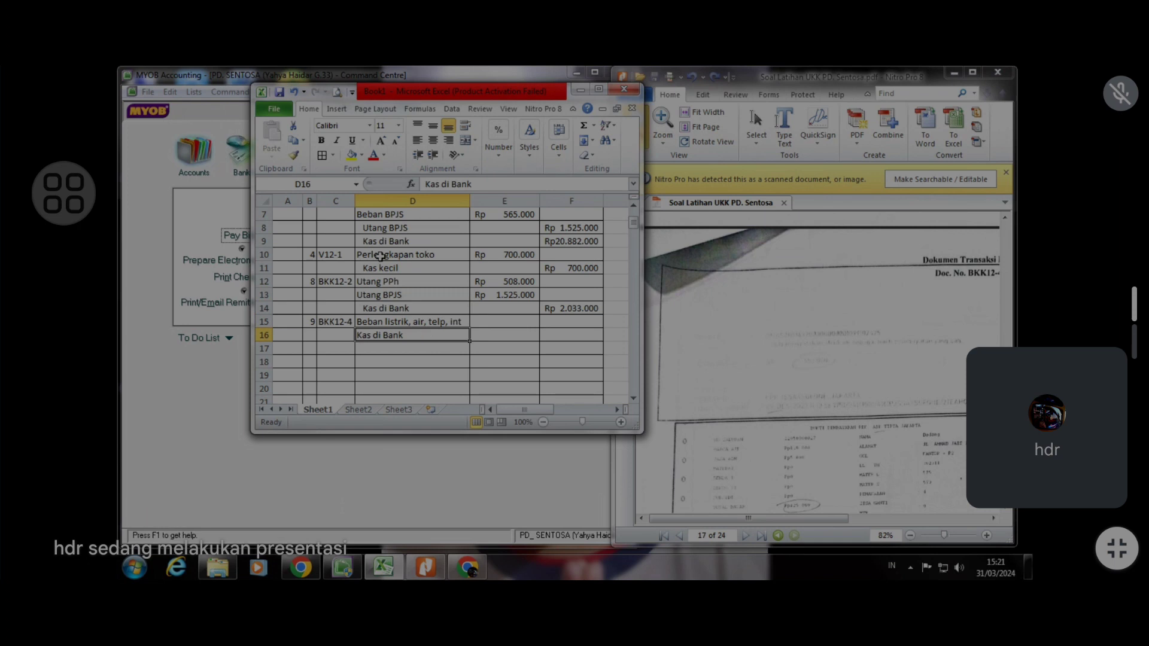
pyautogui.click(433, 154)
# Check the bill amounts in the PDF at 58% zoom and enter the debit in E15 as =653000+125000+660566
pyautogui.click(526, 321)
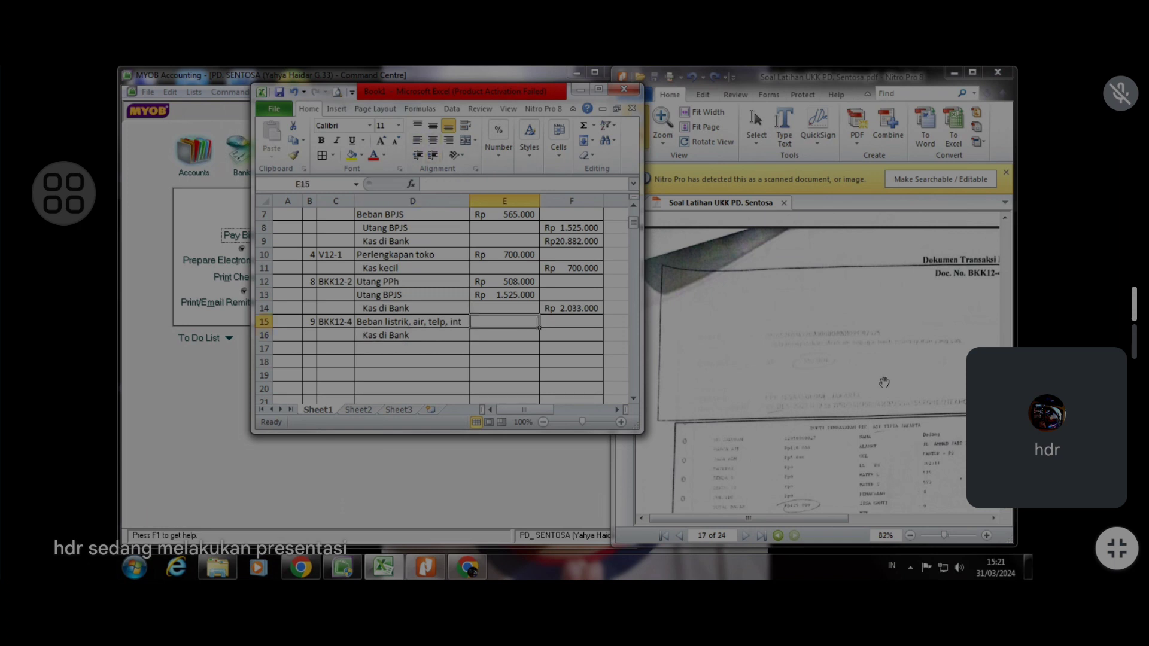
pyautogui.scroll(-1, 802, 381)
pyautogui.scroll(1, 802, 382)
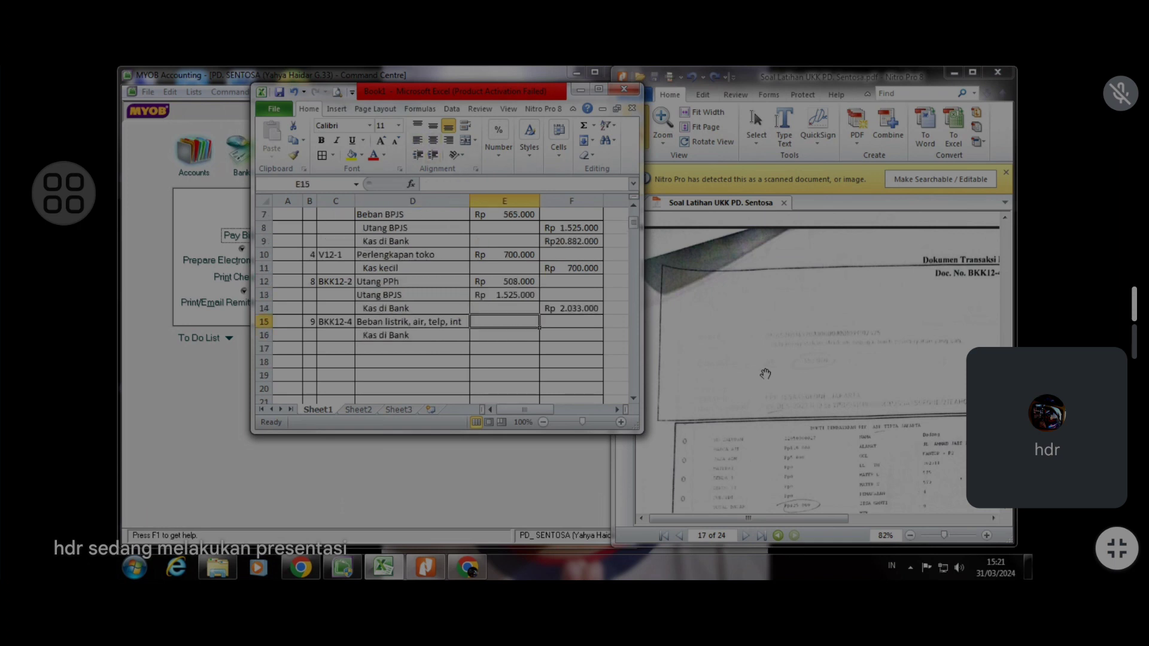
pyautogui.click(769, 330)
pyautogui.scroll(-3, 770, 330)
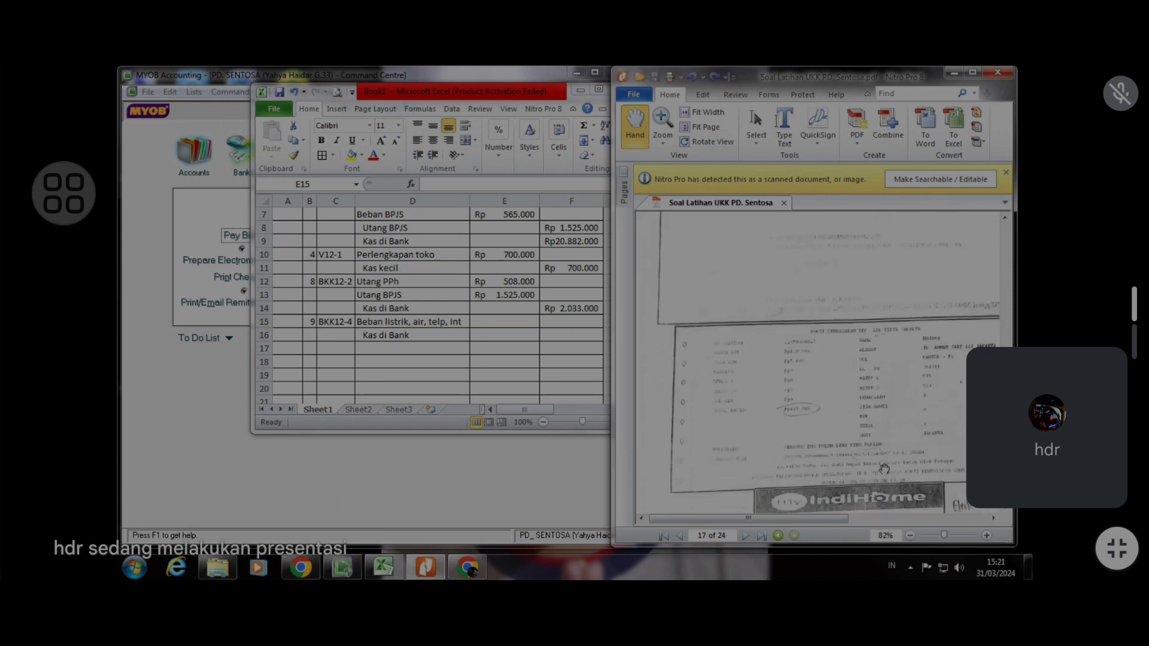
pyautogui.moveTo(944, 536); pyautogui.dragTo(937, 537)
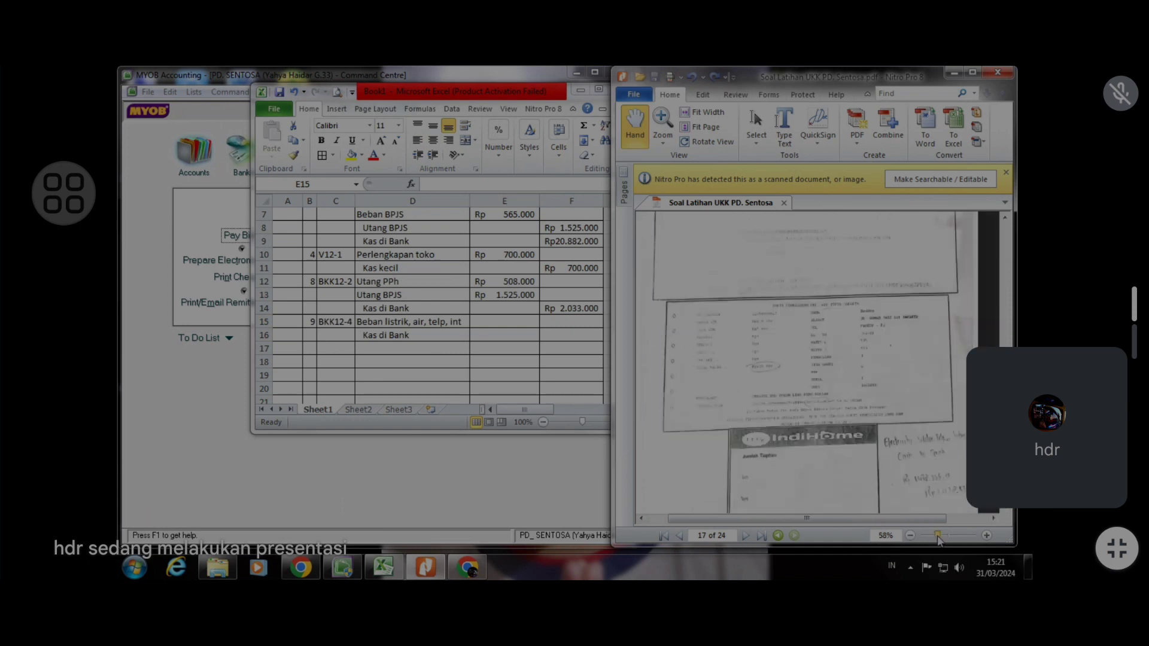
pyautogui.click(482, 320)
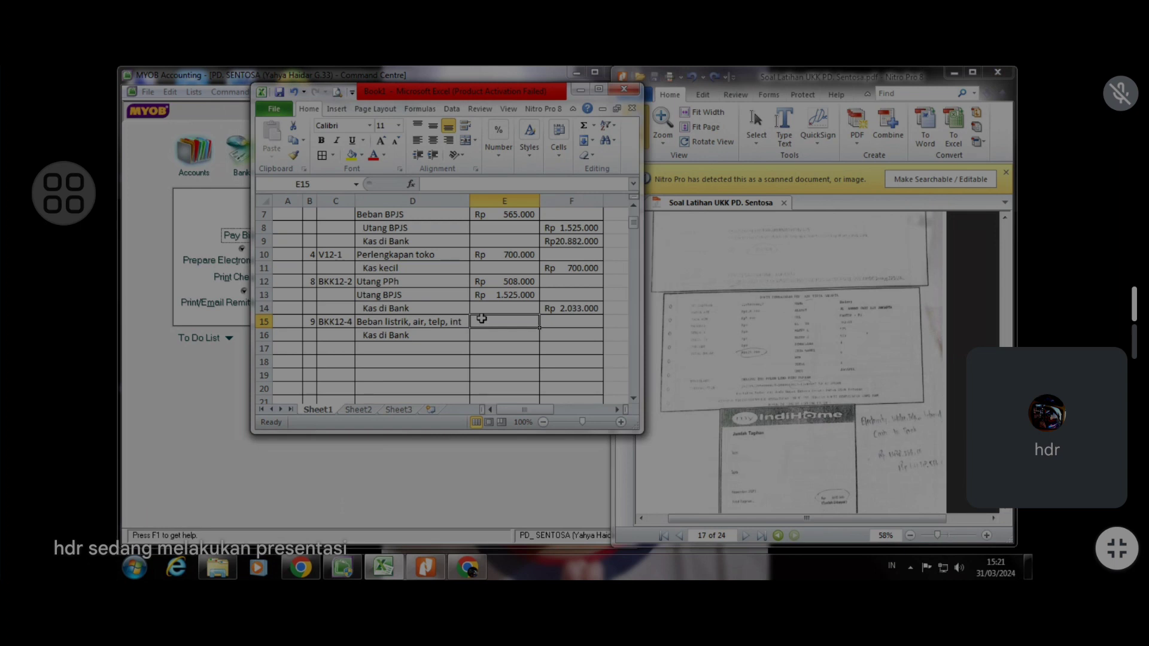
pyautogui.write('=')
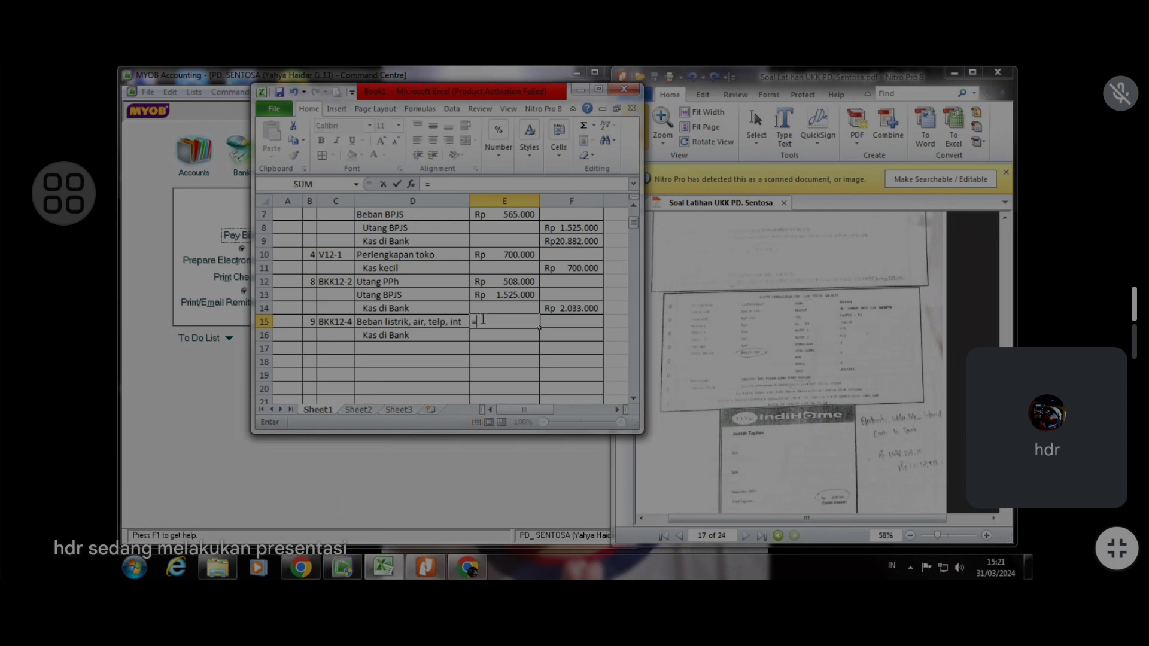
pyautogui.write('653000')
pyautogui.write('+125000')
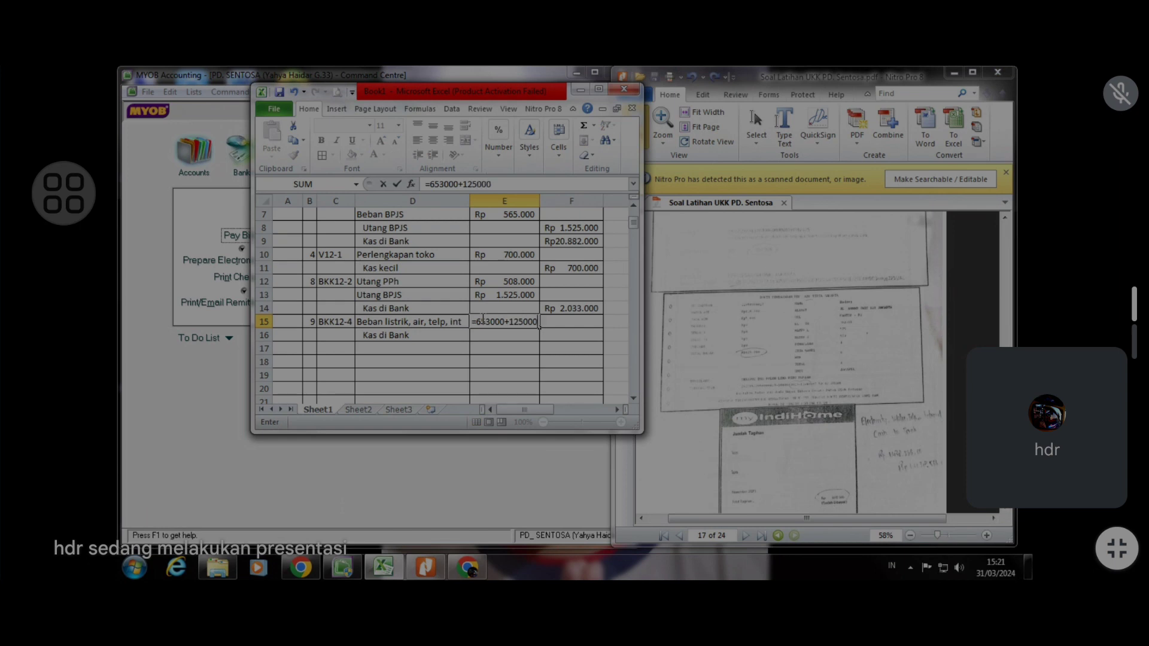
pyautogui.write('+')
pyautogui.write('660566')
pyautogui.press('Return')
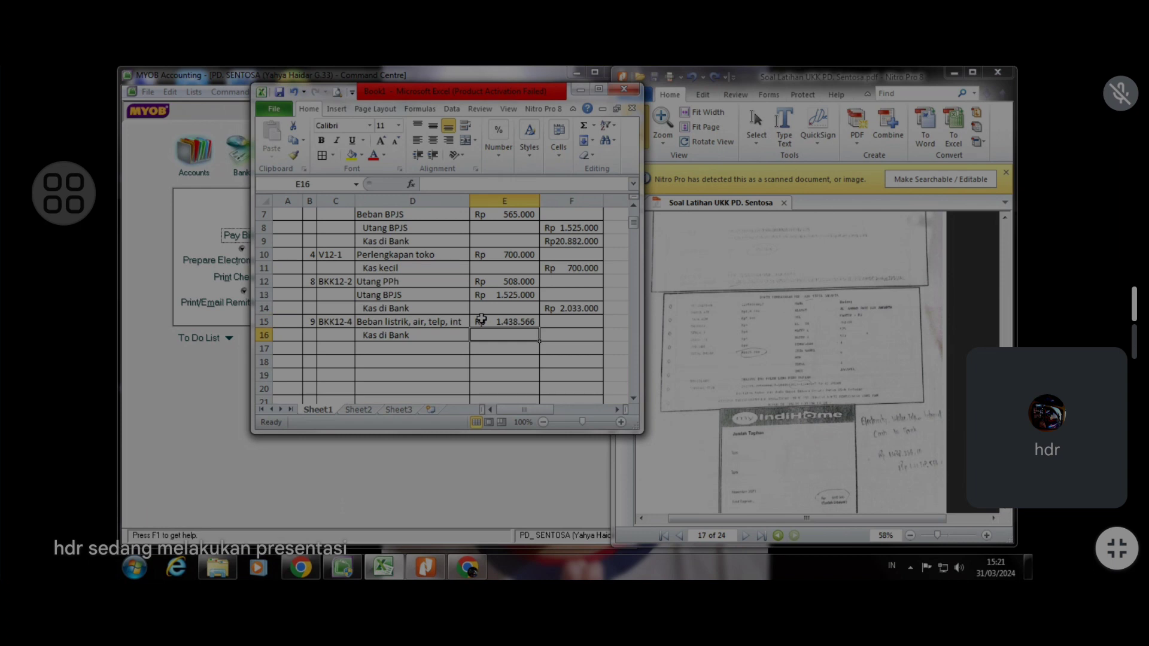
# Enter the Kas di Bank credit in cell F16 as a formula referring to the debit in E15
pyautogui.click(555, 334)
pyautogui.write('=')
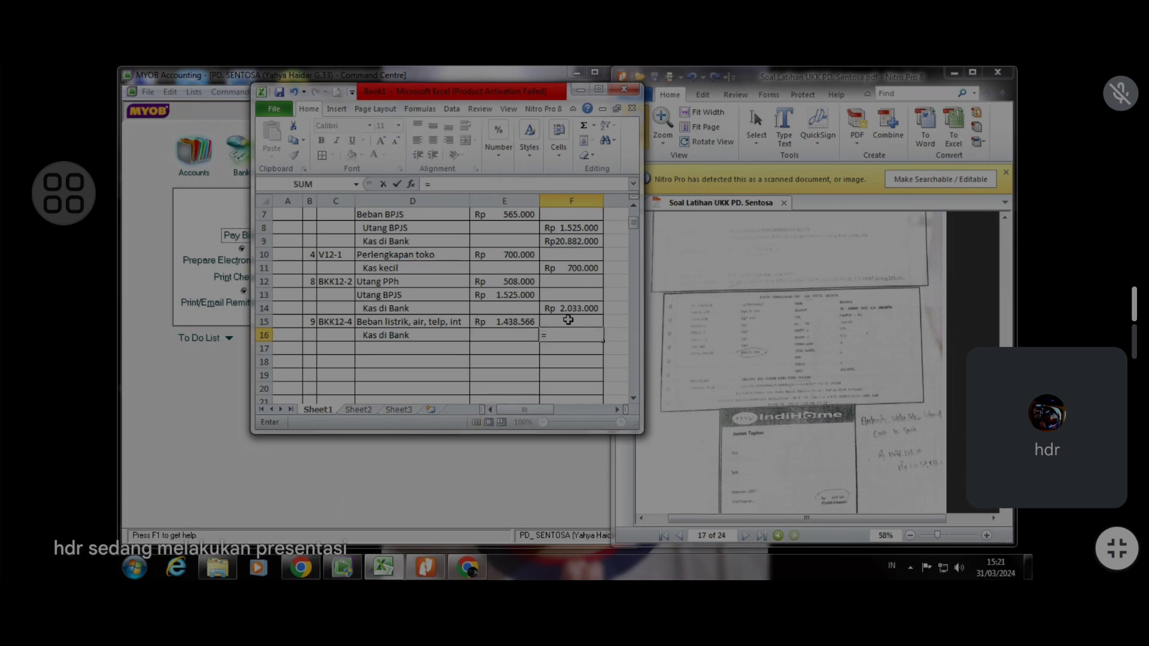
pyautogui.click(515, 322)
pyautogui.press('Return')
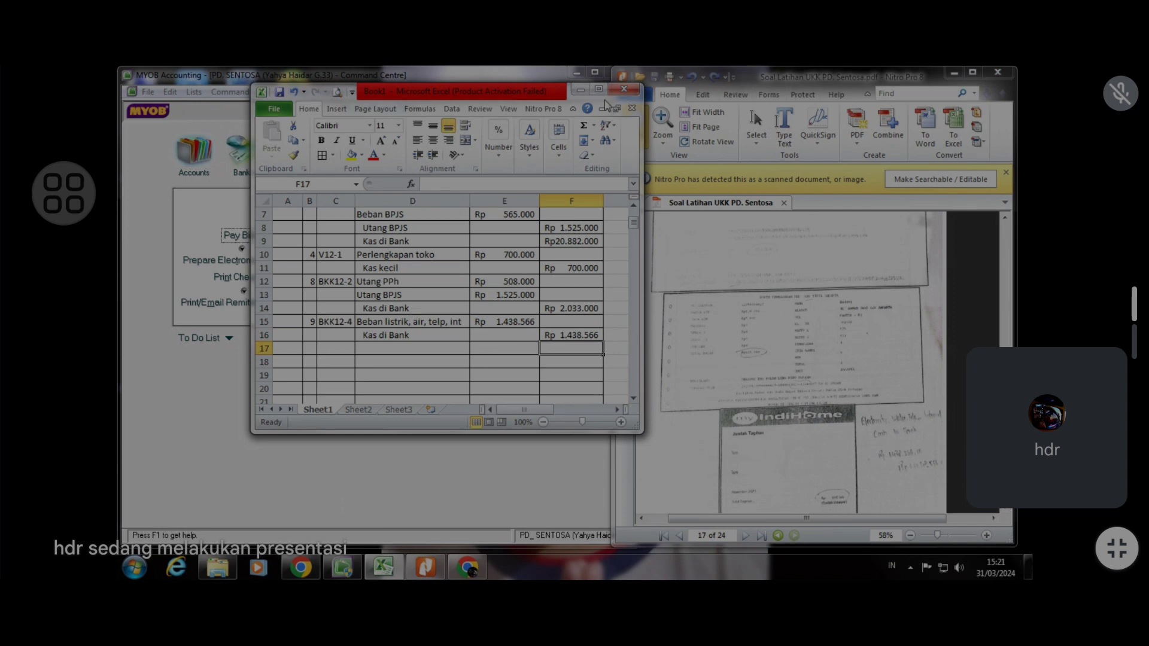
# Switch to MYOB Accounting, open a Spend Money entry and start a new card with the Employee card type
pyautogui.click(382, 569)
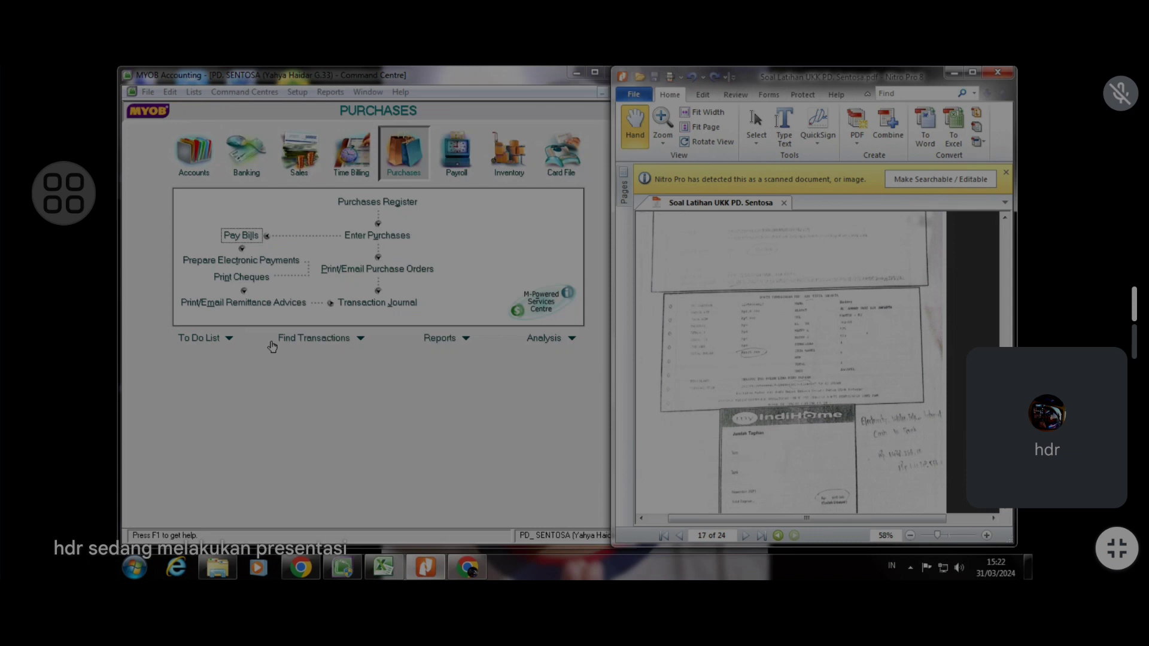
pyautogui.click(245, 173)
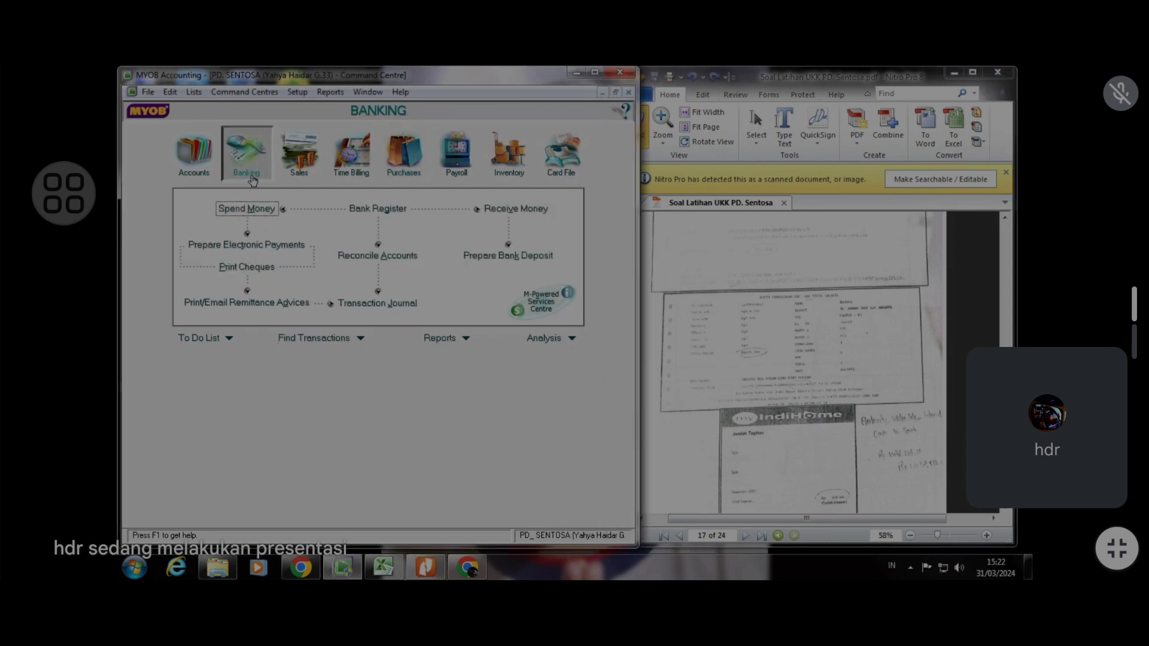
pyautogui.click(261, 213)
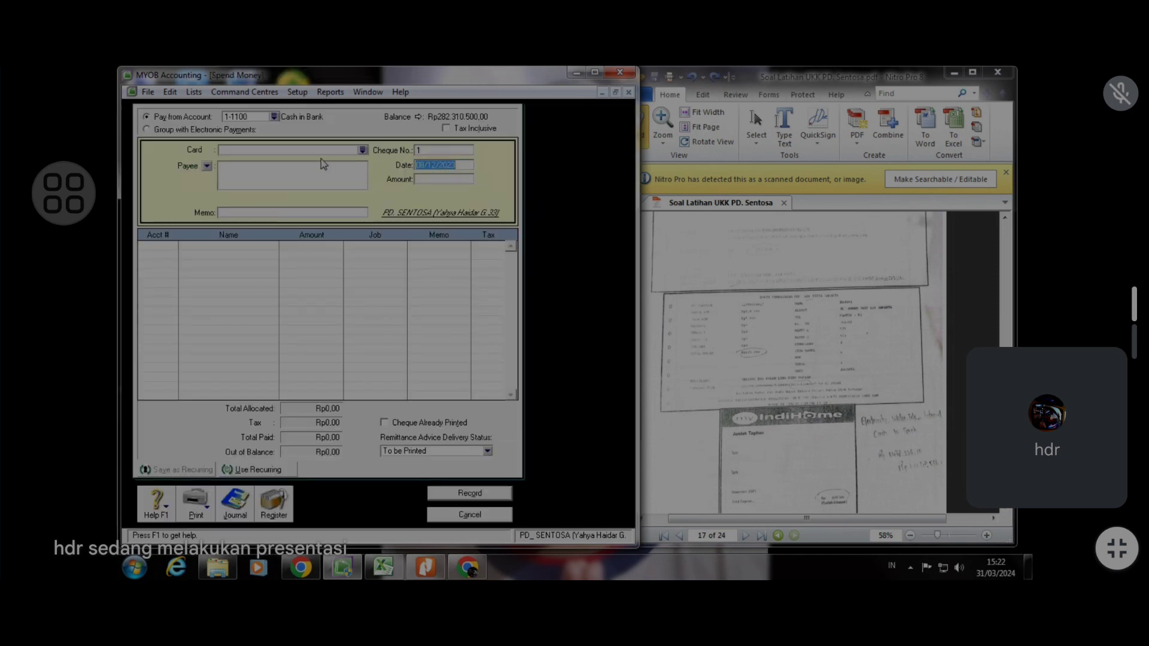
pyautogui.click(363, 150)
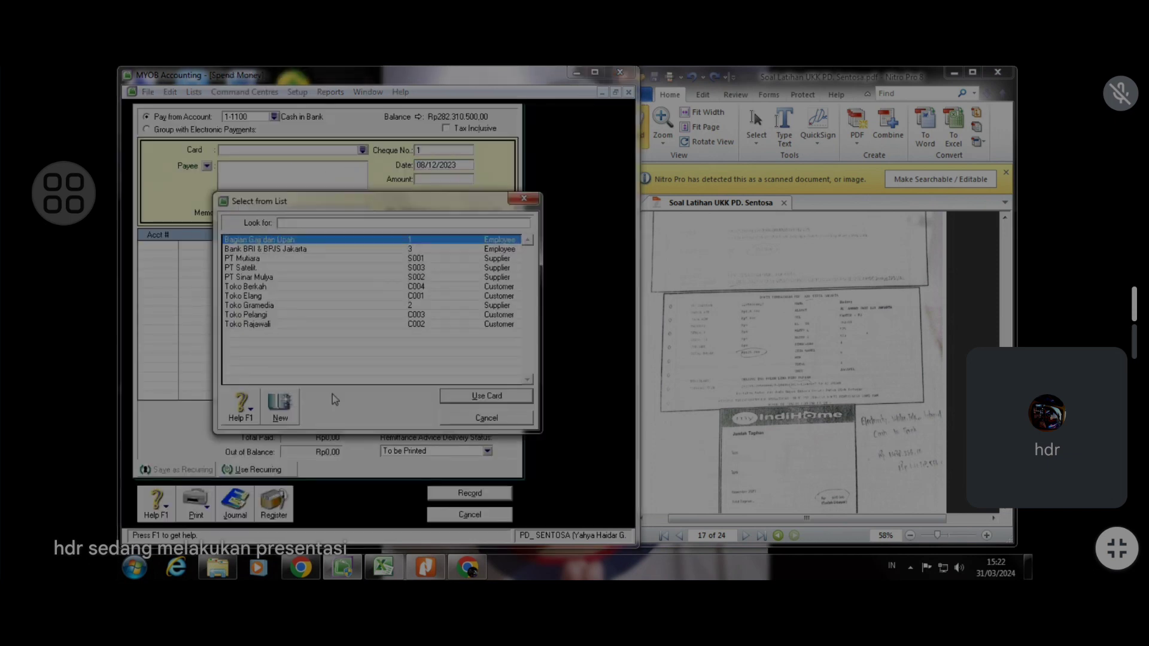
pyautogui.click(297, 420)
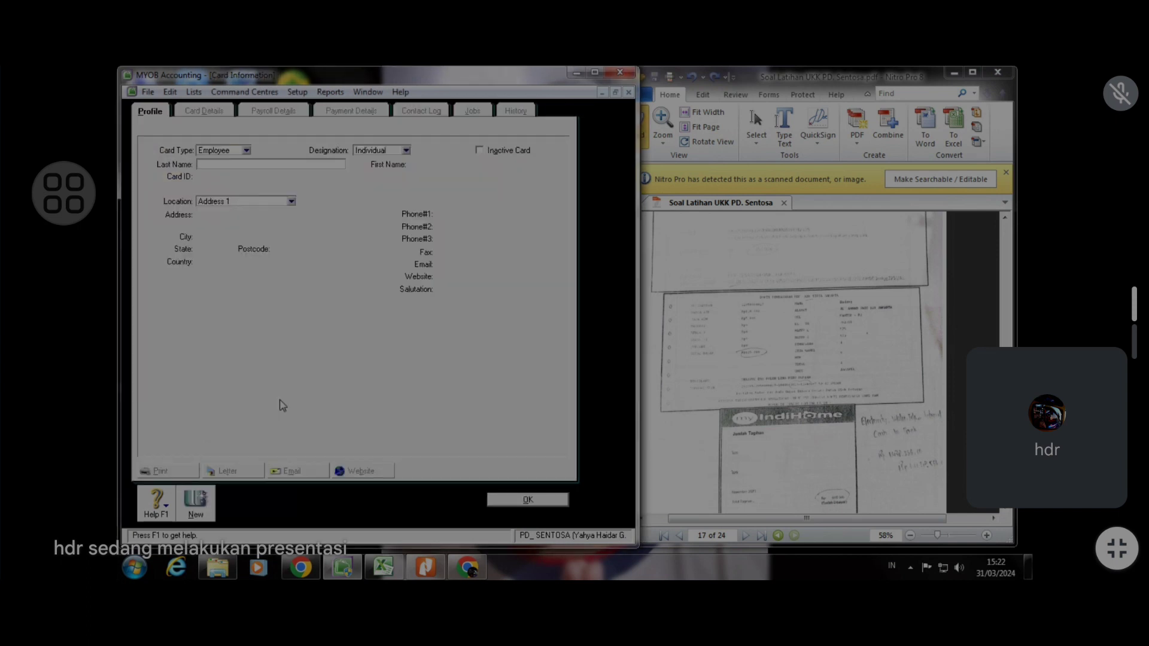
pyautogui.click(246, 152)
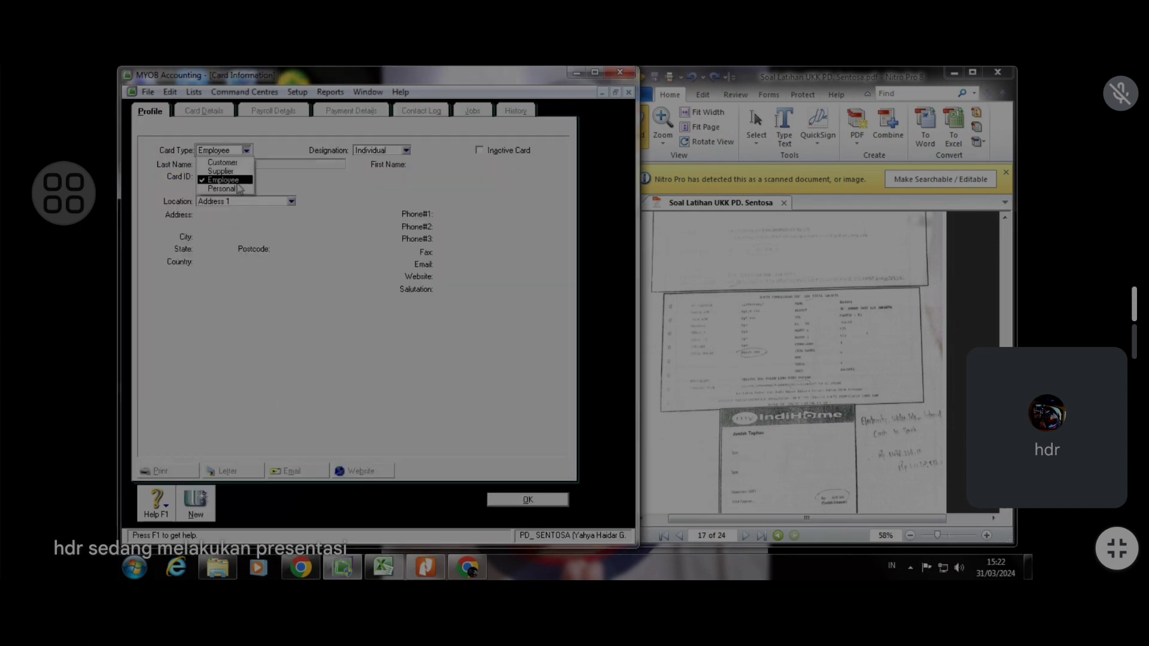
pyautogui.click(240, 180)
pyautogui.click(241, 167)
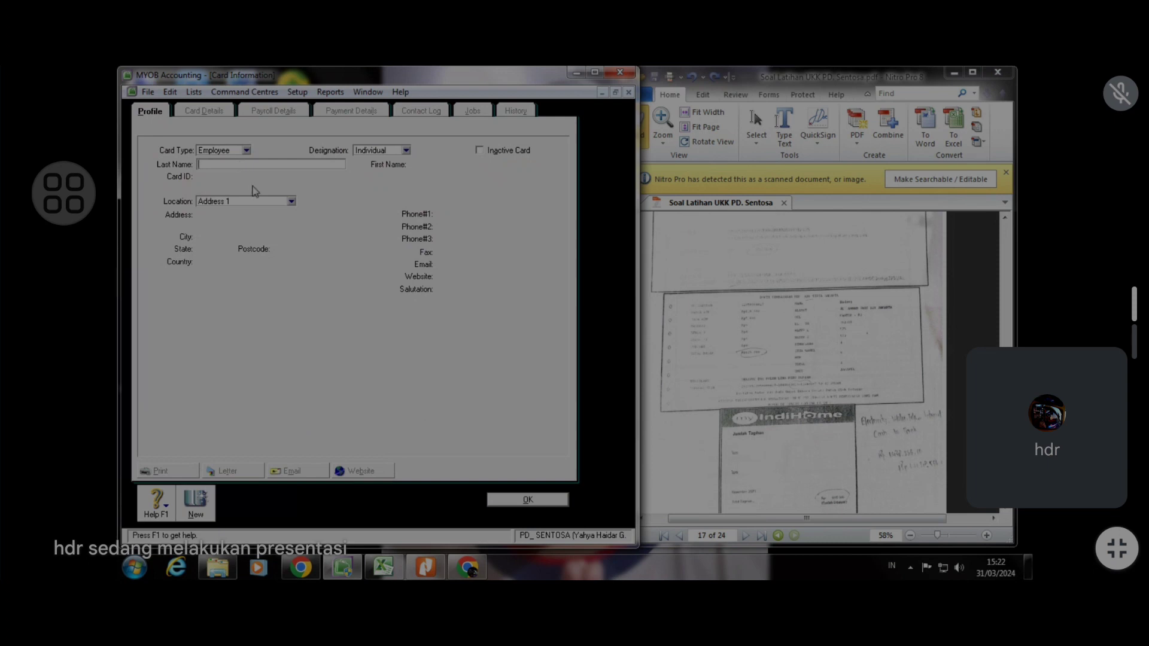
# Enter "PLN, Air Tirta Jkt, Indihome" as the new card's last name
pyautogui.write('P')
pyautogui.write('LN')
pyautogui.write(', A')
pyautogui.write('ir T')
pyautogui.write('irta')
pyautogui.write(' Jakarta')
pyautogui.write(', Ind')
pyautogui.write('ih')
pyautogui.click(270, 165)
pyautogui.press('BackSpace')
pyautogui.press('BackSpace')
pyautogui.press('BackSpace')
pyautogui.press('BackSpace')
pyautogui.press('BackSpace')
pyautogui.press('BackSpace')
pyautogui.press('BackSpace')
pyautogui.write('kt')
pyautogui.write('me')
pyautogui.press('Tab')
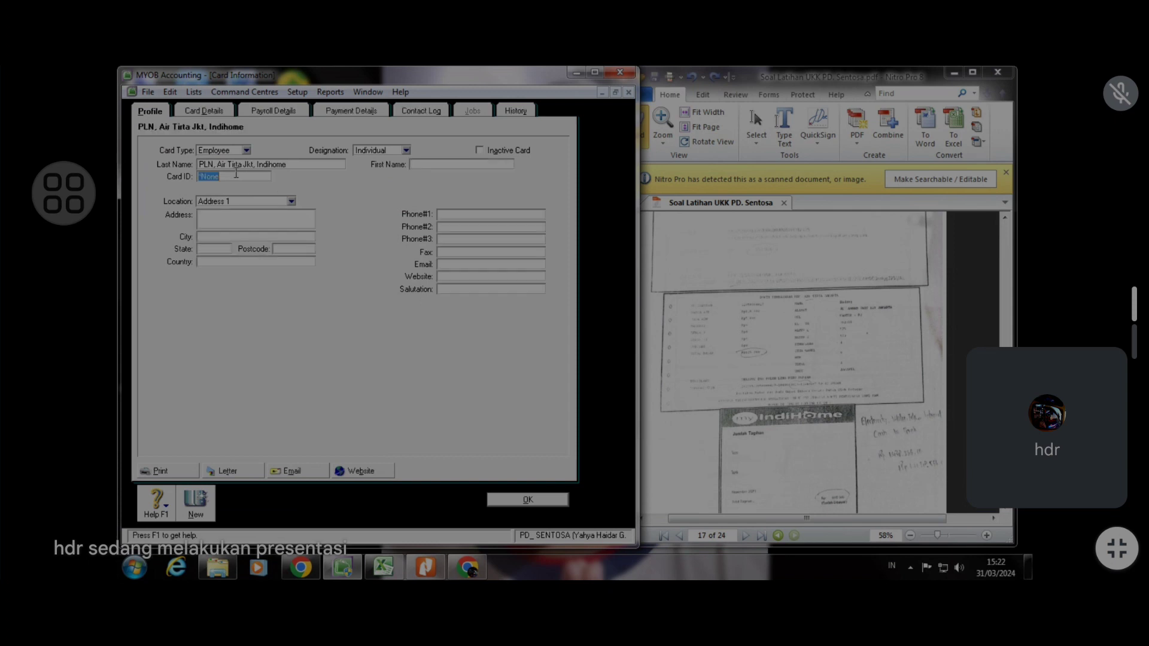
# Set the card ID to 4, save the card and use it as the Spend Money payee
pyautogui.write('4')
pyautogui.click(548, 500)
pyautogui.click(363, 150)
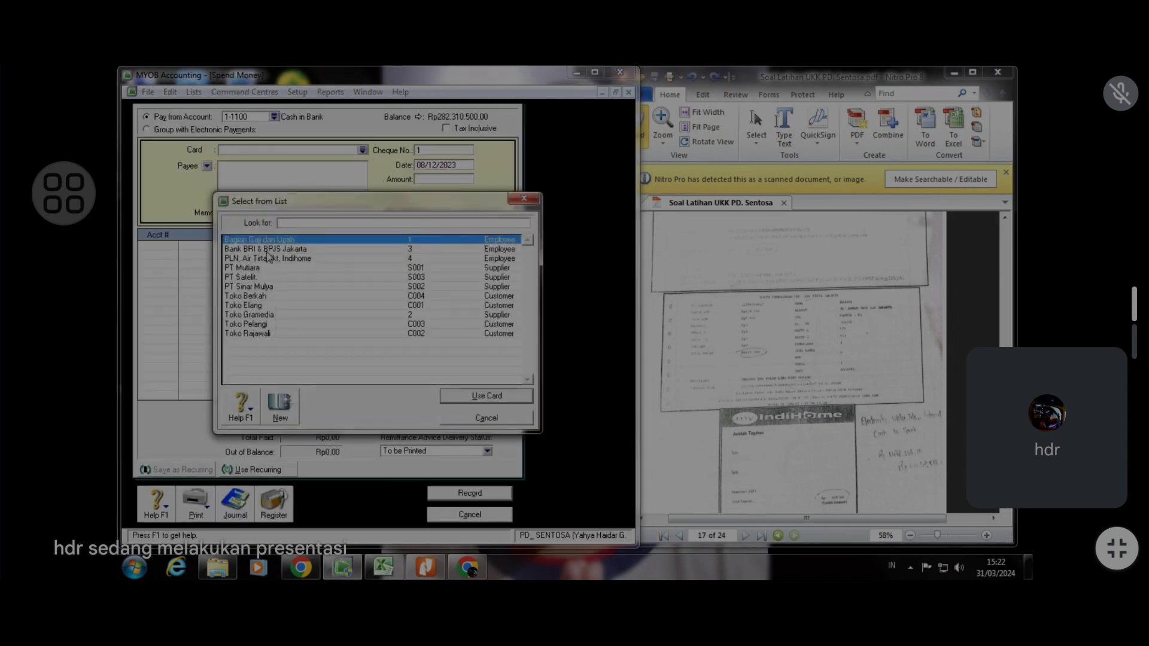
pyautogui.click(269, 258)
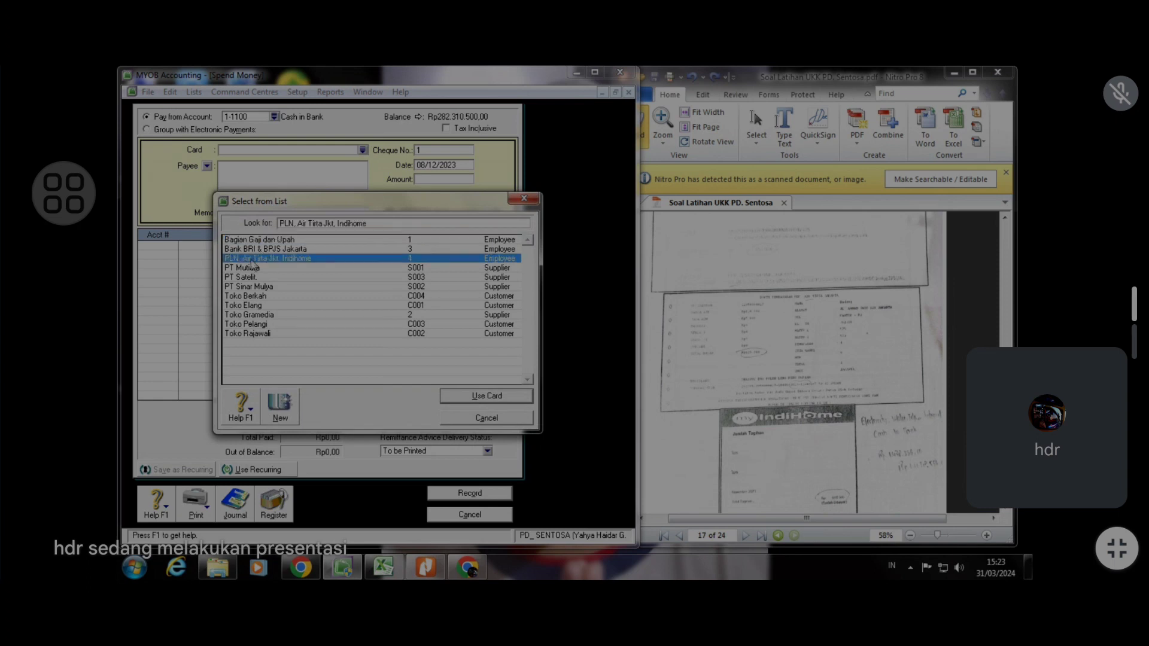
pyautogui.click(495, 396)
# Replace the payment memo with "Pembayaran atas tagihan air, listrik, telp, internet"
pyautogui.click(245, 214)
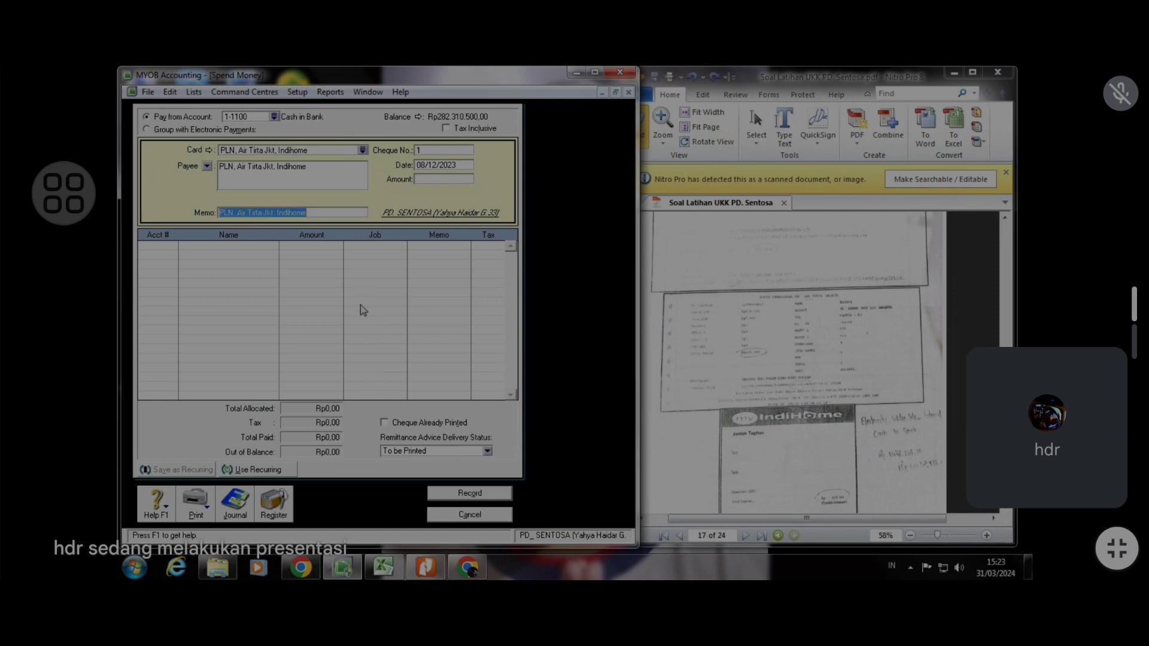
pyautogui.write('Pembay')
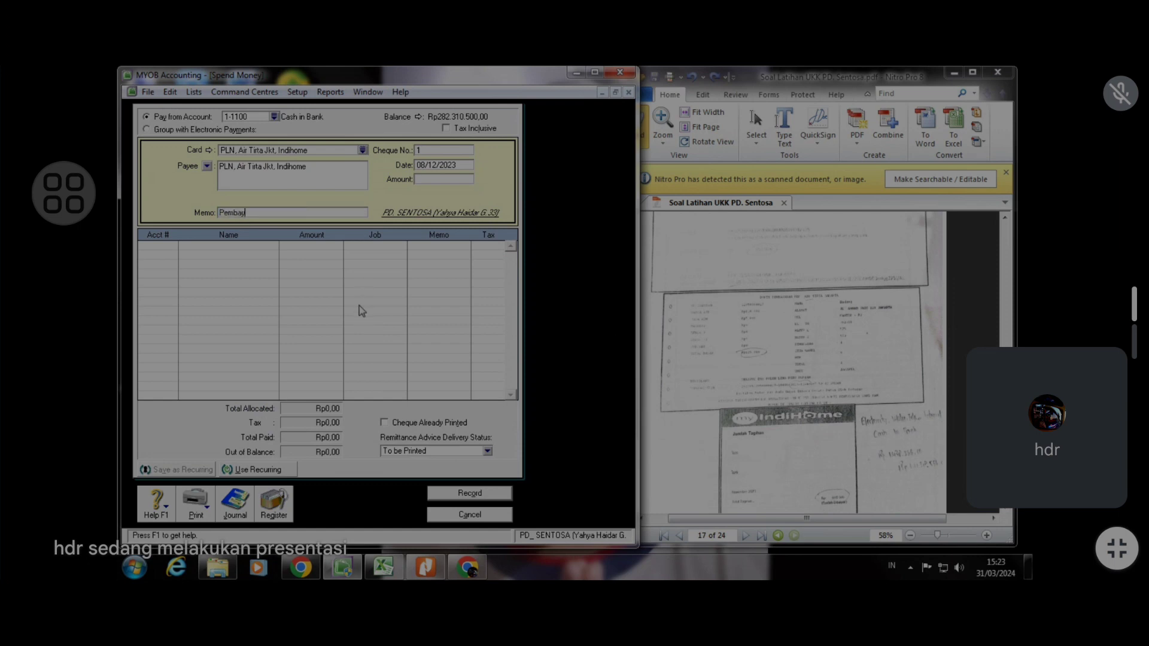
pyautogui.write('aran atas tagihan air, listrik, telp, internet')
# Check the document number in the PDF, then set the cheque number to BKK12-4 and the date to 09/12/2023
pyautogui.click(458, 150)
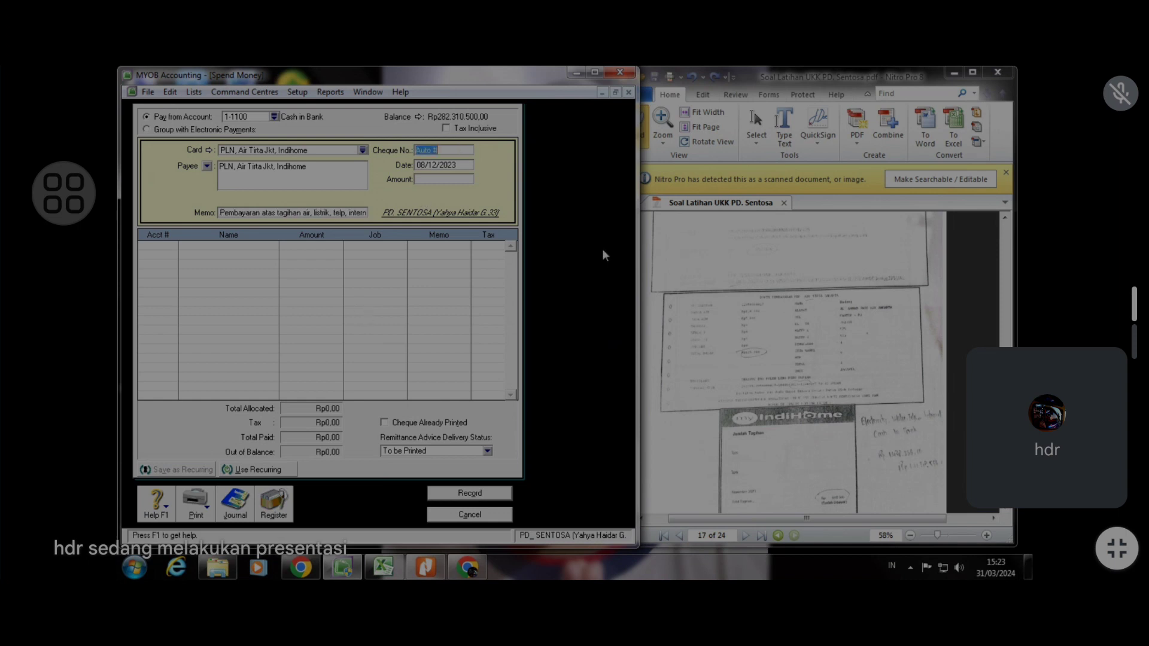
pyautogui.click(719, 294)
pyautogui.scroll(3, 727, 299)
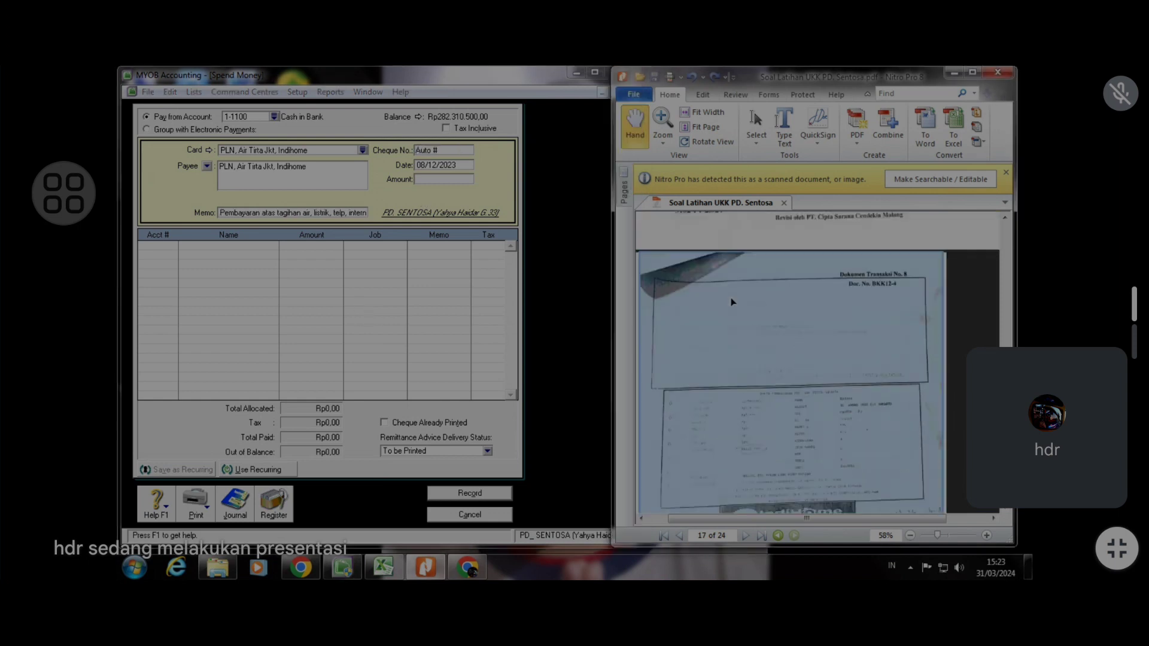
pyautogui.click(432, 150)
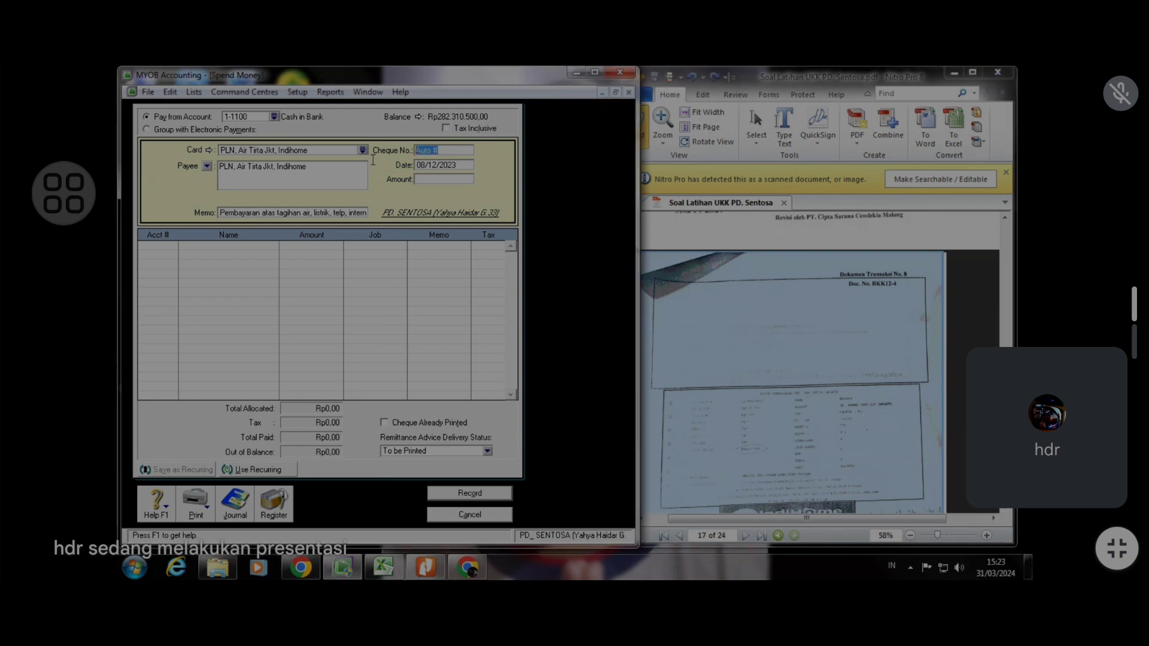
pyautogui.write('BKK12-4')
pyautogui.click(424, 161)
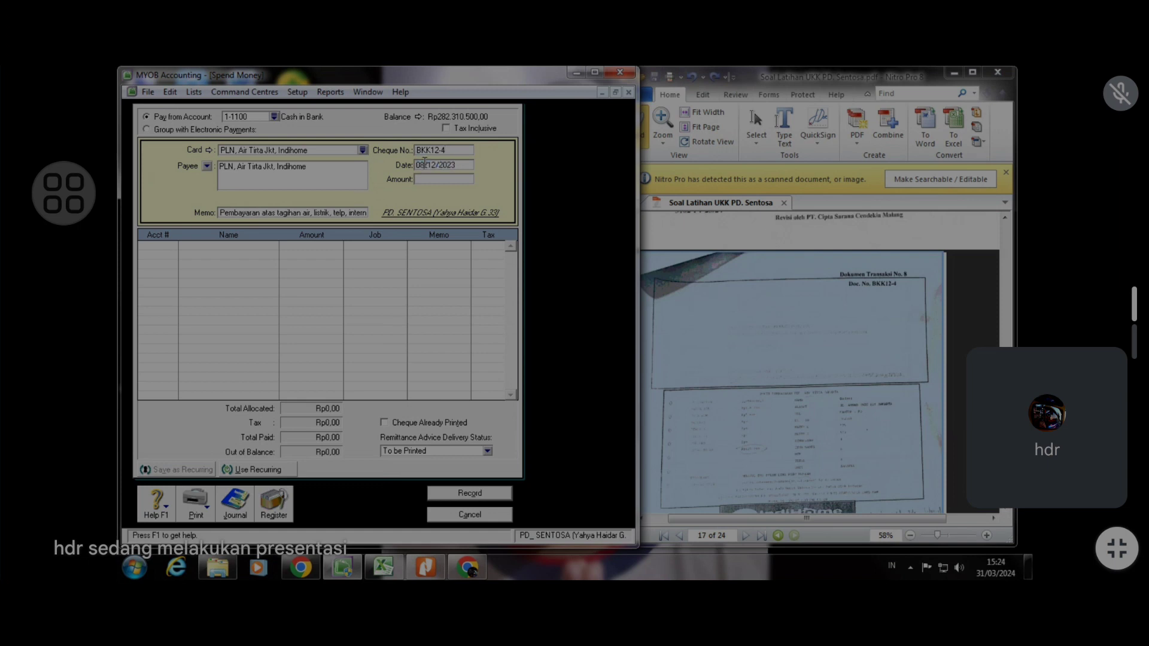
# Look up the Kas di Bank credit in the Excel journal and set the payment amount to 1.438.566
pyautogui.click(452, 179)
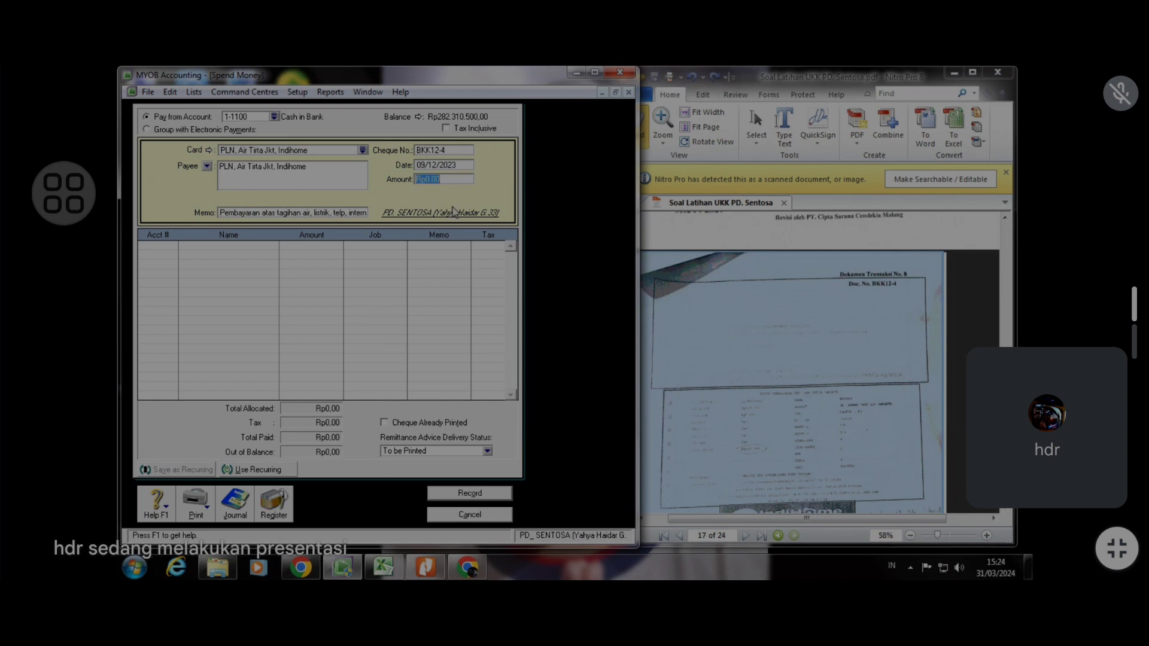
pyautogui.click(383, 568)
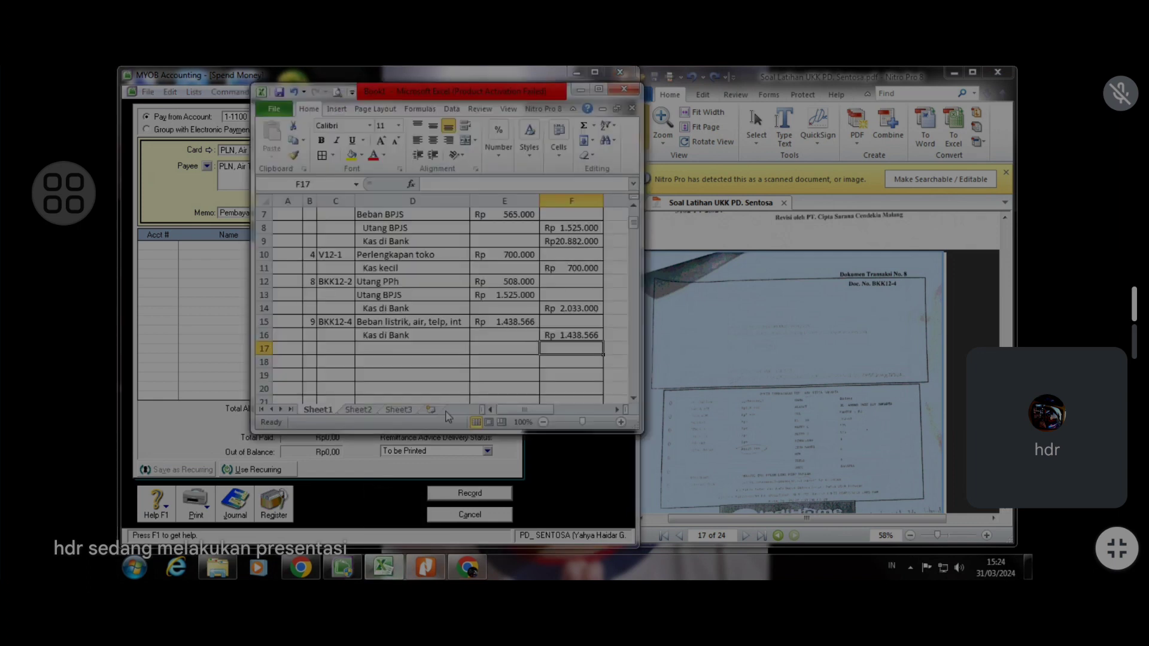
pyautogui.click(380, 574)
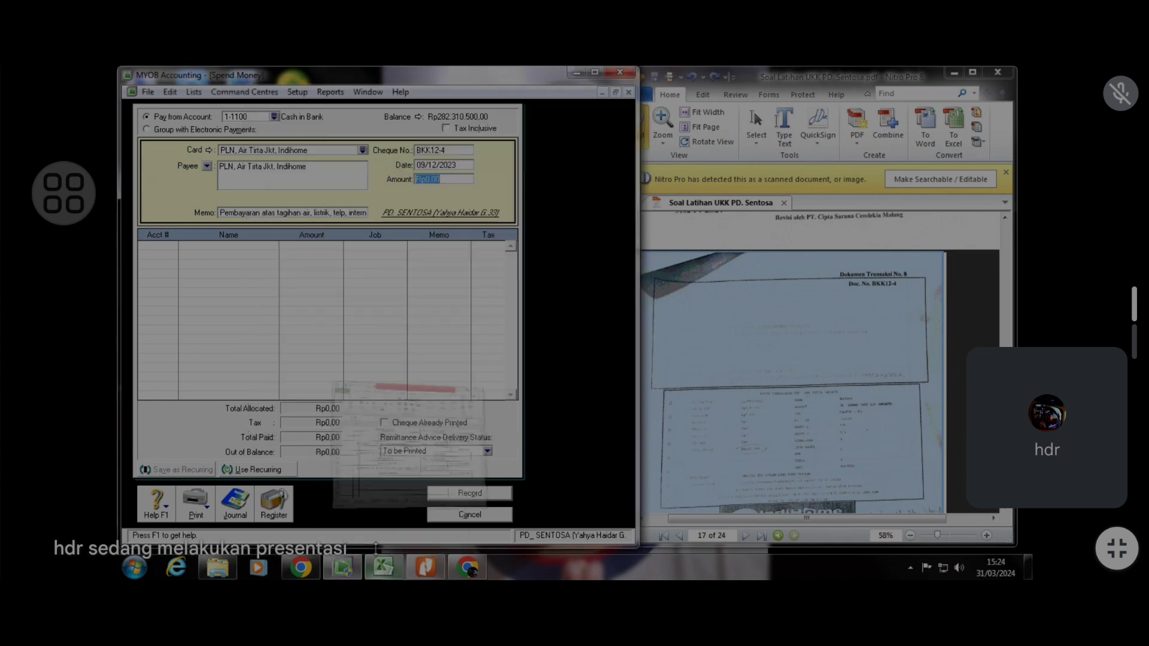
pyautogui.write('1.43')
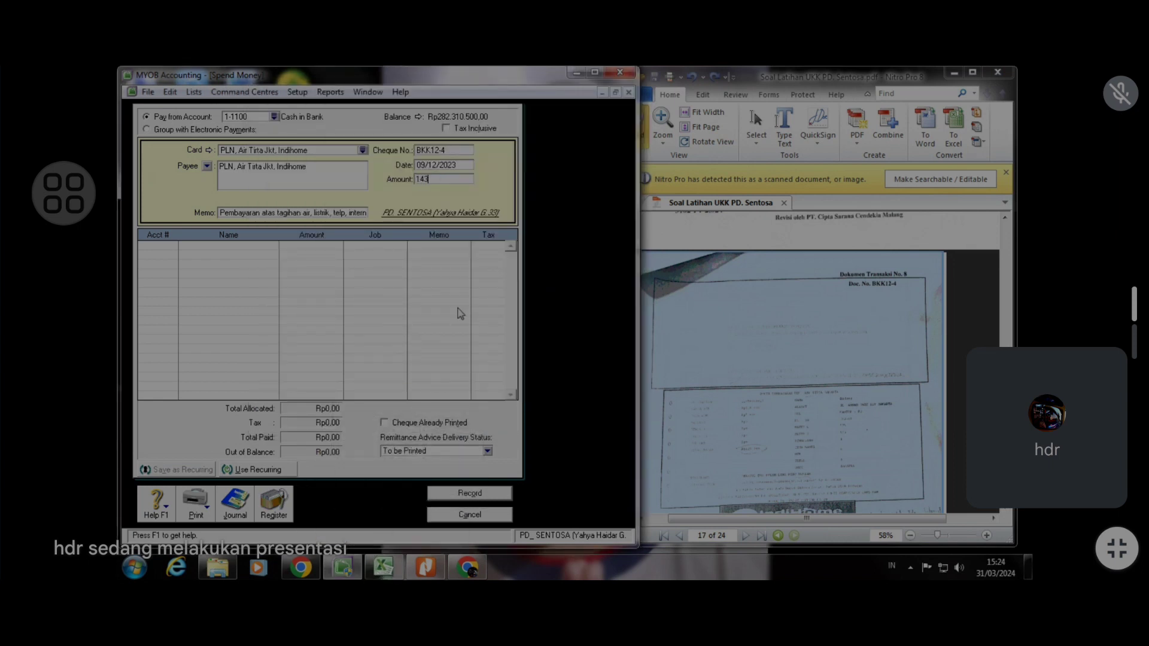
pyautogui.write('8.566')
pyautogui.press('Tab')
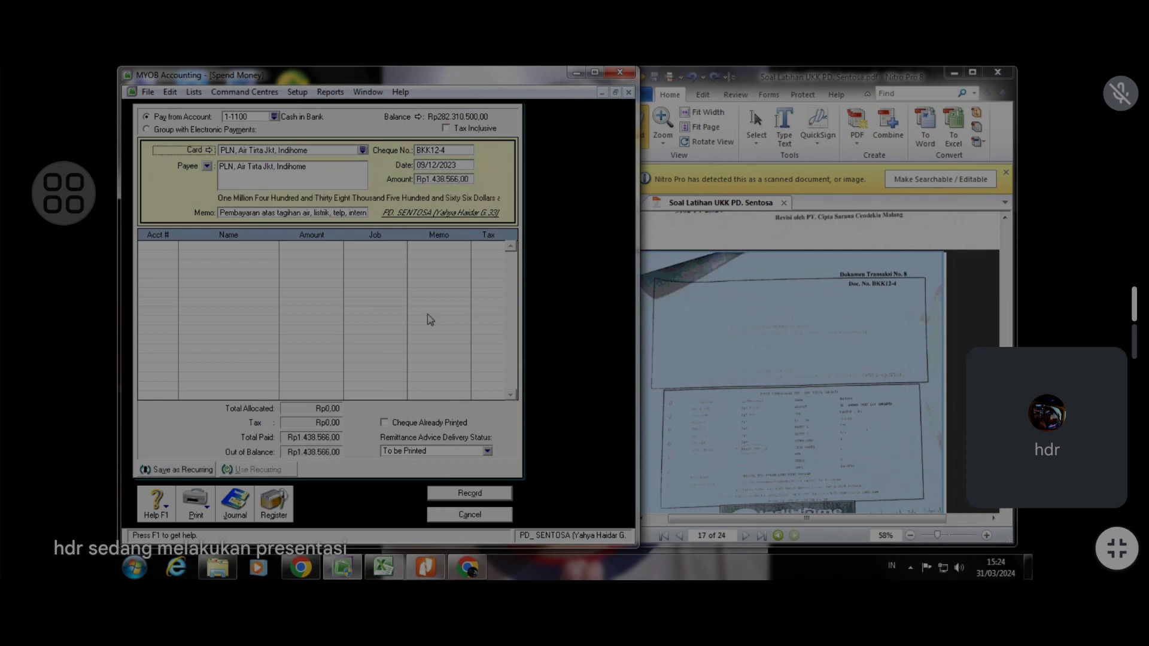
# Allocate the payment to expense account 6-1200 Electr,Water,Telp & Intrn Exp
pyautogui.click(176, 249)
pyautogui.click(173, 246)
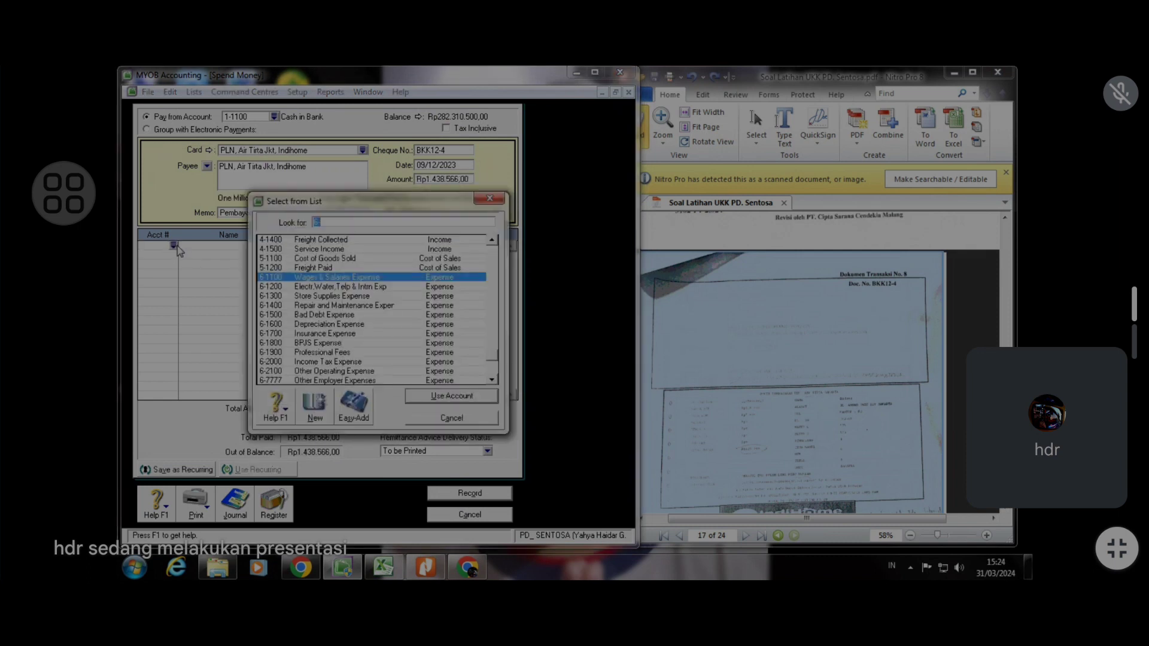
pyautogui.click(318, 287)
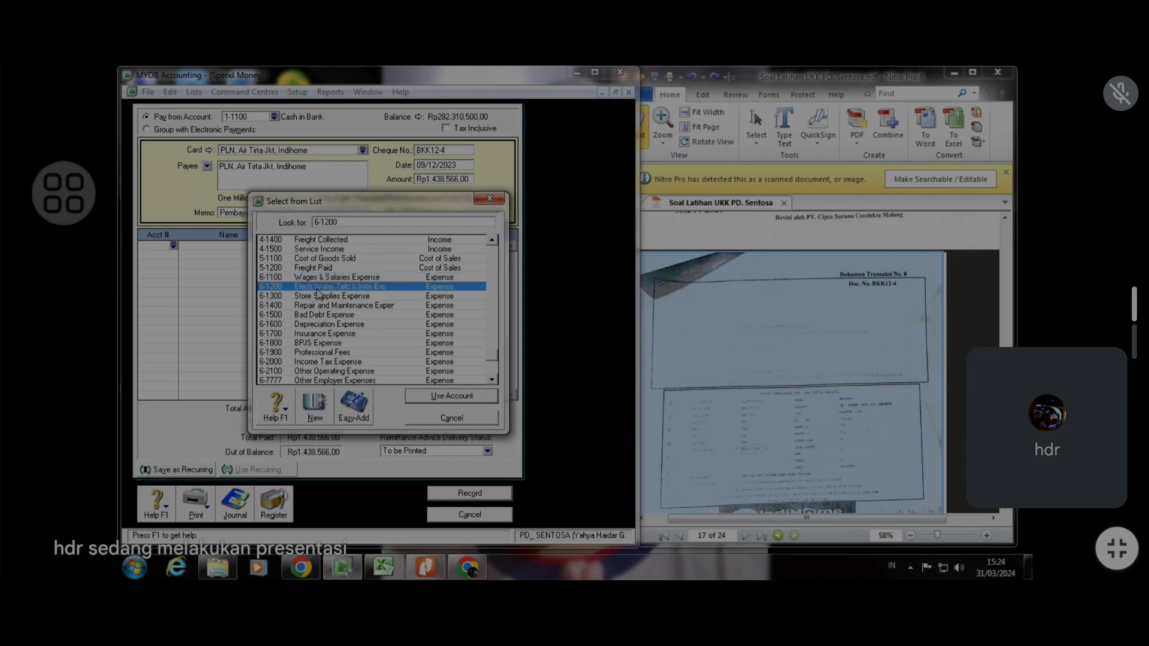
pyautogui.click(452, 396)
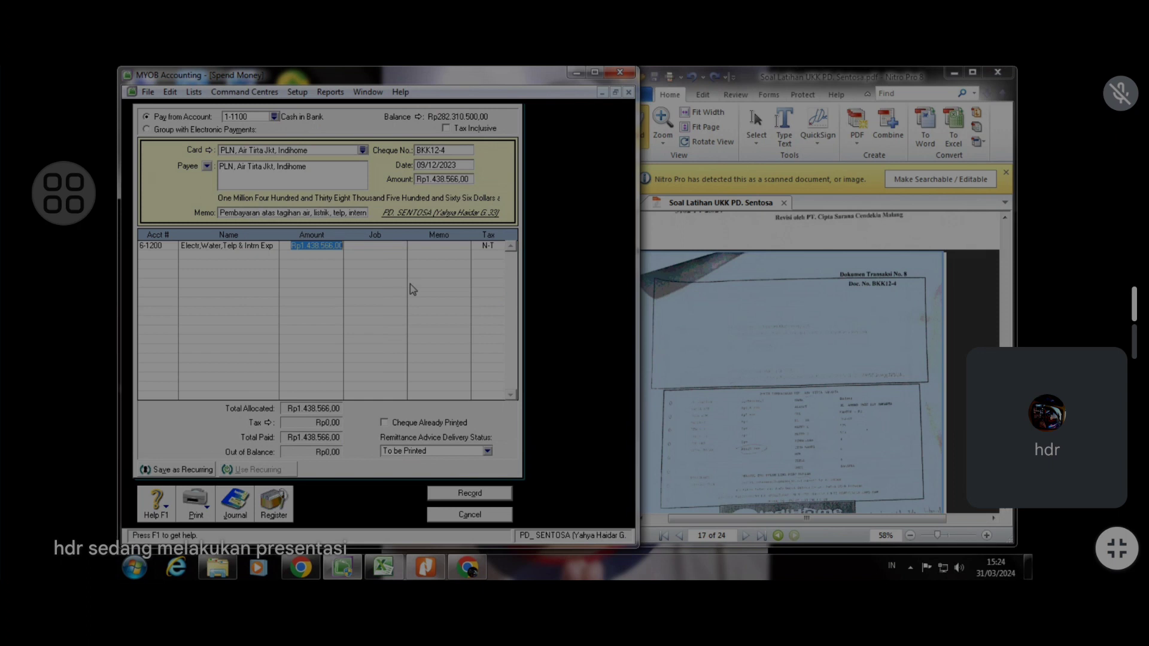
# Review the BKK12-4 transaction recap, record the payment and close Spend Money
pyautogui.hotkey('ctrl', 'r')
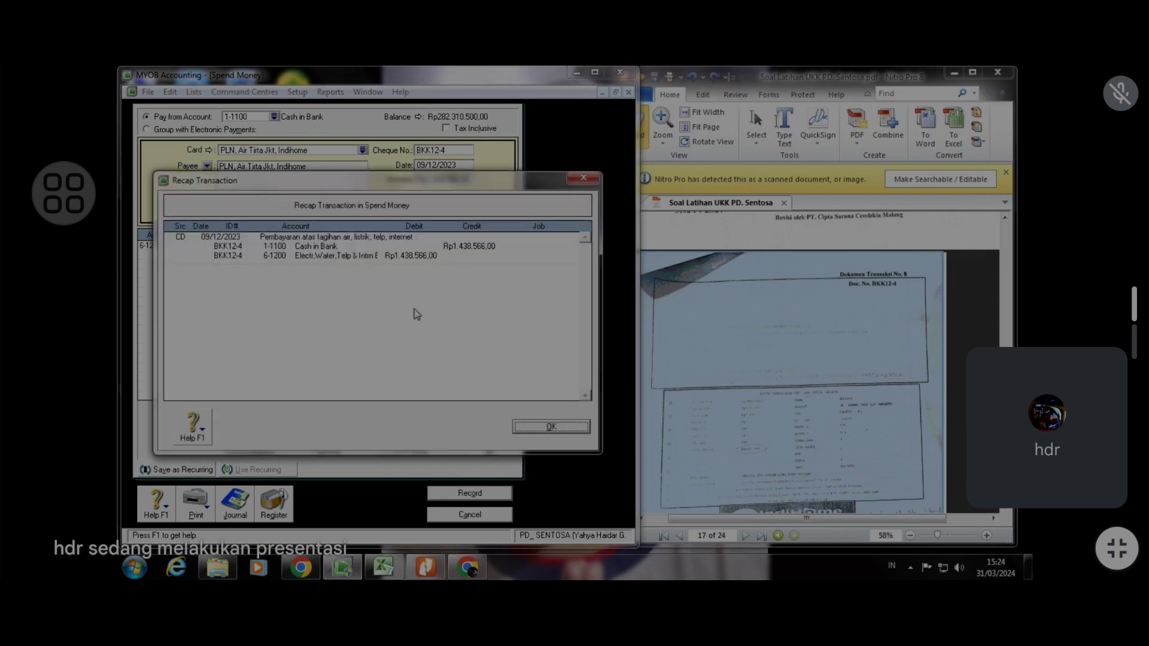
pyautogui.click(551, 426)
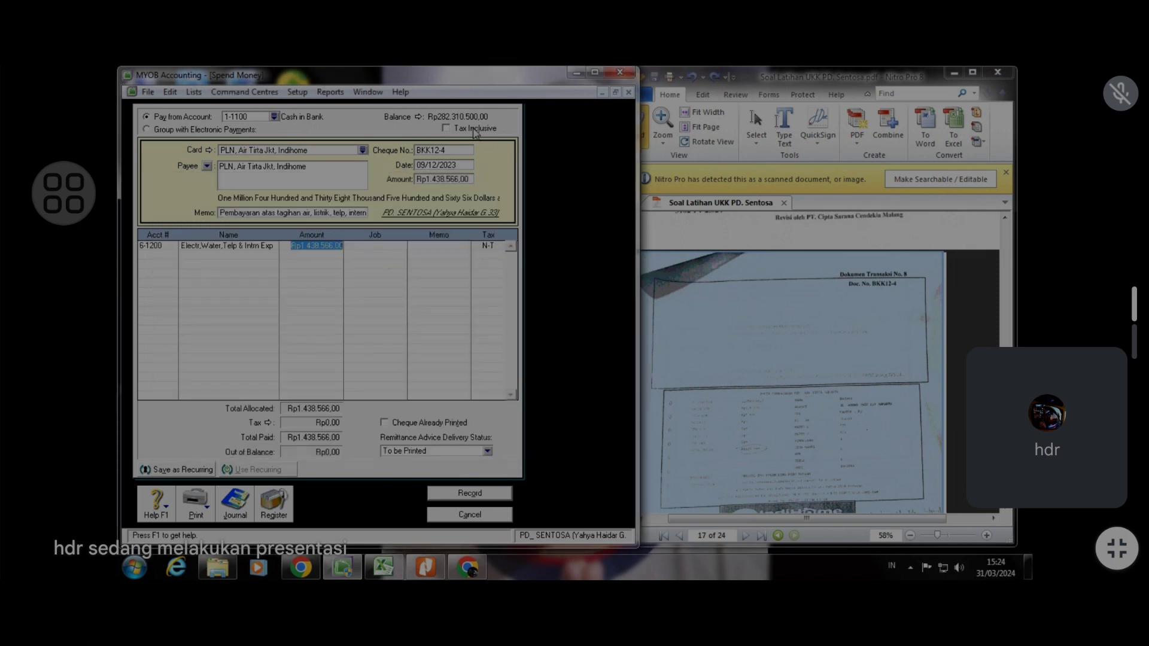
pyautogui.click(489, 493)
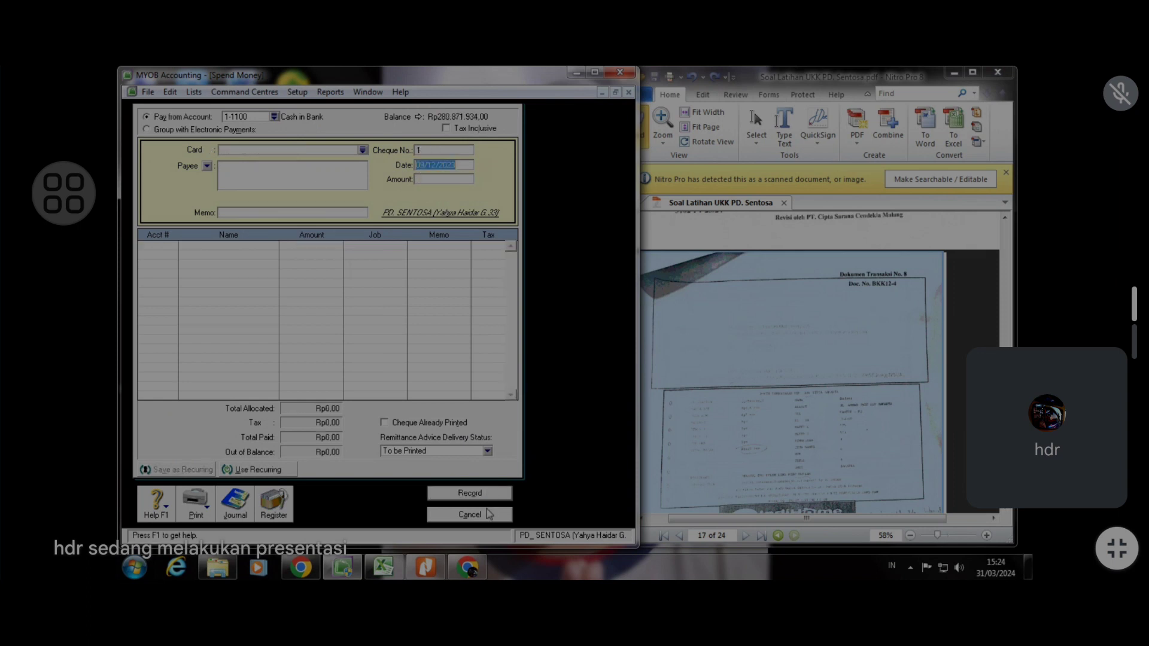
pyautogui.click(487, 514)
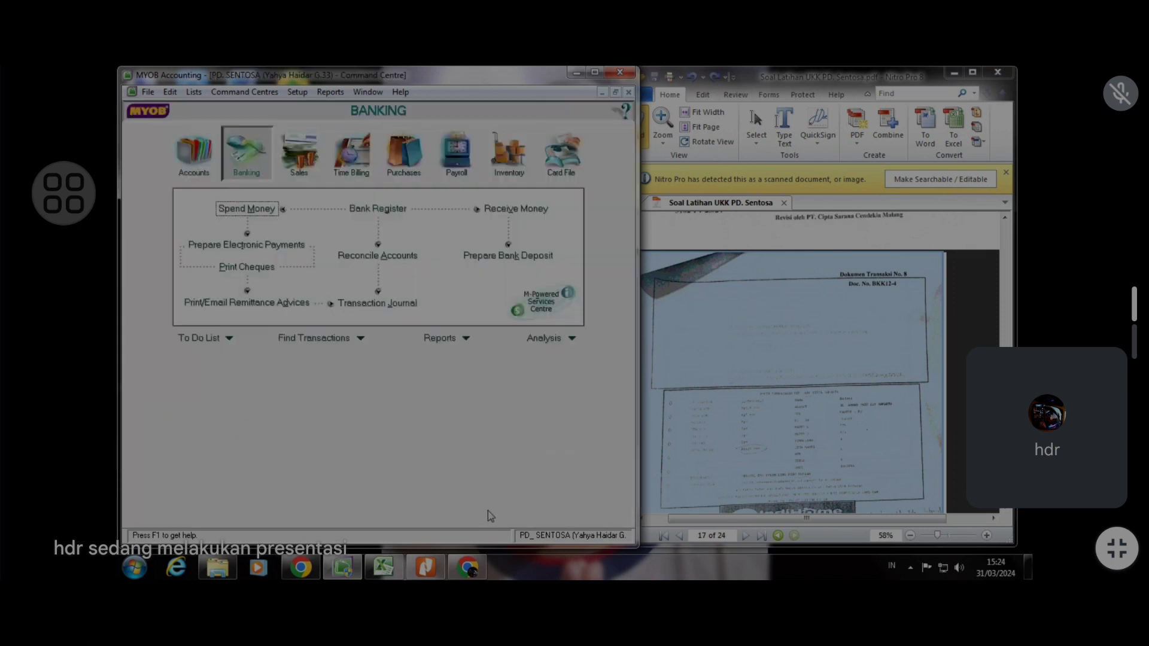
# Bring up invoice F12-01 (Dokumen Transaksi No. 9) in the PDF, then start a new sales invoice in MYOB
pyautogui.click(706, 346)
pyautogui.scroll(-2, 709, 346)
pyautogui.scroll(-3, 702, 373)
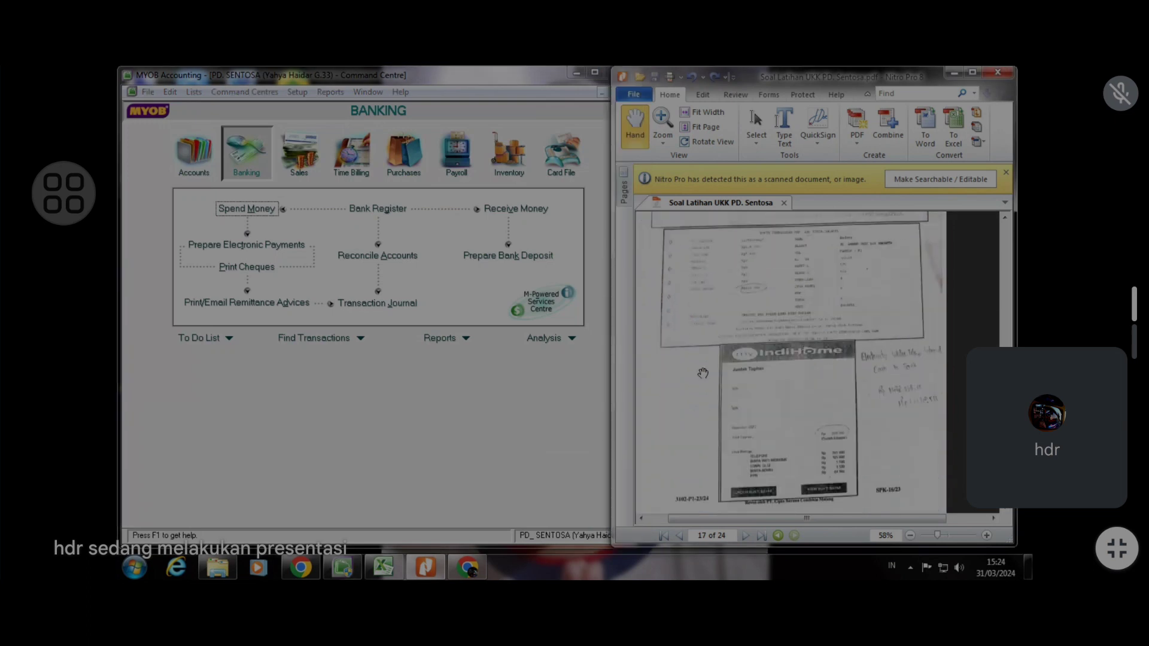
pyautogui.scroll(-8, 703, 372)
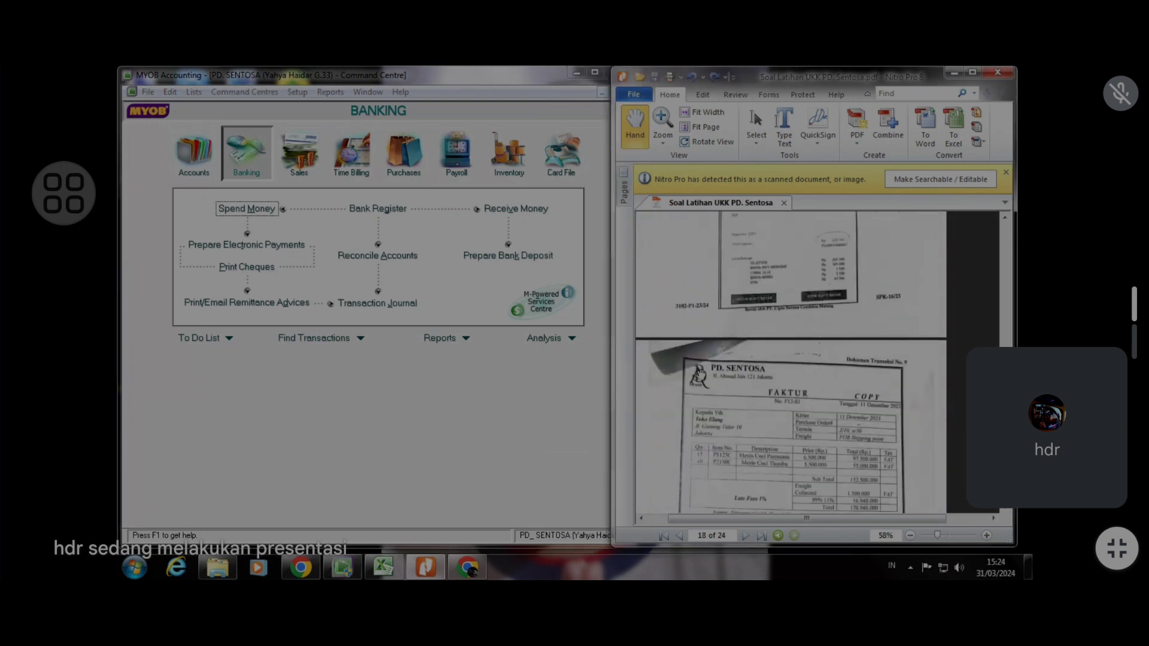
pyautogui.scroll(-2, 700, 373)
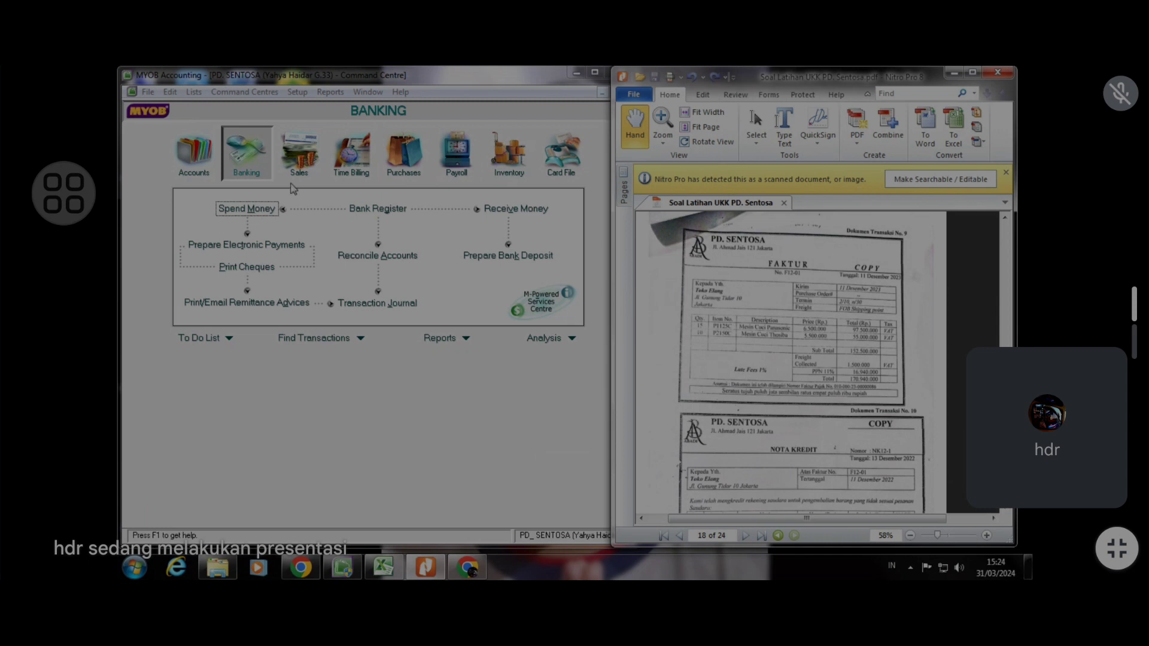
pyautogui.click(310, 172)
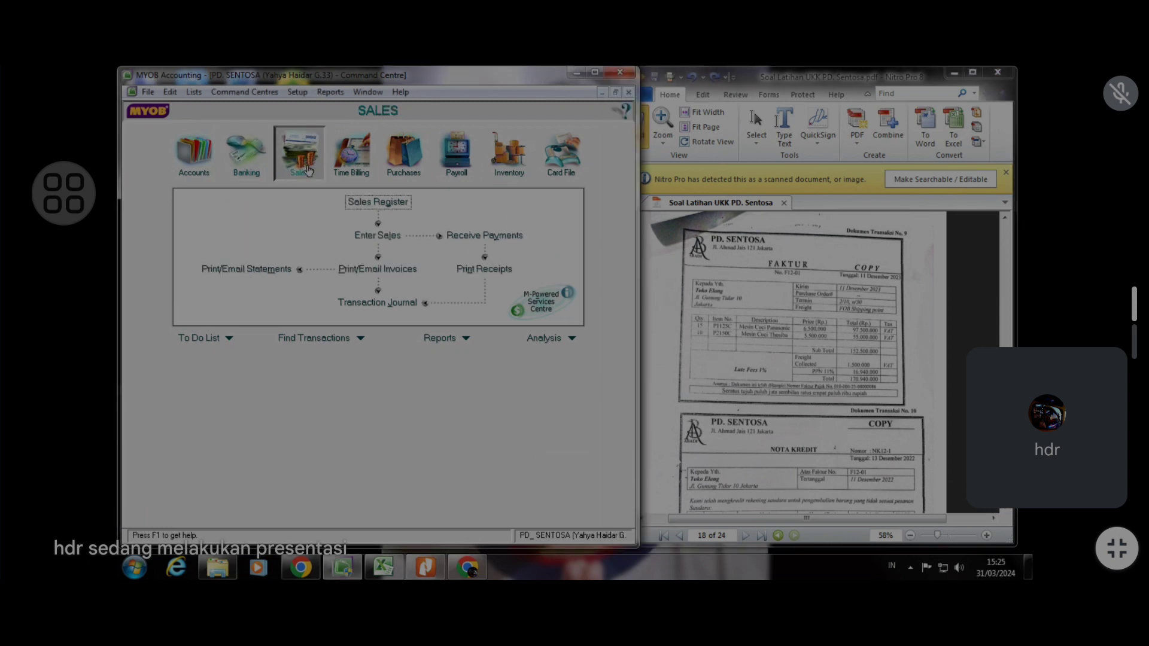
pyautogui.click(364, 238)
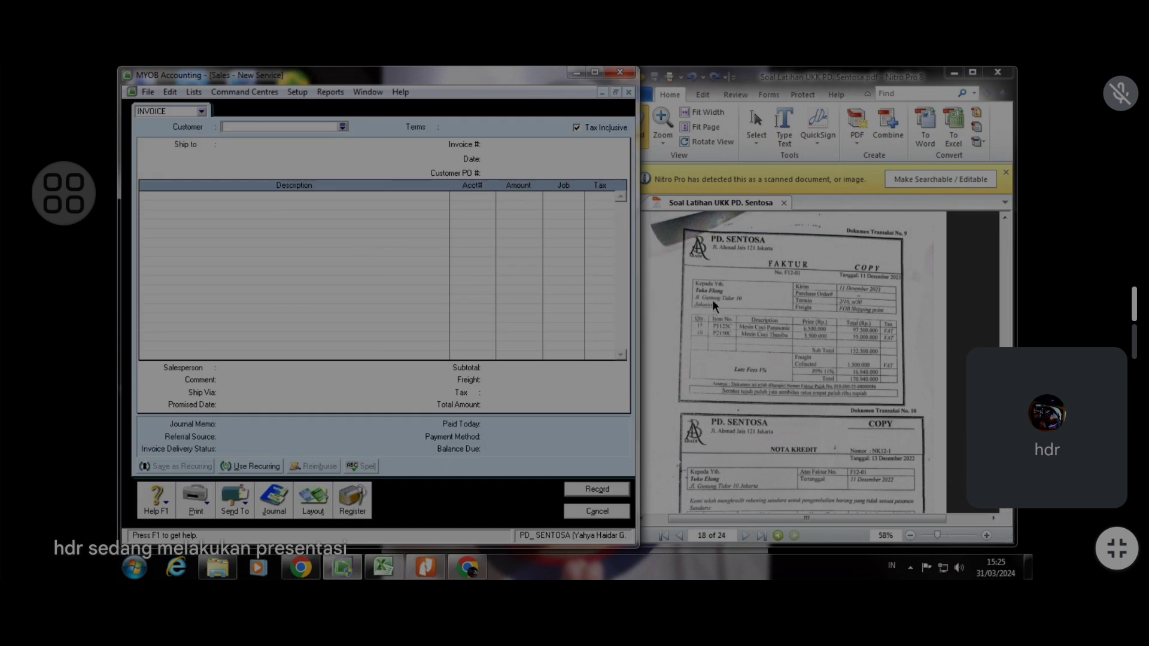
# Choose Toko Elang as the invoice customer and turn off tax-inclusive pricing
pyautogui.click(342, 127)
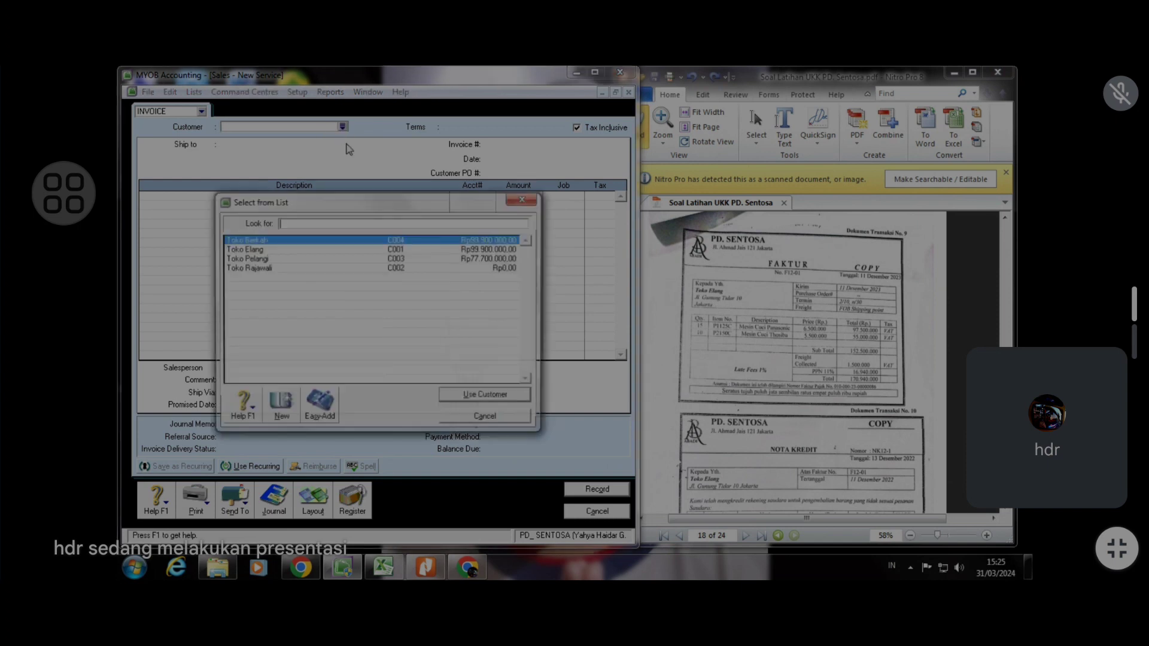
pyautogui.click(395, 249)
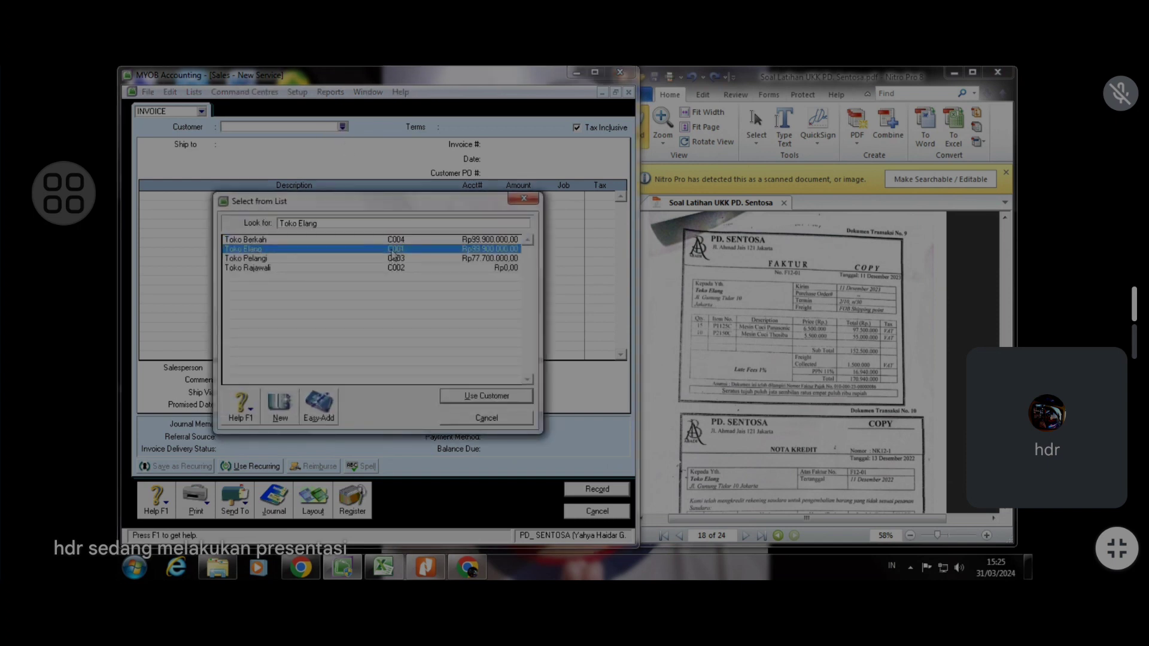
pyautogui.click(524, 401)
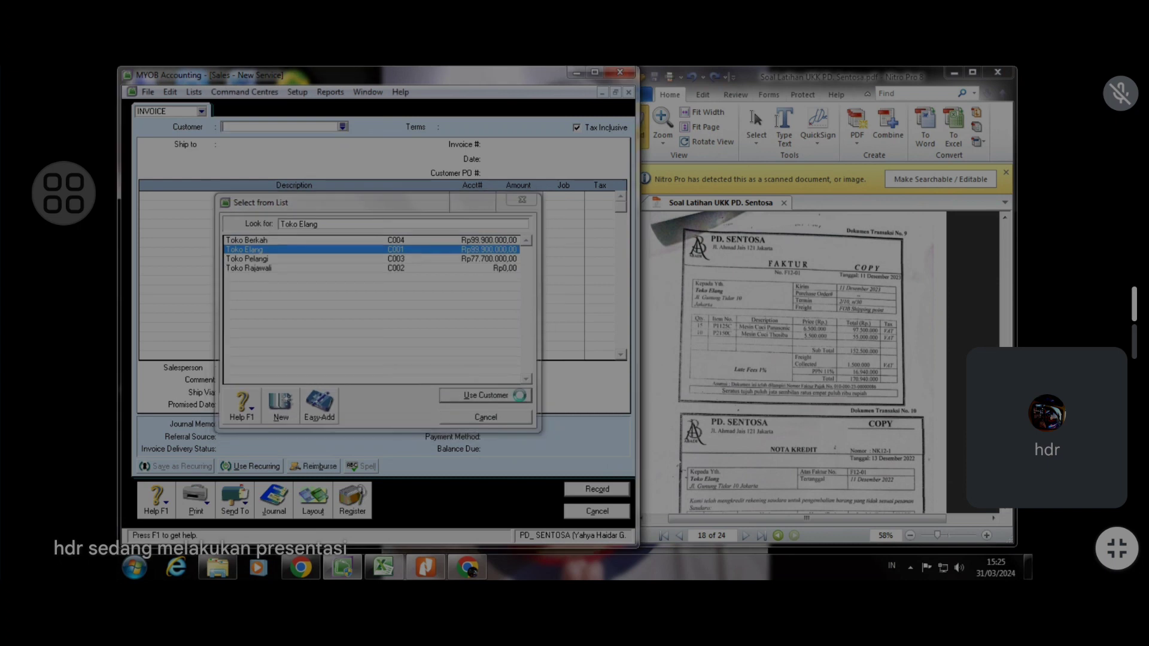
pyautogui.click(592, 133)
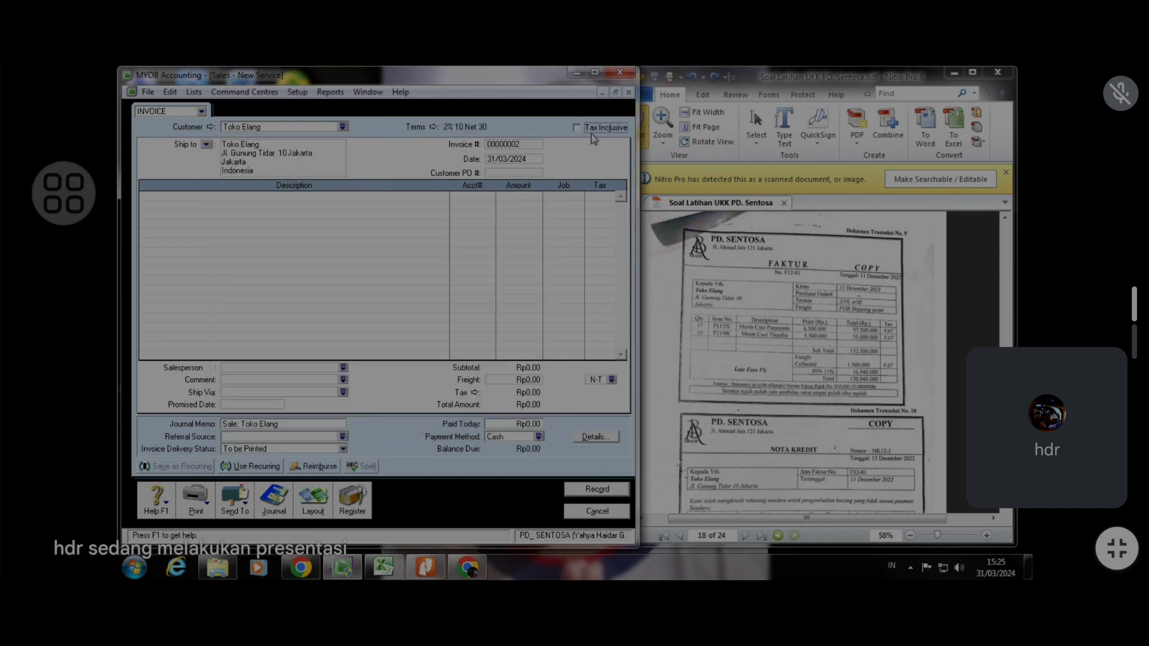
# Set the invoice number to F12-01 and the date to 11/12/2023
pyautogui.press('Tab')
pyautogui.write('F12-01')
pyautogui.click(516, 160)
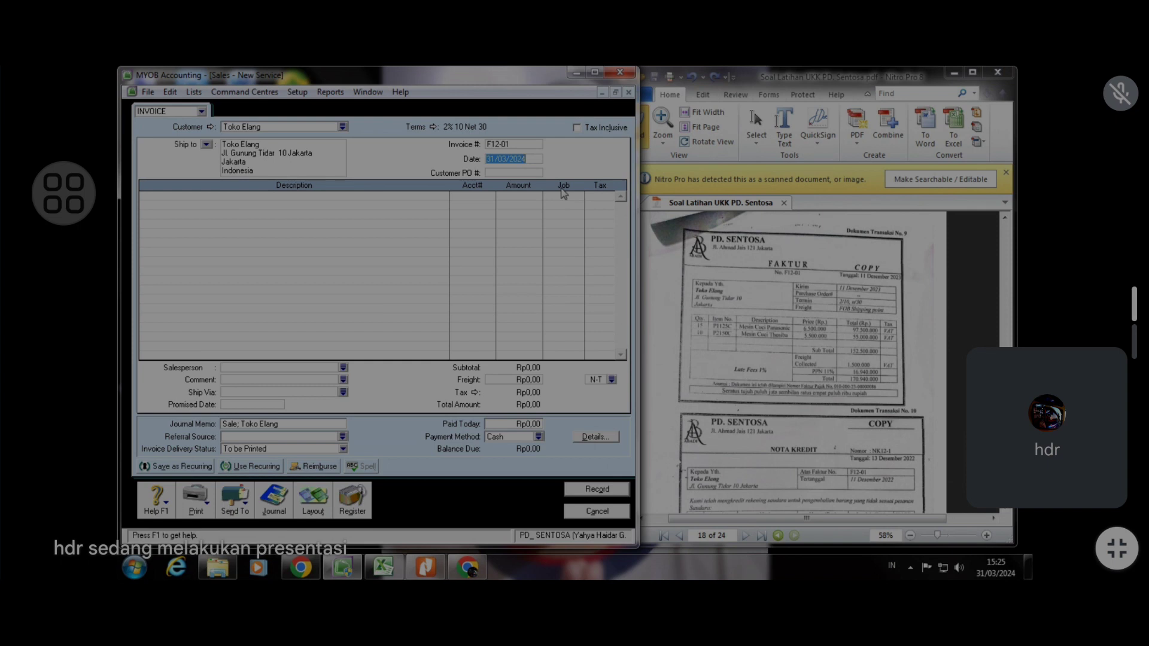
pyautogui.write('11/12/2023')
pyautogui.press('Tab')
# Switch the invoice to the Item layout
pyautogui.click(322, 515)
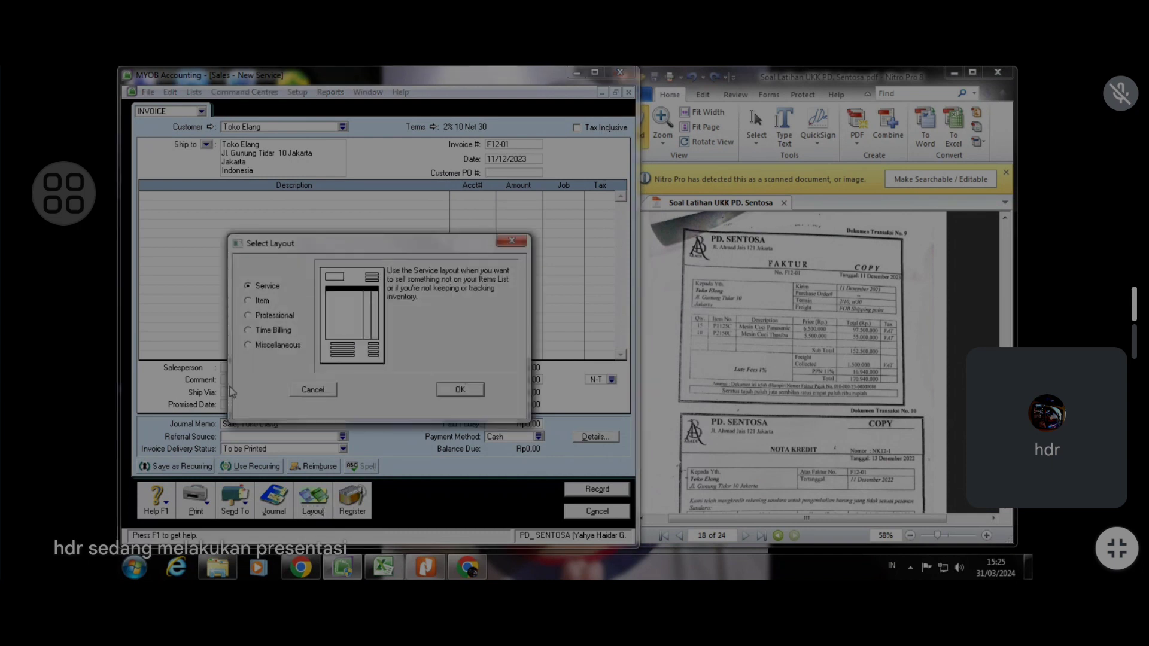
pyautogui.click(268, 301)
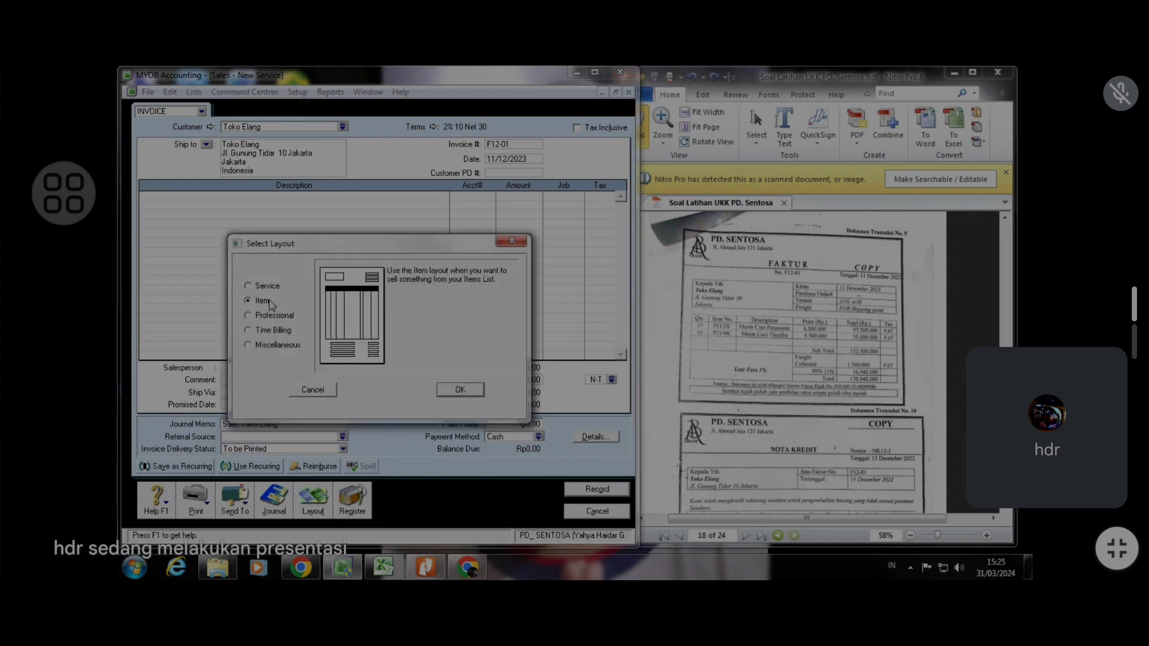
pyautogui.click(459, 390)
# Fill the first invoice line with 15 units of P1125 C Mesin Cuci Panasonic at a price of 6.500.000
pyautogui.click(168, 197)
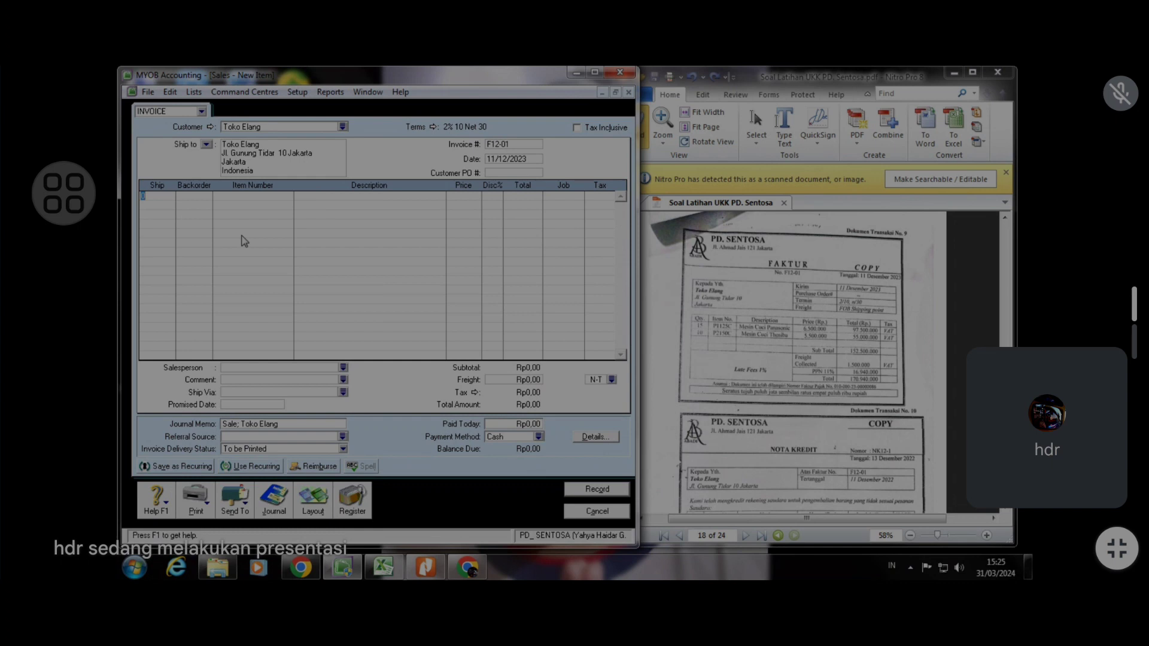
pyautogui.write('15')
pyautogui.press('Tab')
pyautogui.press('Tab')
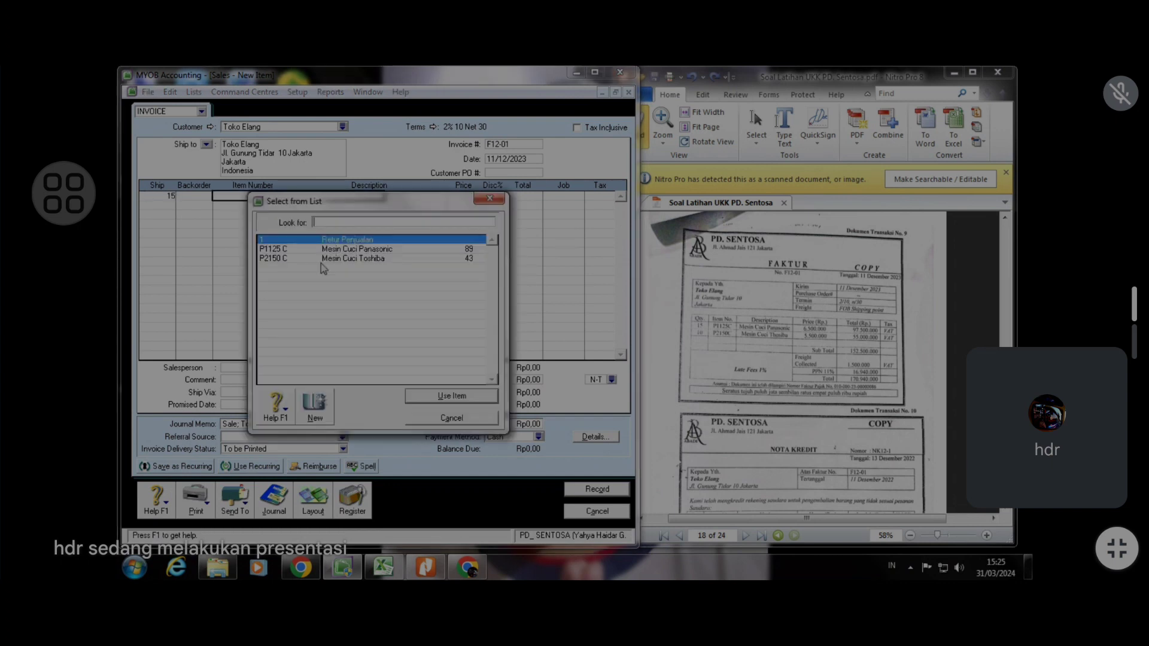
pyautogui.click(351, 249)
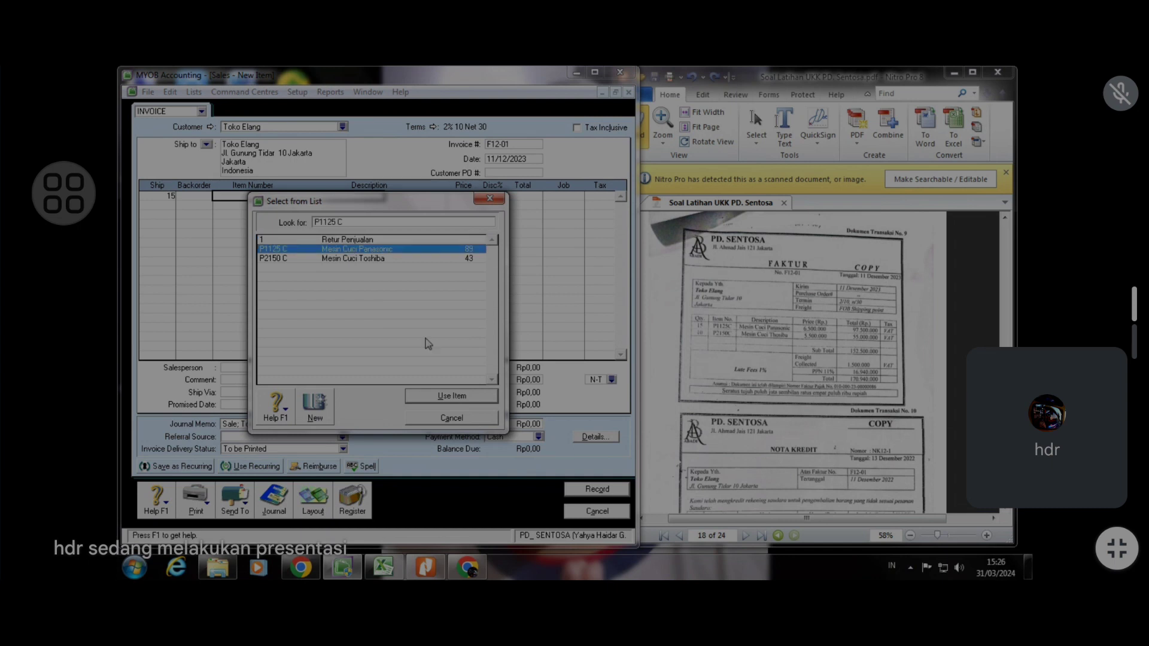
pyautogui.click(453, 396)
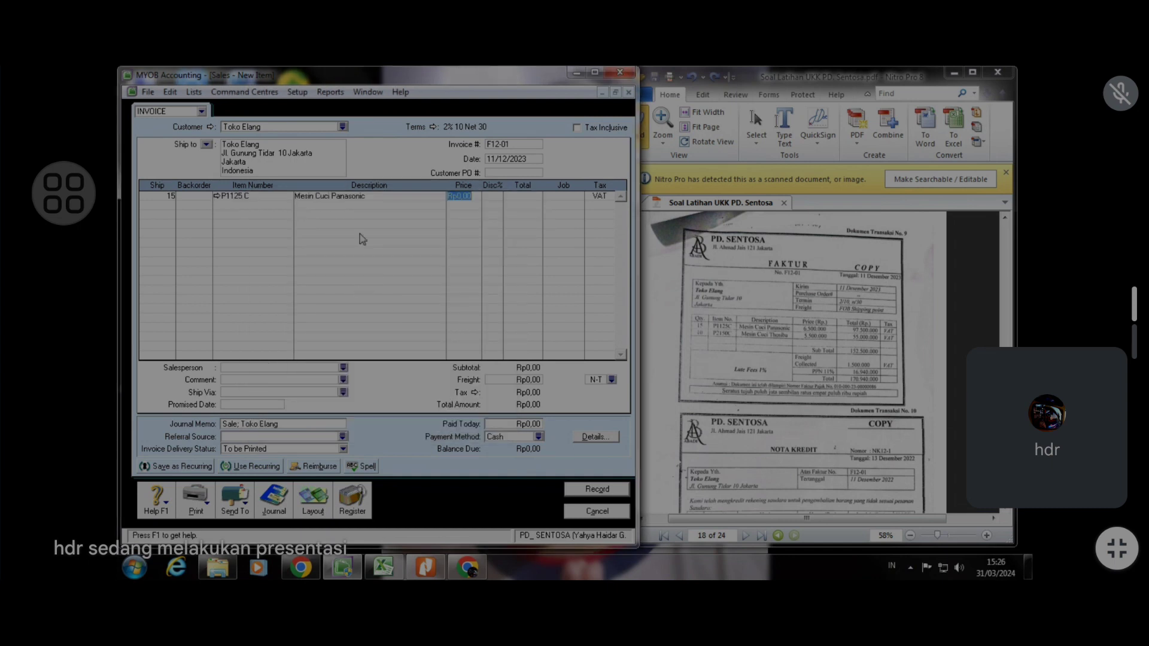
pyautogui.write('6500000')
pyautogui.press('Tab')
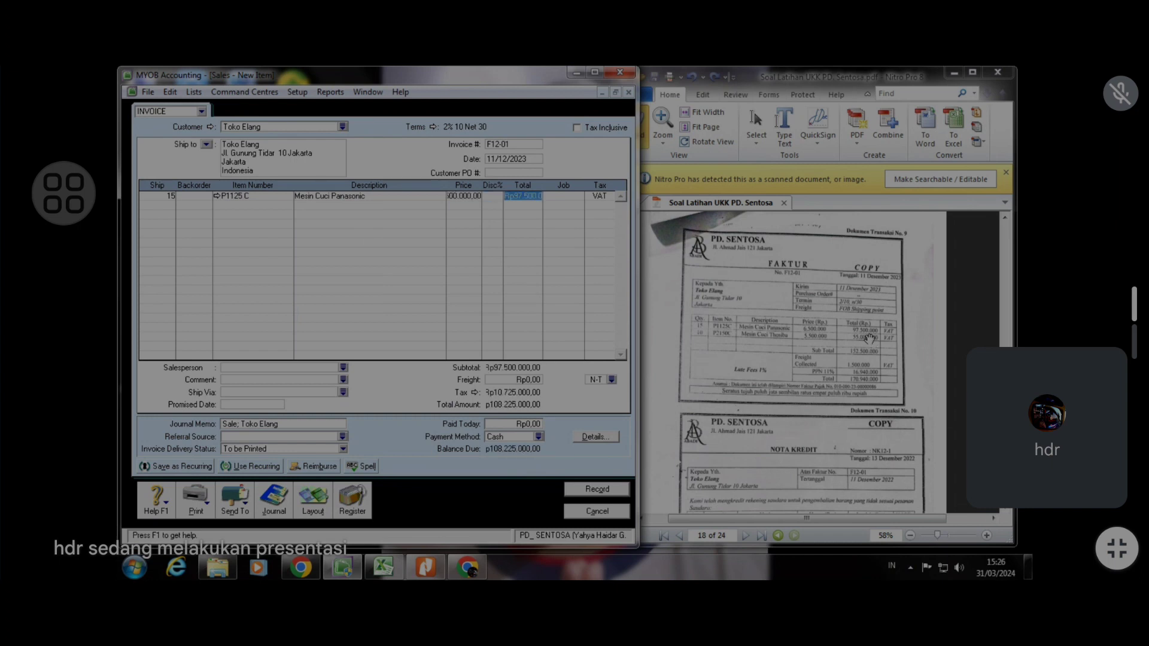
pyautogui.press('Tab')
pyautogui.press('Tab')
pyautogui.press('Tab')
# Add a second invoice line for 10 units of P2150 C Mesin Cuci Toshiba at 5.500.000 and check both line totals
pyautogui.write('10')
pyautogui.press('Tab')
pyautogui.press('Tab')
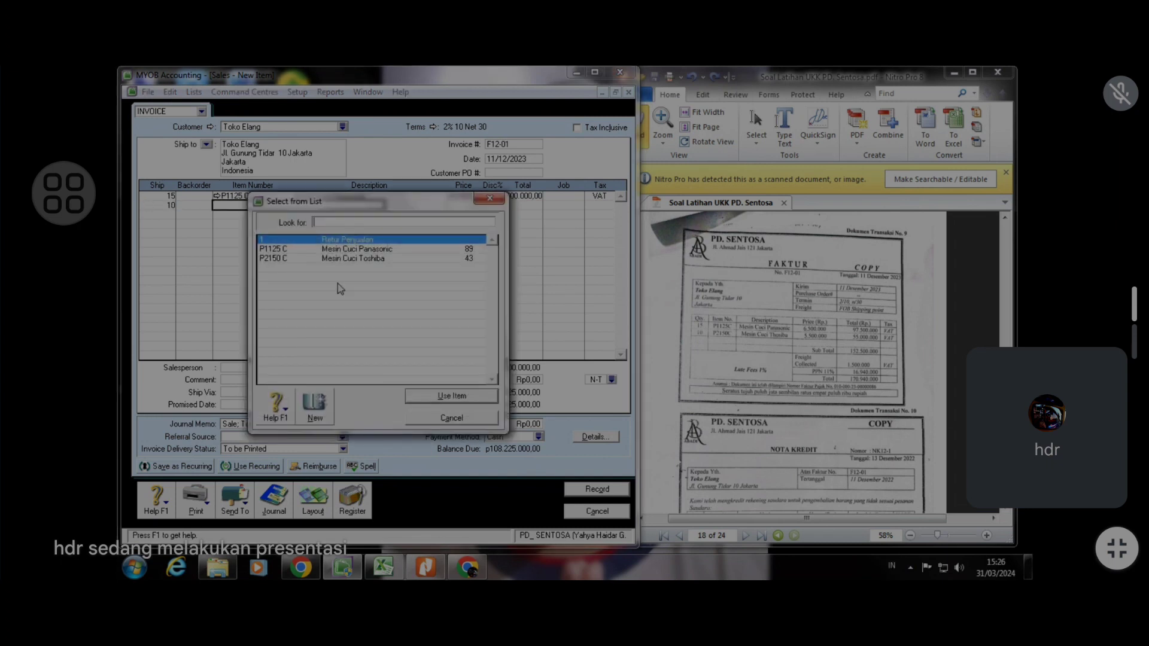
pyautogui.click(375, 258)
pyautogui.click(474, 398)
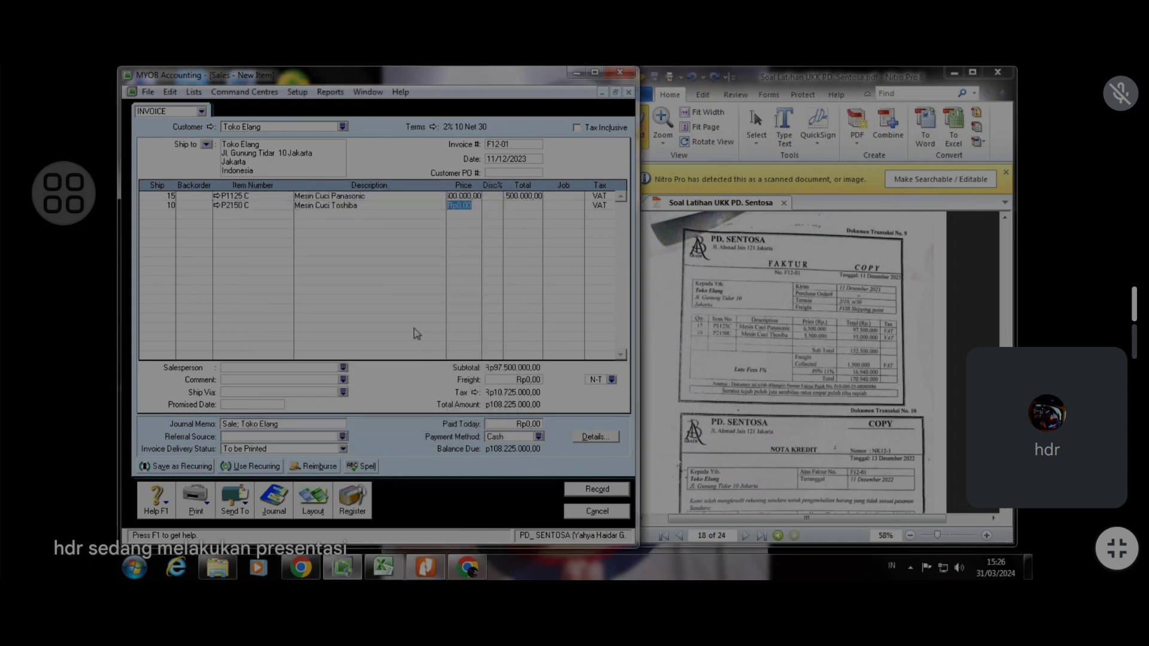
pyautogui.write('5500000')
pyautogui.press('Tab')
pyautogui.press('Tab')
pyautogui.click(520, 196)
pyautogui.click(530, 207)
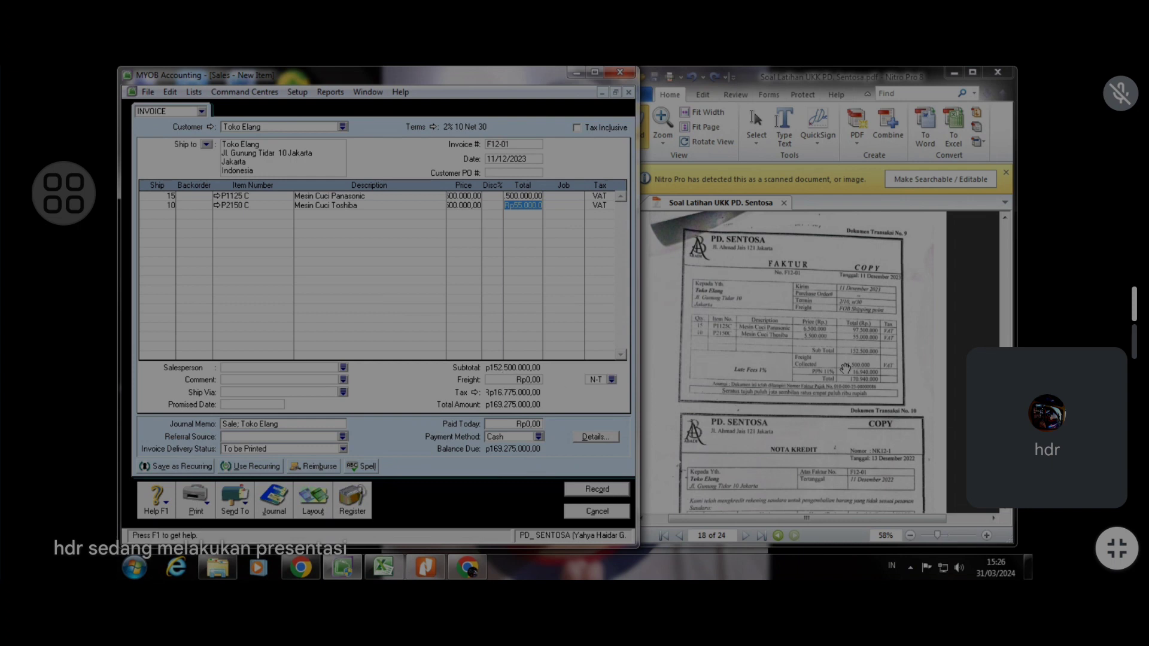
# Set the freight charge to 1.500.000 and apply the VAT tax code to it
pyautogui.click(530, 381)
pyautogui.write('1500000')
pyautogui.press('Tab')
pyautogui.click(611, 379)
pyautogui.click(444, 255)
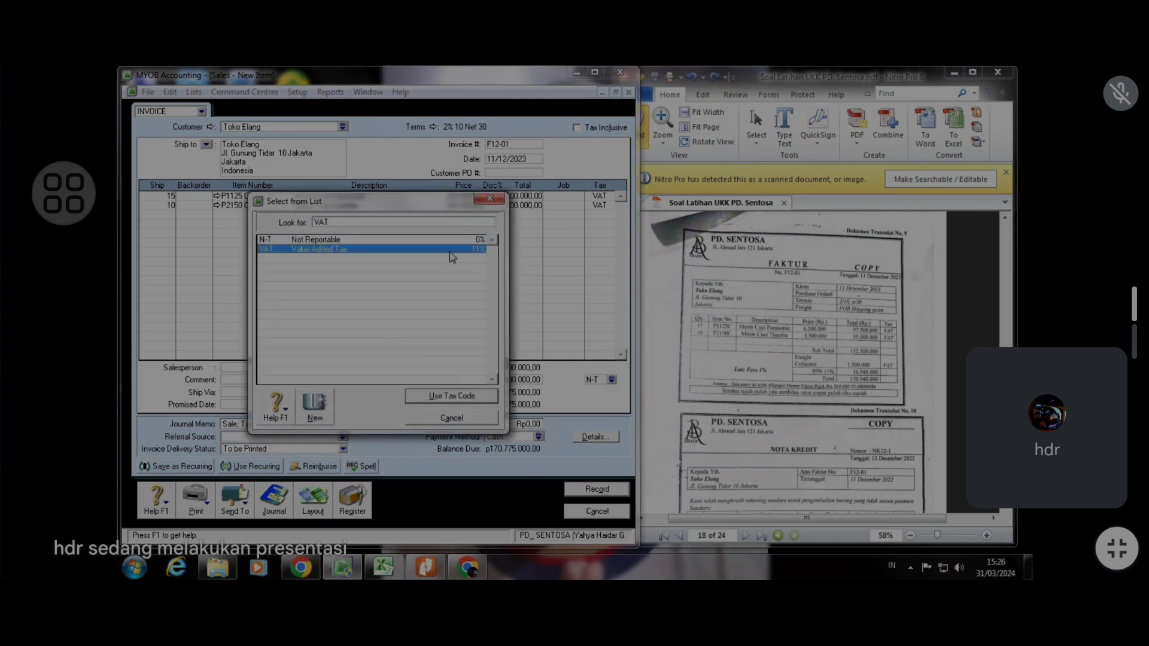
pyautogui.click(482, 398)
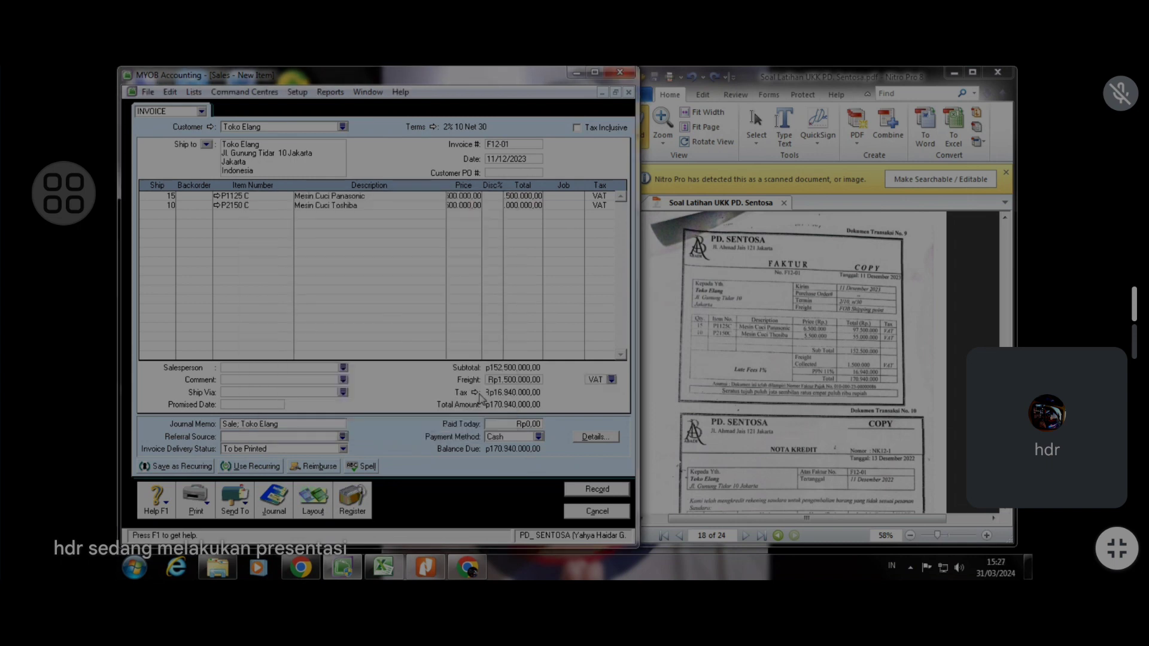
# Keep Cash as the payment method and record the invoice, ignoring all spelling suggestions for the item descriptions
pyautogui.click(538, 436)
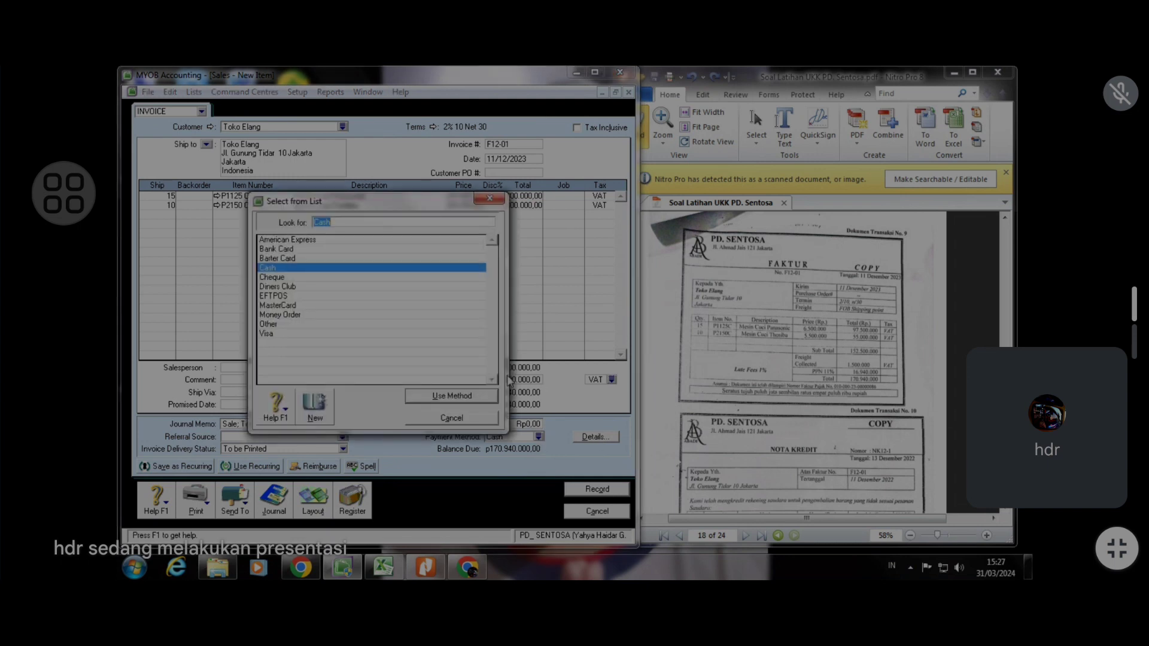
pyautogui.press('Return')
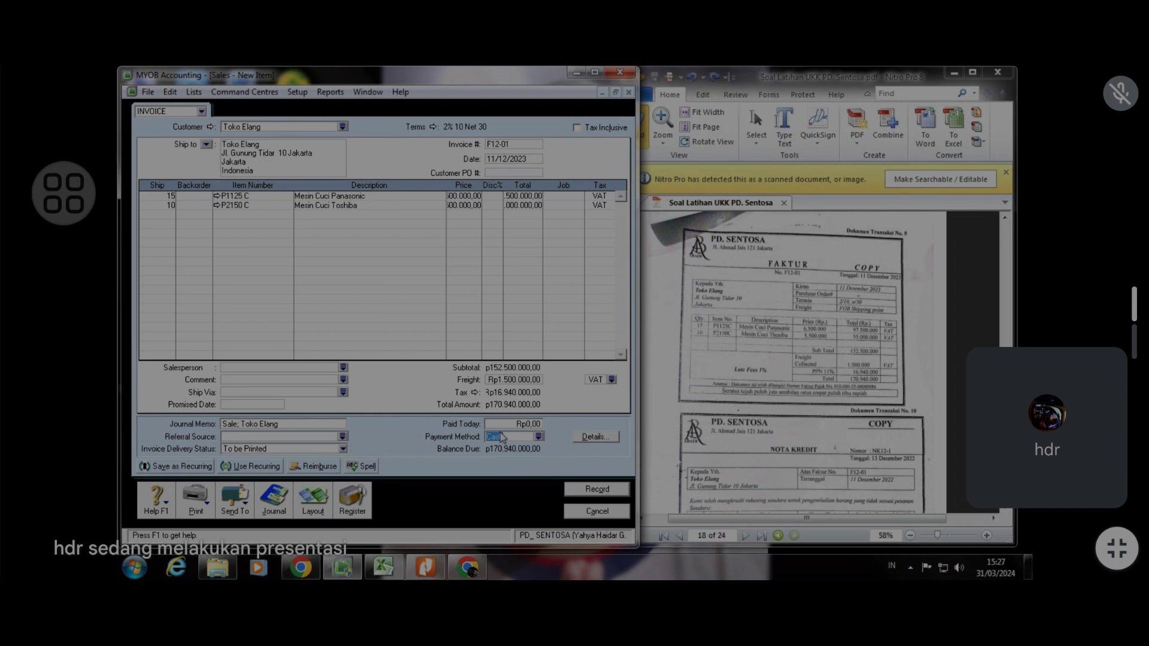
pyautogui.click(598, 490)
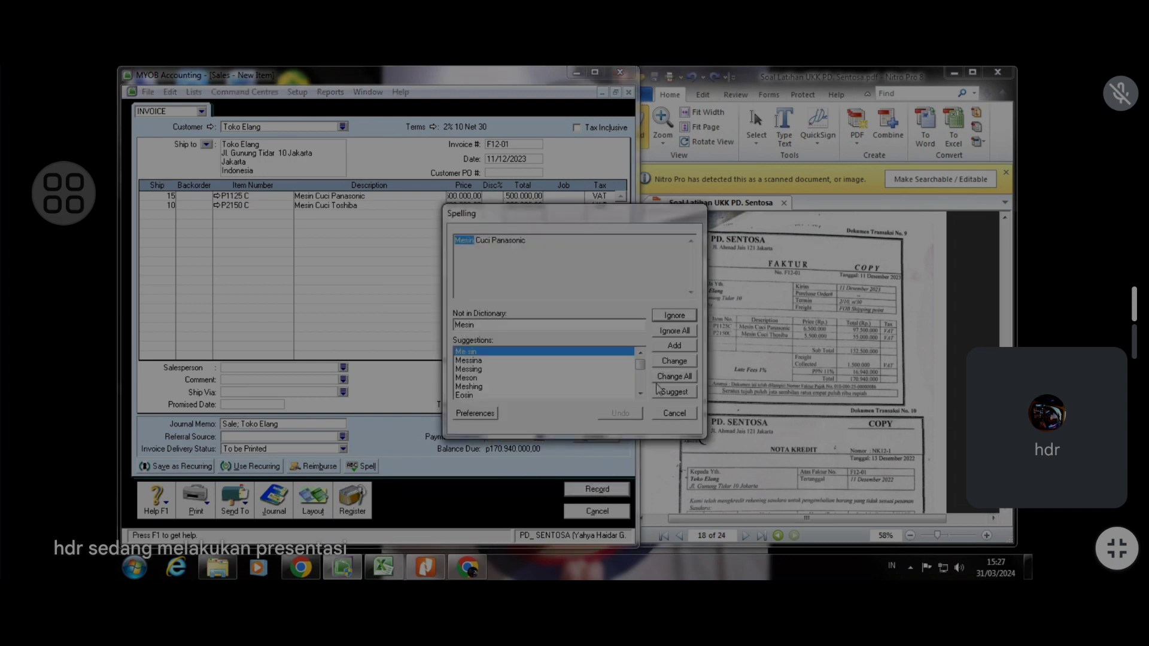
pyautogui.click(674, 331)
pyautogui.click(671, 331)
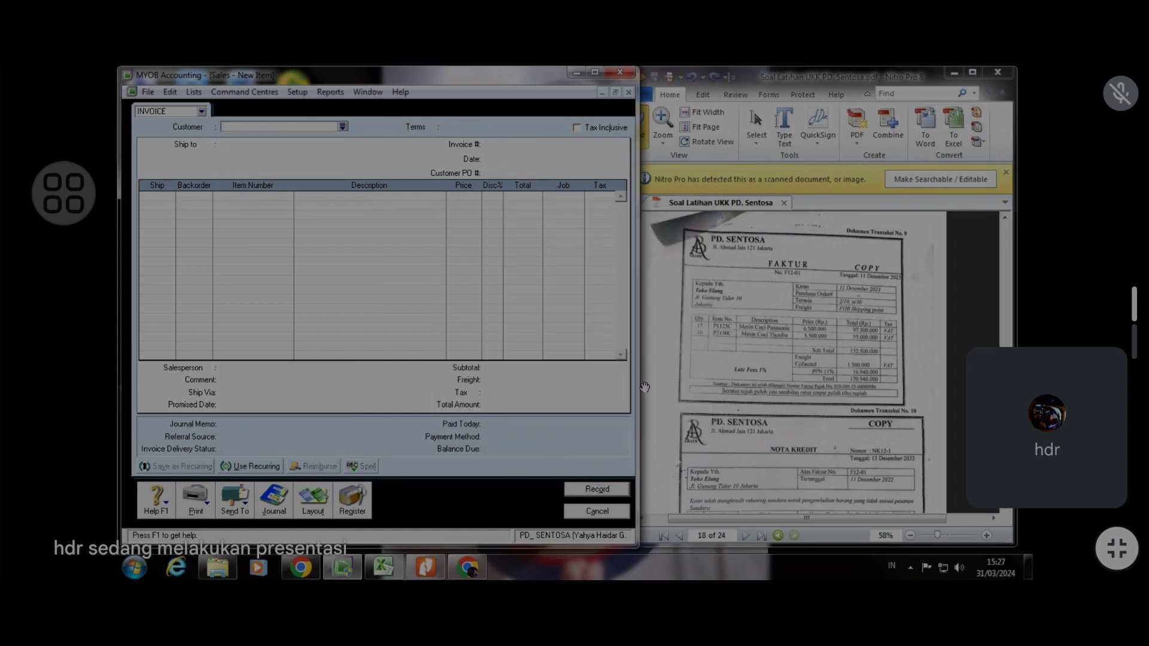
# Bring up the Nota Kredit for Toko Elang in the PDF, then start a new MYOB item sale for that customer
pyautogui.click(771, 356)
pyautogui.scroll(-3, 771, 356)
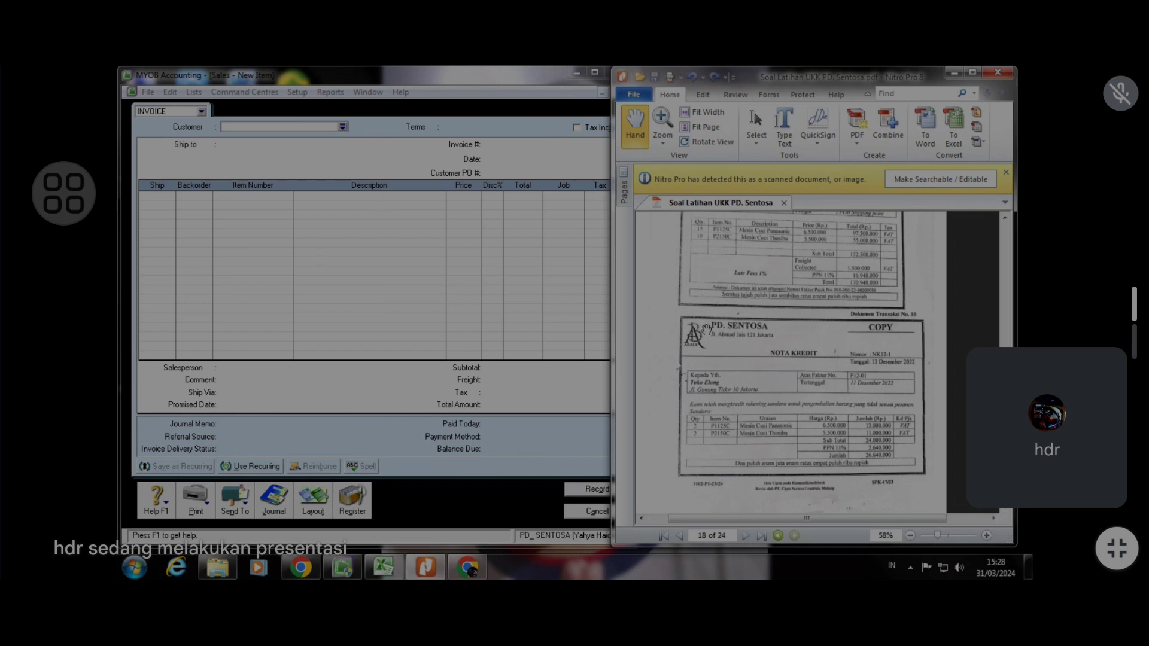
pyautogui.click(582, 514)
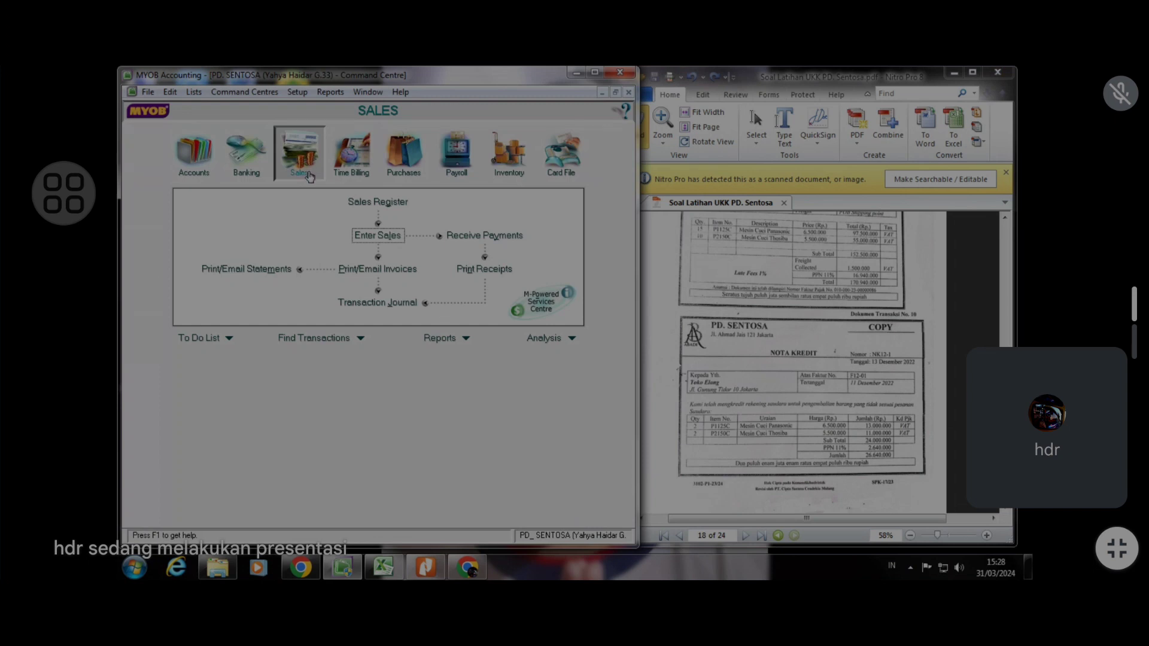
pyautogui.click(393, 238)
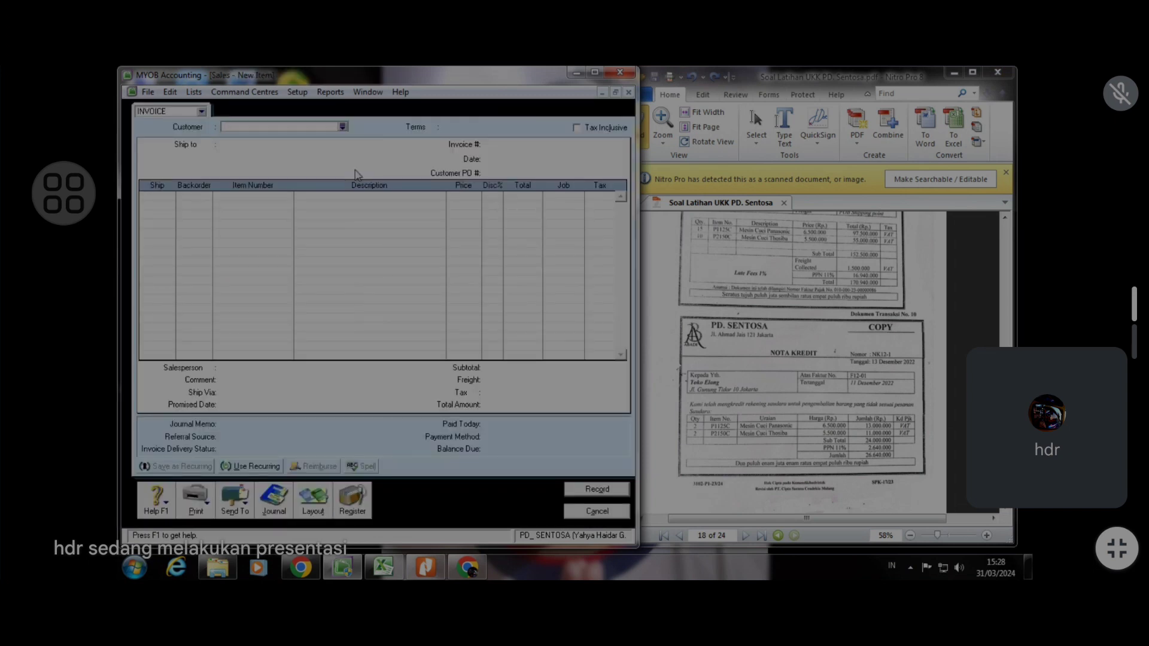
pyautogui.click(343, 128)
pyautogui.write('Toko Elang')
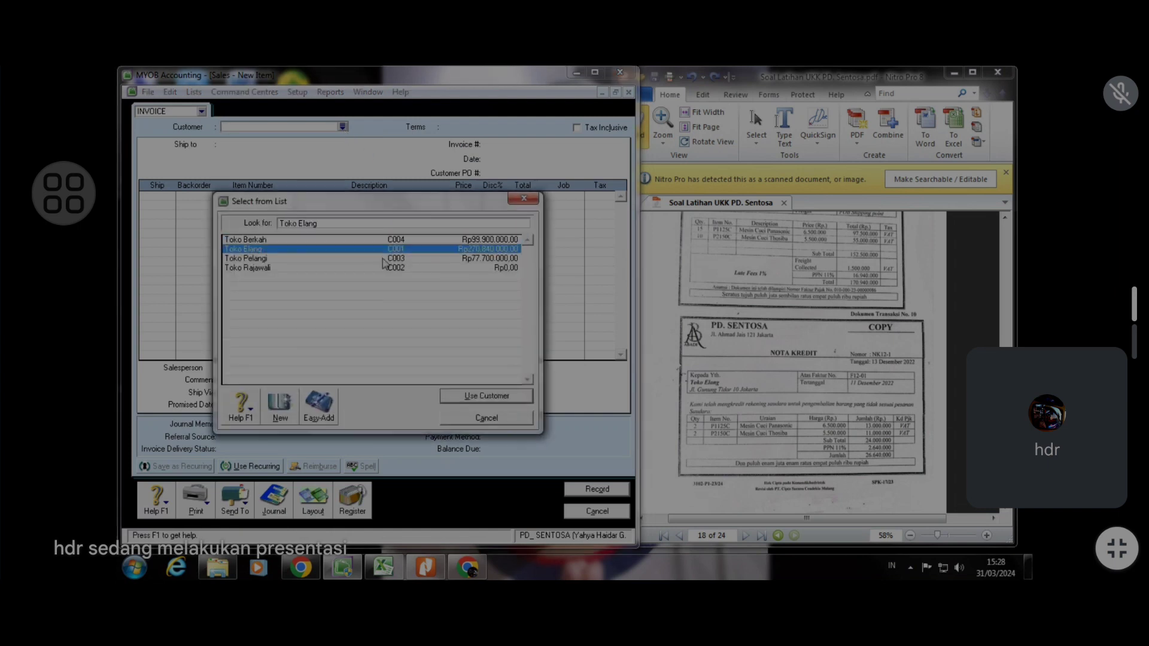
pyautogui.click(477, 395)
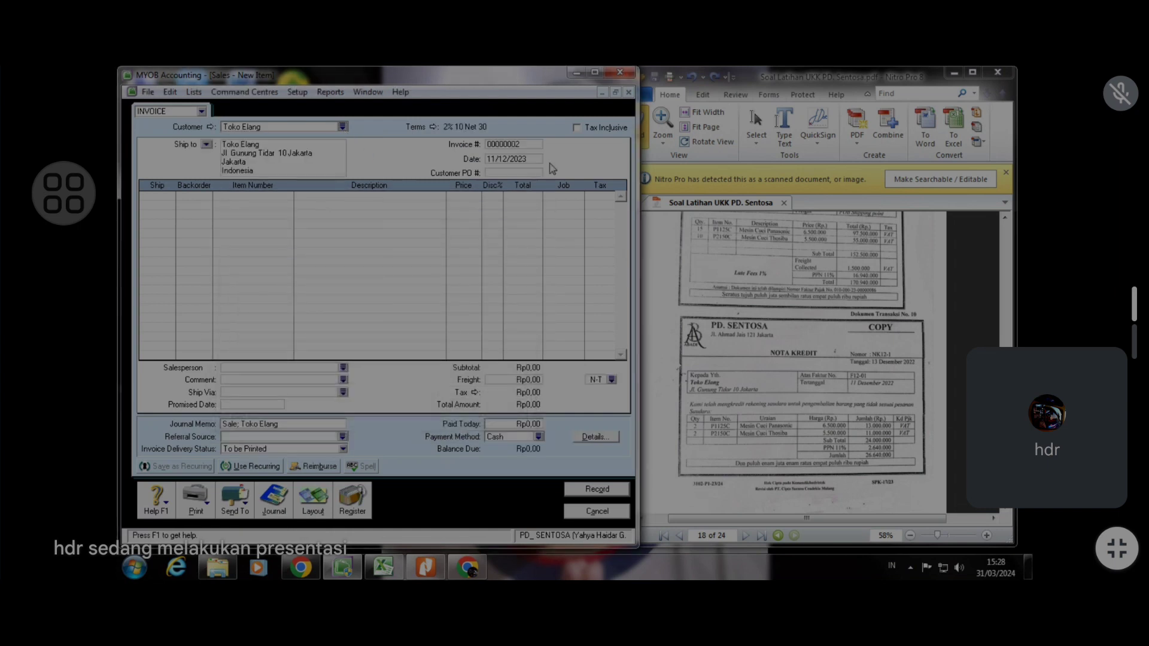
# Set the sale's invoice number to Nk12-1 and the date to 13/12/2023
pyautogui.click(523, 144)
pyautogui.write('Nk12-1')
pyautogui.press('BackSpace')
pyautogui.write('3')
pyautogui.press('Tab')
# Fill the first return line with quantity -2 of item 1 Retur Penjualan, leaving its price empty
pyautogui.write('1')
pyautogui.write('-2')
pyautogui.press('Tab')
pyautogui.press('Tab')
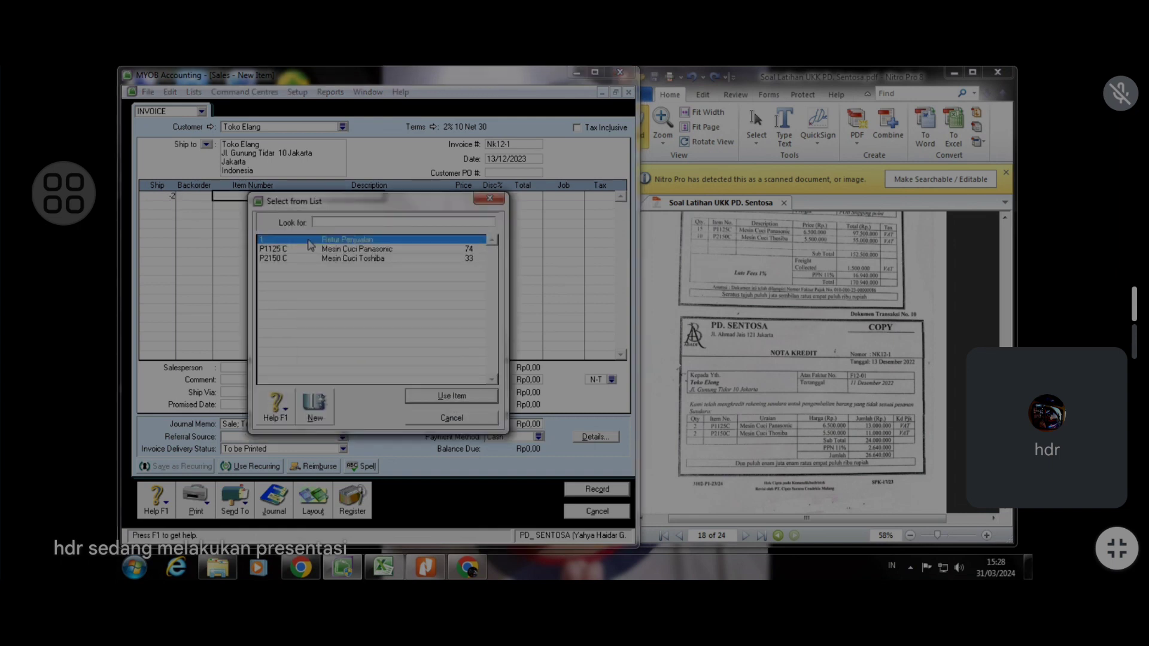
pyautogui.click(435, 396)
pyautogui.press('Tab')
pyautogui.press('Tab')
pyautogui.press('Tab')
pyautogui.press('Tab')
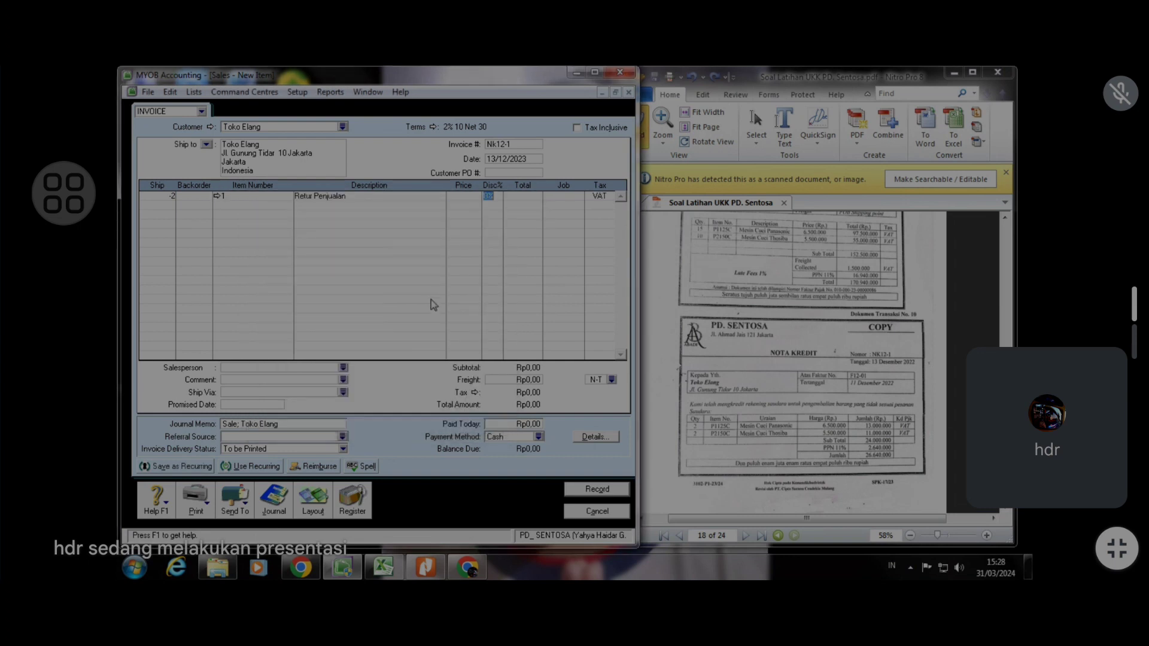
pyautogui.press('Tab')
pyautogui.press('Tab')
# Add a second return line with quantity -2 of item 1 Retur Penjualan
pyautogui.write('-2')
pyautogui.press('Tab')
pyautogui.press('Tab')
pyautogui.press('Tab')
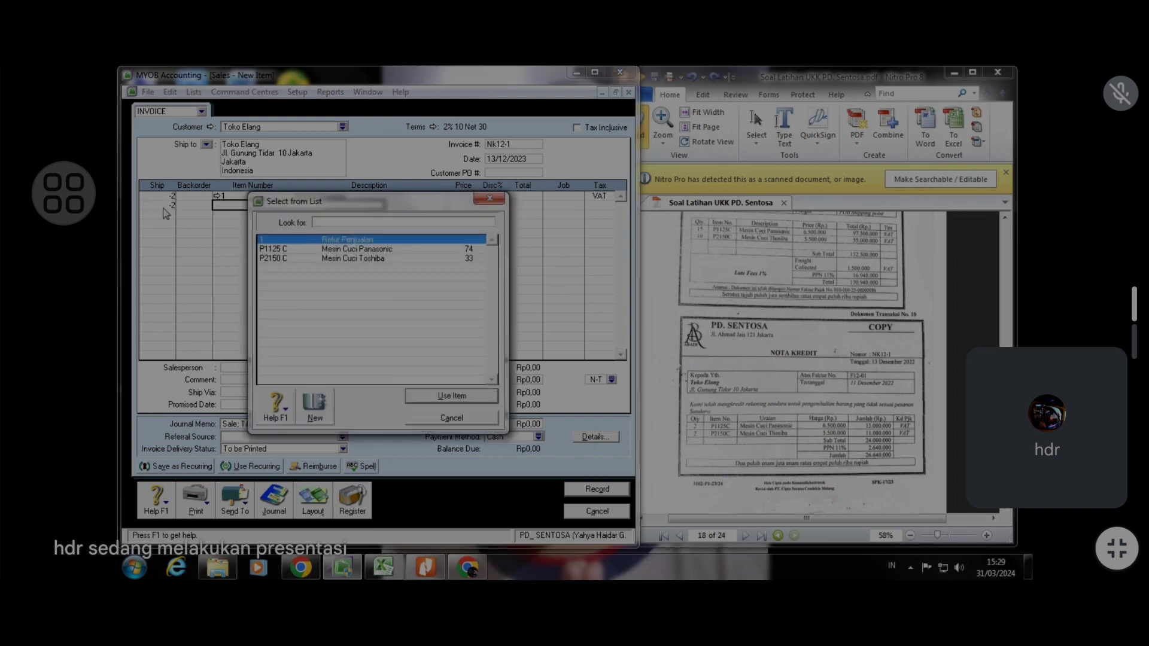
pyautogui.click(455, 398)
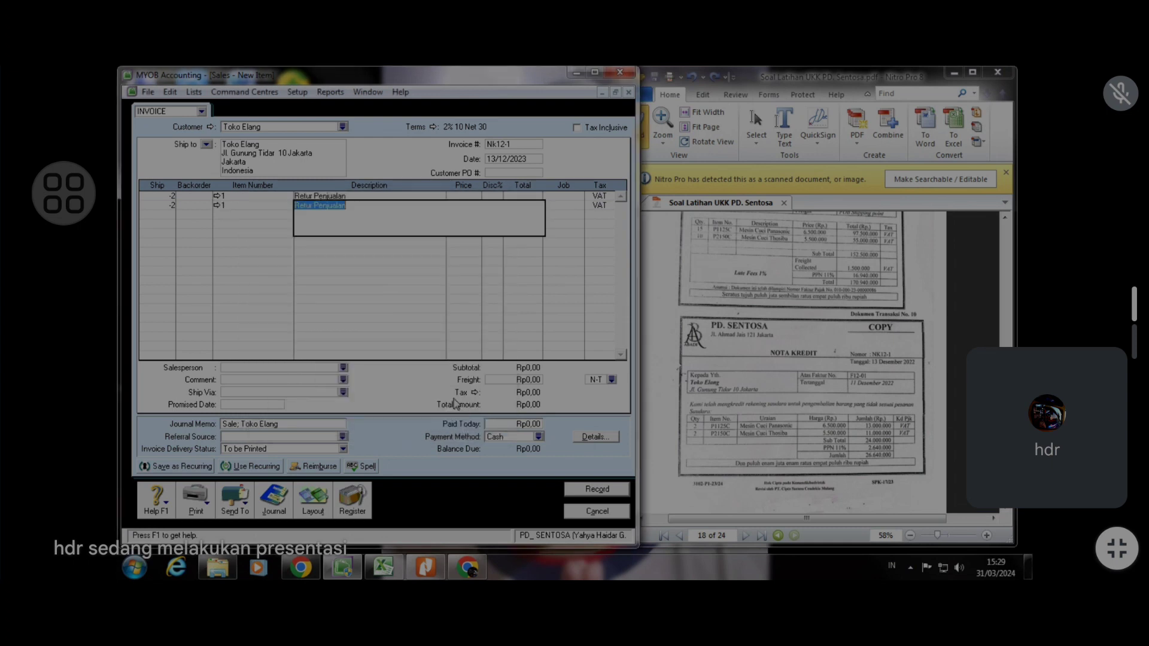
# Complete the second Retur Penjualan line with its price left empty and its tax code kept as VAT
pyautogui.press('Tab')
pyautogui.press('Tab')
pyautogui.press('Tab')
pyautogui.press('Tab')
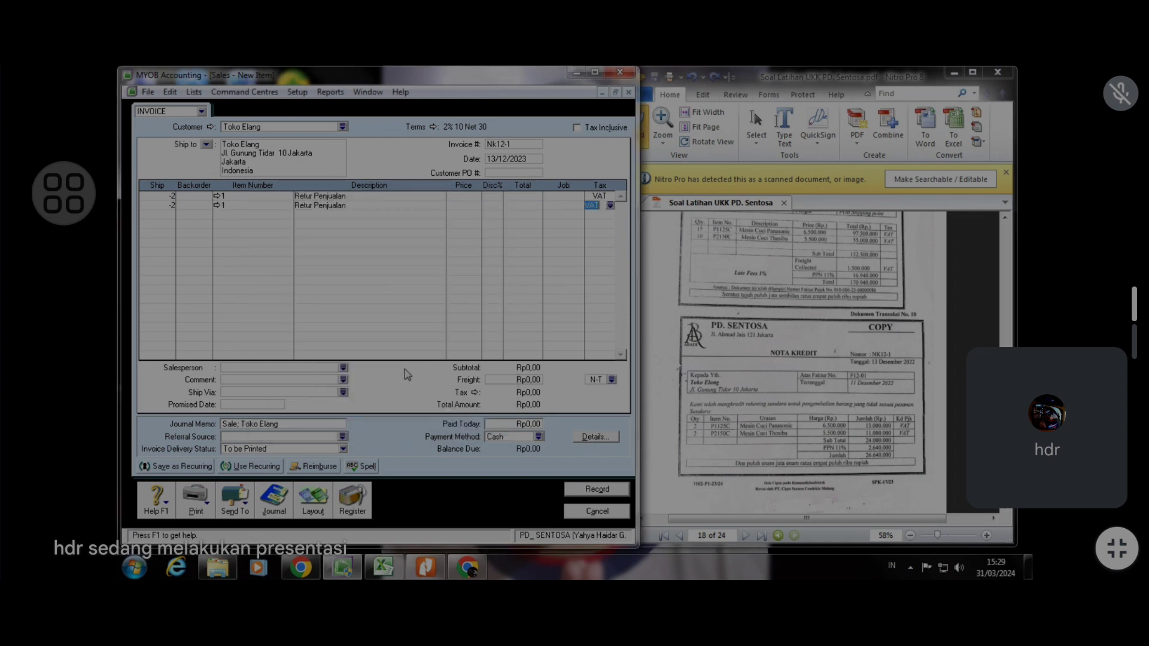
pyautogui.press('Tab')
# Add a third return line with quantity -2 of item P1125 C Mesin Cuci Panasonic at a price of 6500000
pyautogui.write('-2')
pyautogui.press('Tab')
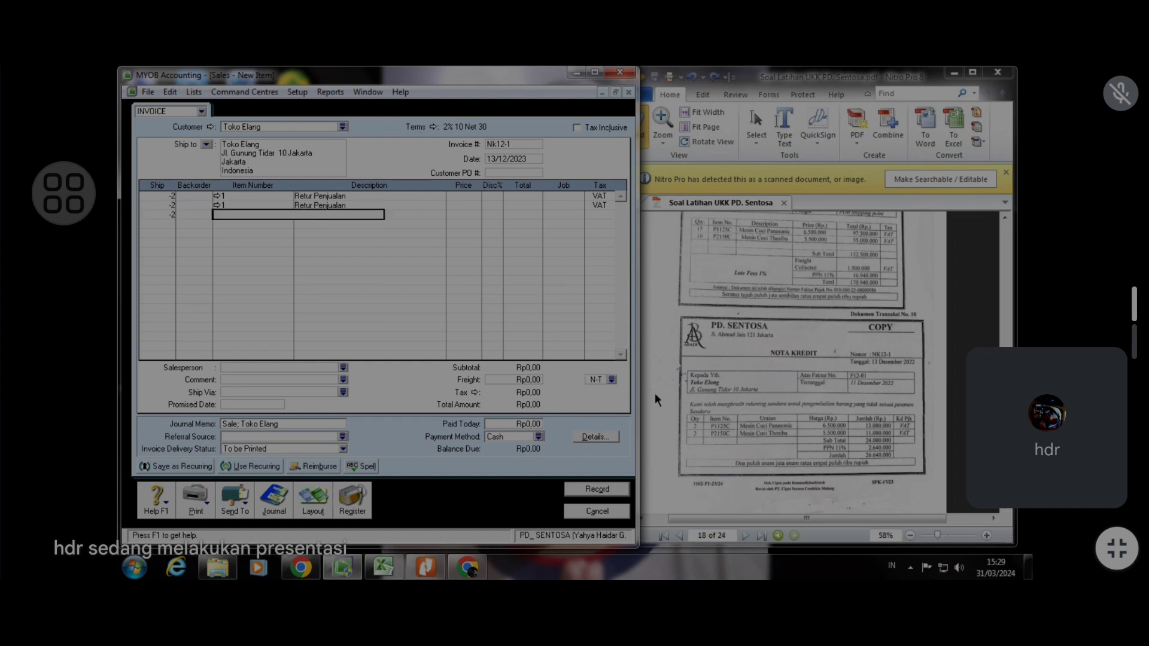
pyautogui.press('Tab')
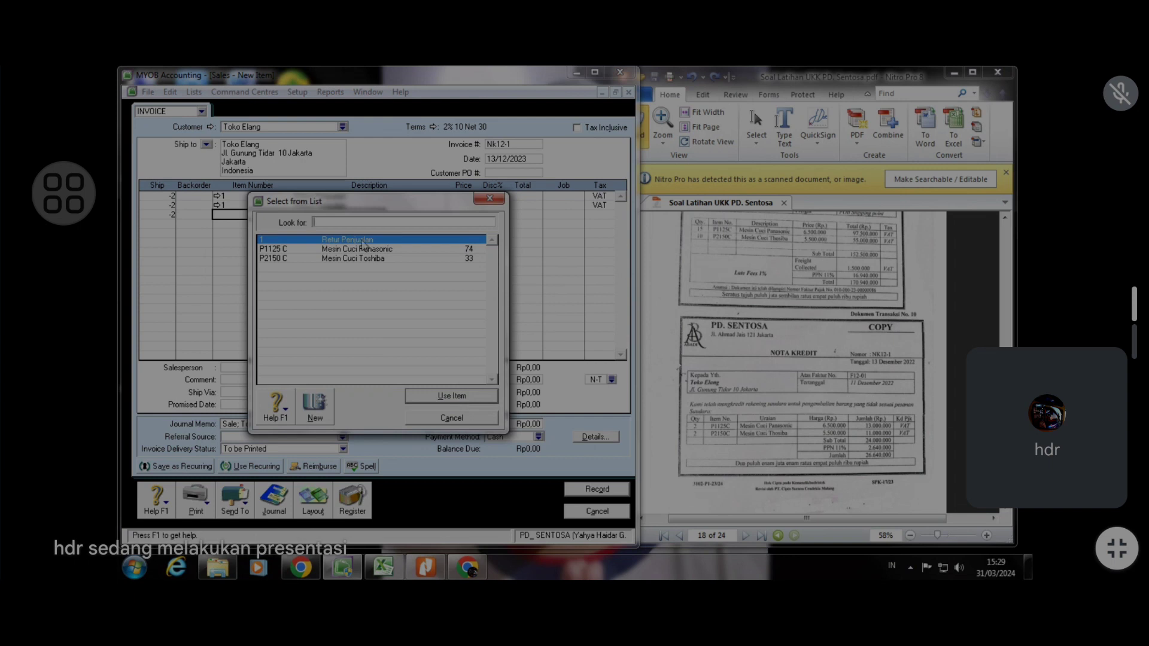
pyautogui.click(383, 249)
pyautogui.click(453, 395)
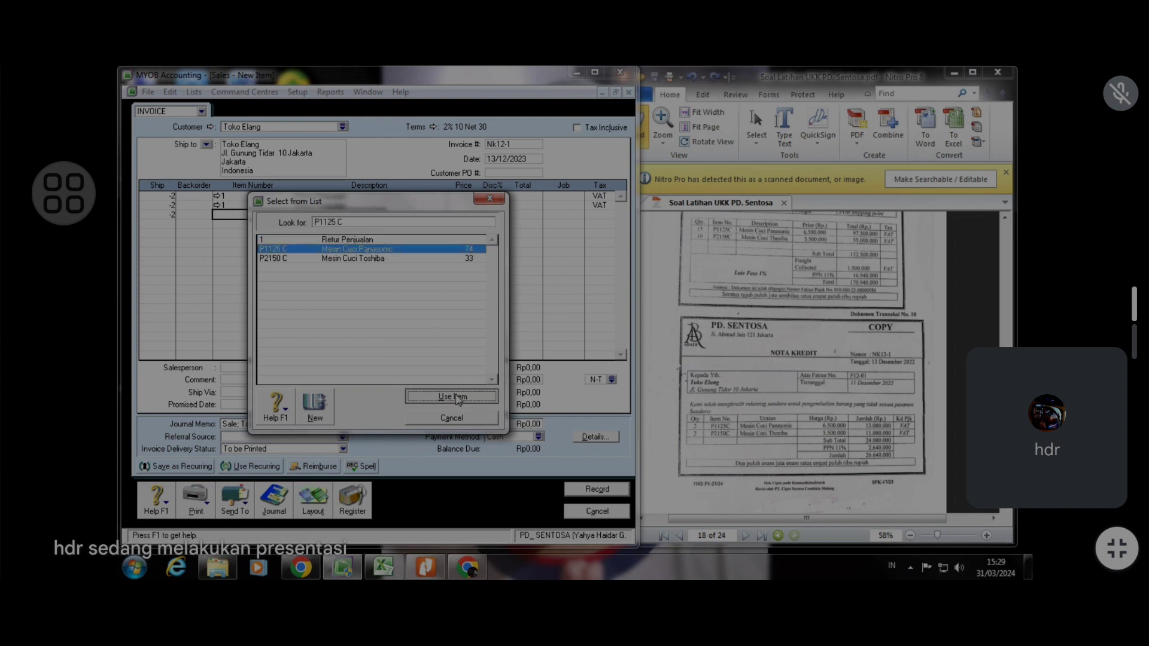
pyautogui.press('Tab')
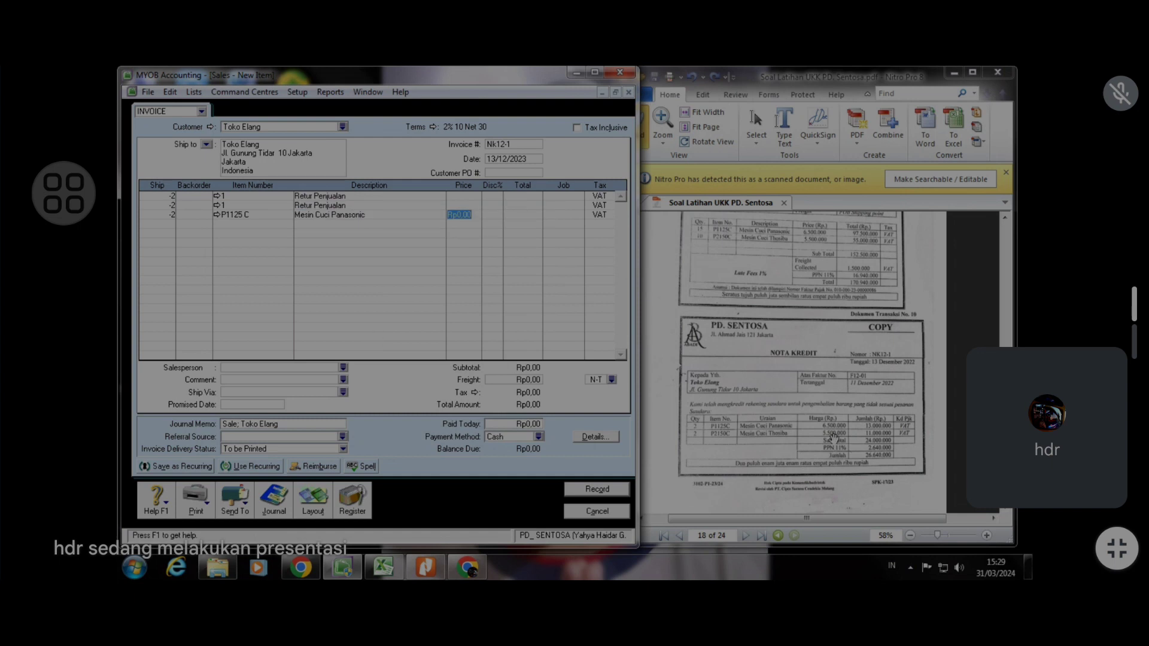
pyautogui.write('6500000')
pyautogui.press('Tab')
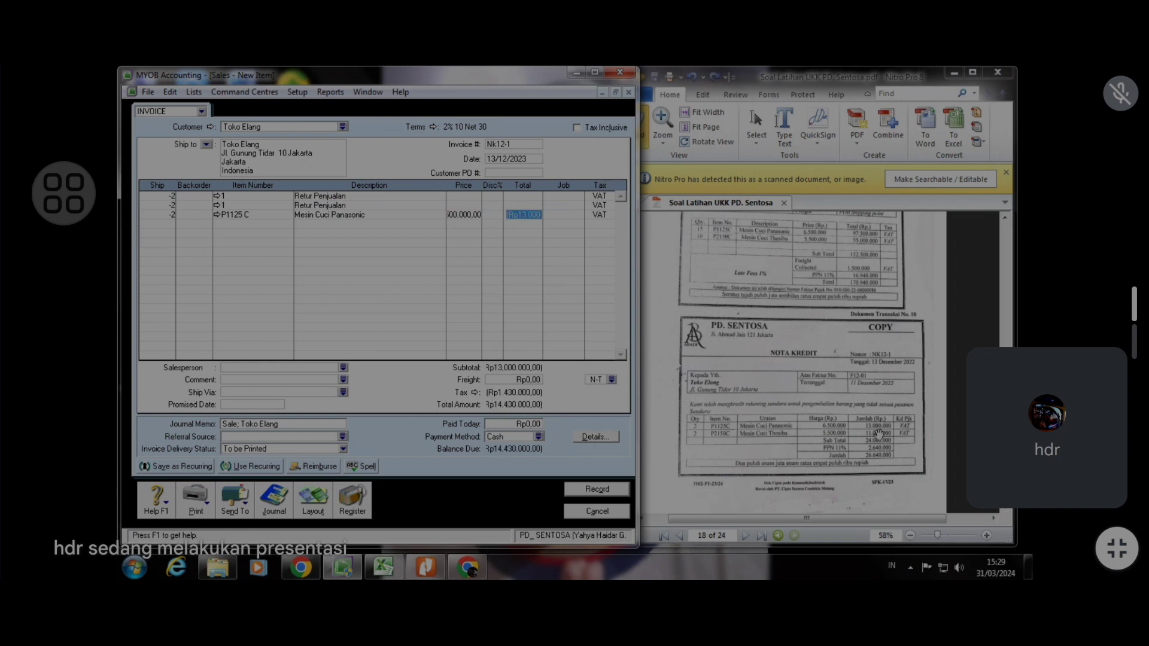
pyautogui.press('Tab')
pyautogui.press('Tab')
pyautogui.press('Tab')
# Start a fourth return line with quantity -2 and choose item P2150 C Mesin Cuci Toshiba
pyautogui.write('-2')
pyautogui.press('Tab')
pyautogui.press('Tab')
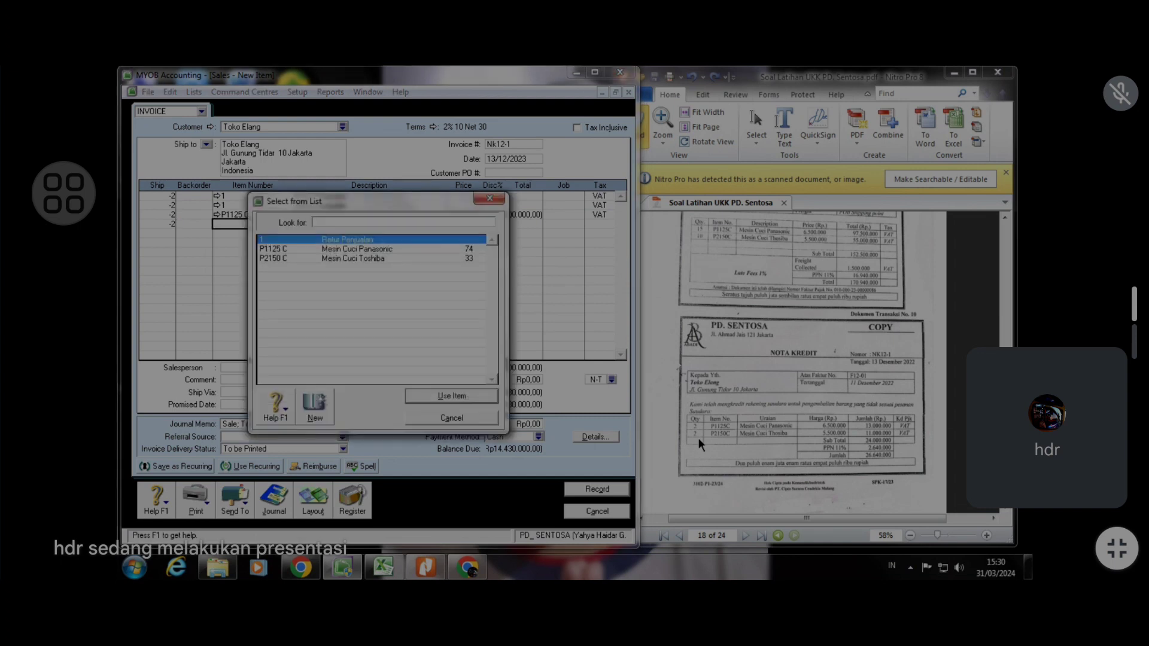
pyautogui.write('P2150 C')
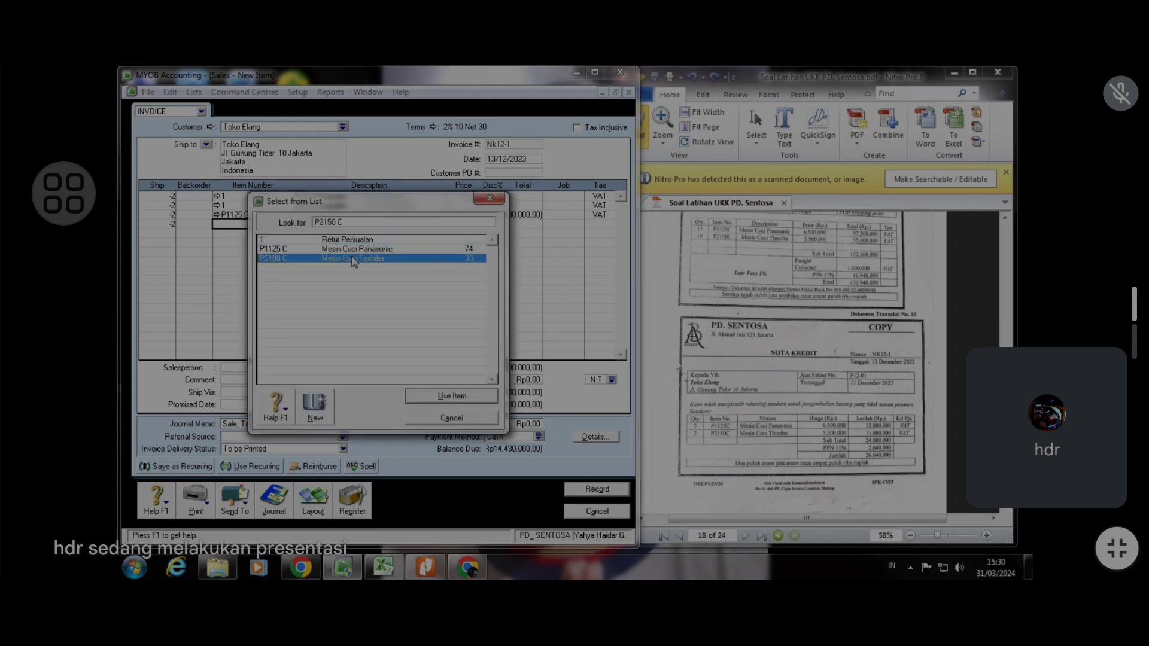